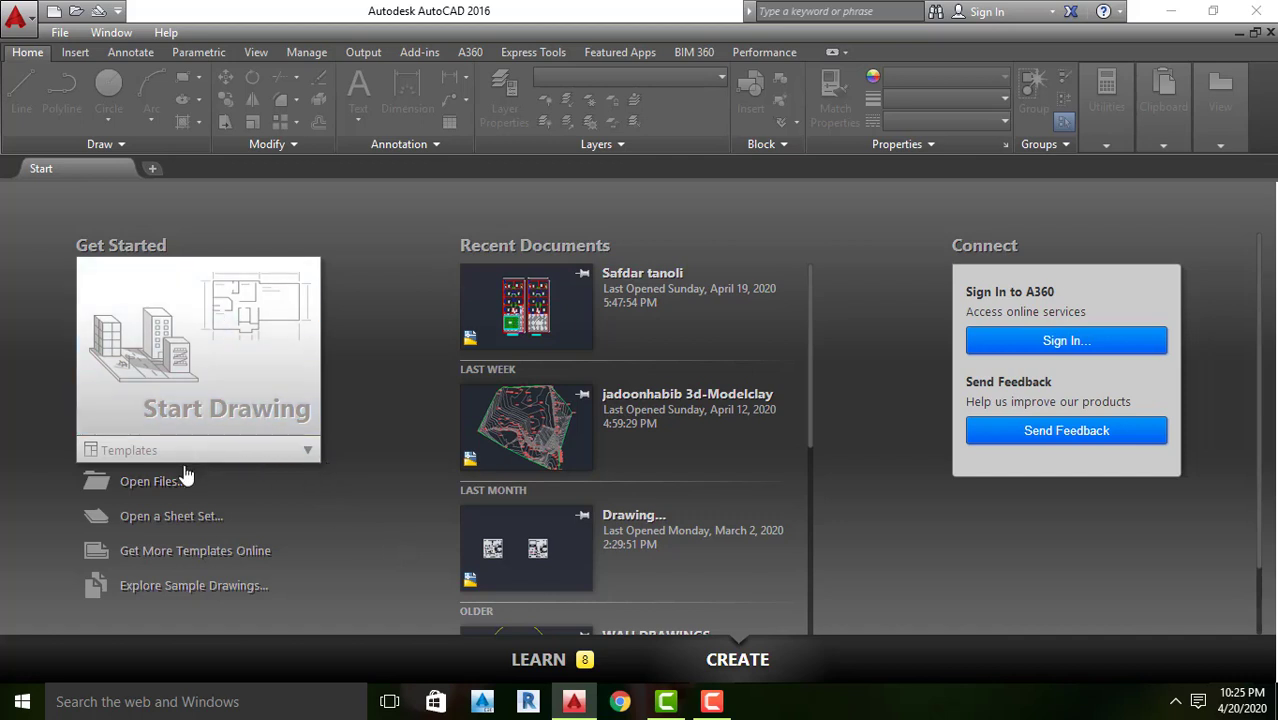
# Create a new blank drawing
pyautogui.click(16, 26)
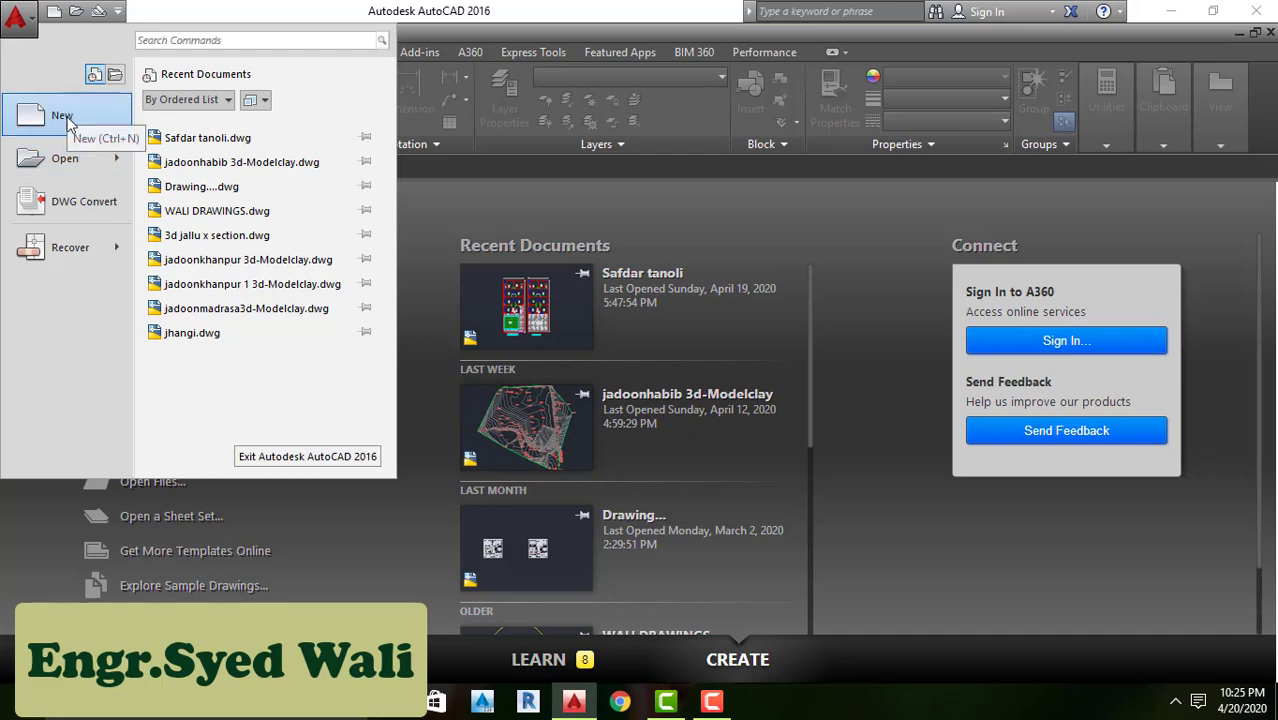
pyautogui.click(380, 549)
pyautogui.click(205, 347)
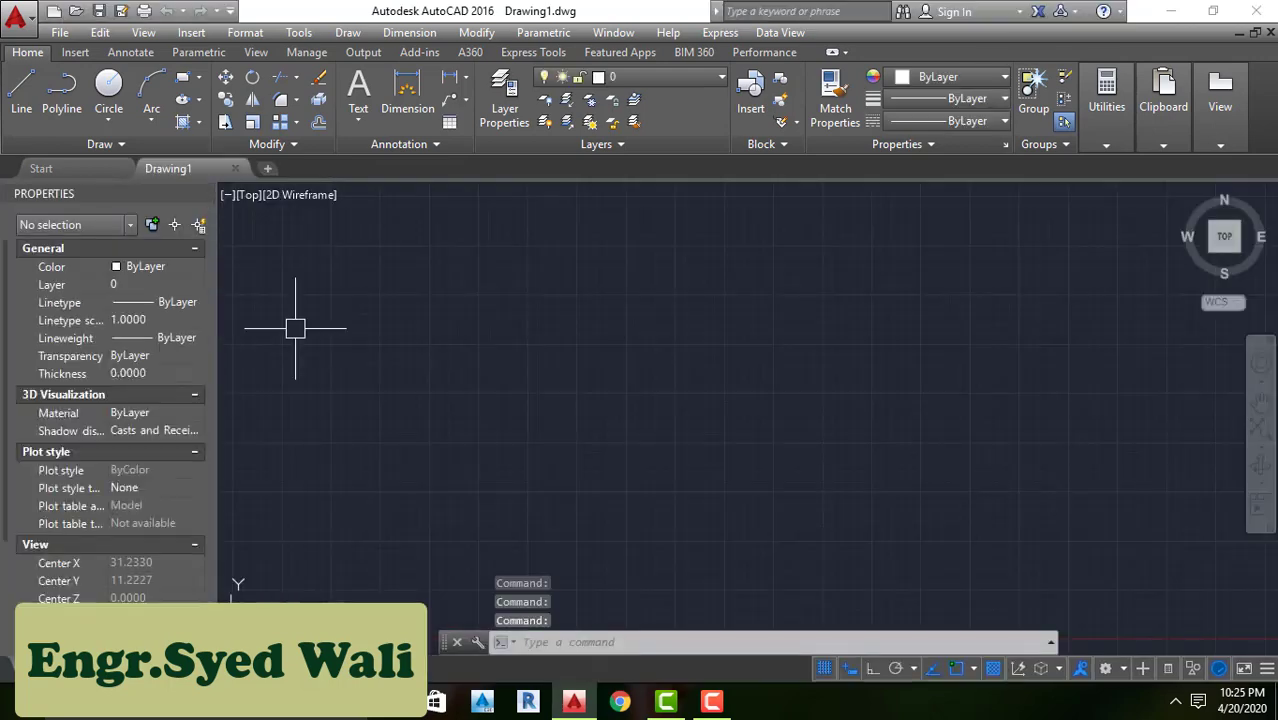
pyautogui.scroll(3, 341, 322)
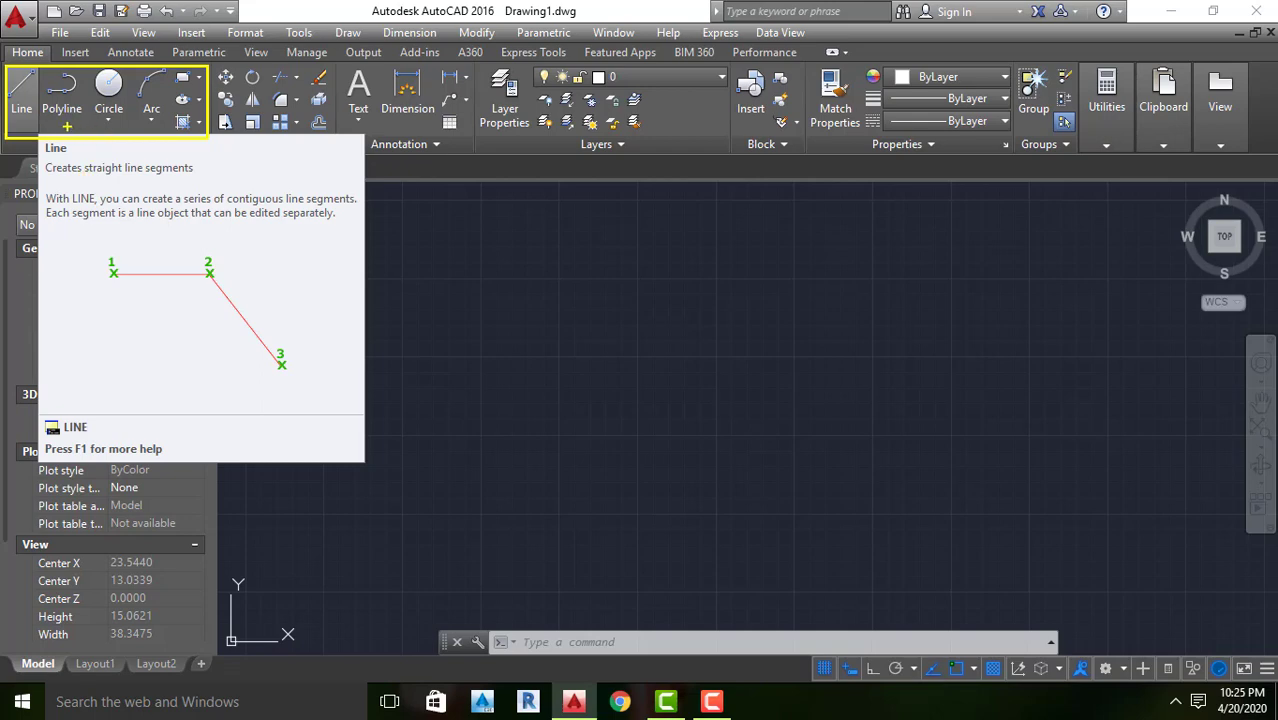
pyautogui.press('Escape')
pyautogui.press('Escape')
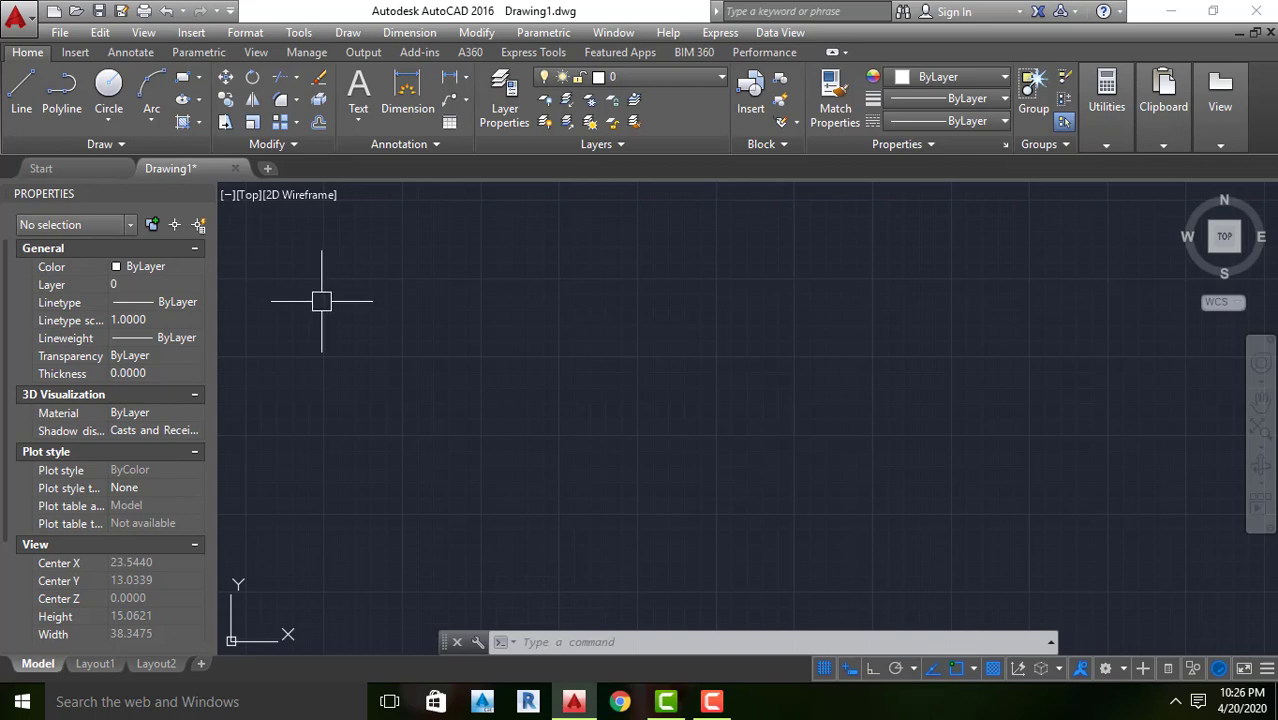
pyautogui.press('Escape')
pyautogui.press('Escape')
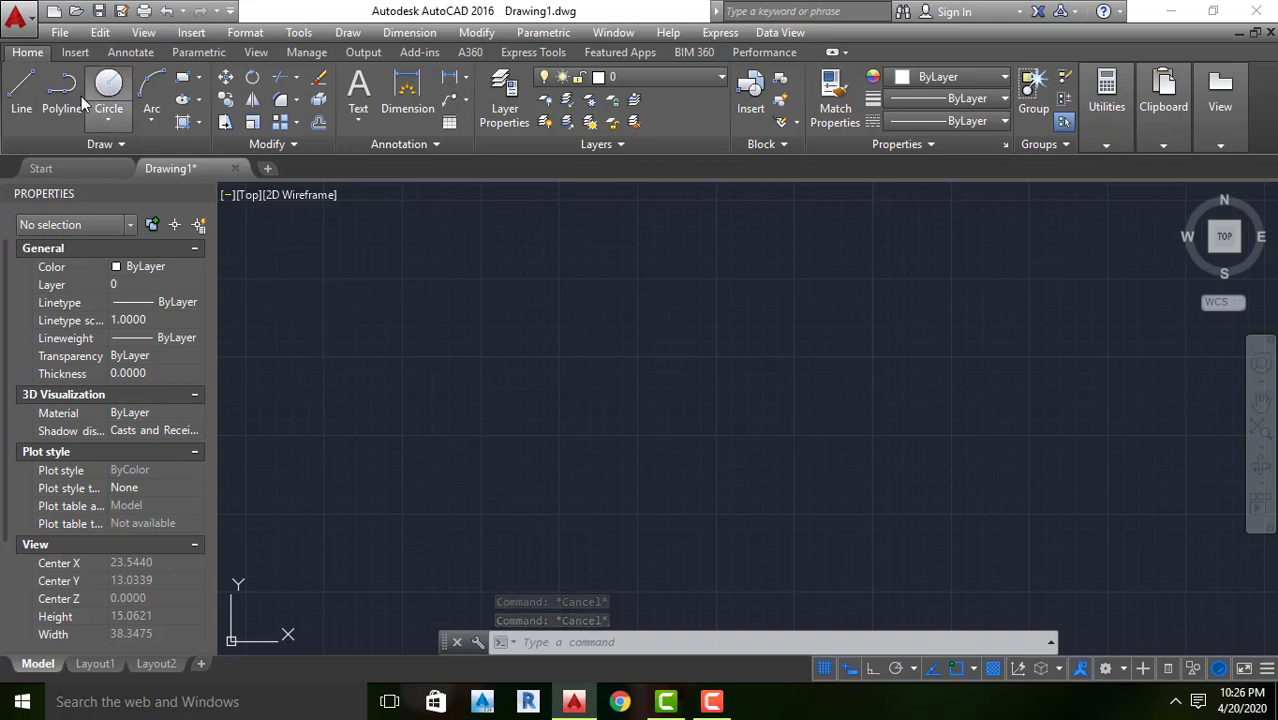
pyautogui.click(18, 92)
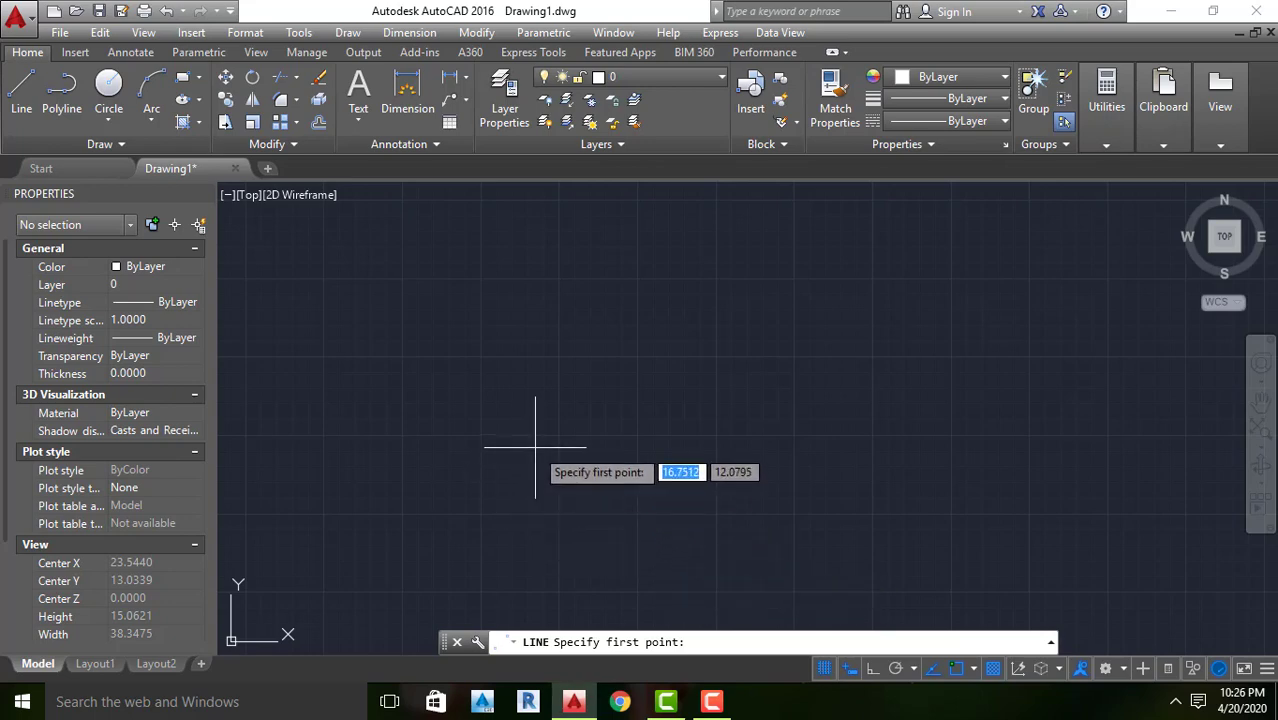
pyautogui.press('Escape')
pyautogui.press('Escape')
pyautogui.press('Escape')
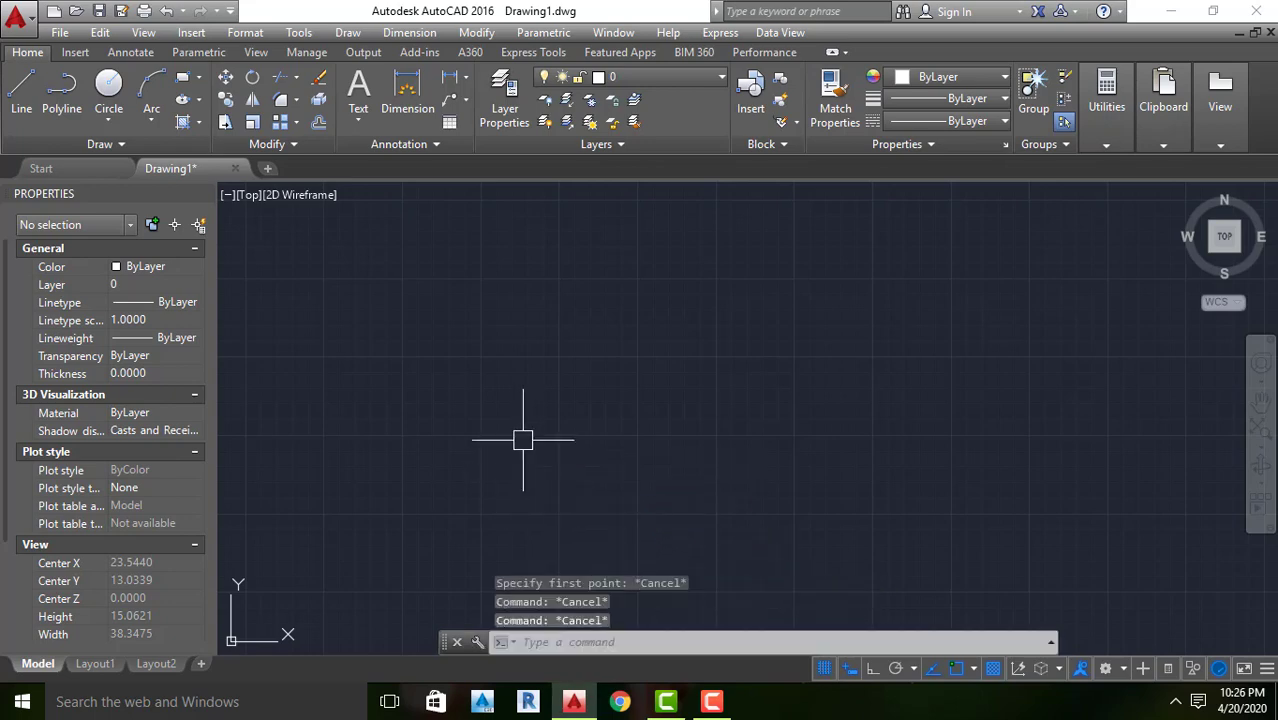
# Begin a line in the middle of the drawing area, turn on Ortho mode, and end the command without placing a second point
pyautogui.click(22, 90)
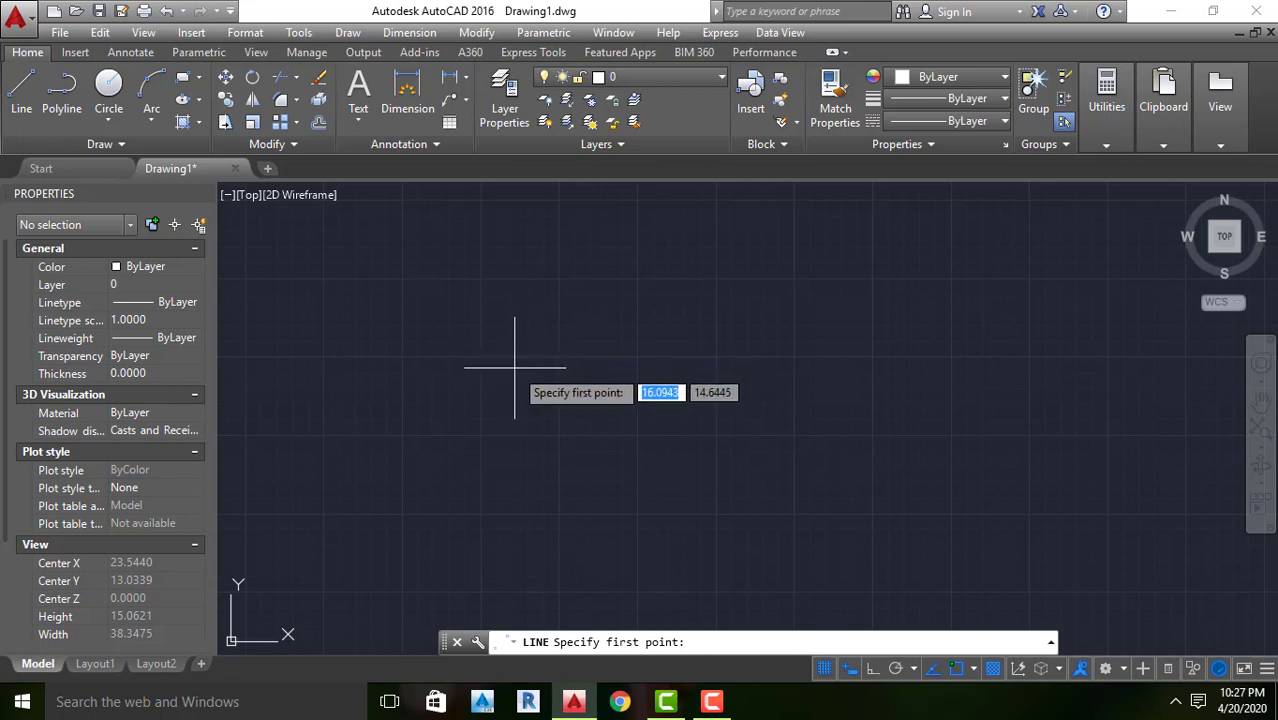
pyautogui.click(582, 356)
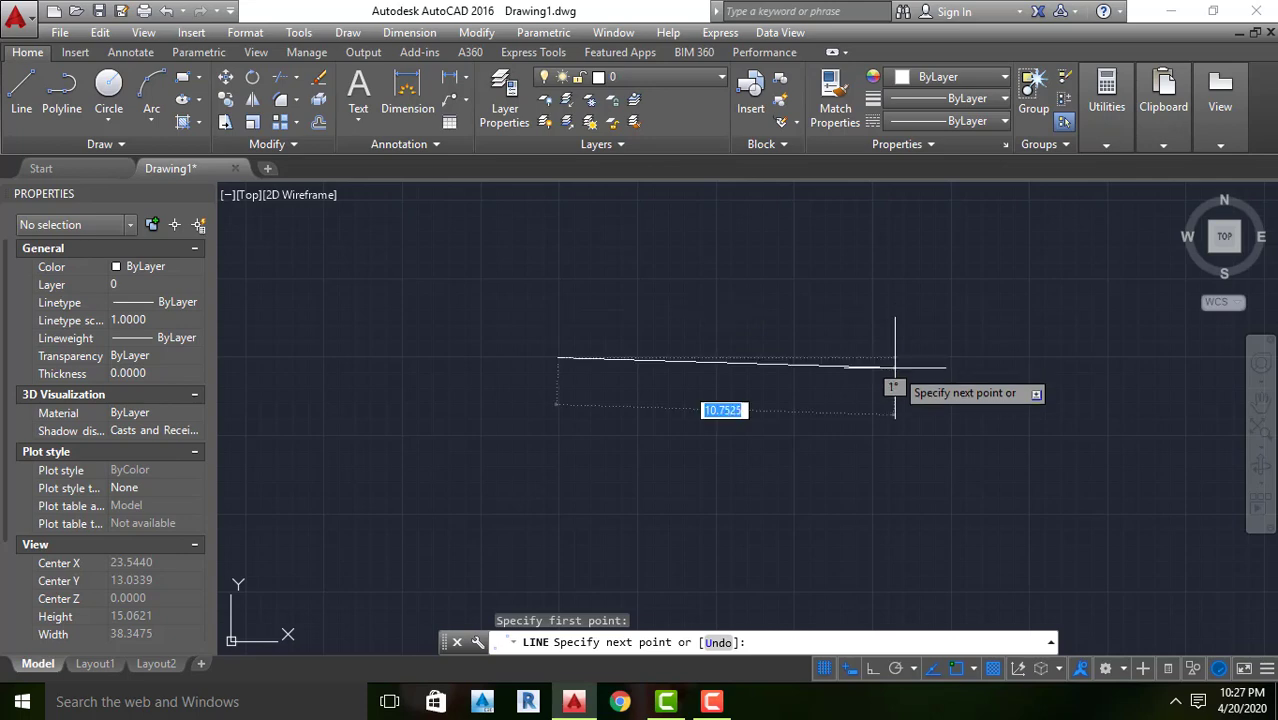
pyautogui.click(872, 671)
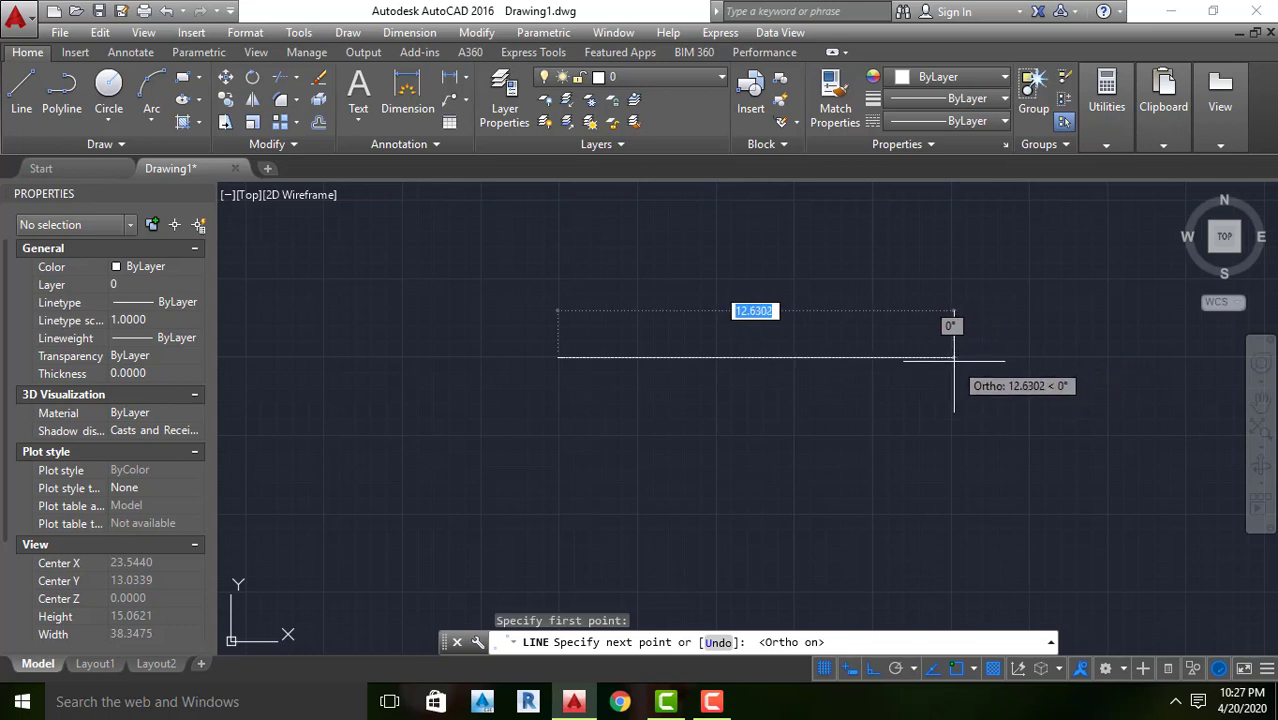
pyautogui.press('Return')
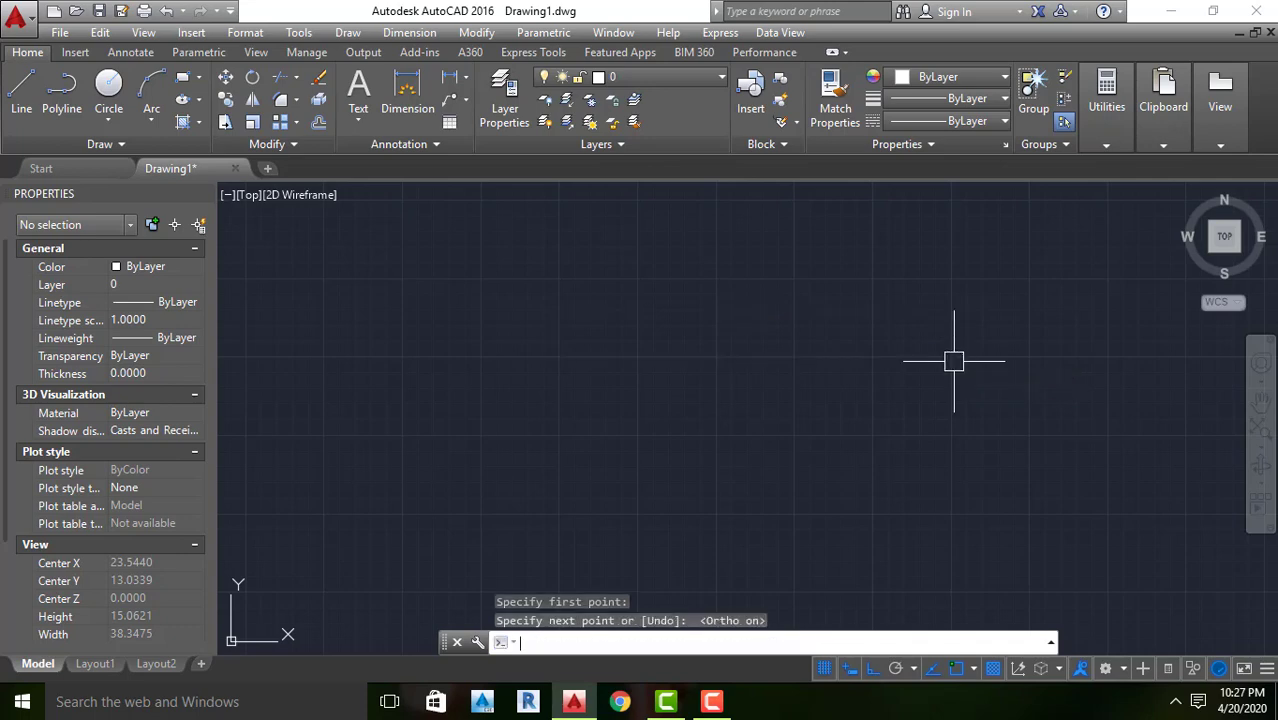
pyautogui.press('Return')
pyautogui.press('Escape')
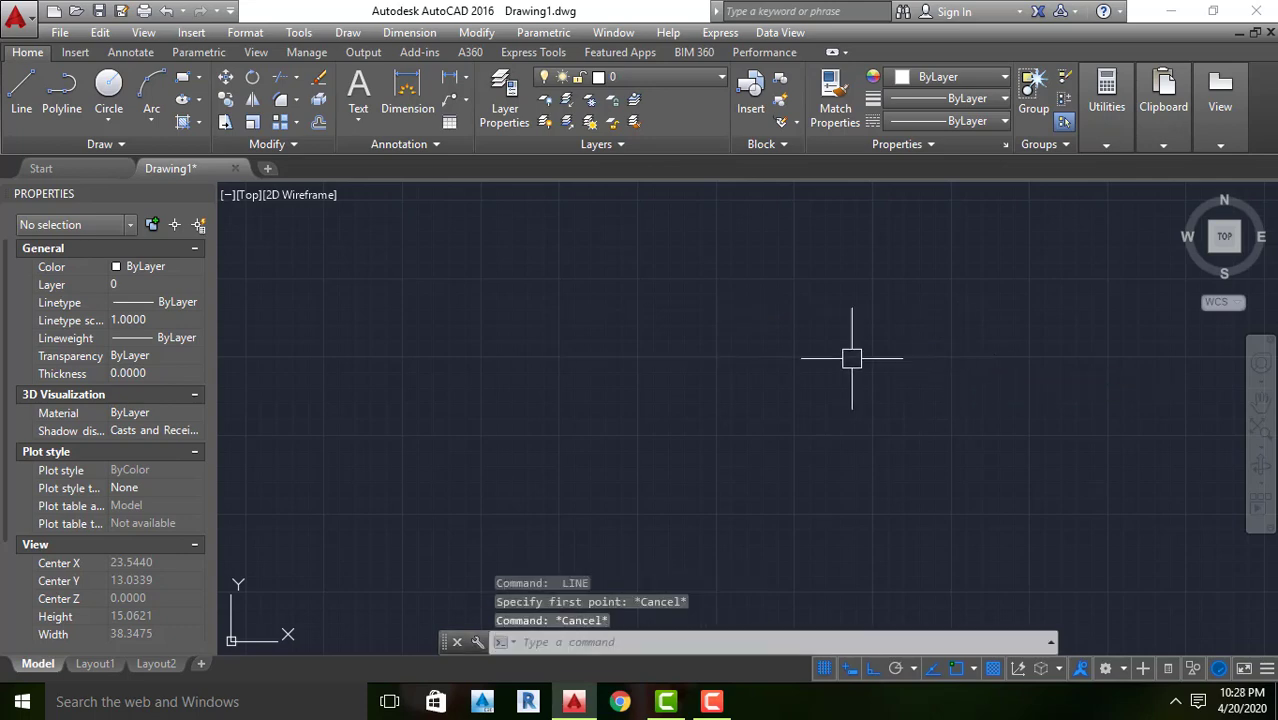
# Draw a single horizontal line about 12 units long in the middle of the drawing area
pyautogui.click(21, 88)
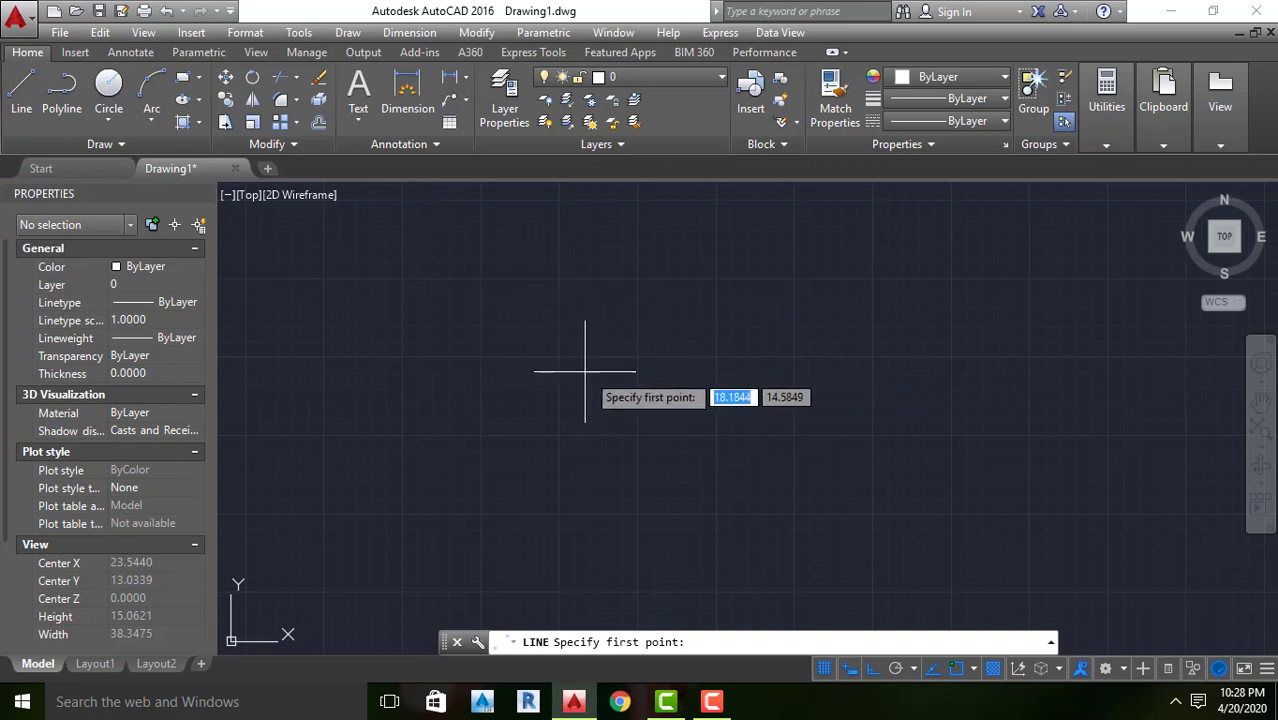
pyautogui.click(632, 362)
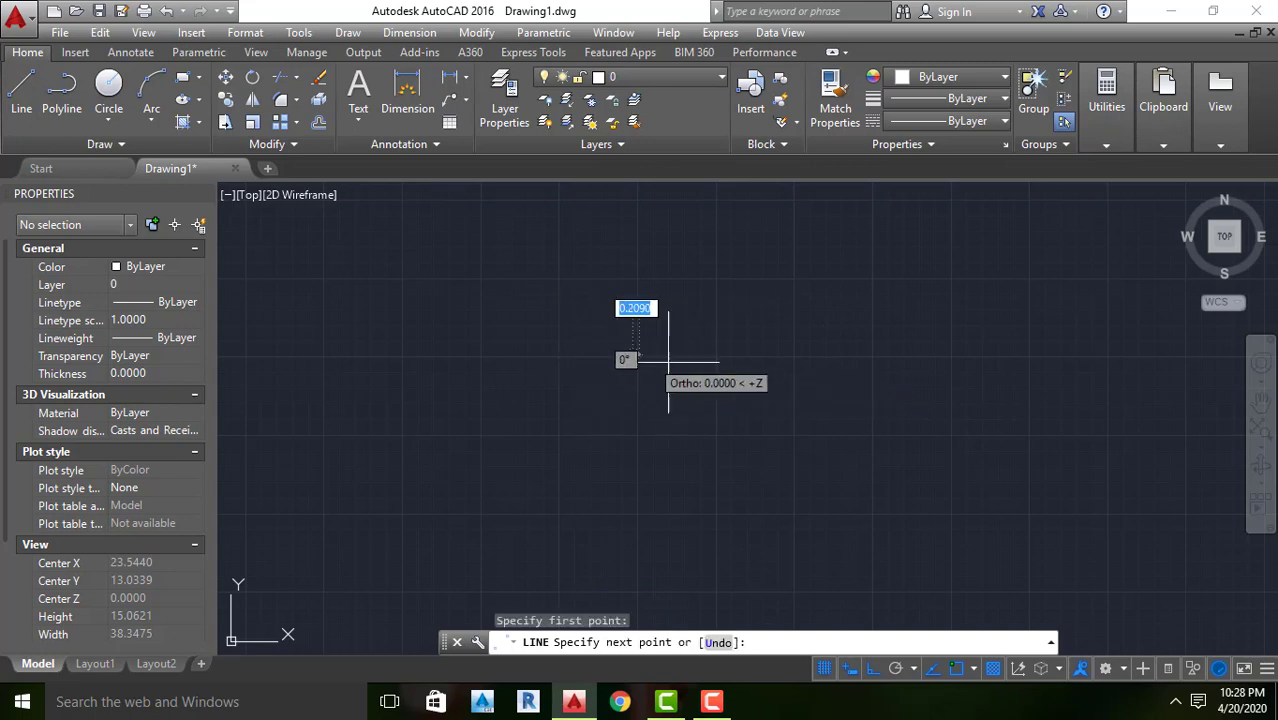
pyautogui.click(1007, 358)
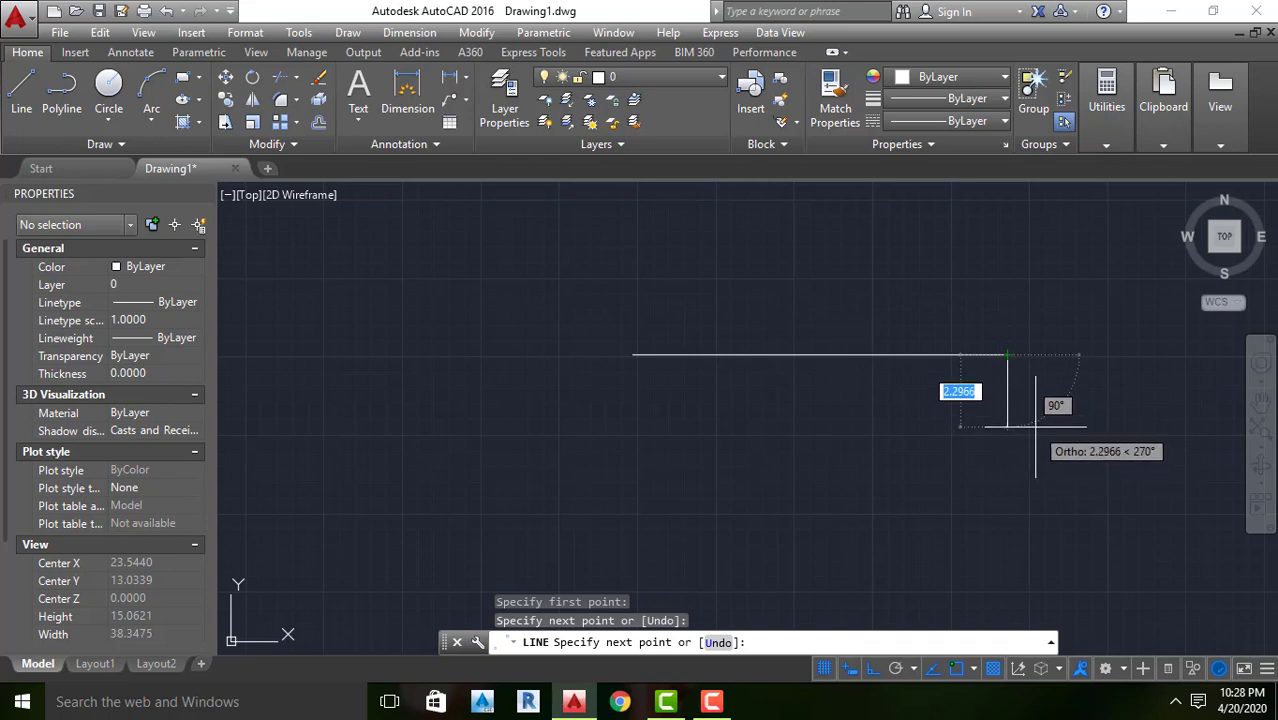
pyautogui.press('Return')
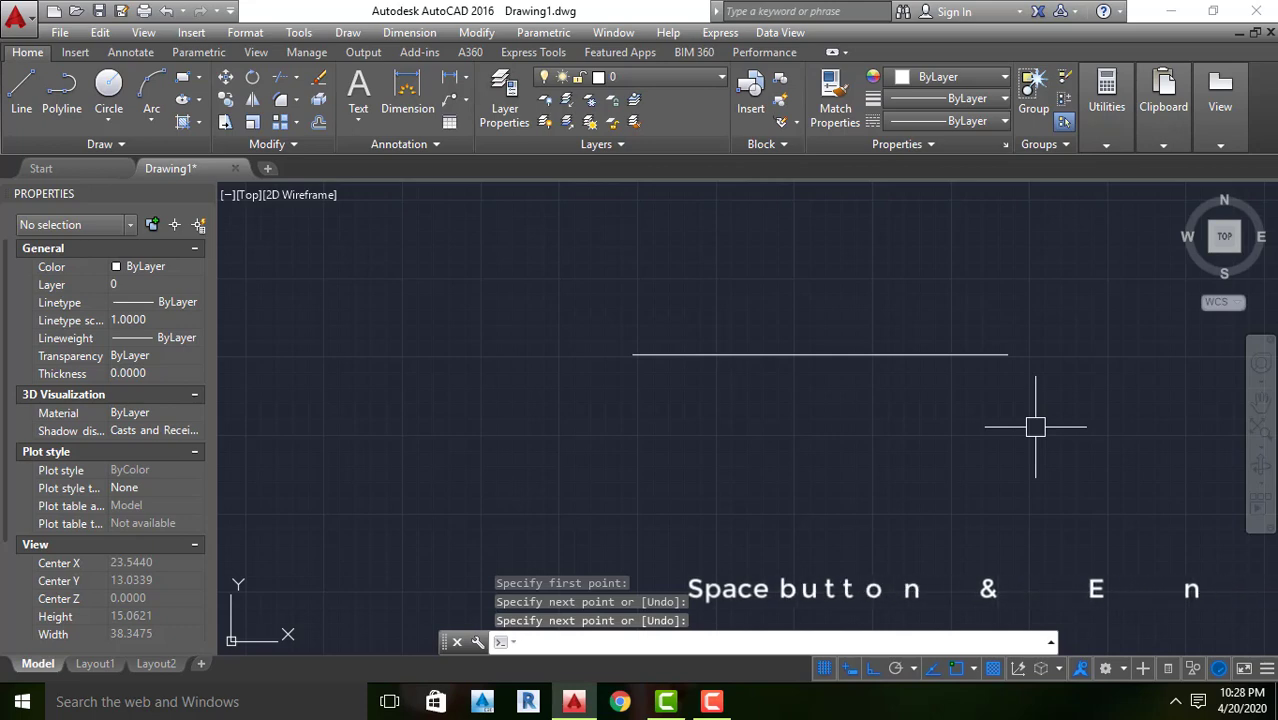
pyautogui.press('space')
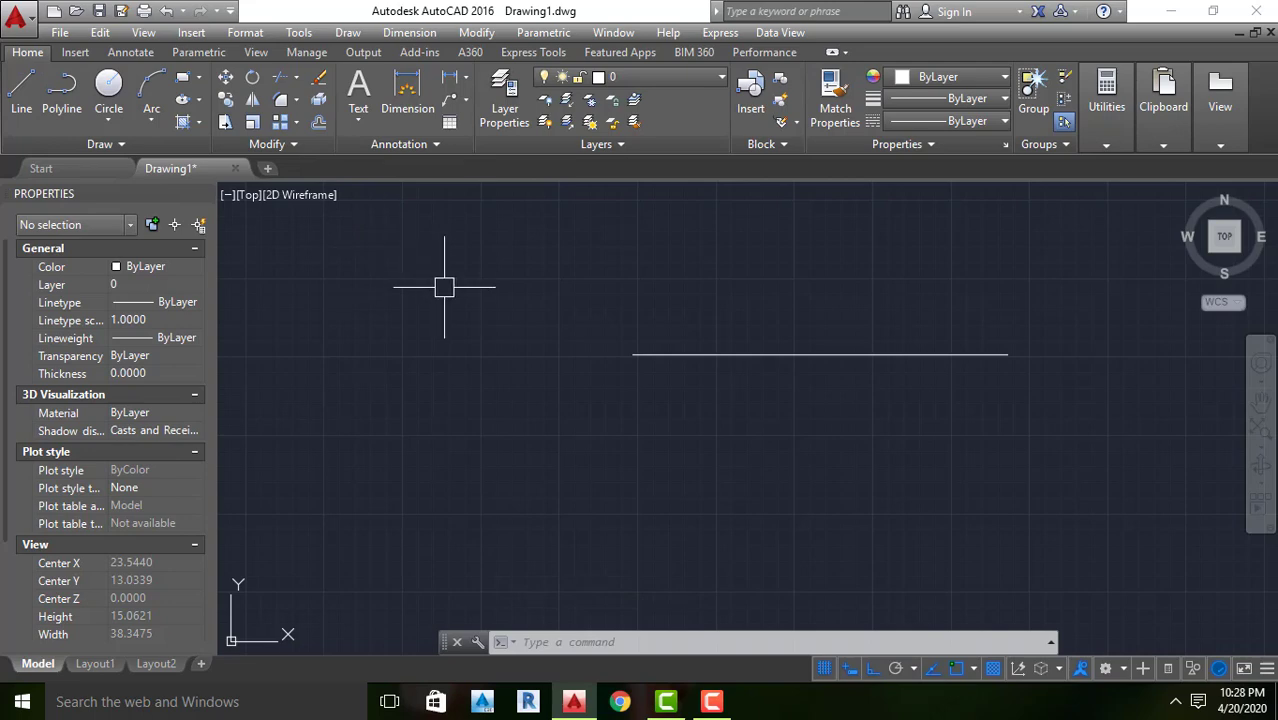
pyautogui.press('Escape')
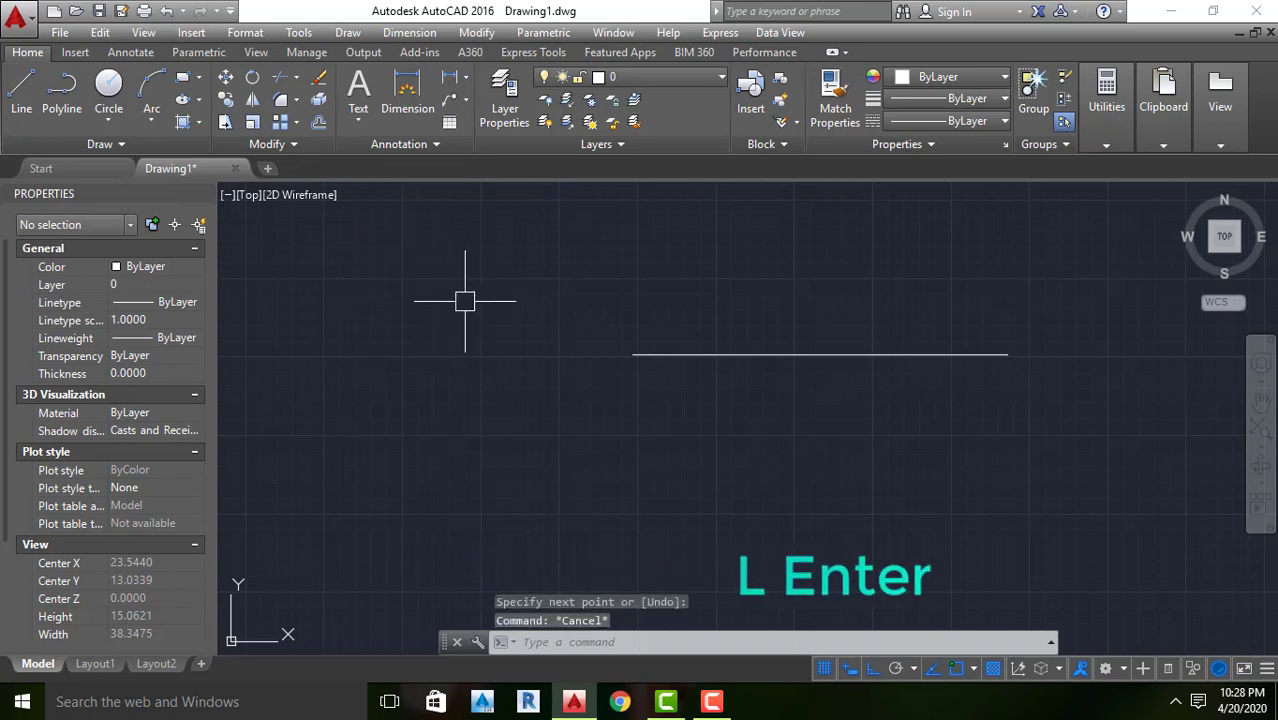
# Draw a second, longer horizontal line about 15.6 units long below the first one
pyautogui.write('L')
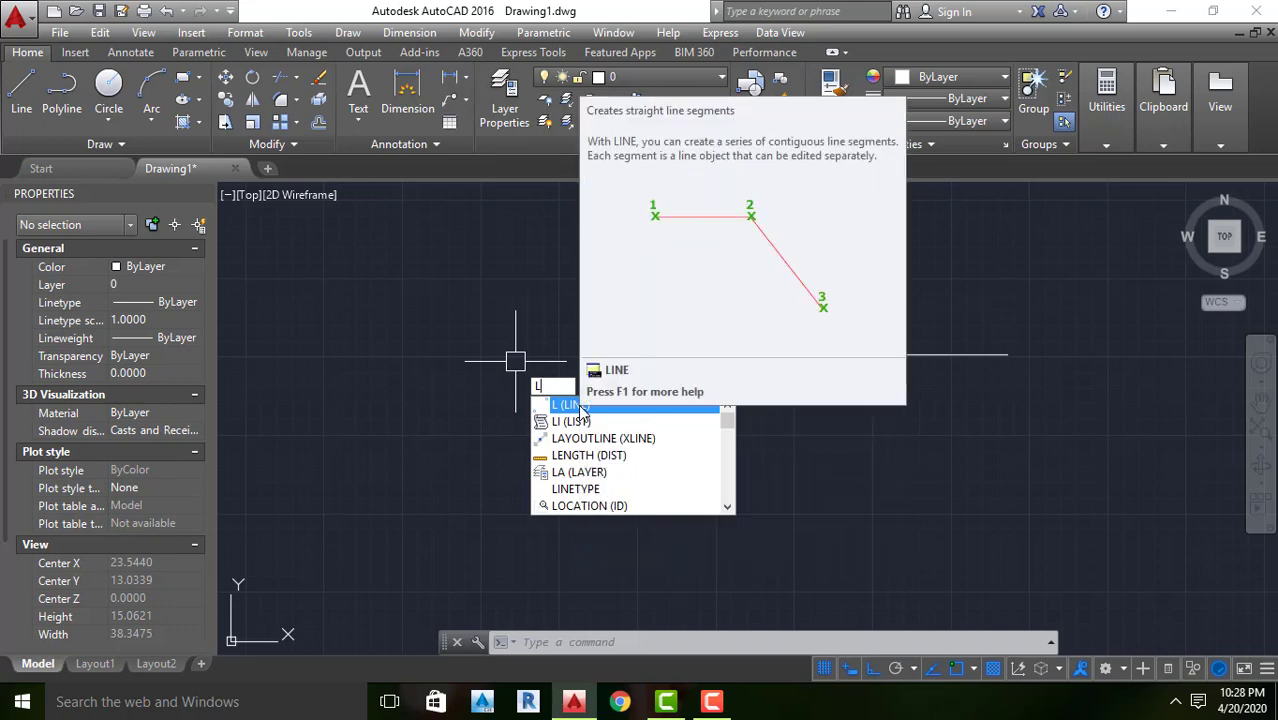
pyautogui.click(575, 405)
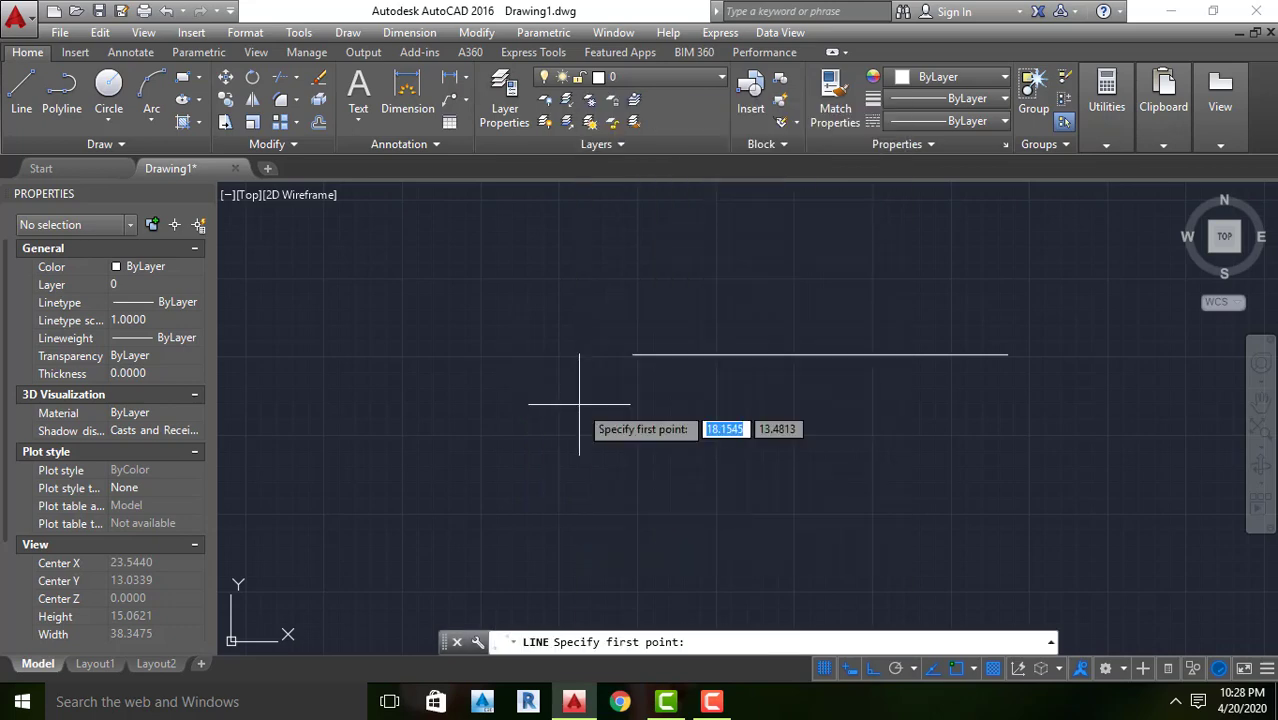
pyautogui.click(556, 513)
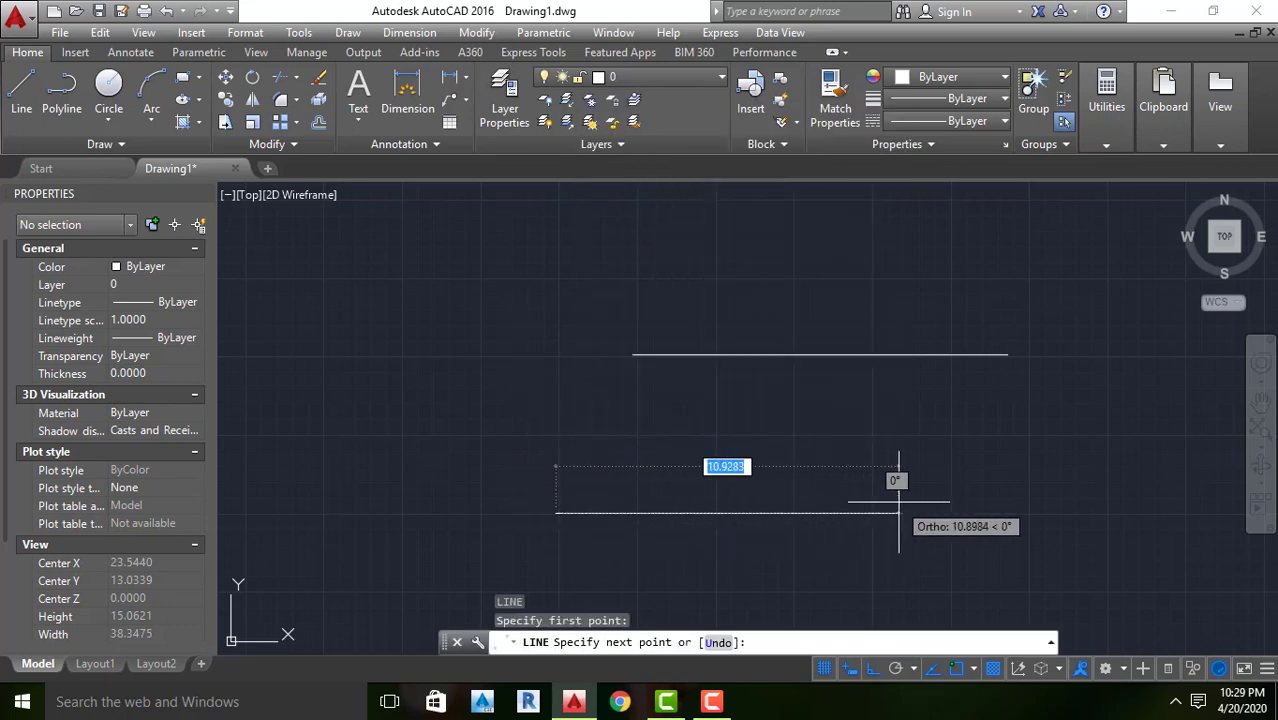
pyautogui.click(1043, 513)
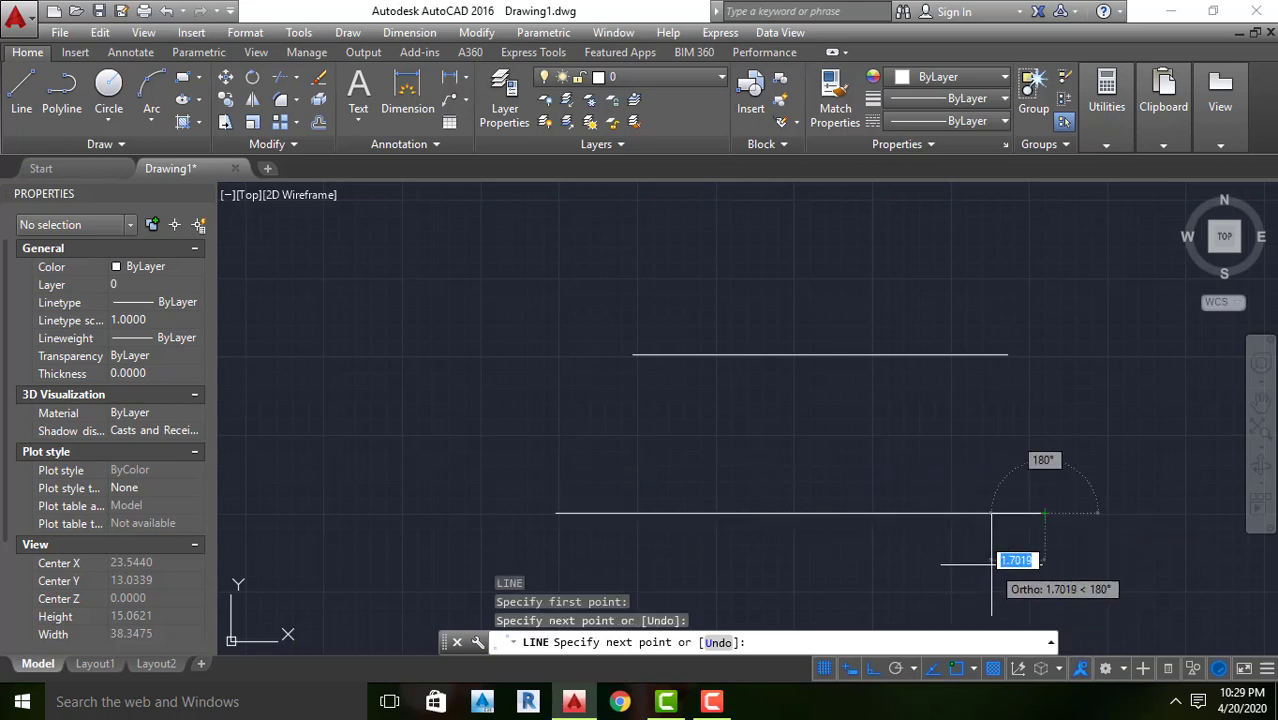
pyautogui.press('Return')
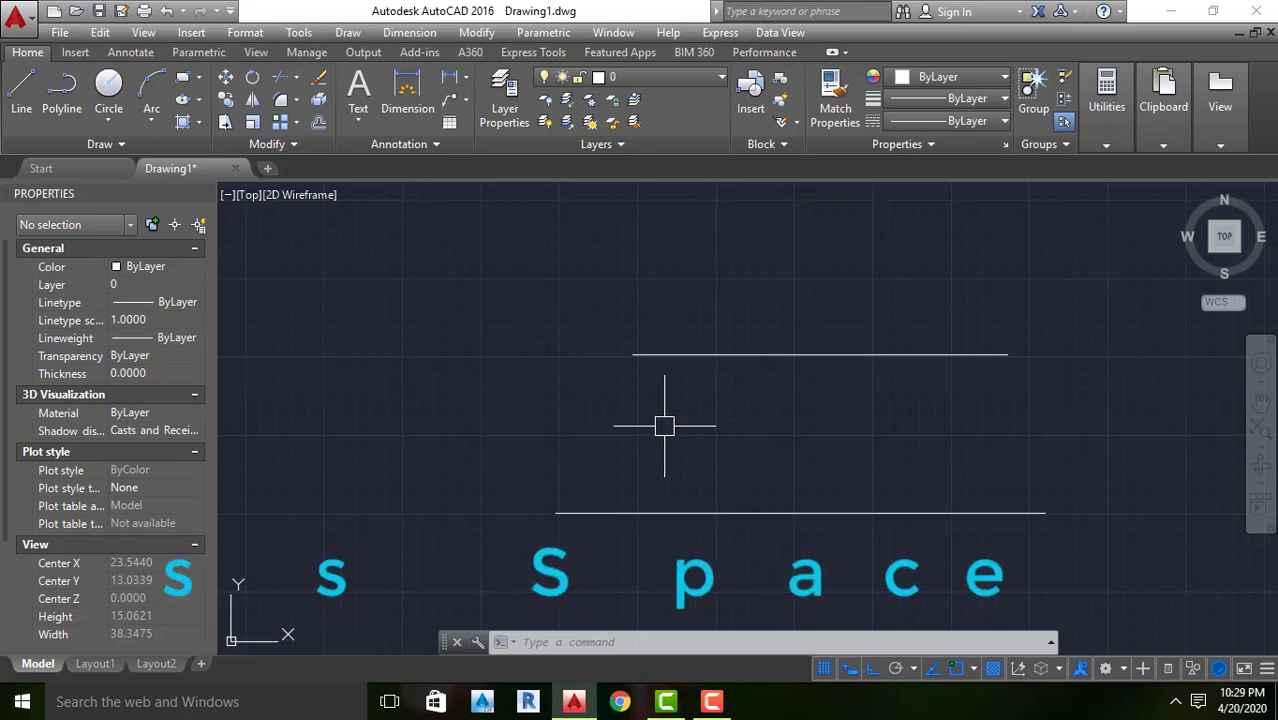
# Draw a rectangle about 13.4 units wide from four connected line segments, overlapping the start of the upper horizontal line
pyautogui.press('space')
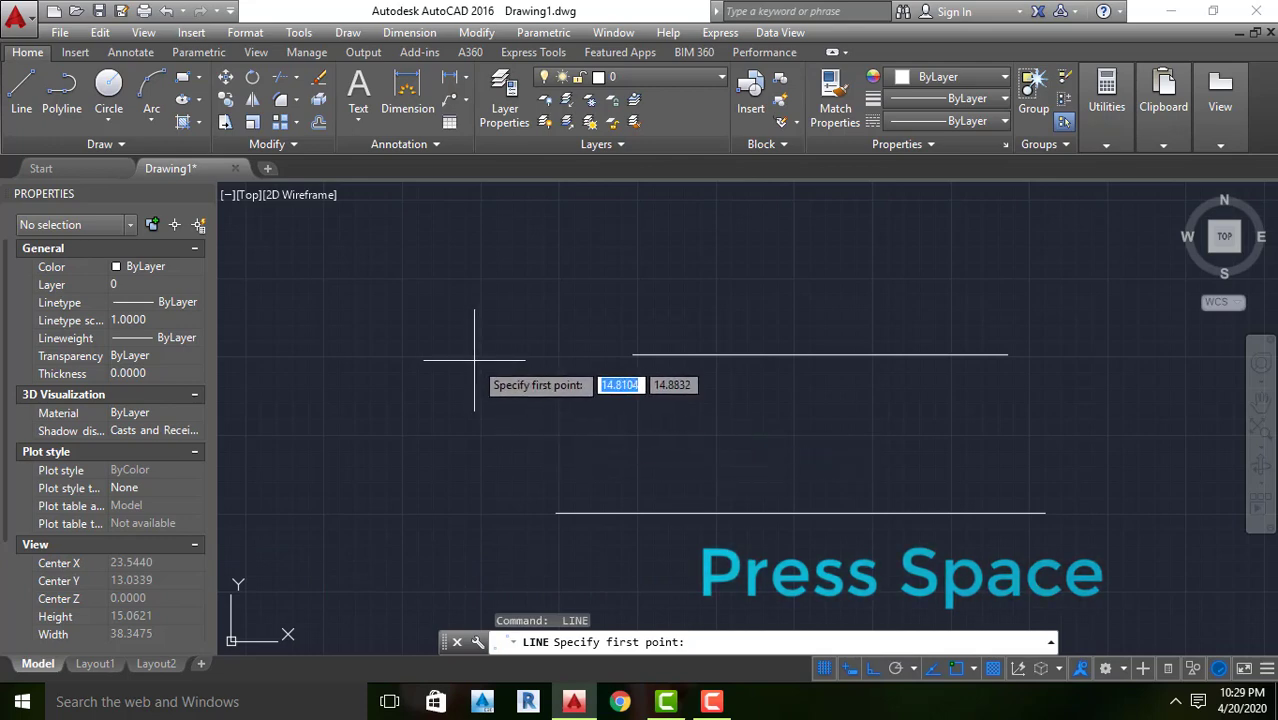
pyautogui.click(355, 269)
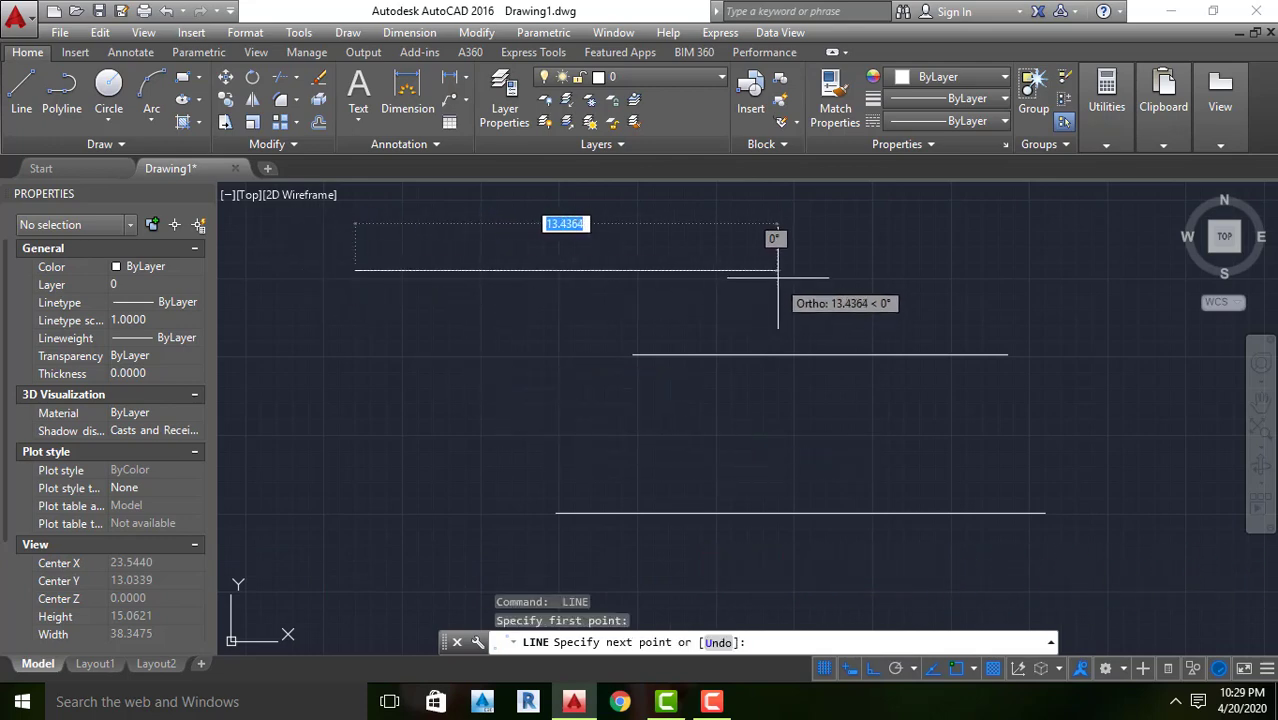
pyautogui.click(778, 269)
pyautogui.click(778, 467)
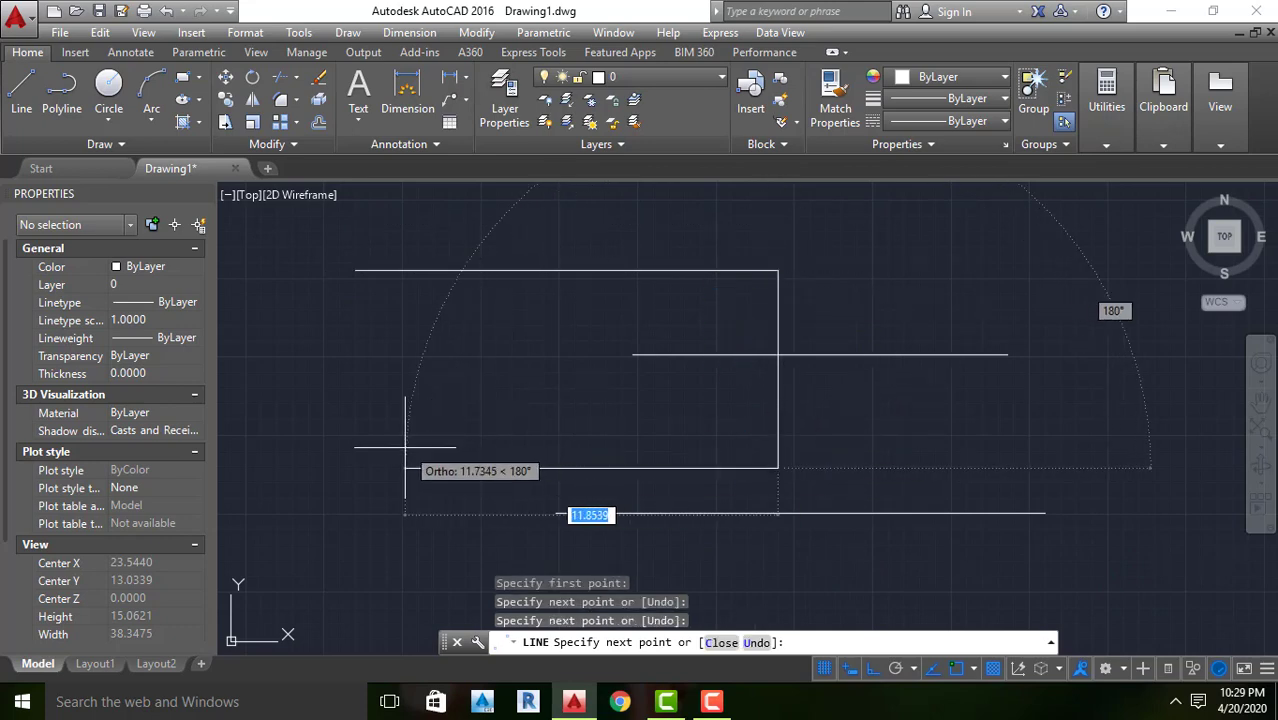
pyautogui.click(351, 465)
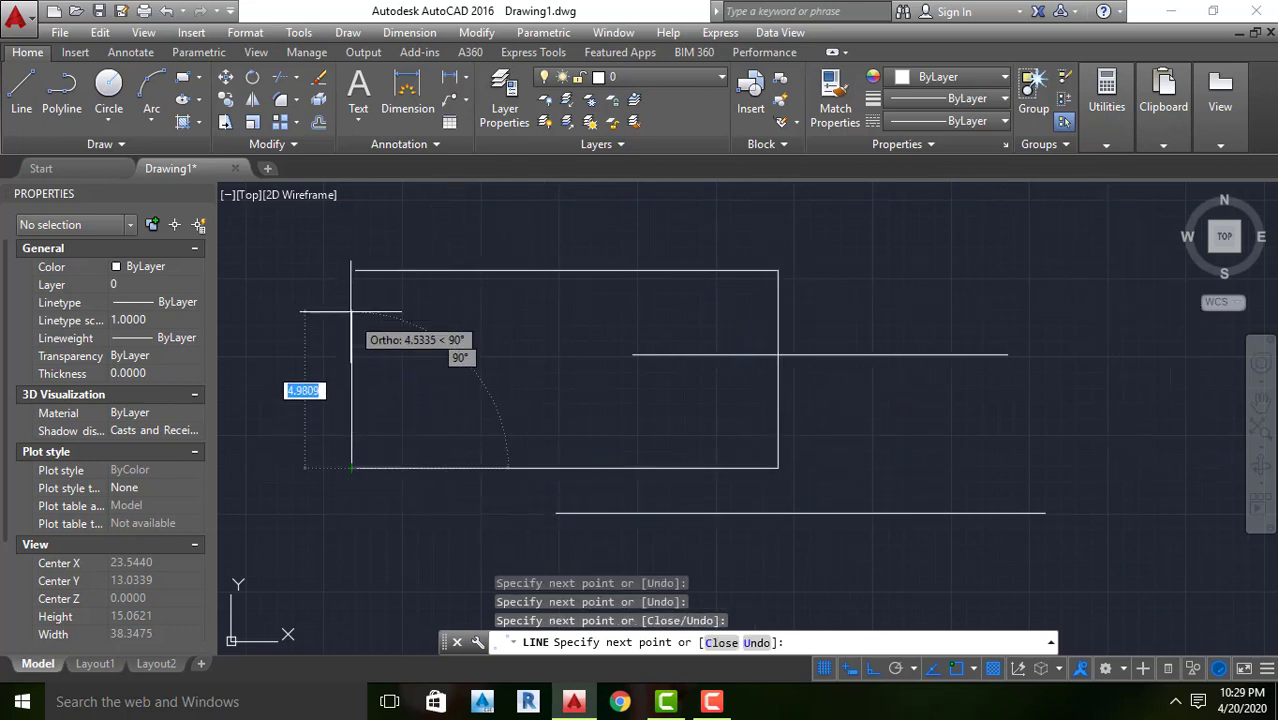
pyautogui.click(351, 270)
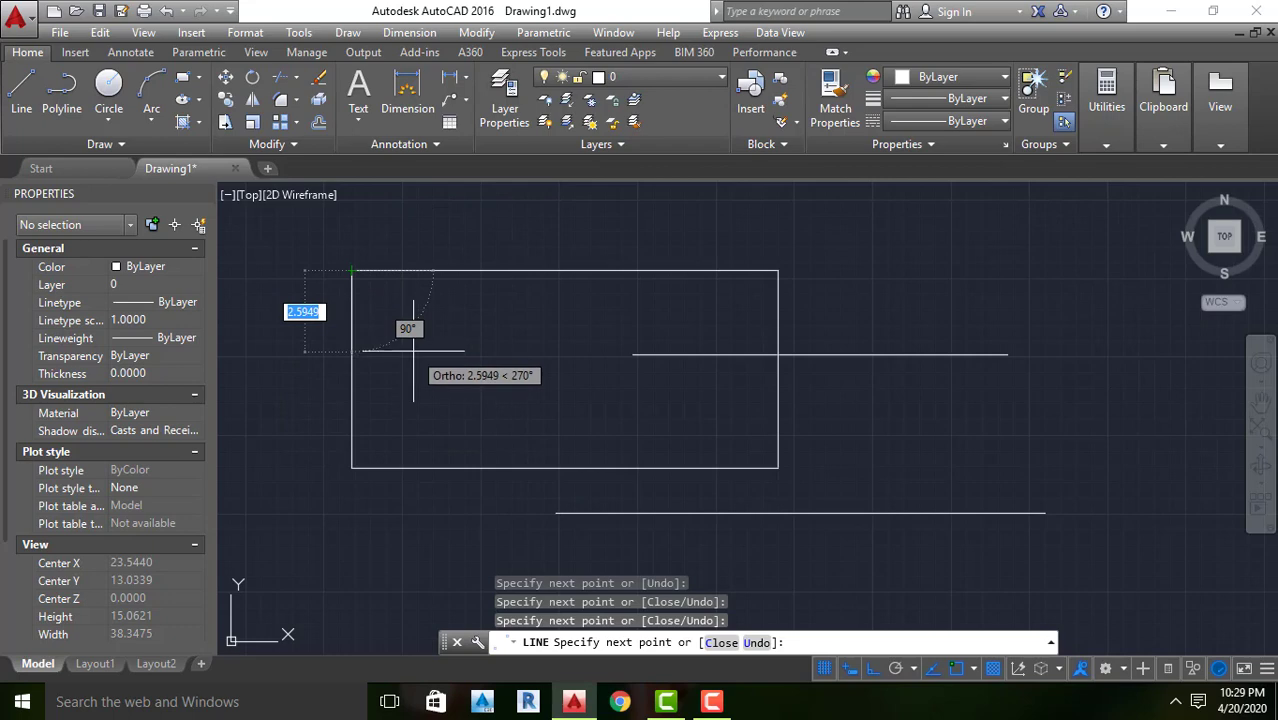
pyautogui.press('Return')
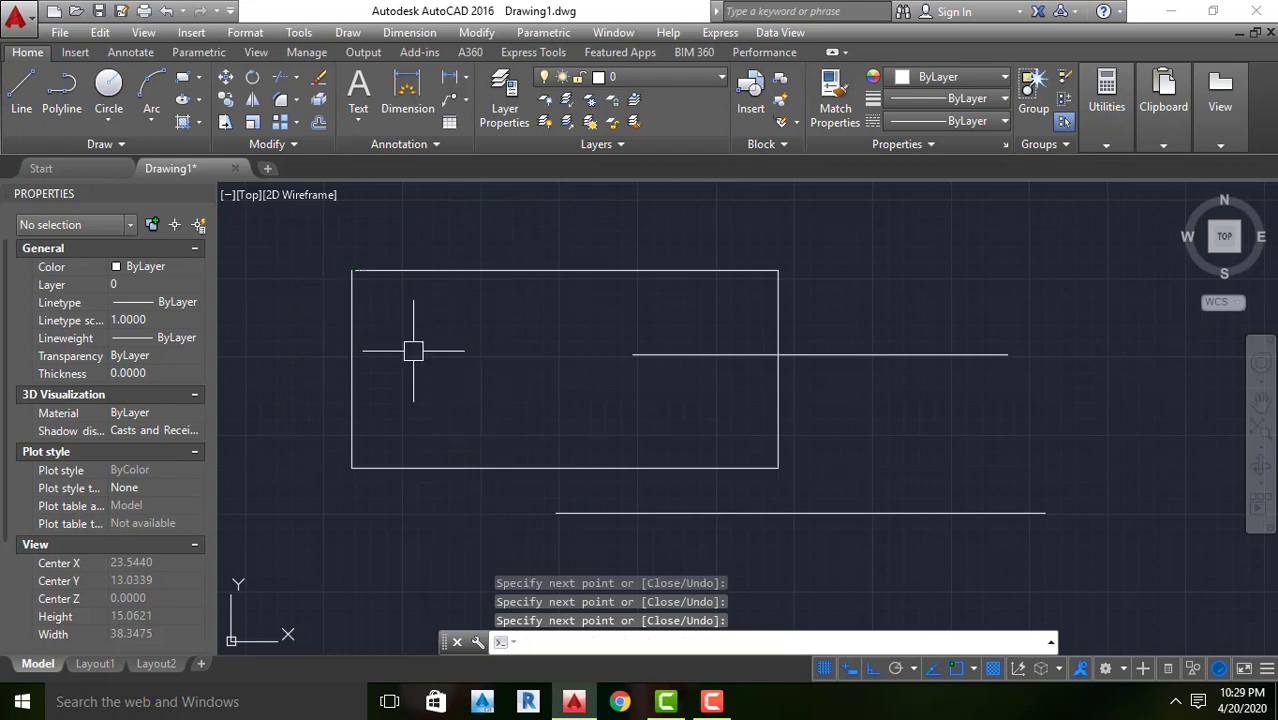
# Repeat the Line command to draw a closed L-shaped outline beside the horizontal lines, its inner horizontal edge about 23.6 units long
pyautogui.scroll(-2, 527, 374)
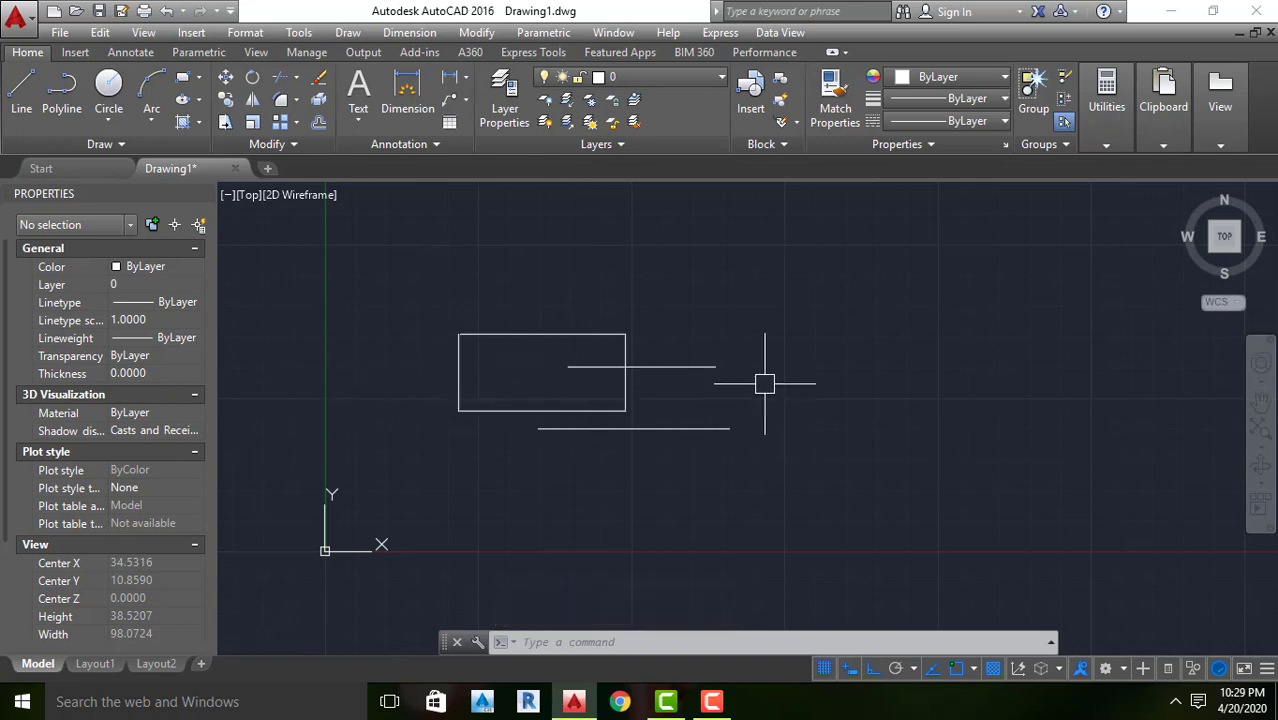
pyautogui.rightClick(849, 365)
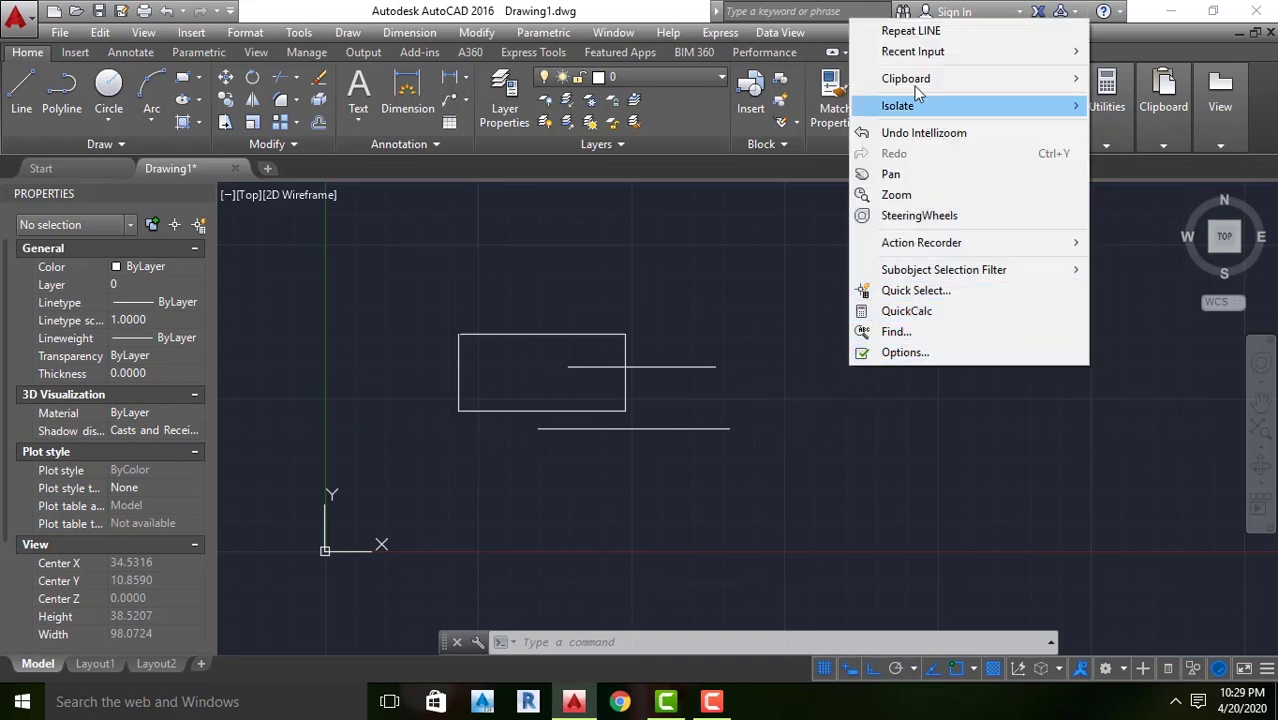
pyautogui.click(911, 31)
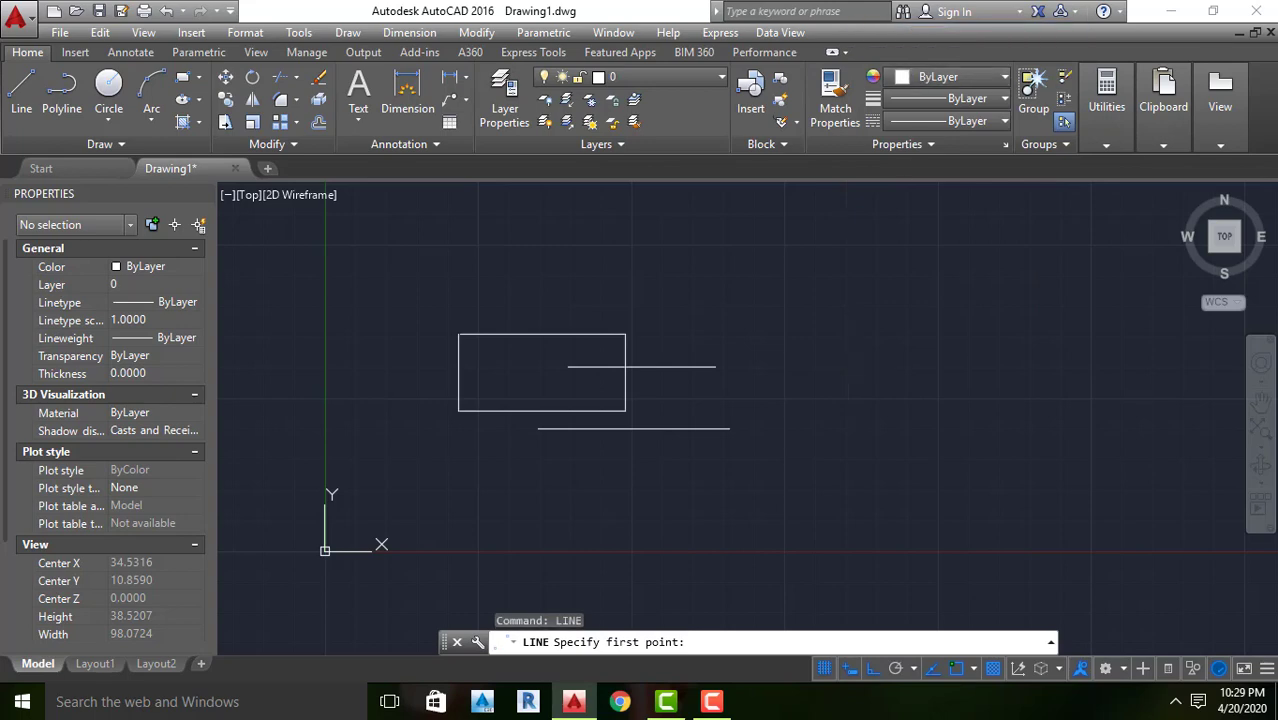
pyautogui.click(832, 346)
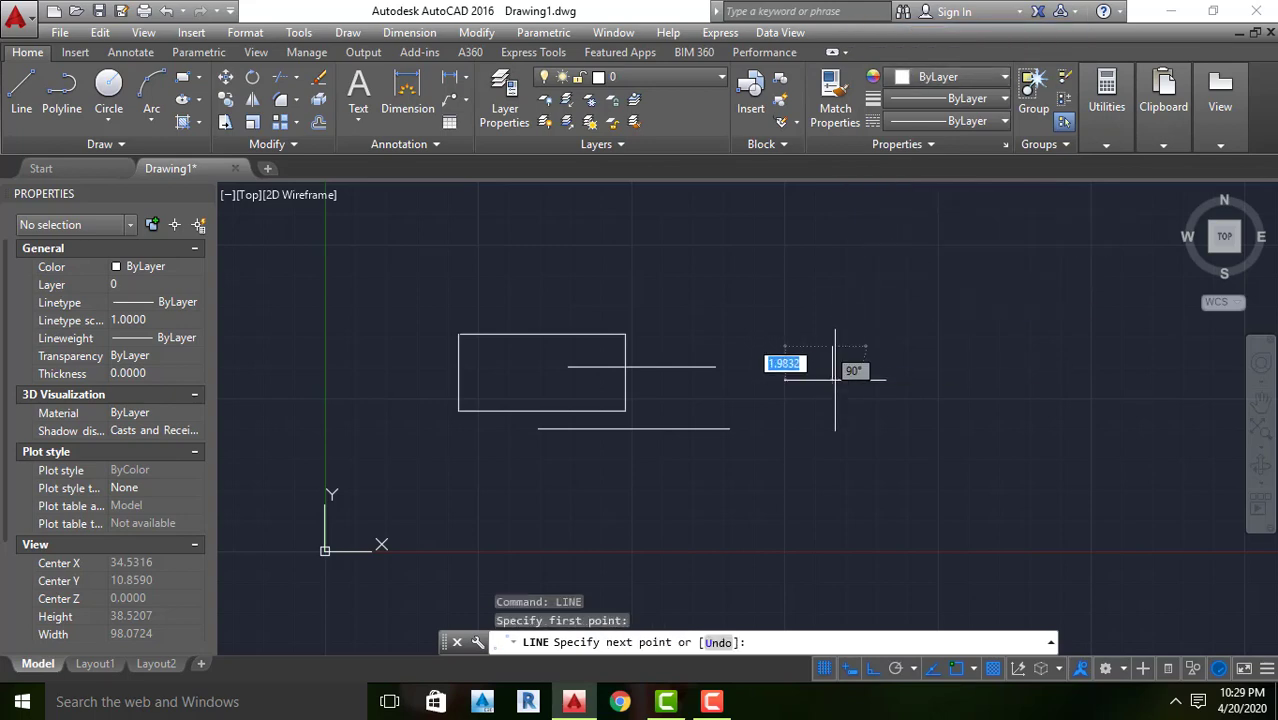
pyautogui.click(835, 492)
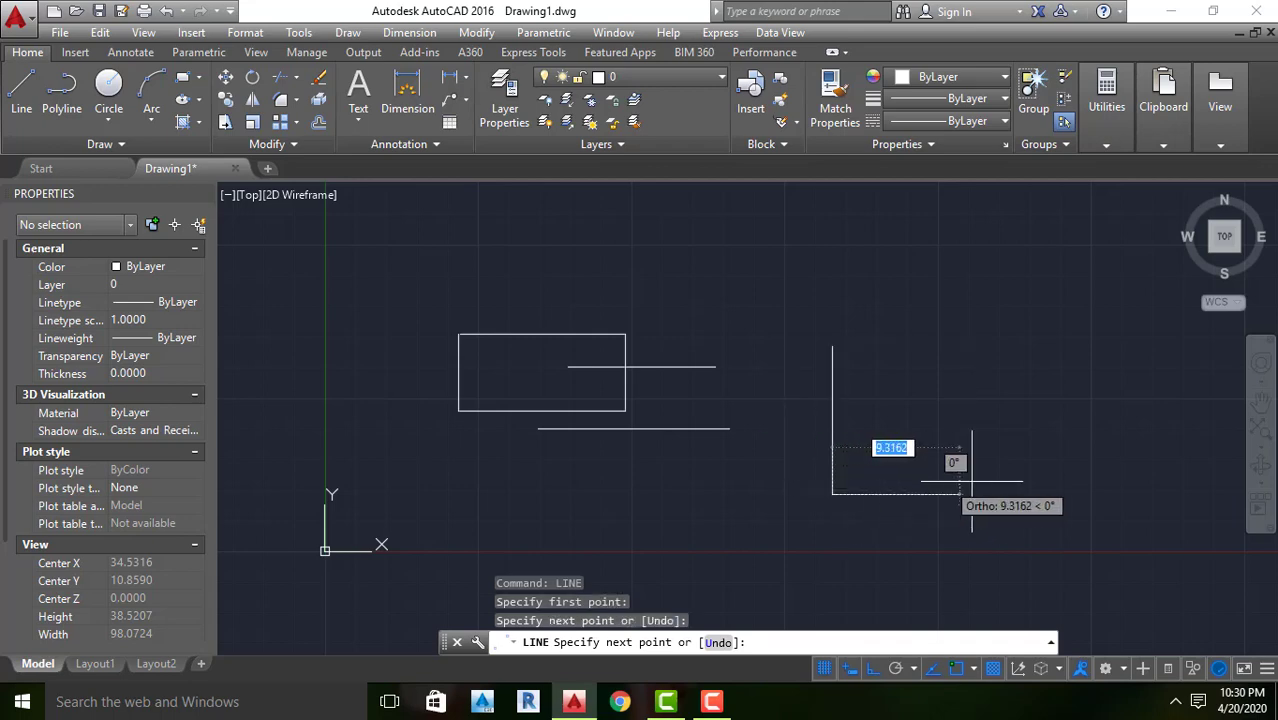
pyautogui.click(1122, 493)
pyautogui.click(1122, 572)
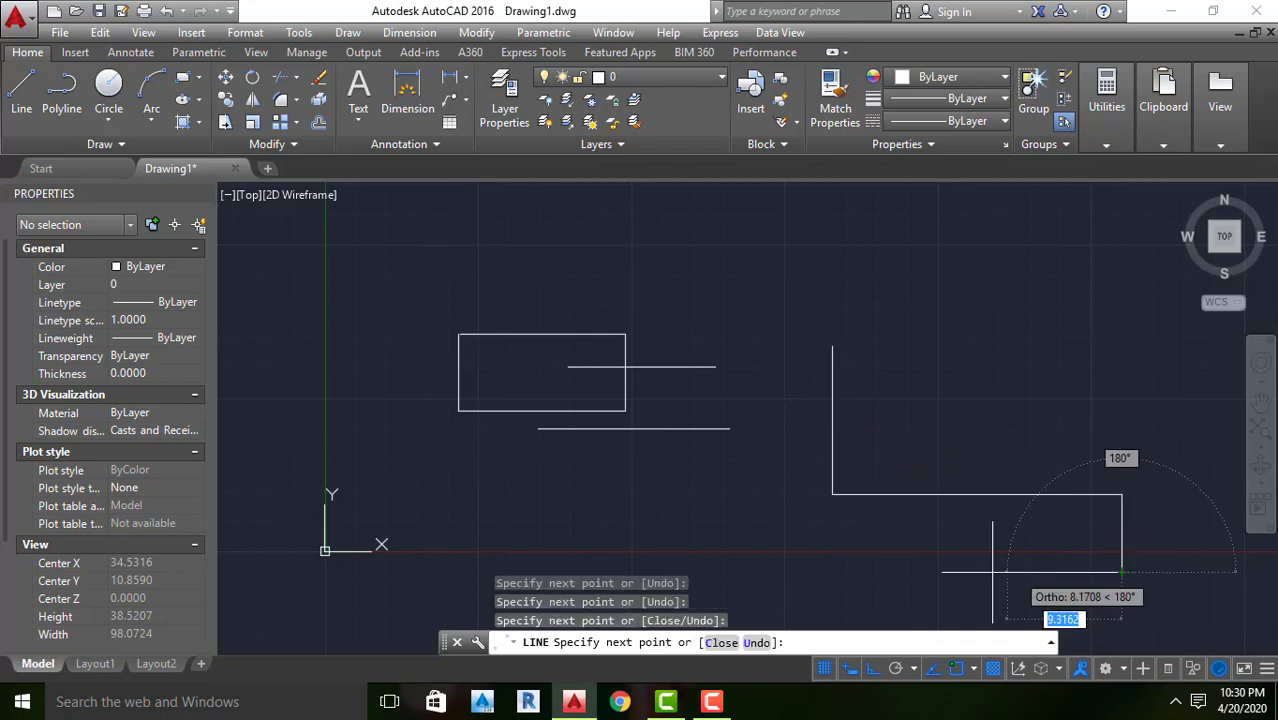
pyautogui.click(769, 572)
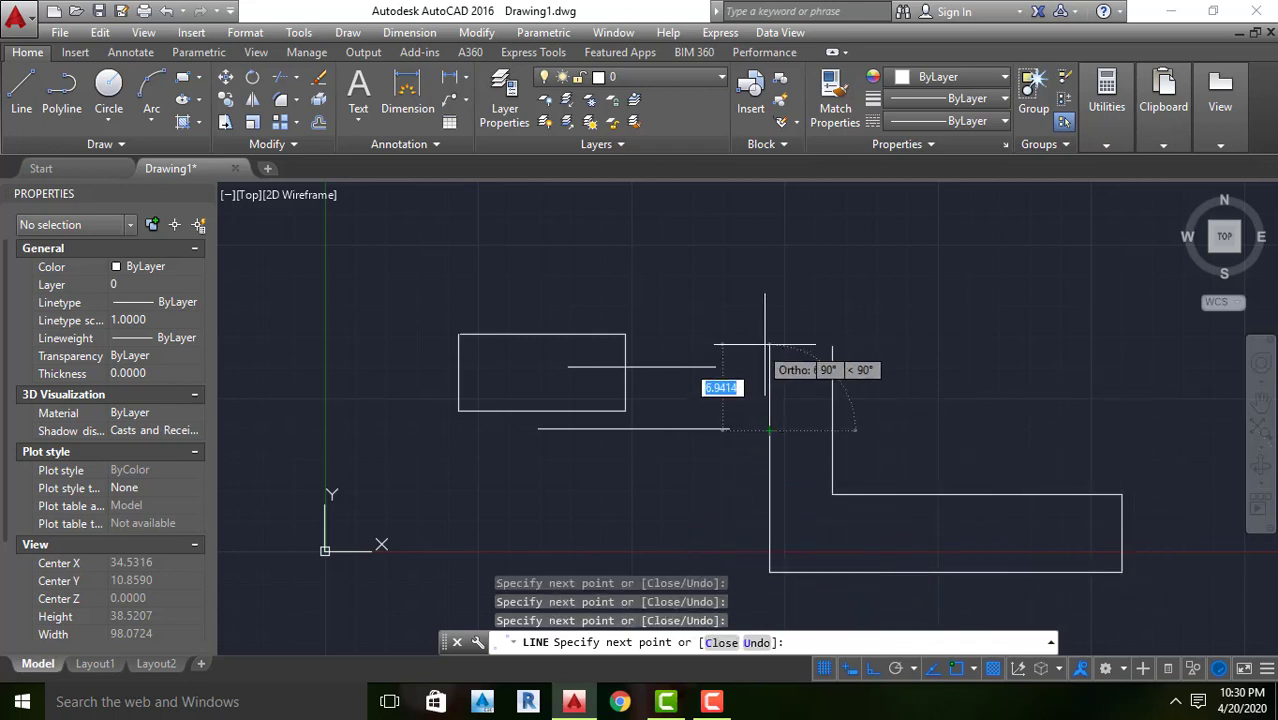
pyautogui.click(770, 220)
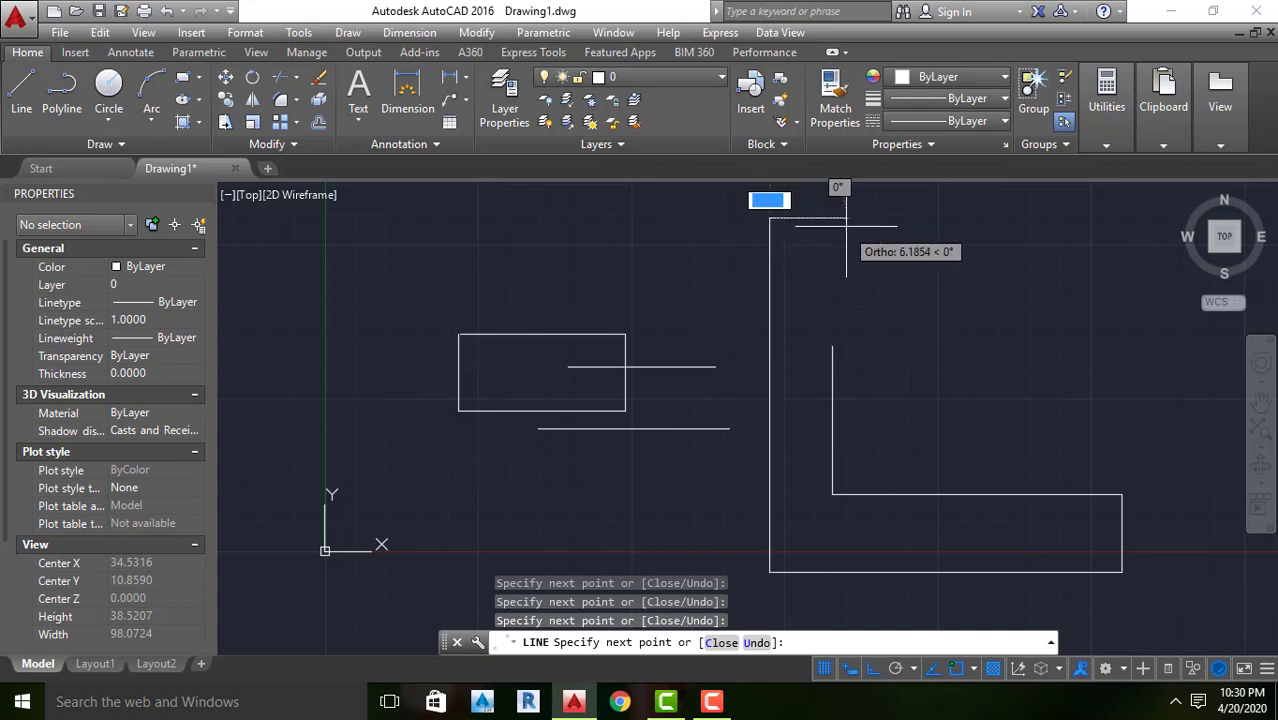
pyautogui.click(835, 218)
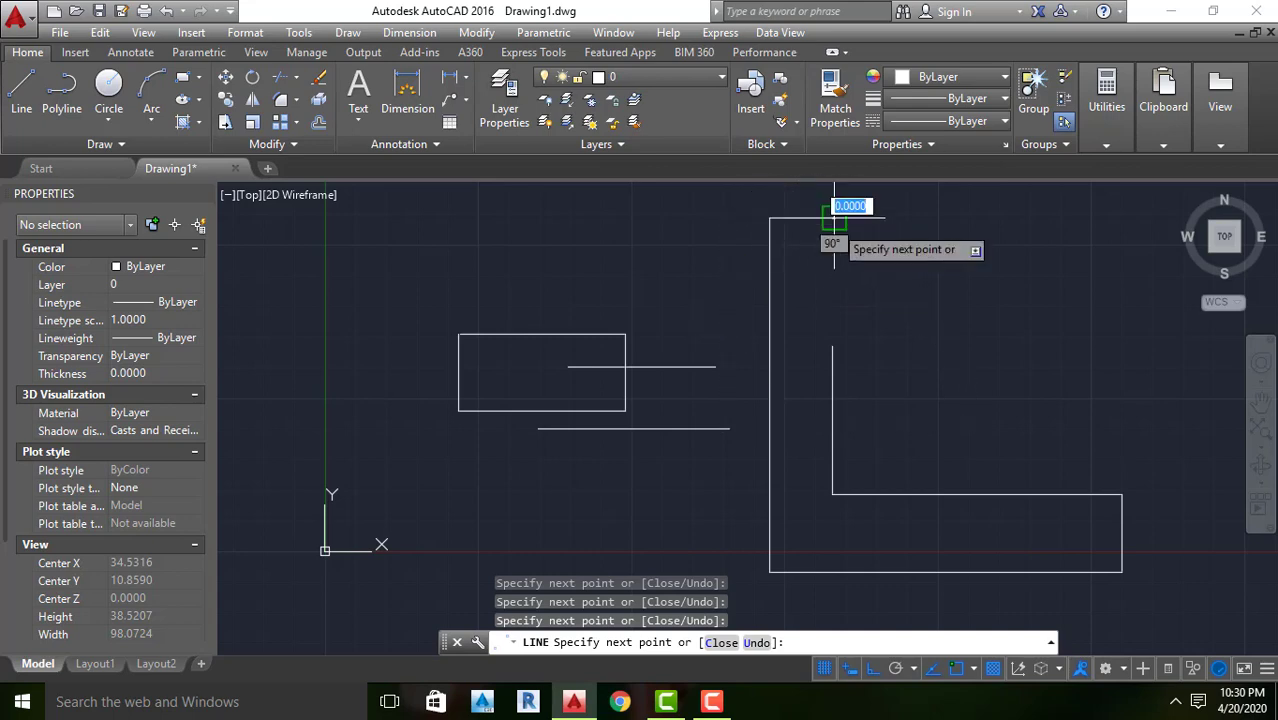
pyautogui.click(832, 346)
pyautogui.press('Escape')
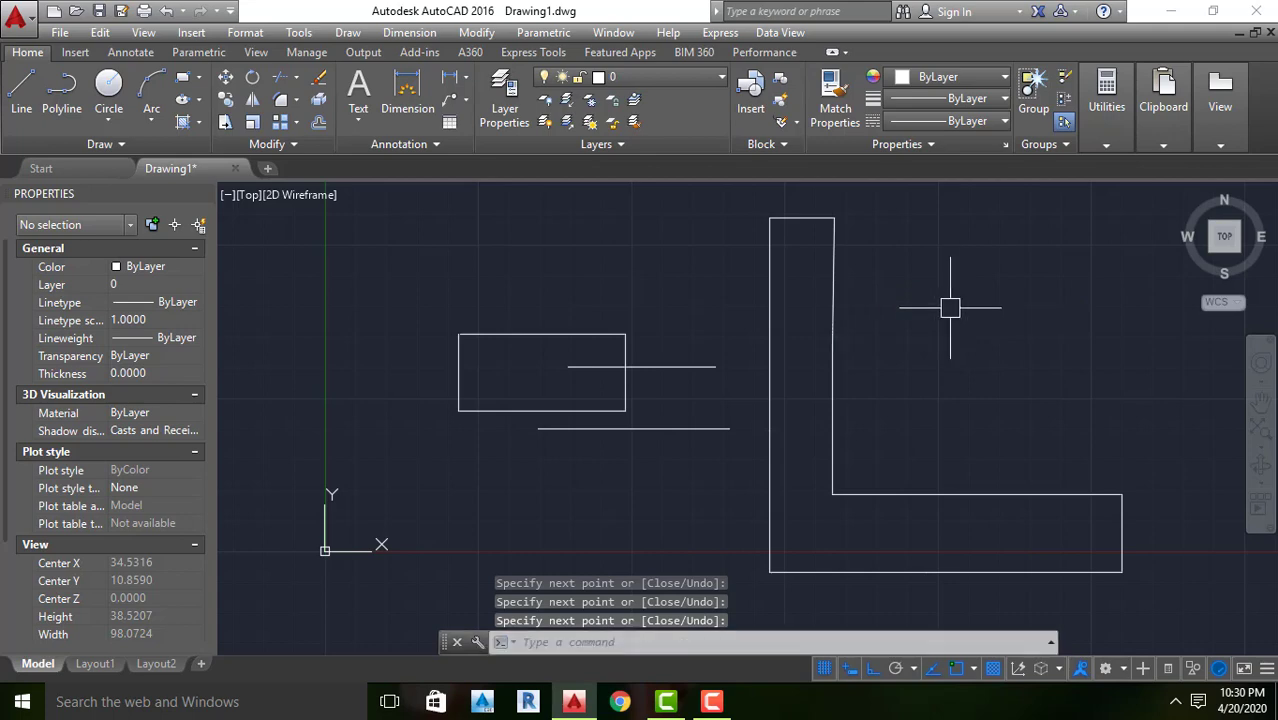
# Draw an open spiral-like shape of five connected Ortho segments beyond the L-shape, ending with a downward segment about 8 units long
pyautogui.scroll(-2, 899, 333)
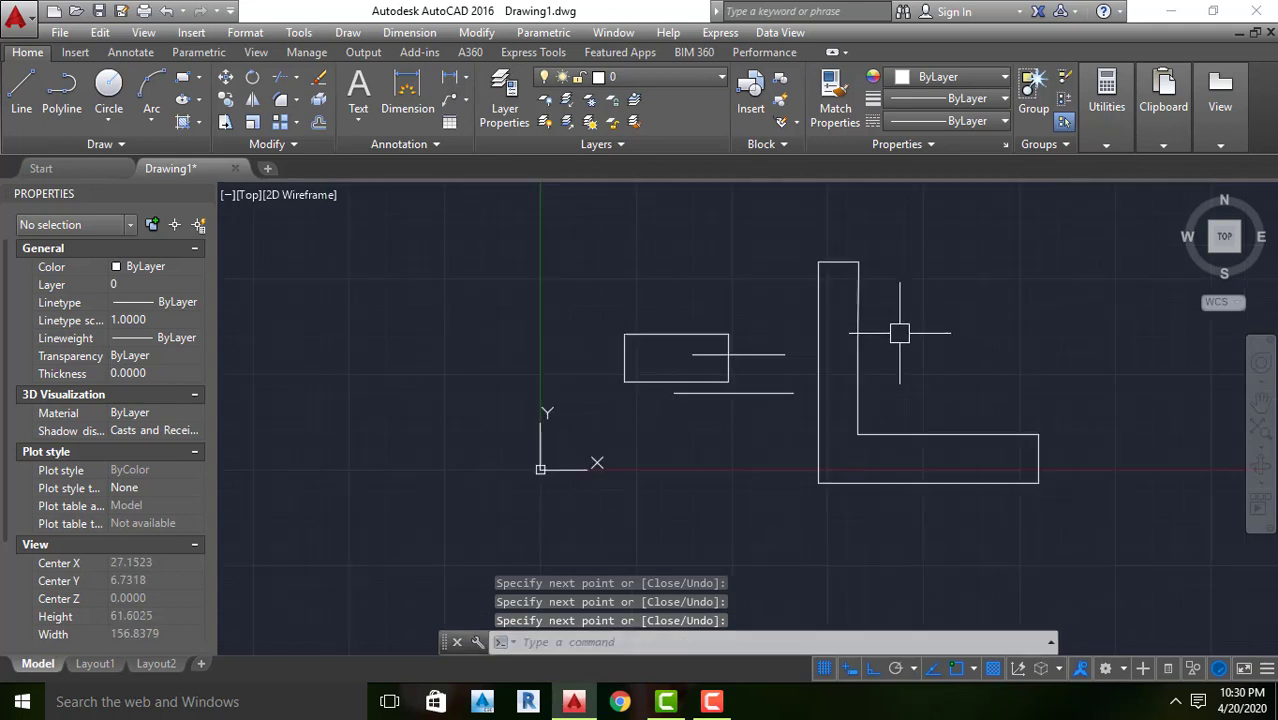
pyautogui.scroll(2, 899, 333)
pyautogui.scroll(-2, 901, 337)
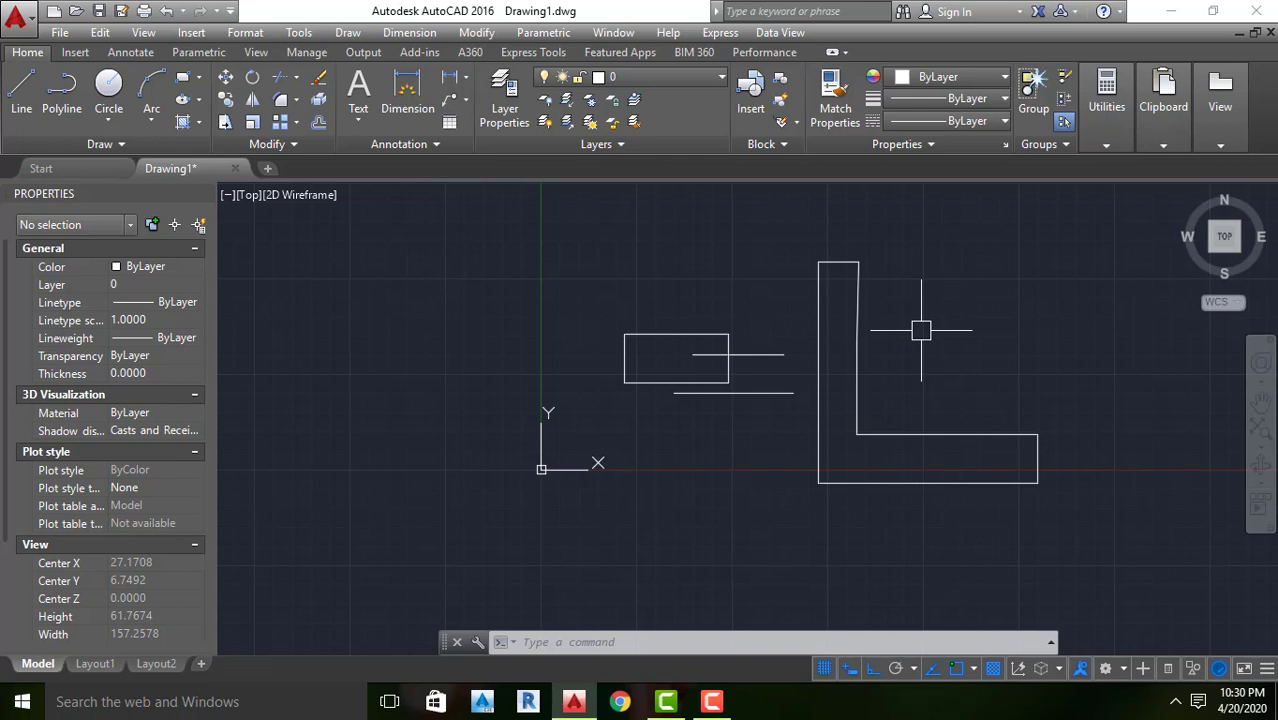
pyautogui.press('Escape')
pyautogui.write('l')
pyautogui.press('Return')
pyautogui.click(1019, 256)
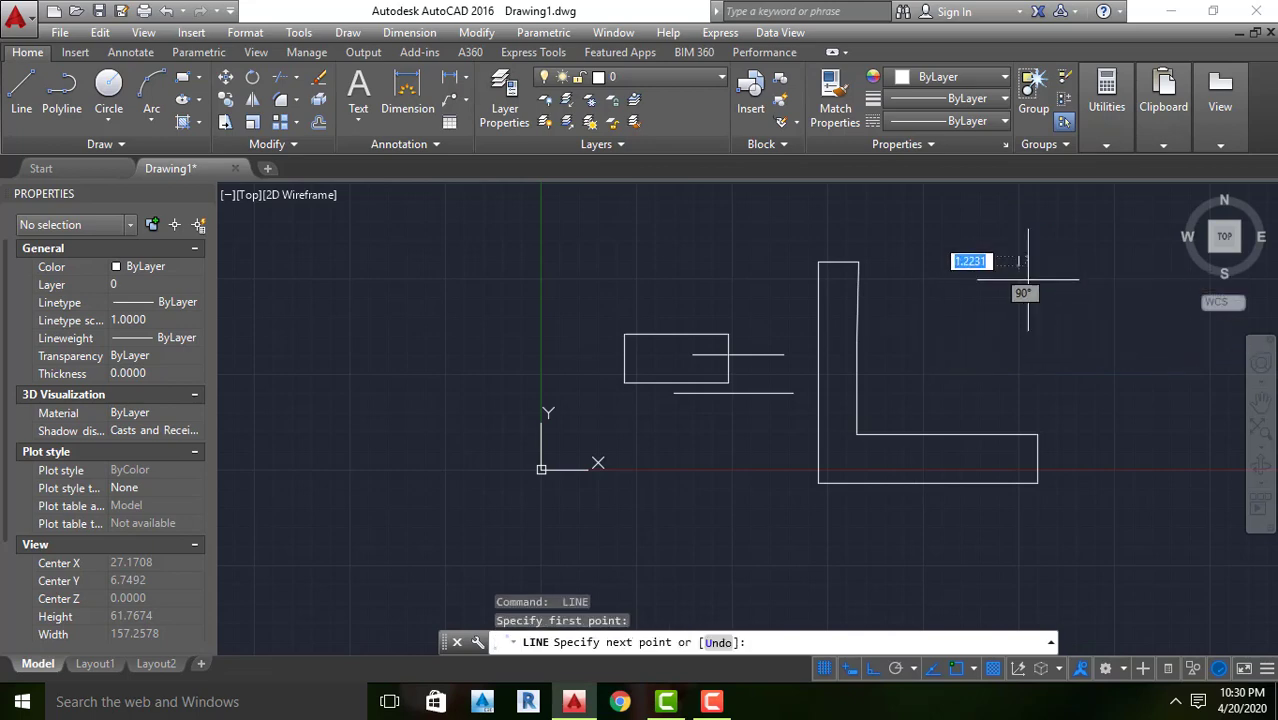
pyautogui.click(1019, 358)
pyautogui.click(1121, 358)
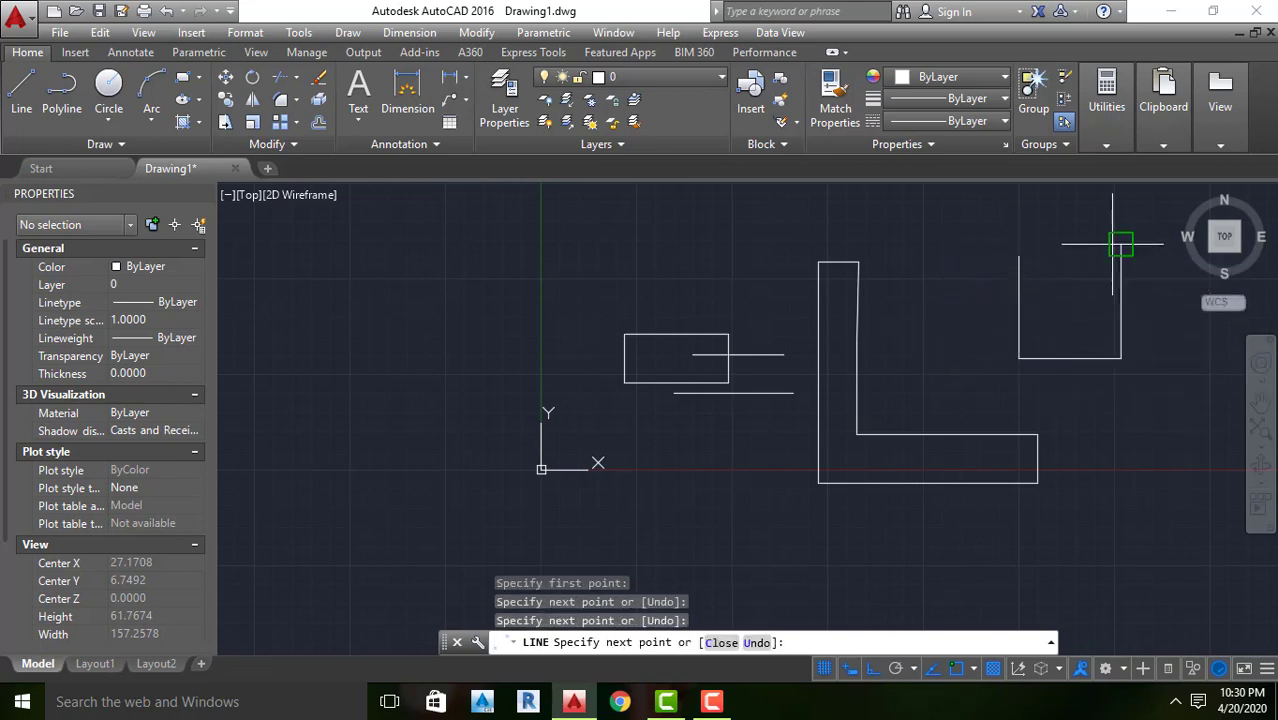
pyautogui.click(1121, 243)
pyautogui.click(961, 244)
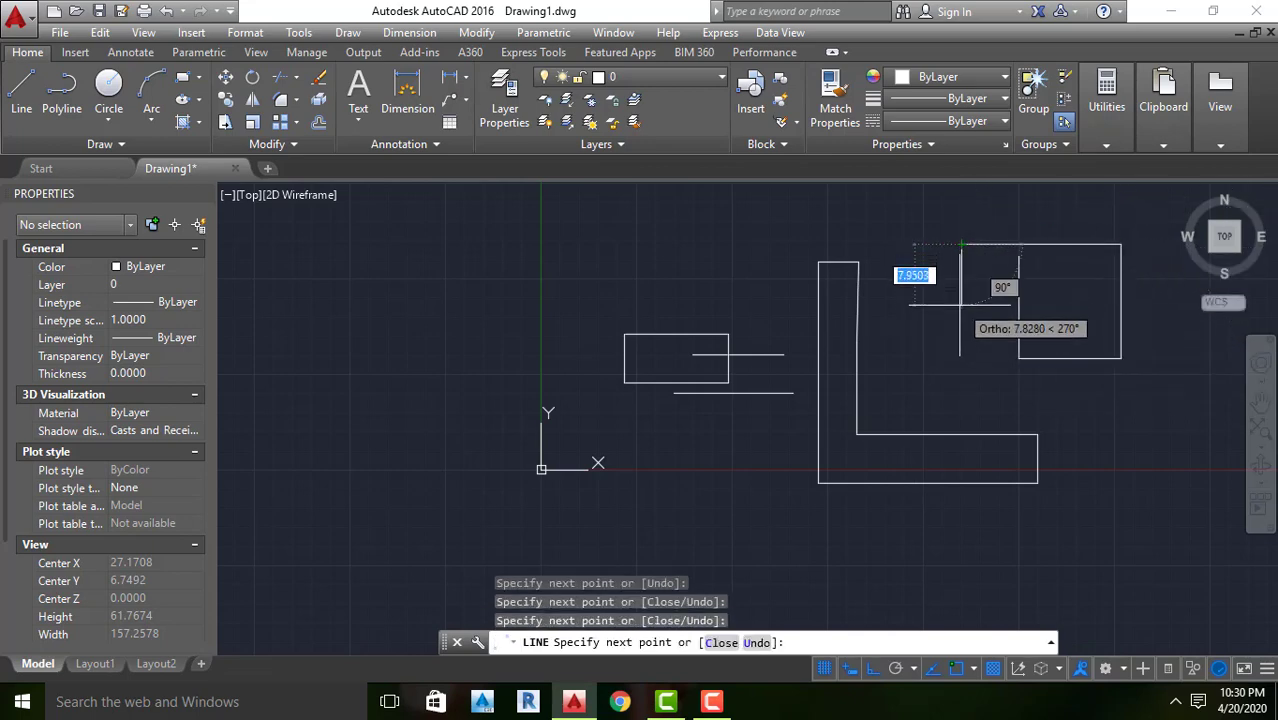
pyautogui.click(961, 307)
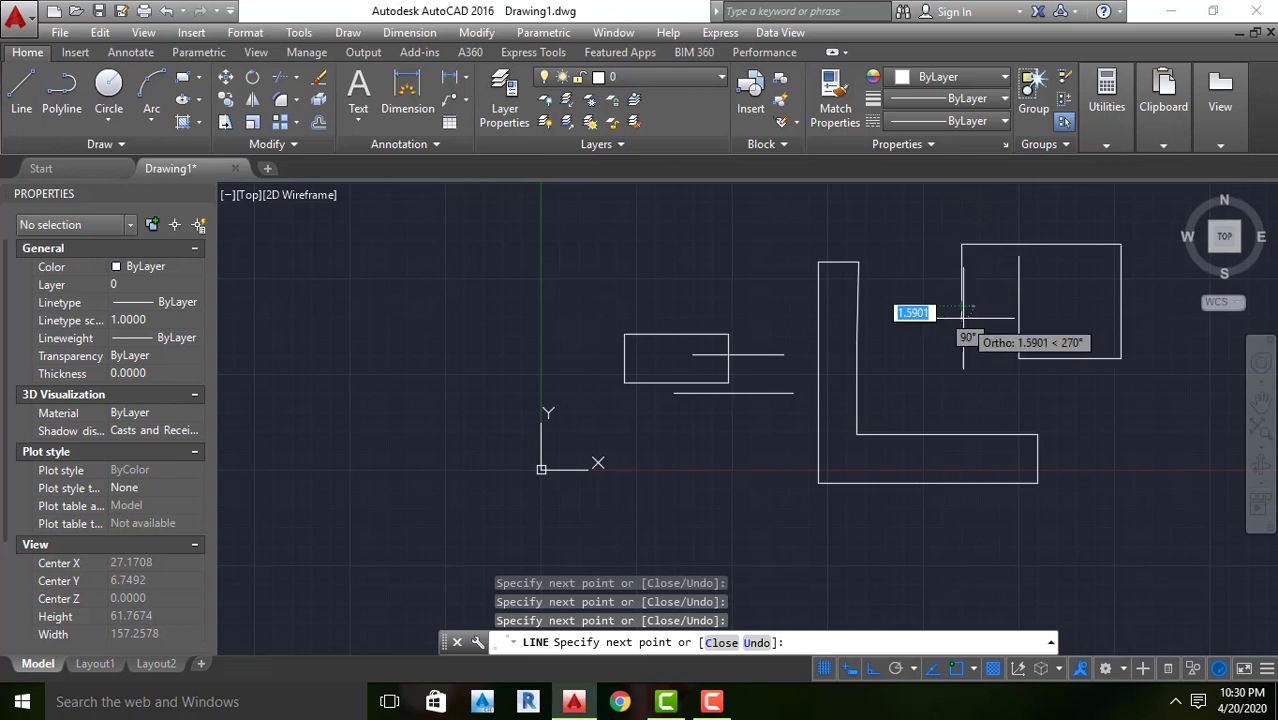
pyautogui.press('Return')
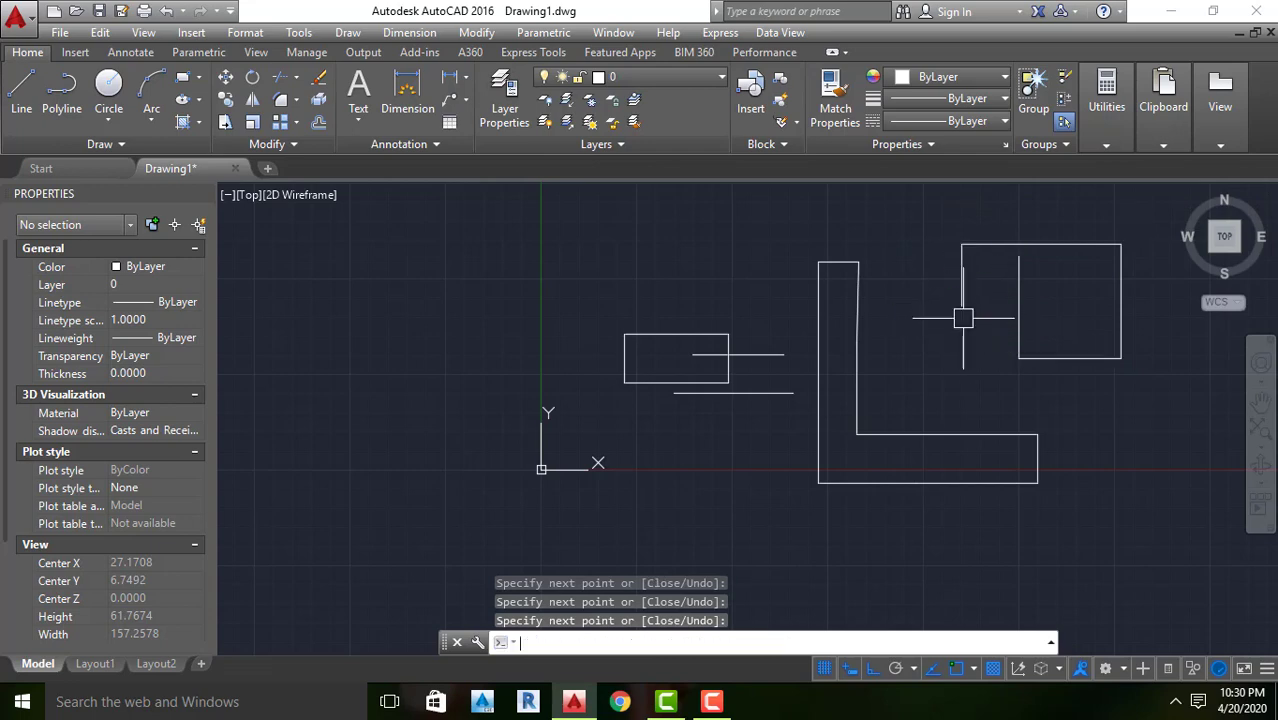
pyautogui.press('Escape')
pyautogui.press('Escape')
pyautogui.press('Escape')
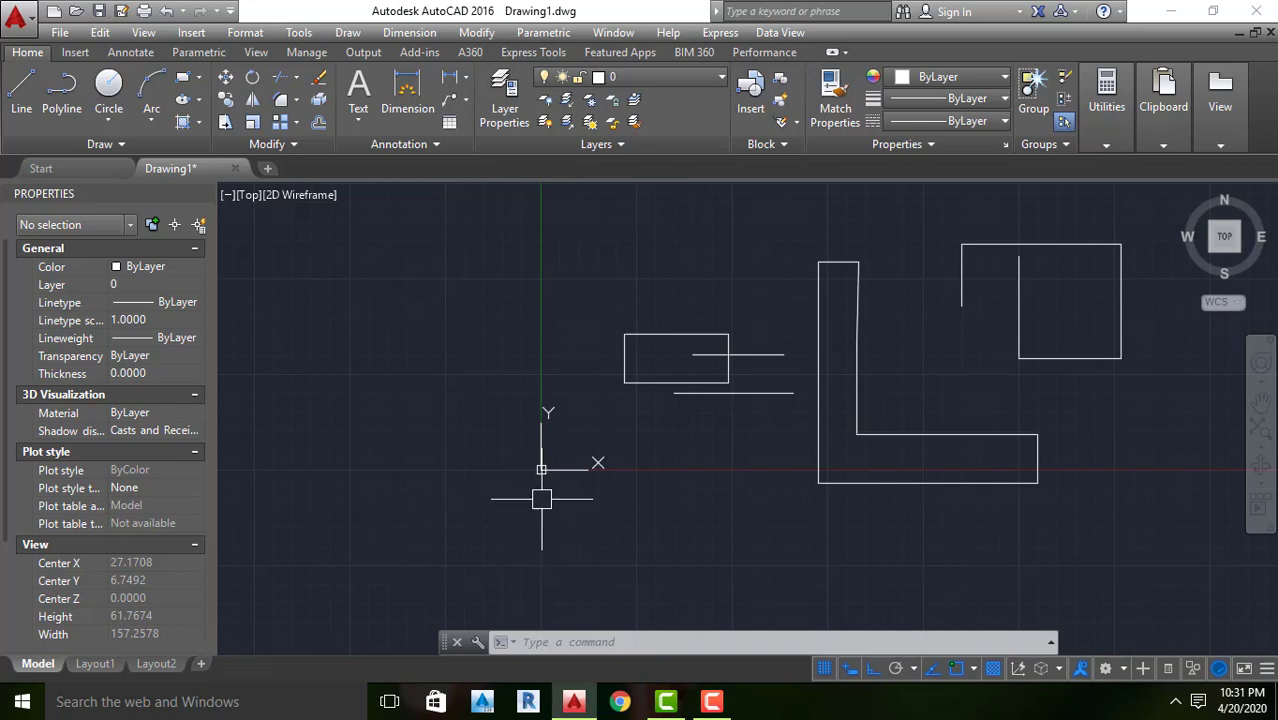
pyautogui.press('Escape')
pyautogui.press('Escape')
pyautogui.write('uc')
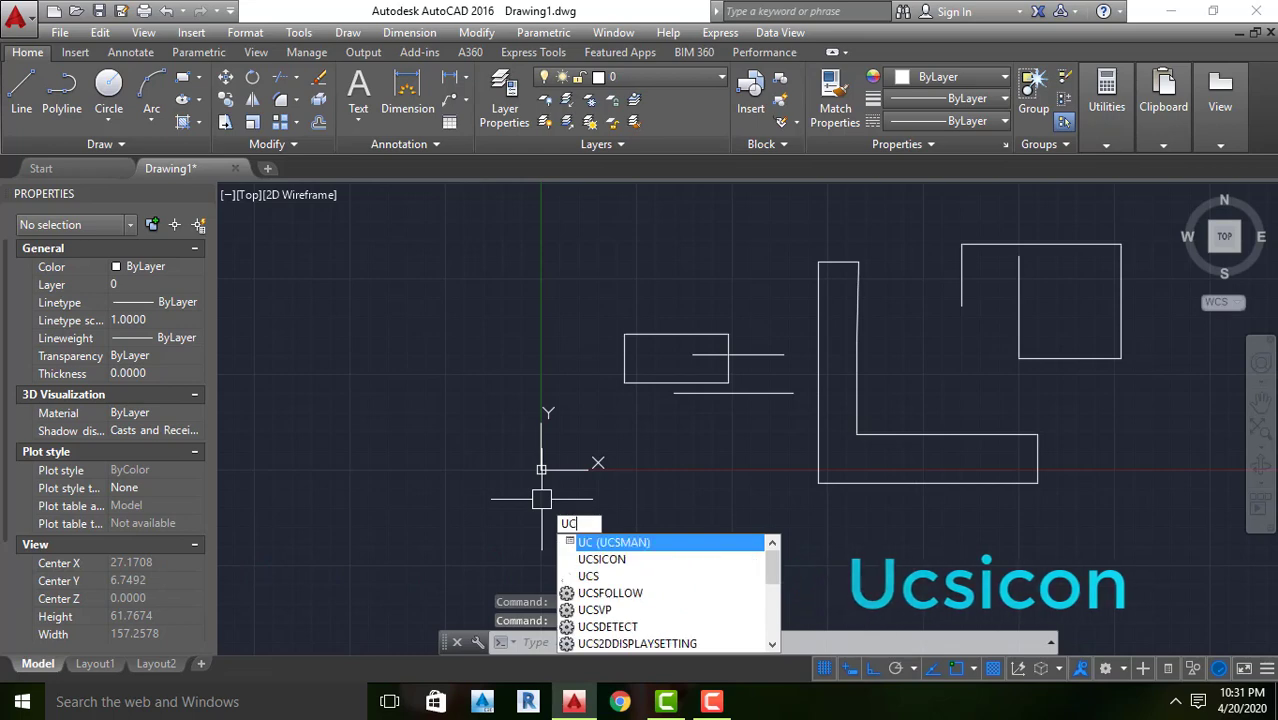
pyautogui.write('s')
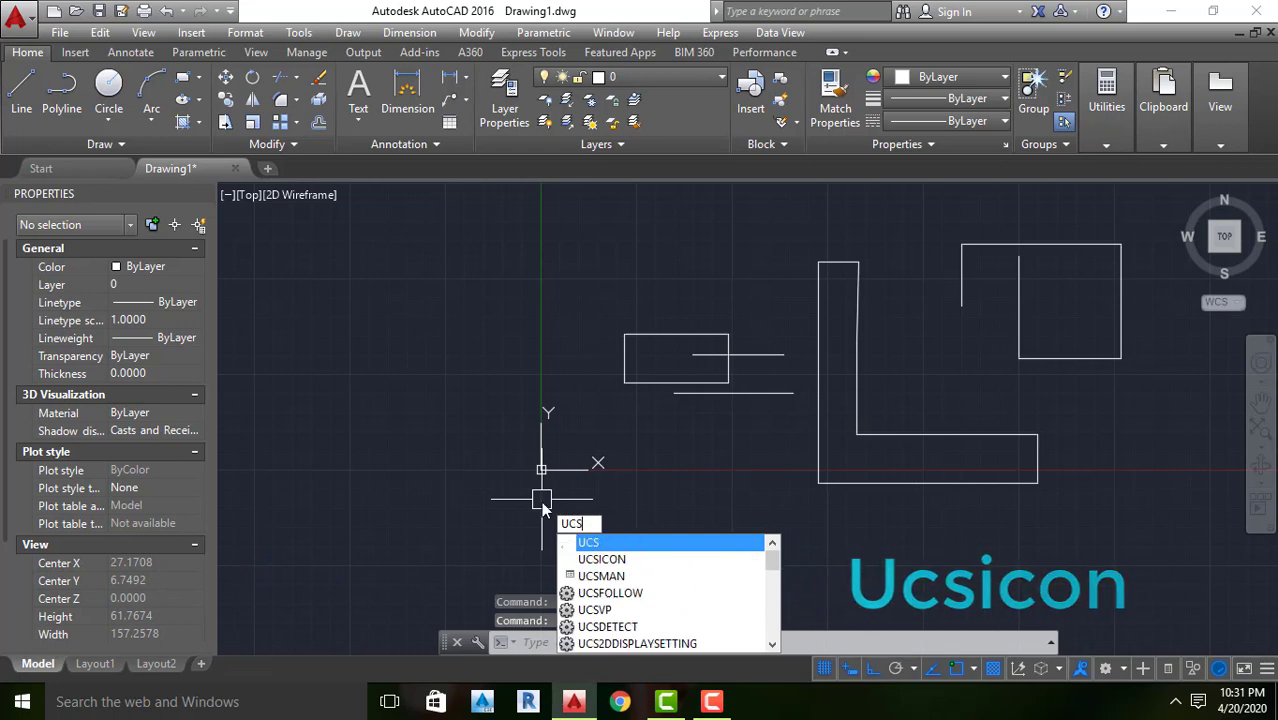
pyautogui.click(637, 561)
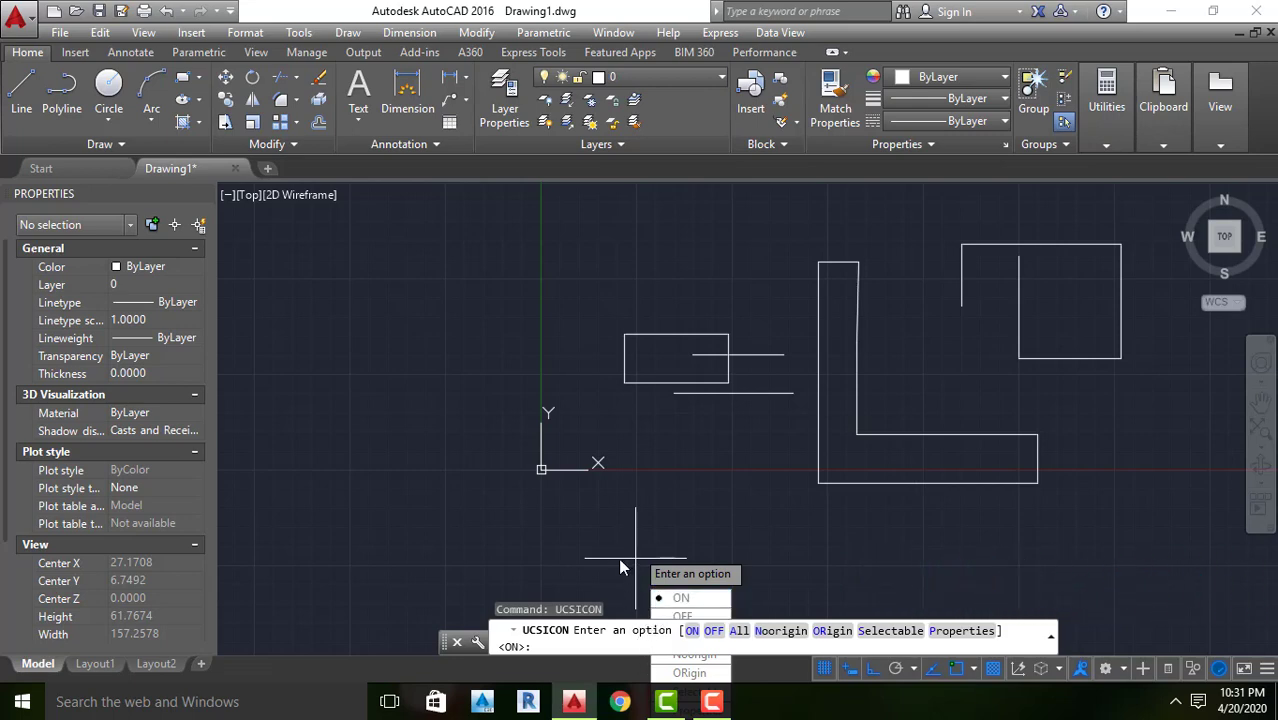
pyautogui.press('Escape')
pyautogui.press('Escape')
pyautogui.press('Escape')
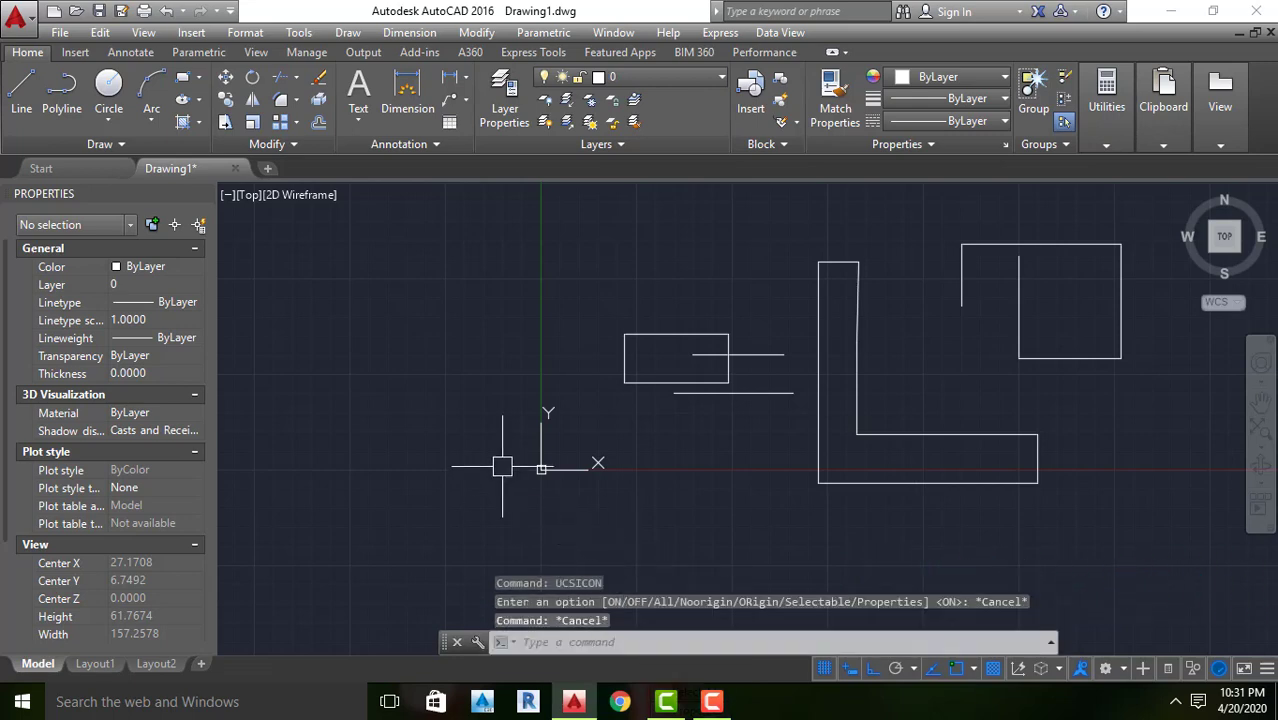
# Set the UCS icon to Noorigin with the UCSICON command so it is displayed away from the drawing origin
pyautogui.write('u')
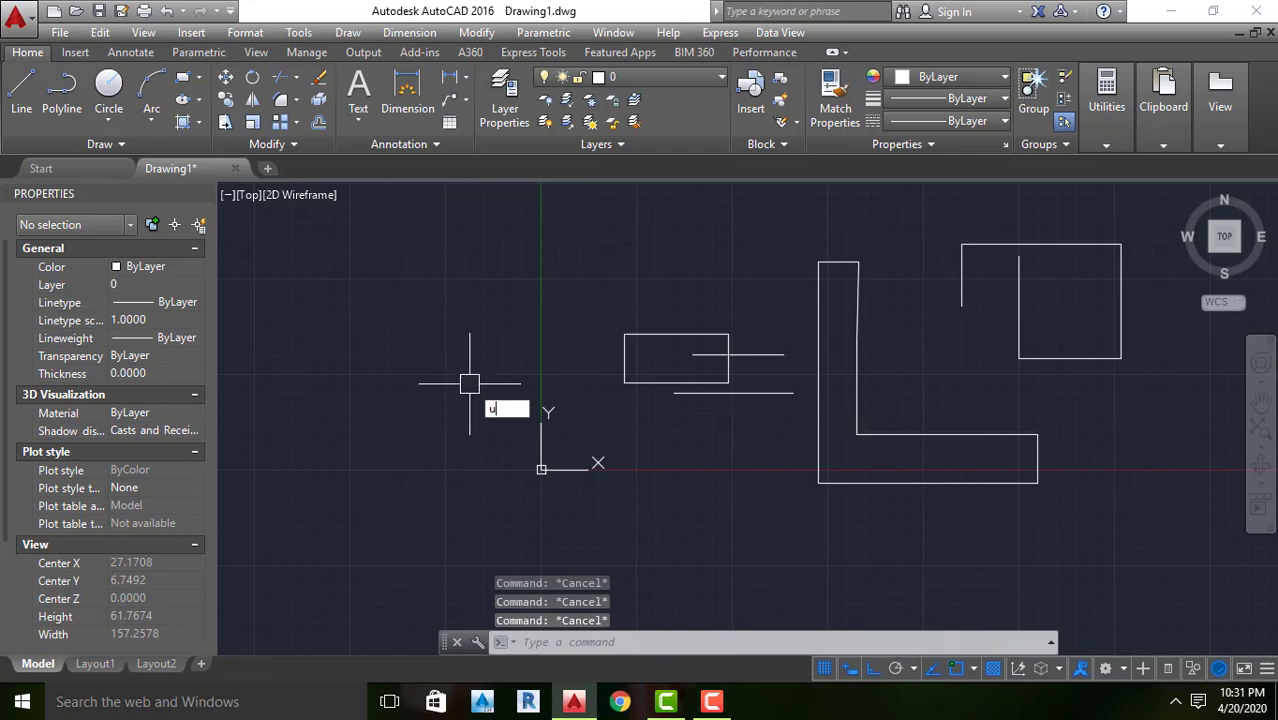
pyautogui.write('c')
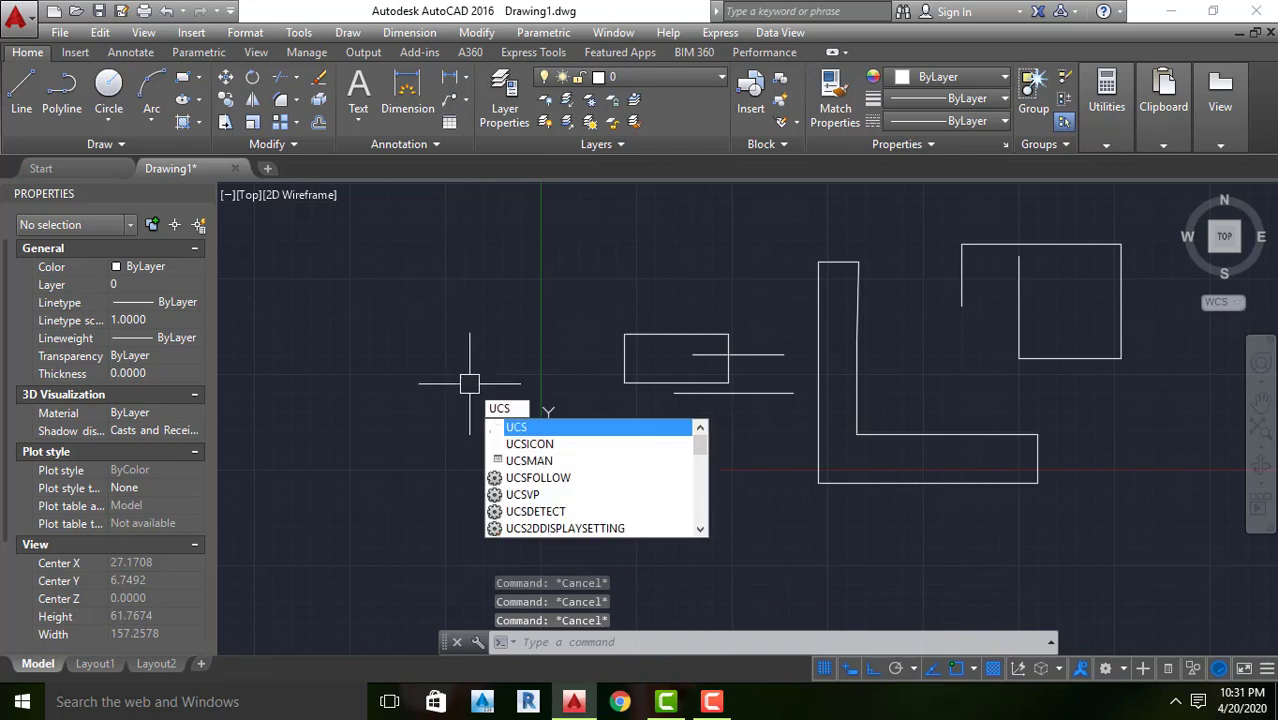
pyautogui.write('s')
pyautogui.click(546, 448)
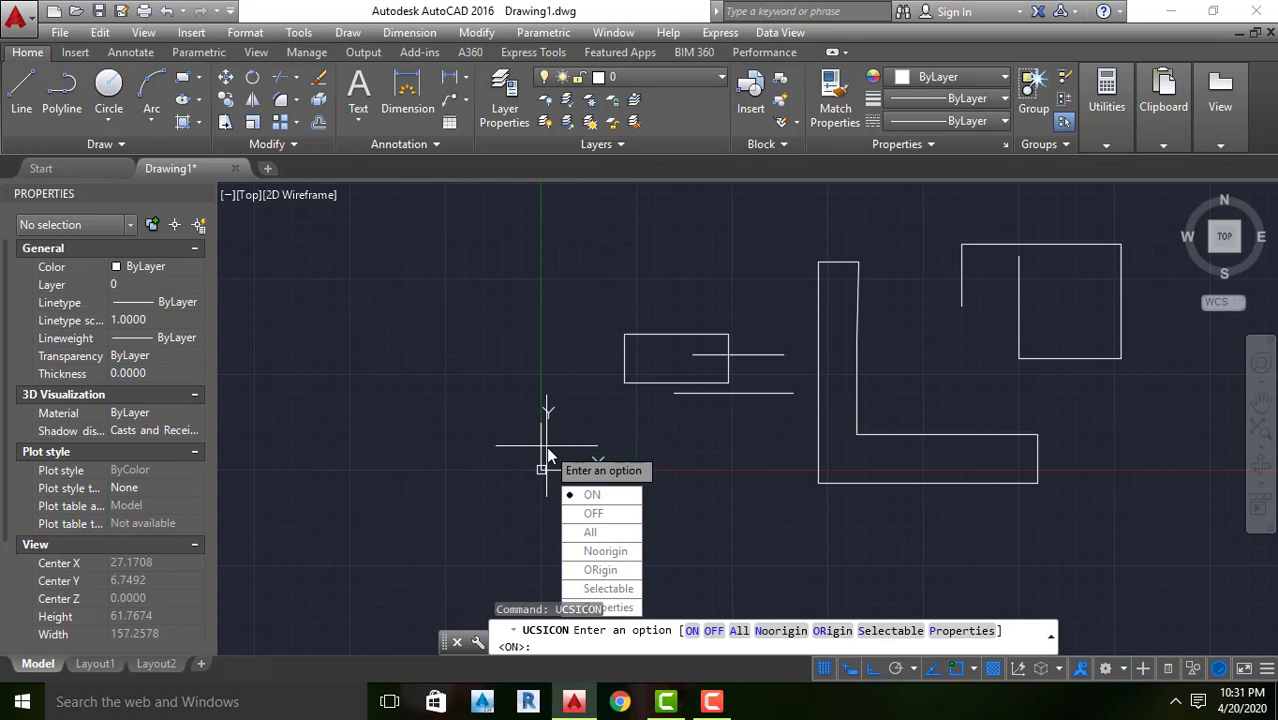
pyautogui.click(597, 552)
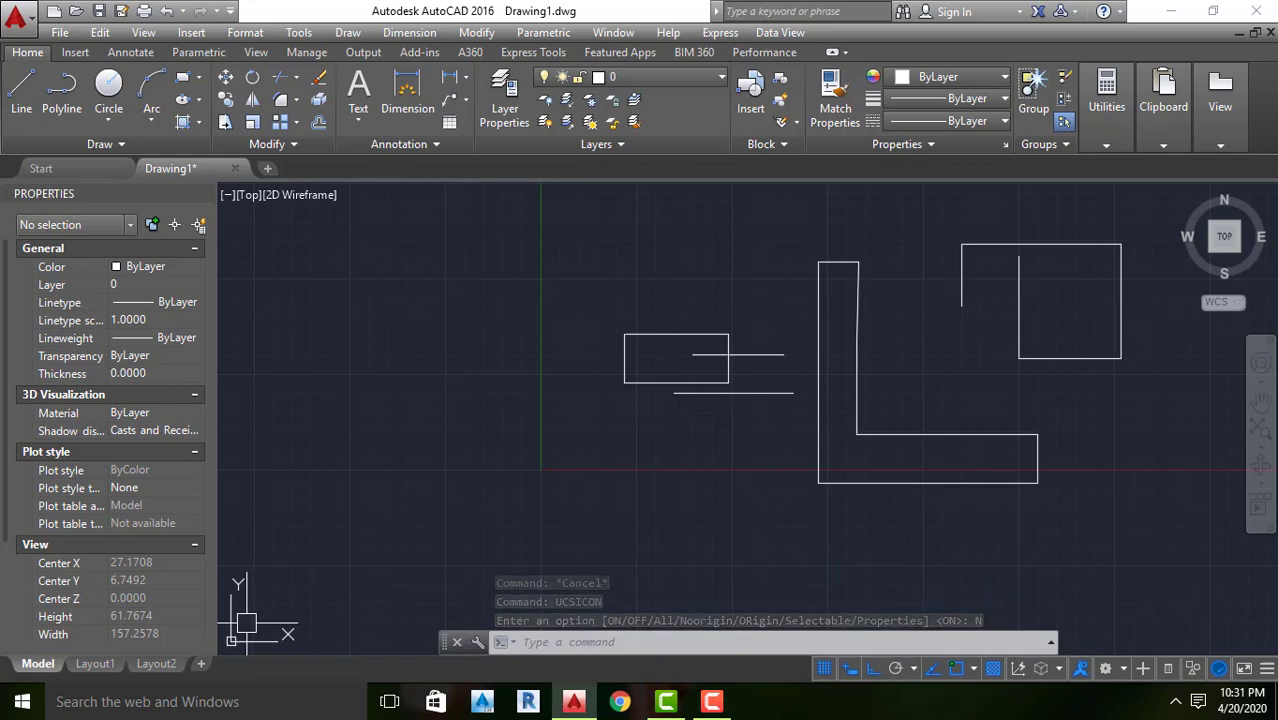
# Examine the position of the UCS icon relative to the drawn shapes at different zoom levels
pyautogui.scroll(-3, 440, 500)
pyautogui.scroll(5, 462, 471)
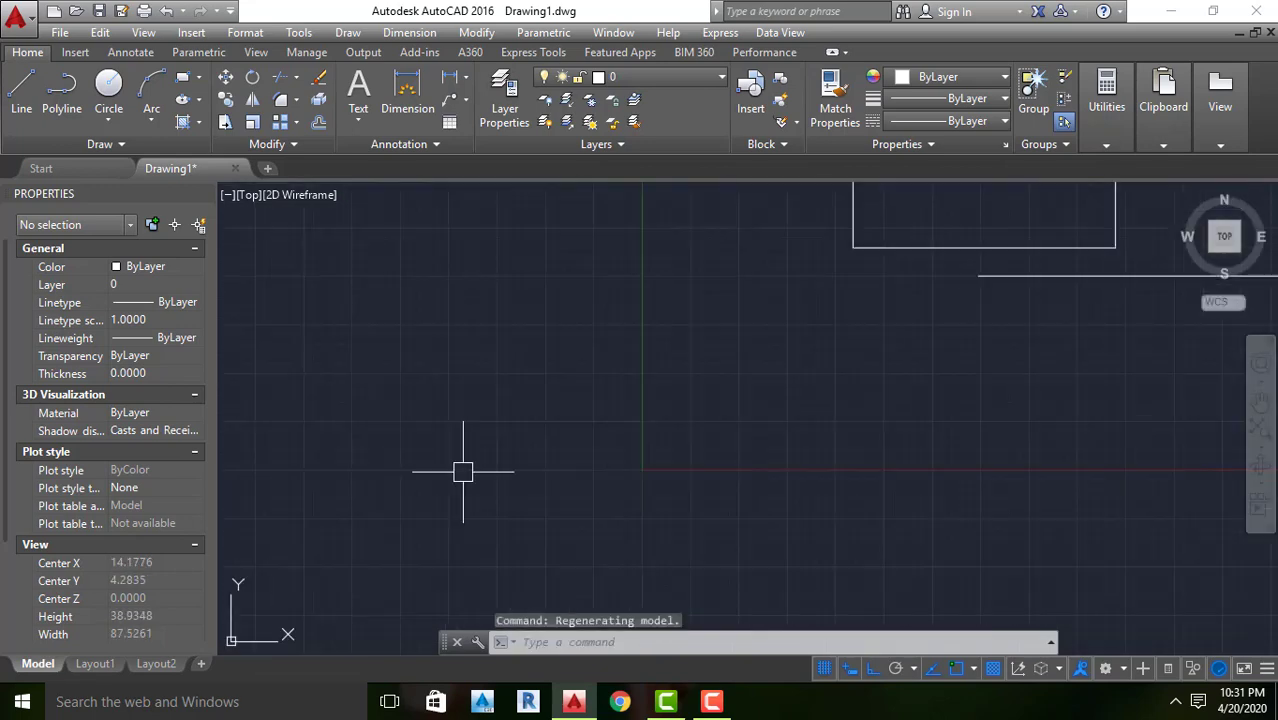
pyautogui.scroll(-5, 462, 472)
pyautogui.scroll(6, 462, 472)
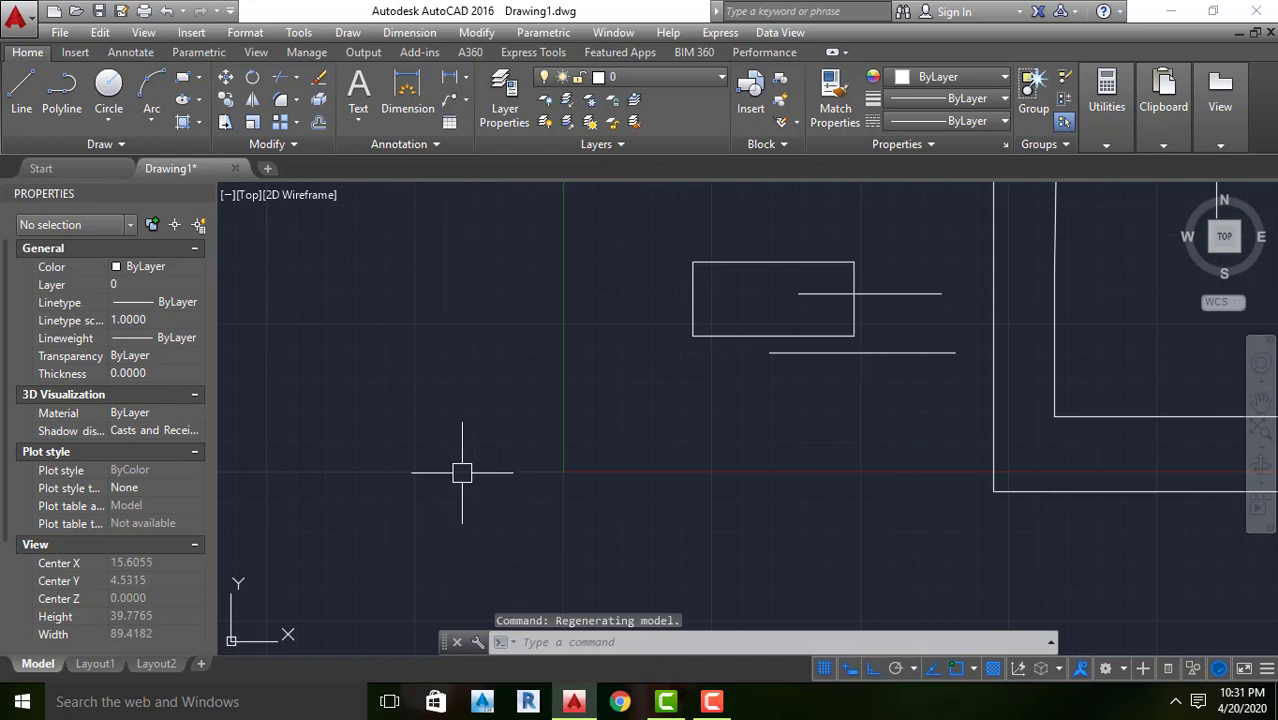
pyautogui.scroll(-4, 462, 472)
pyautogui.scroll(-6, 462, 472)
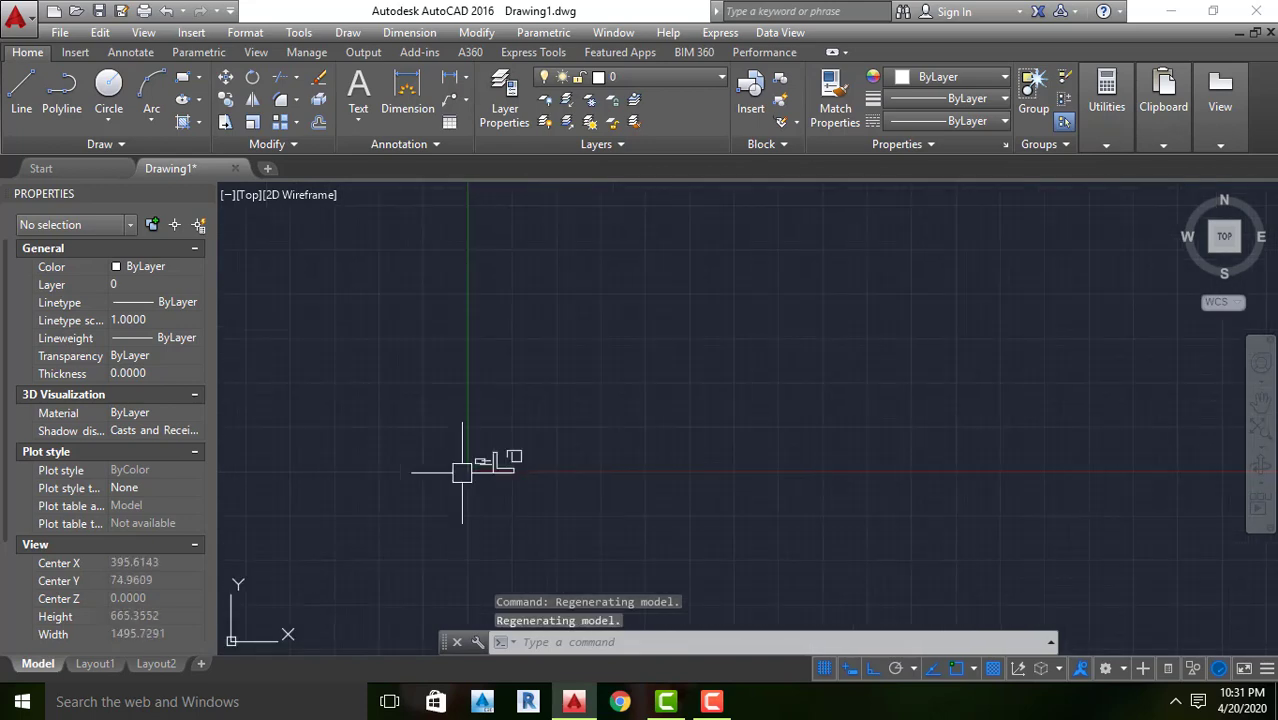
pyautogui.scroll(4, 462, 472)
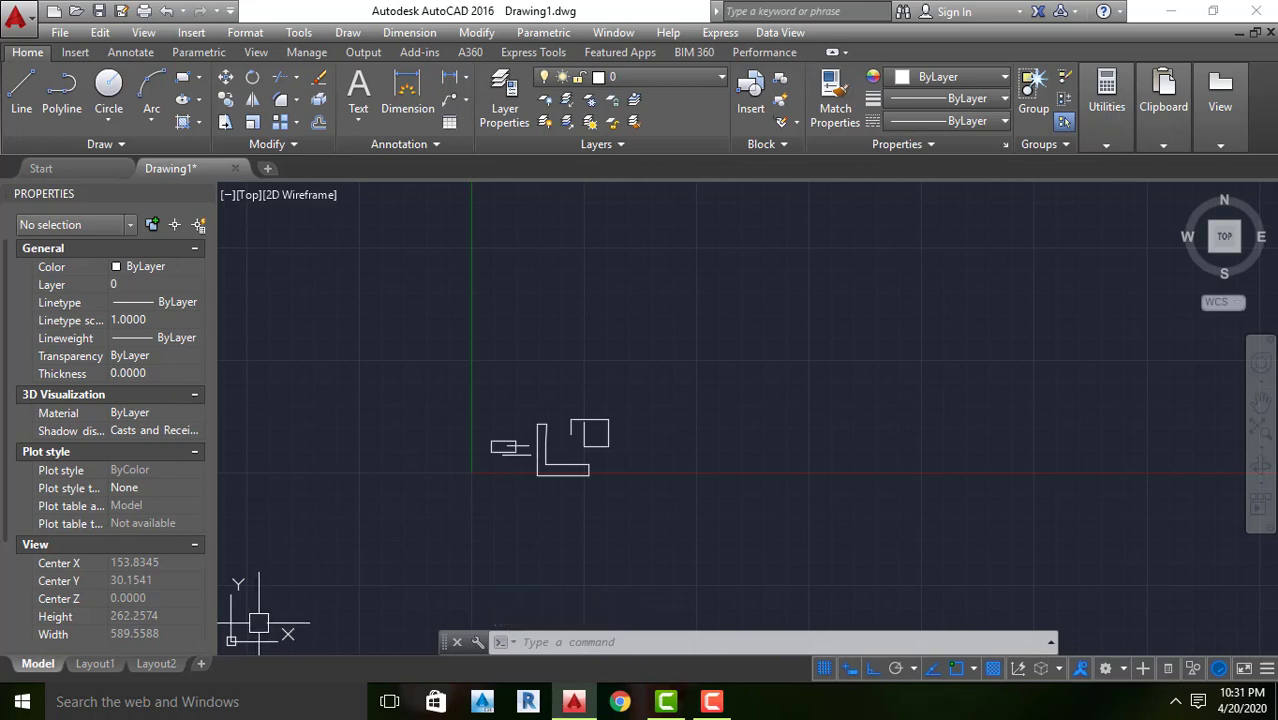
pyautogui.scroll(-4, 258, 622)
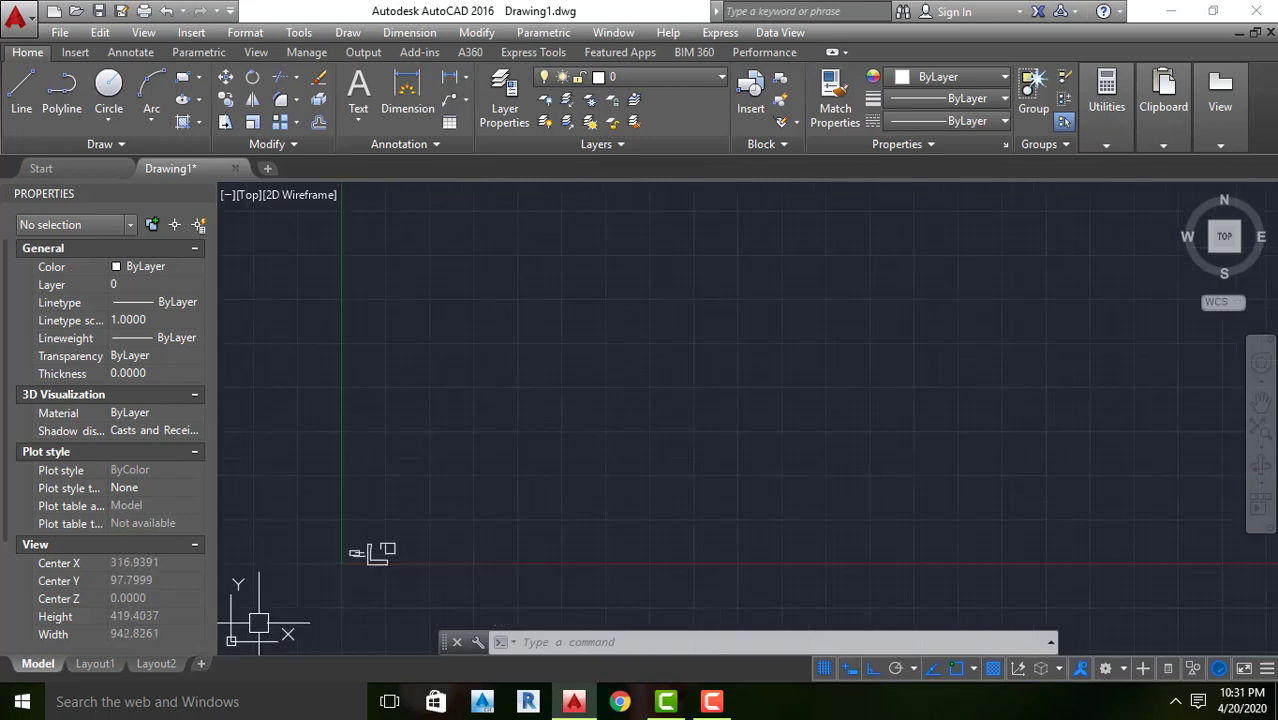
pyautogui.scroll(6, 258, 622)
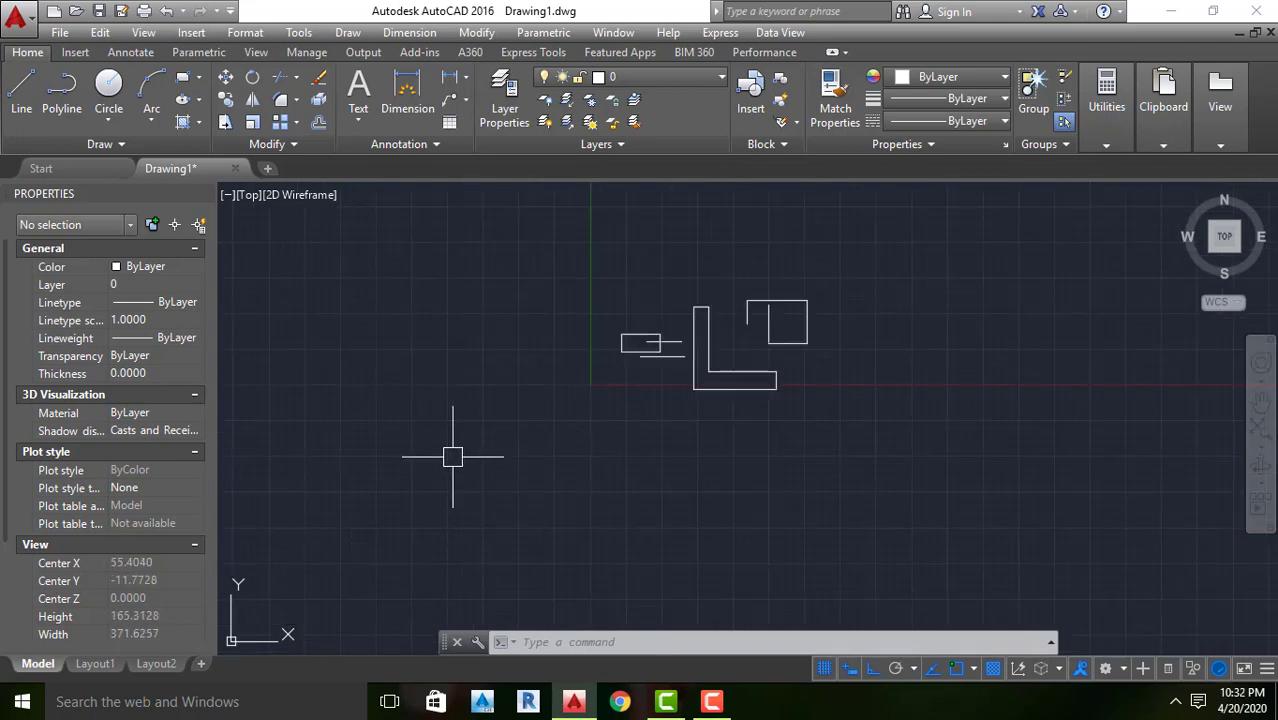
# Draw two connected Ortho lines above the existing shapes, a long horizontal one followed by an upward segment about 32.4 units long
pyautogui.press('Escape')
pyautogui.press('Escape')
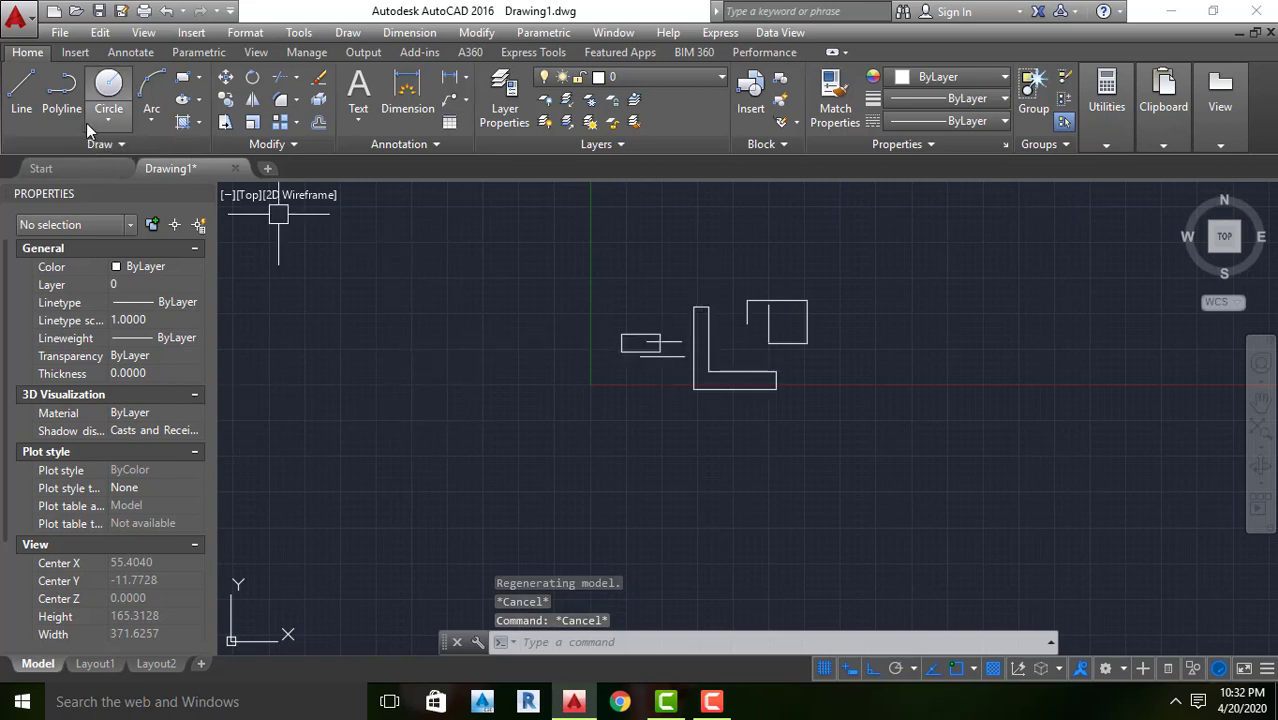
pyautogui.click(21, 88)
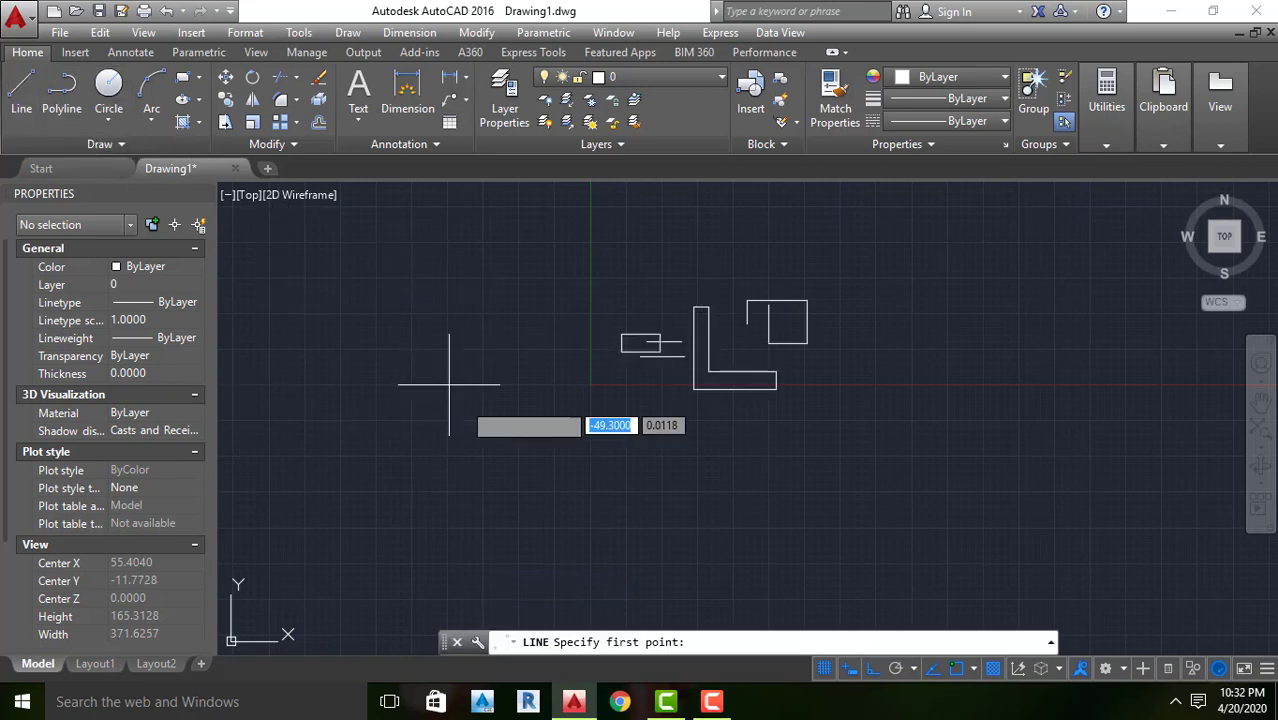
pyautogui.scroll(-5, 592, 440)
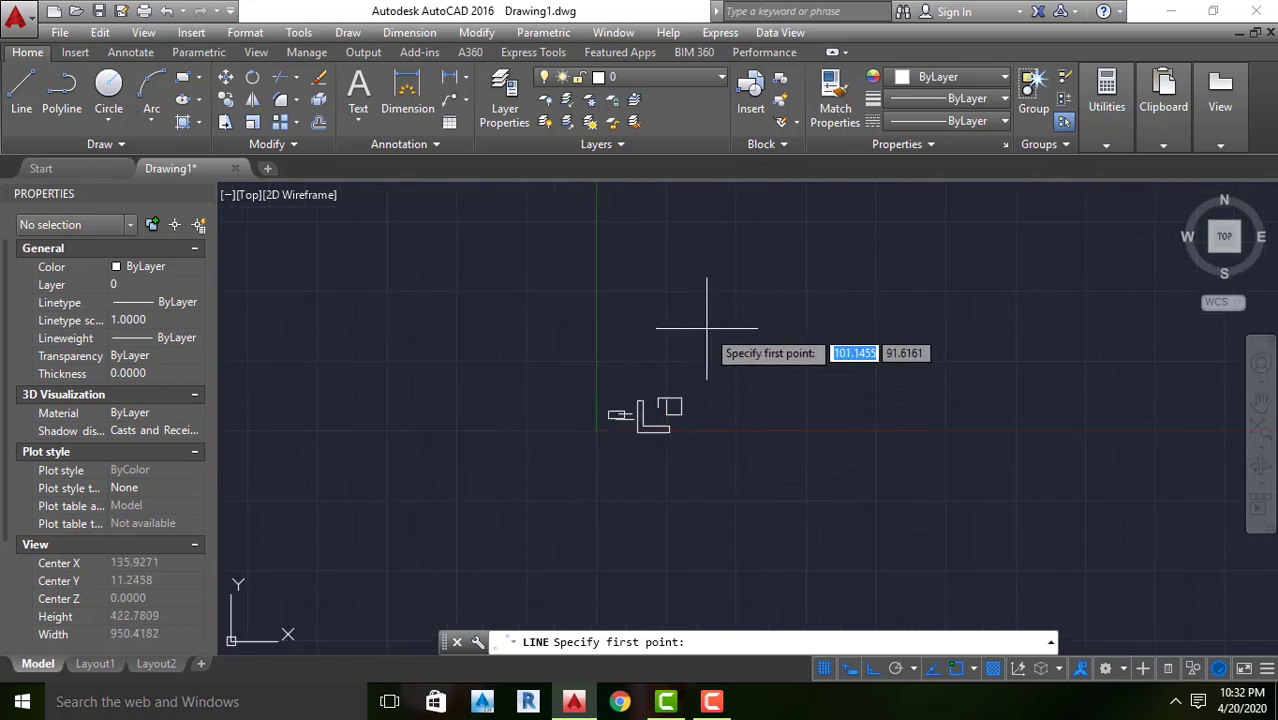
pyautogui.scroll(6, 630, 400)
pyautogui.click(590, 379)
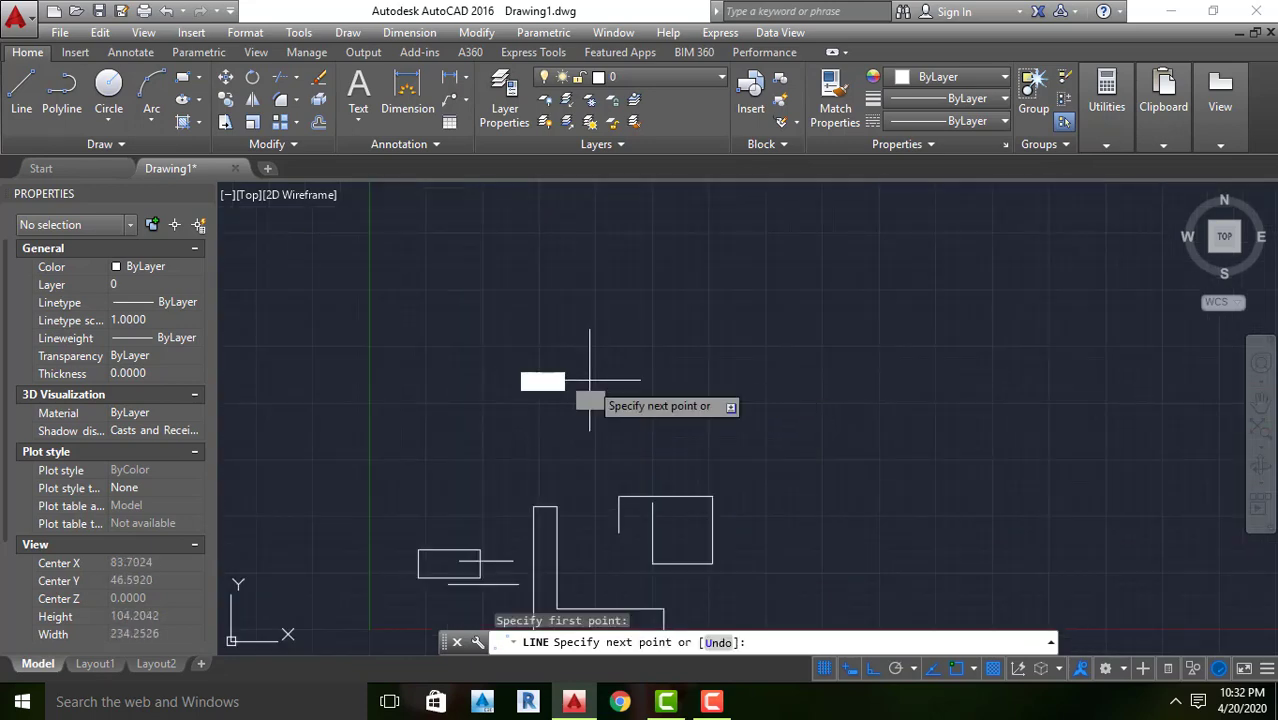
pyautogui.click(878, 380)
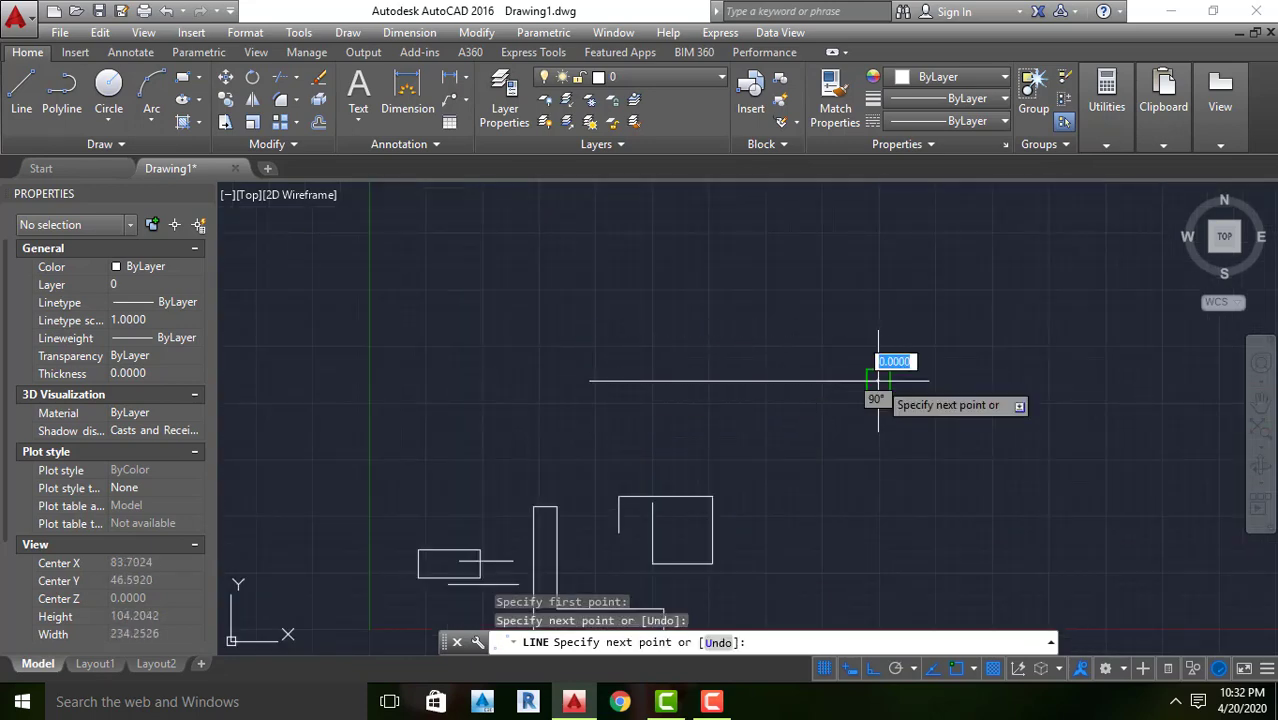
pyautogui.click(872, 235)
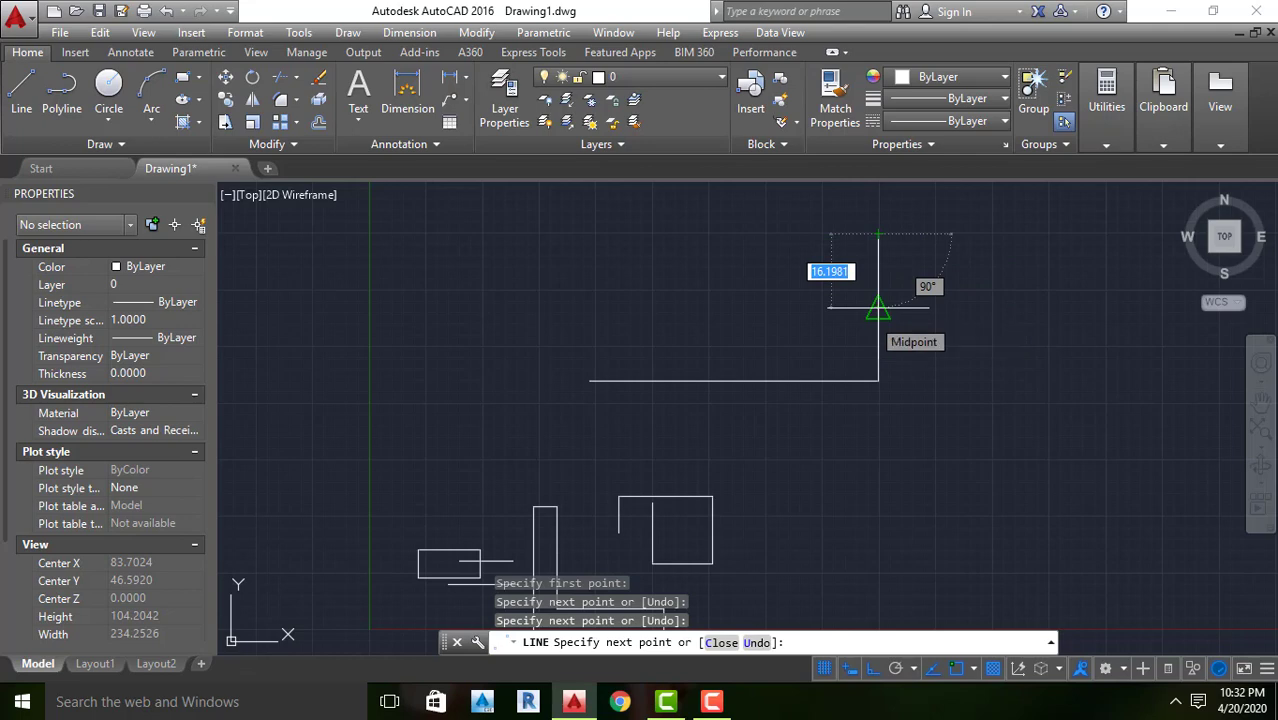
pyautogui.press('Return')
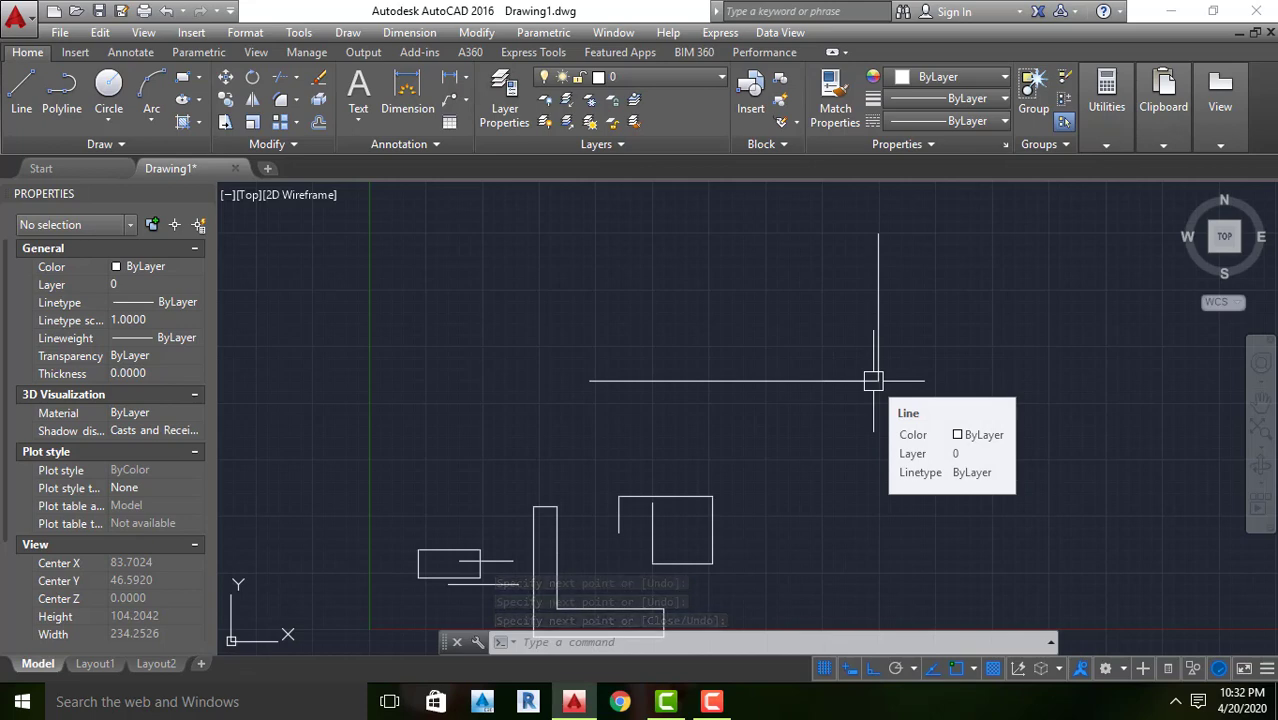
# Repeat the Line command to draw an open outline of six connected Ortho segments beside the two-line shape, ending with an upward segment about 2.9 units long
pyautogui.press('Return')
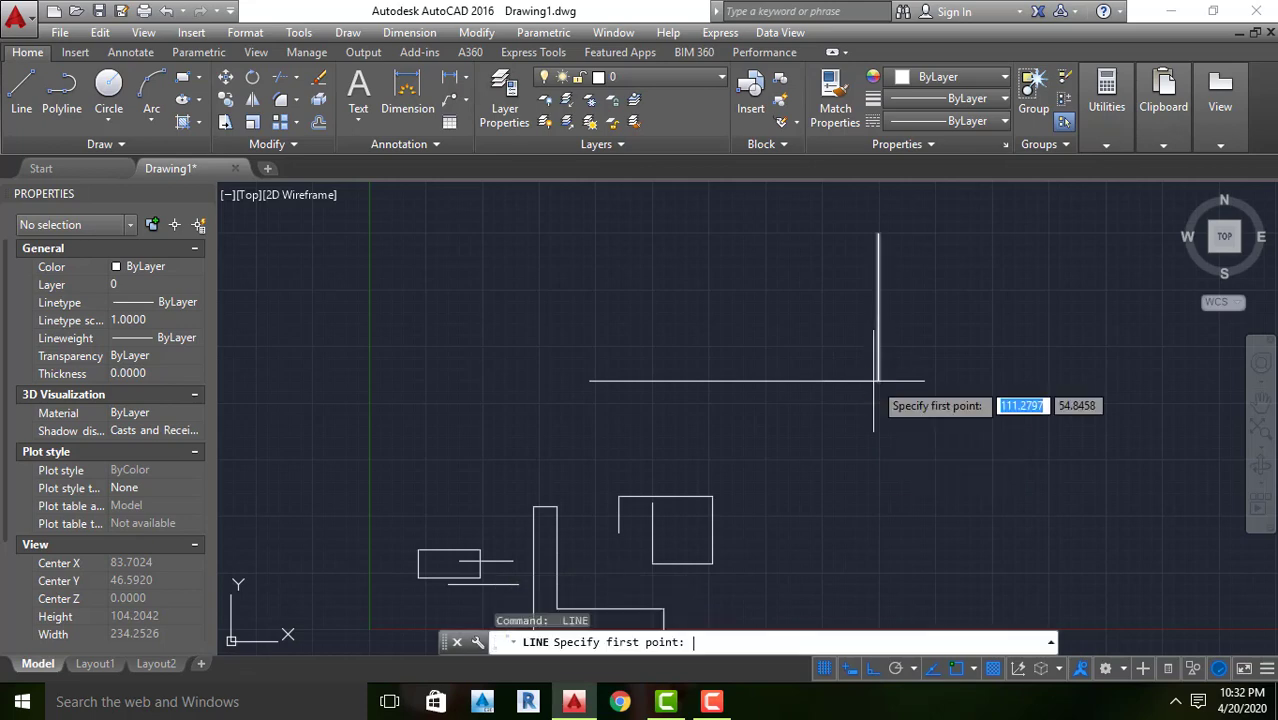
pyautogui.click(864, 467)
pyautogui.click(1020, 467)
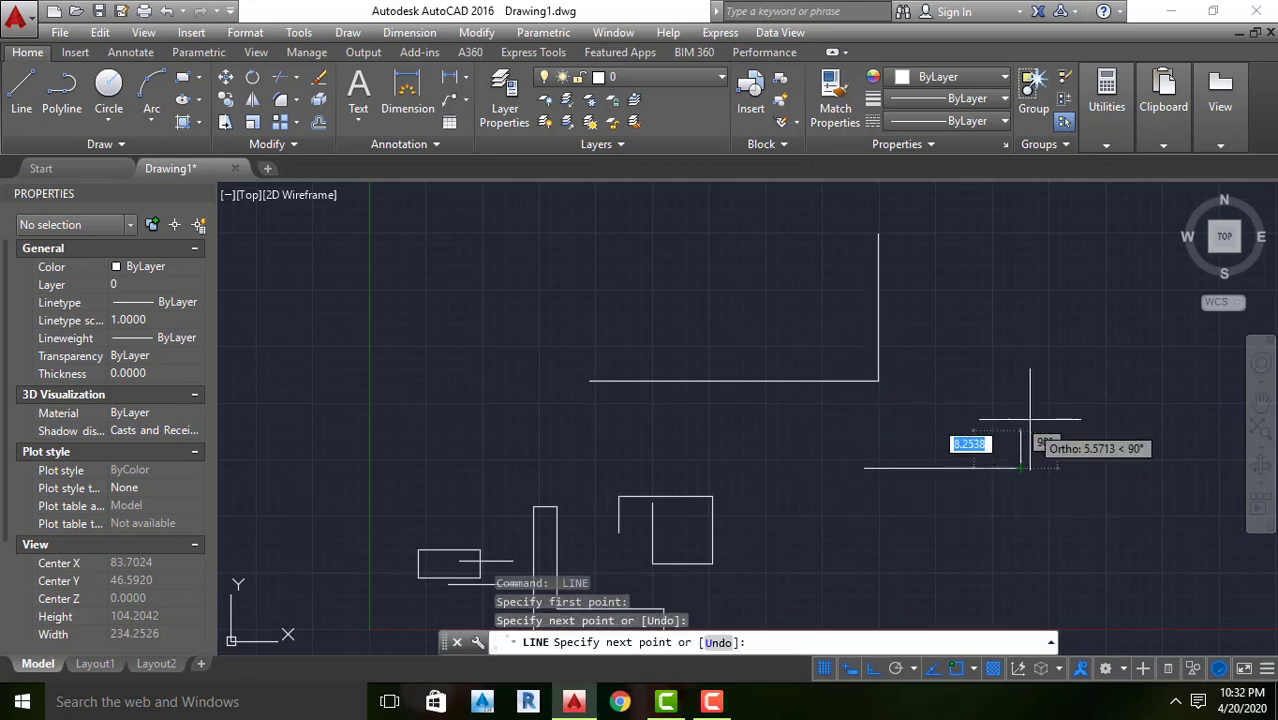
pyautogui.click(1020, 331)
pyautogui.click(1131, 329)
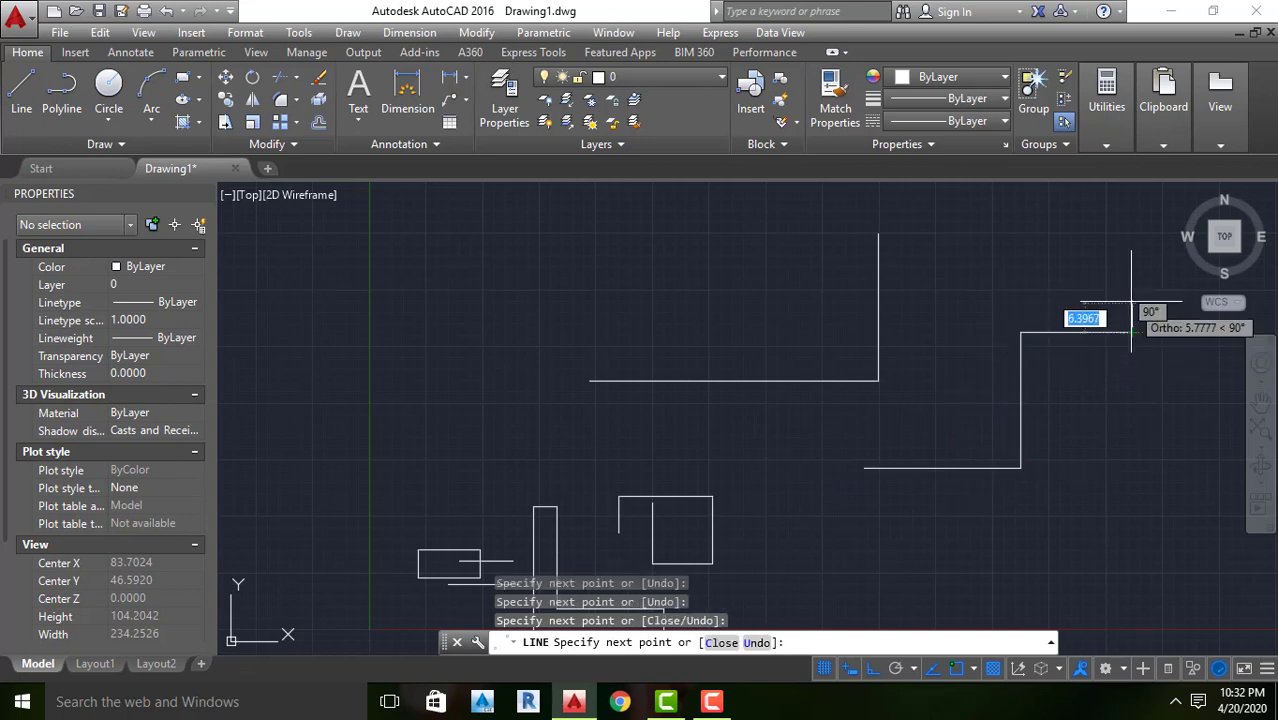
pyautogui.click(1131, 484)
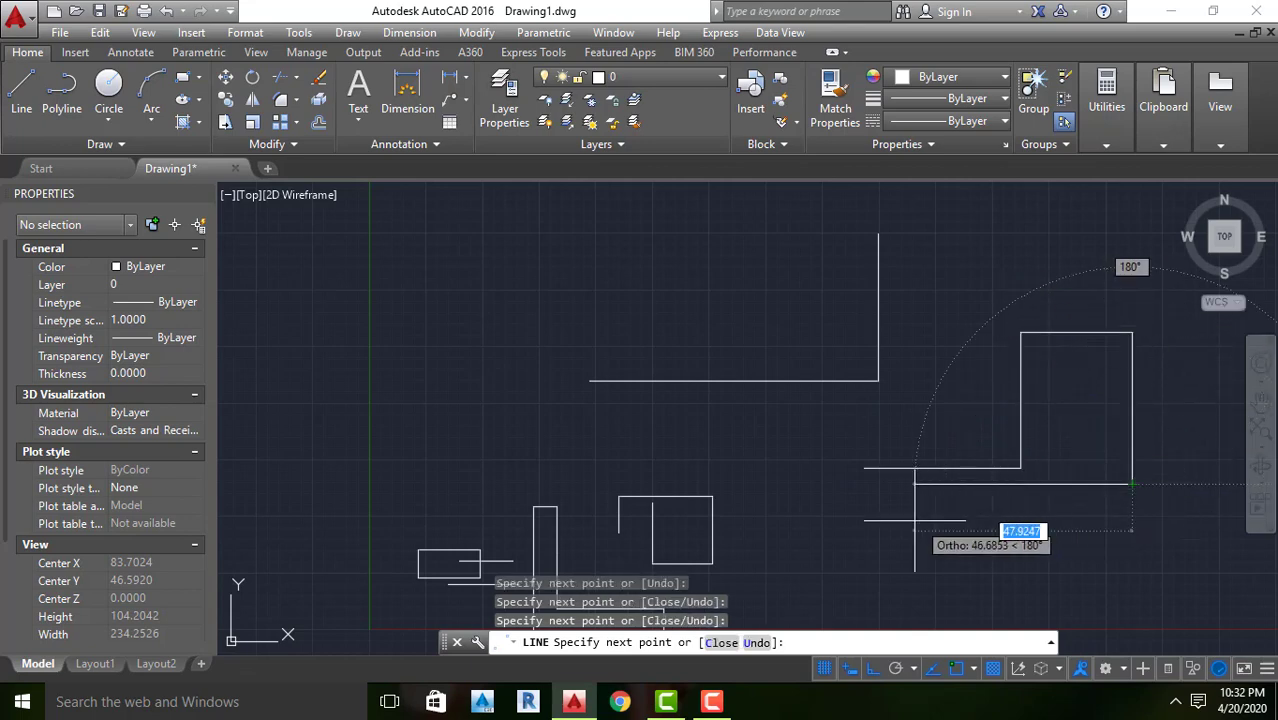
pyautogui.click(822, 486)
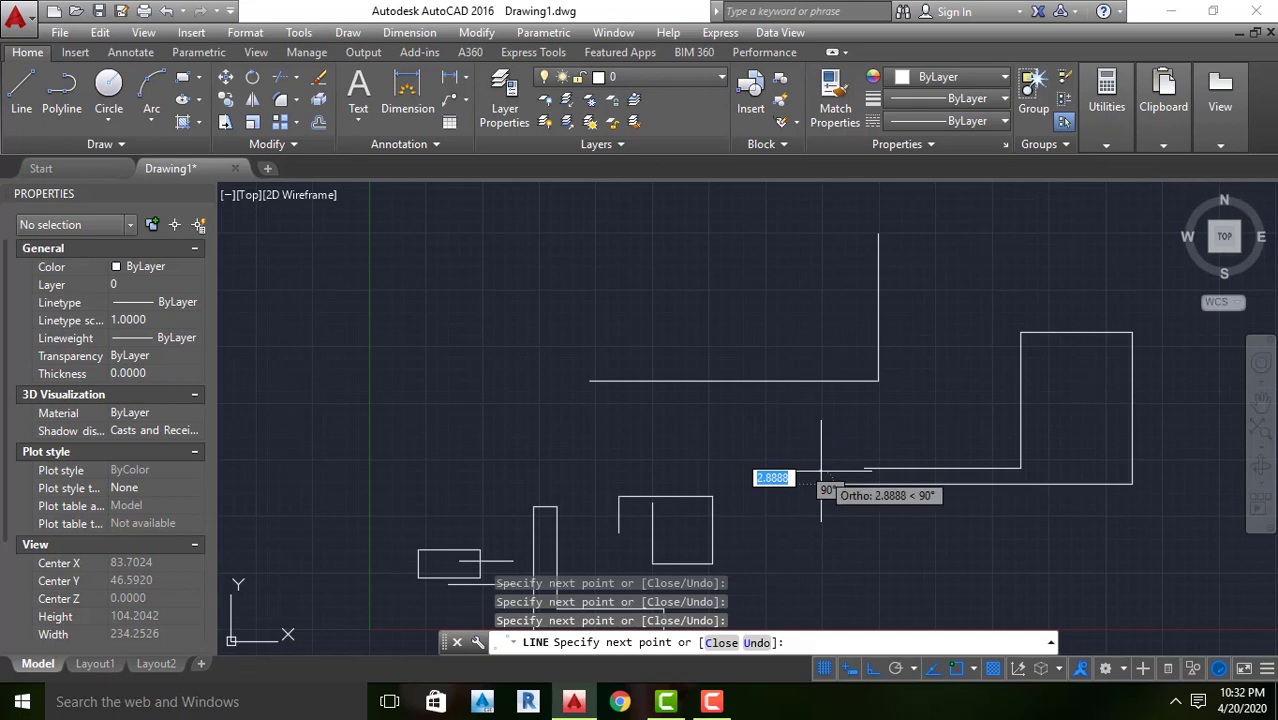
pyautogui.click(821, 471)
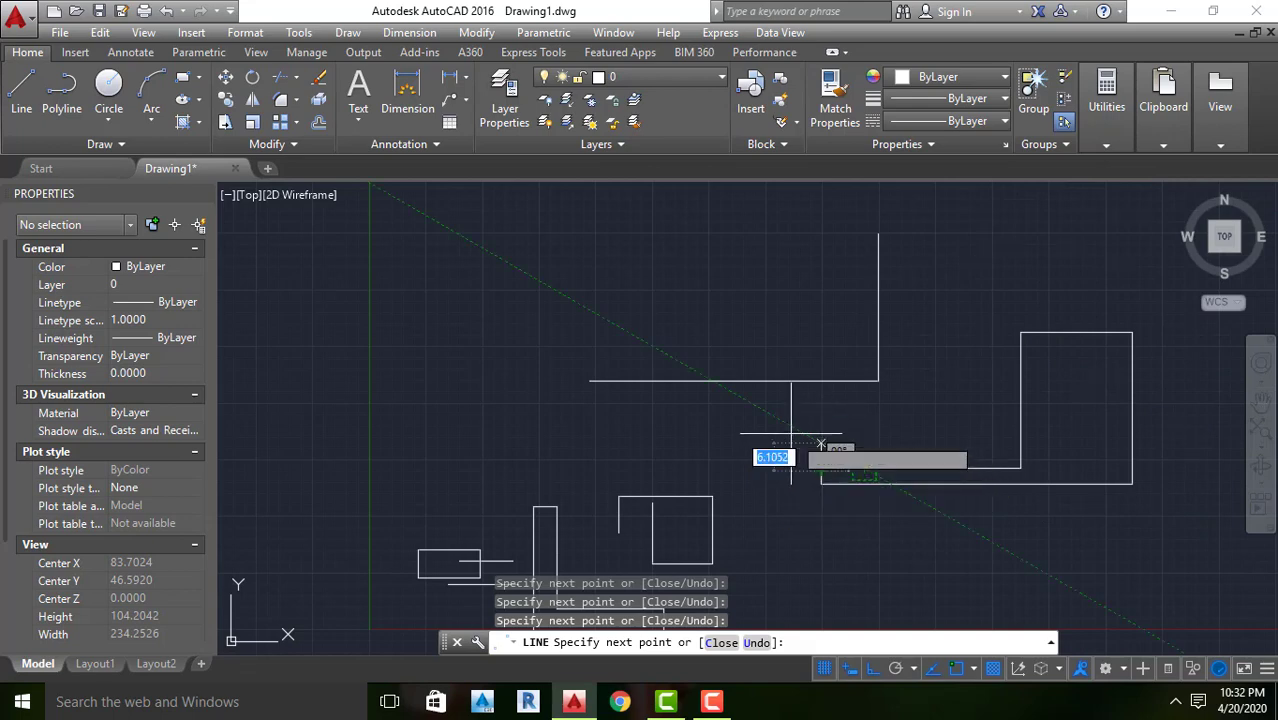
pyautogui.press('Escape')
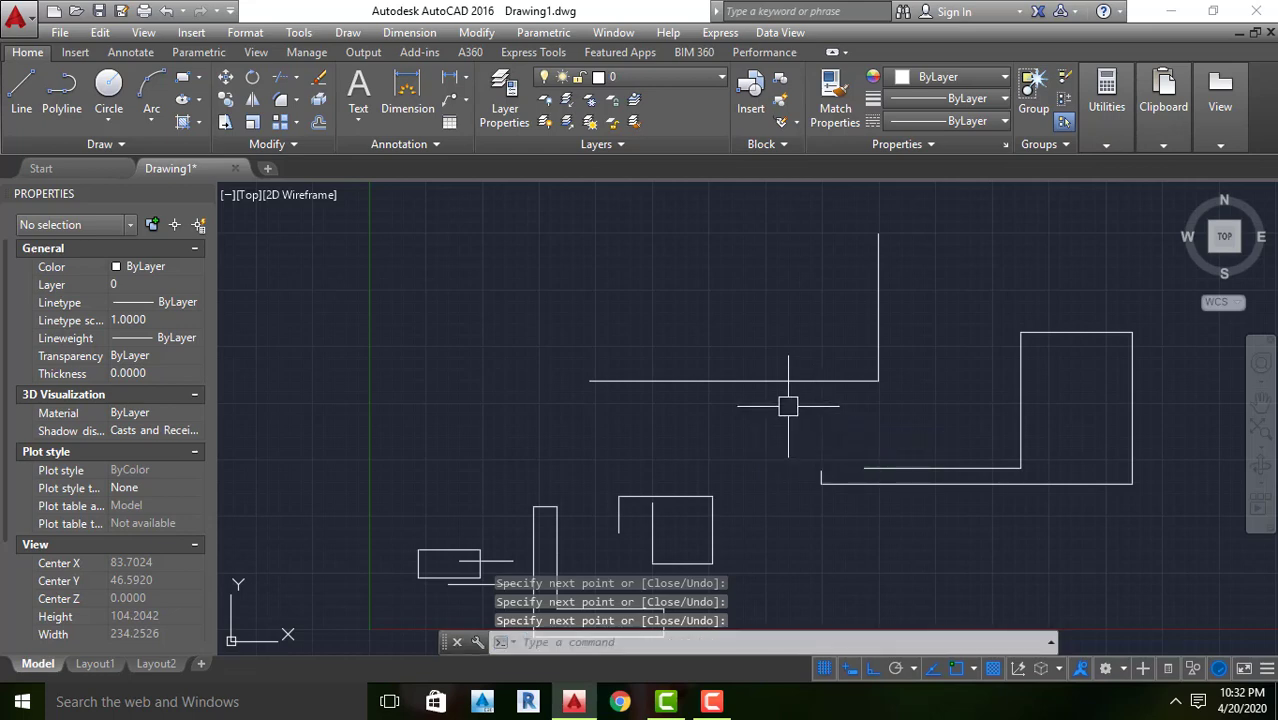
# Draw a single line about 99 units long sloping down to the right, left of the Y axis, with Ortho turned off
pyautogui.scroll(-4, 767, 427)
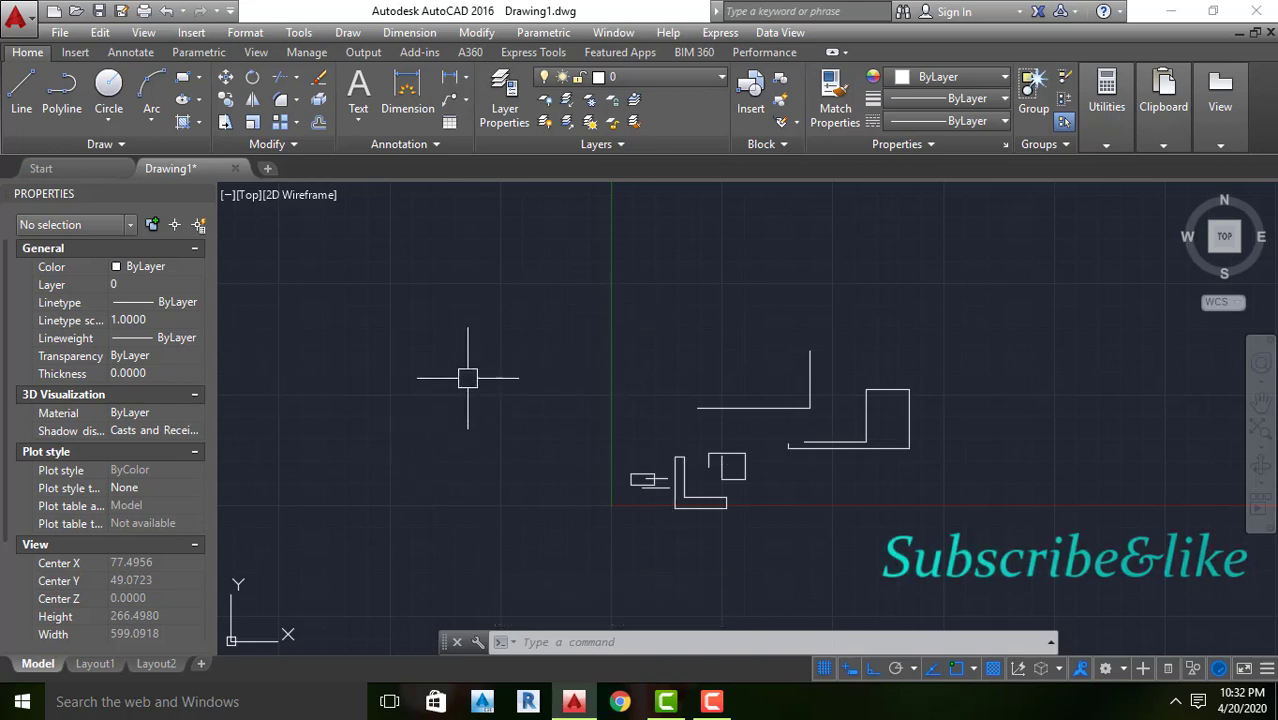
pyautogui.write('L')
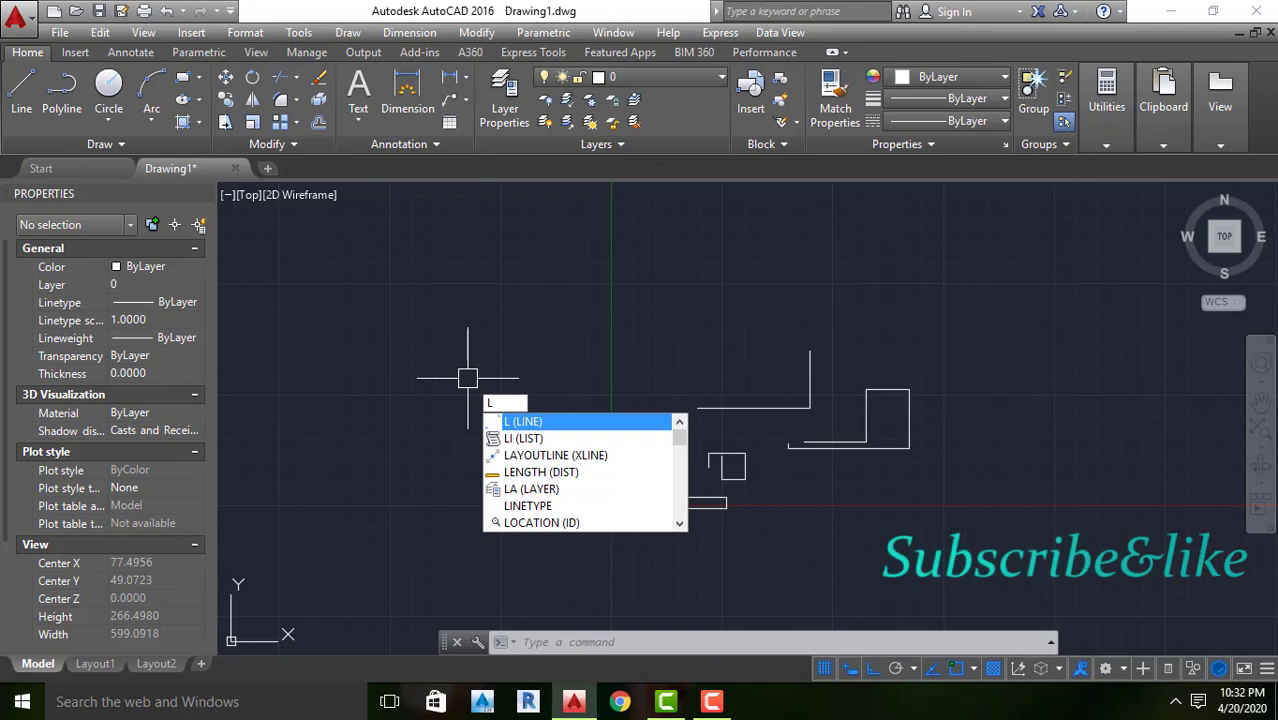
pyautogui.press('Return')
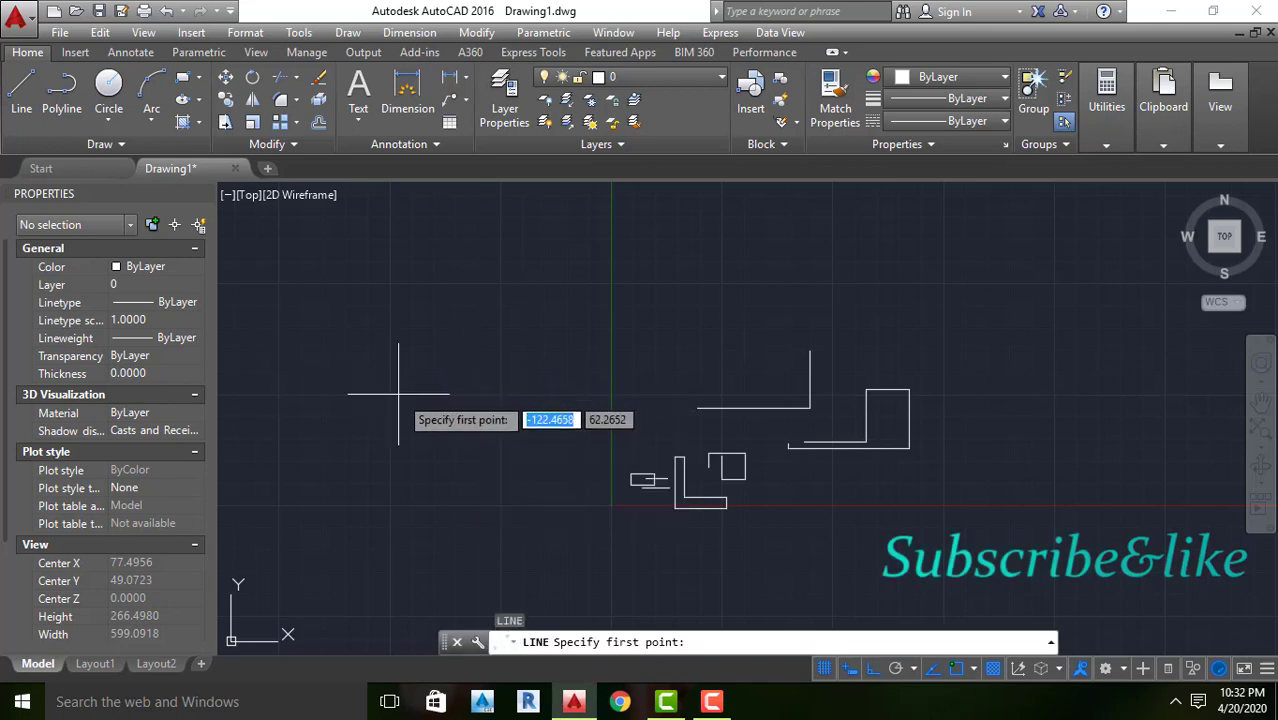
pyautogui.click(380, 330)
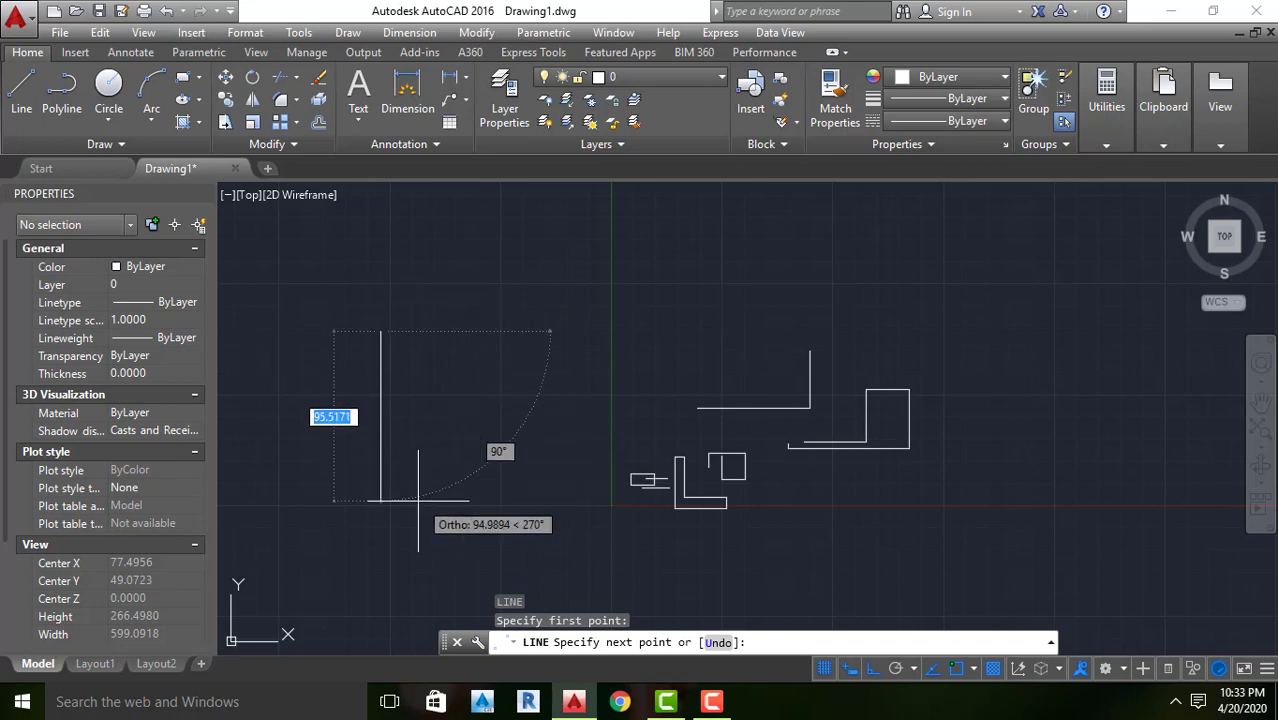
pyautogui.scroll(-2, 445, 490)
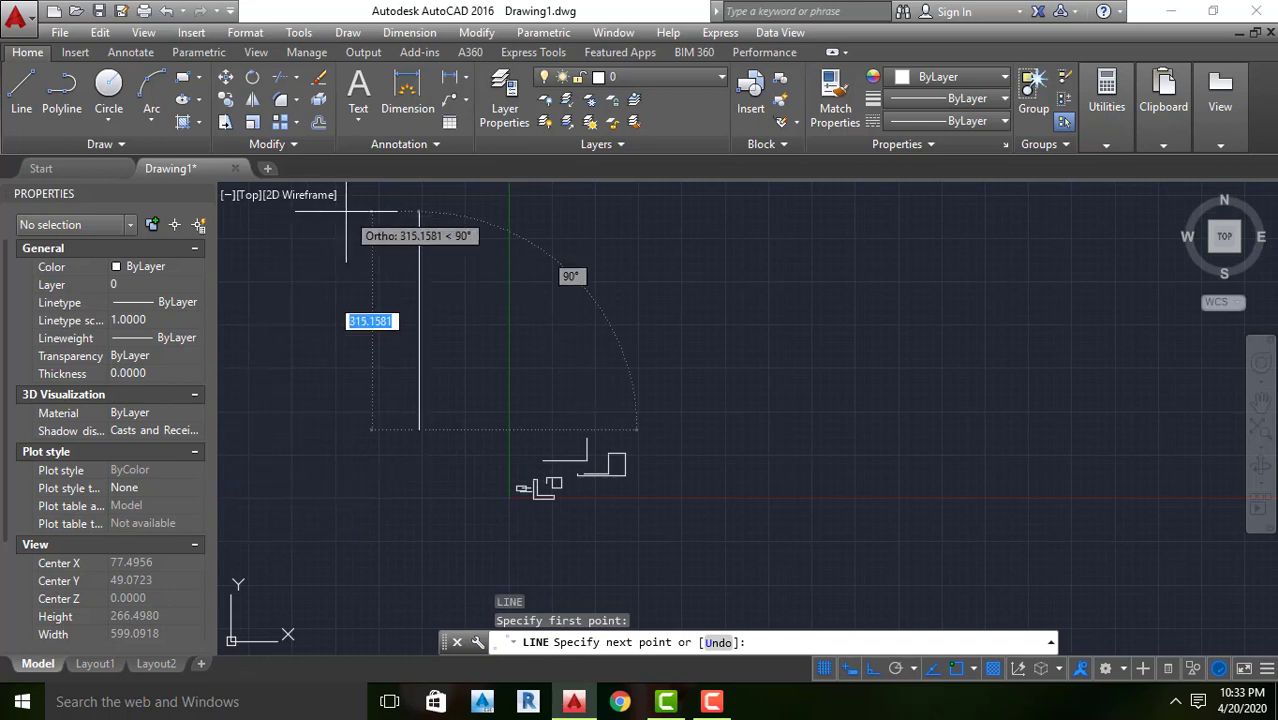
pyautogui.scroll(-1, 590, 297)
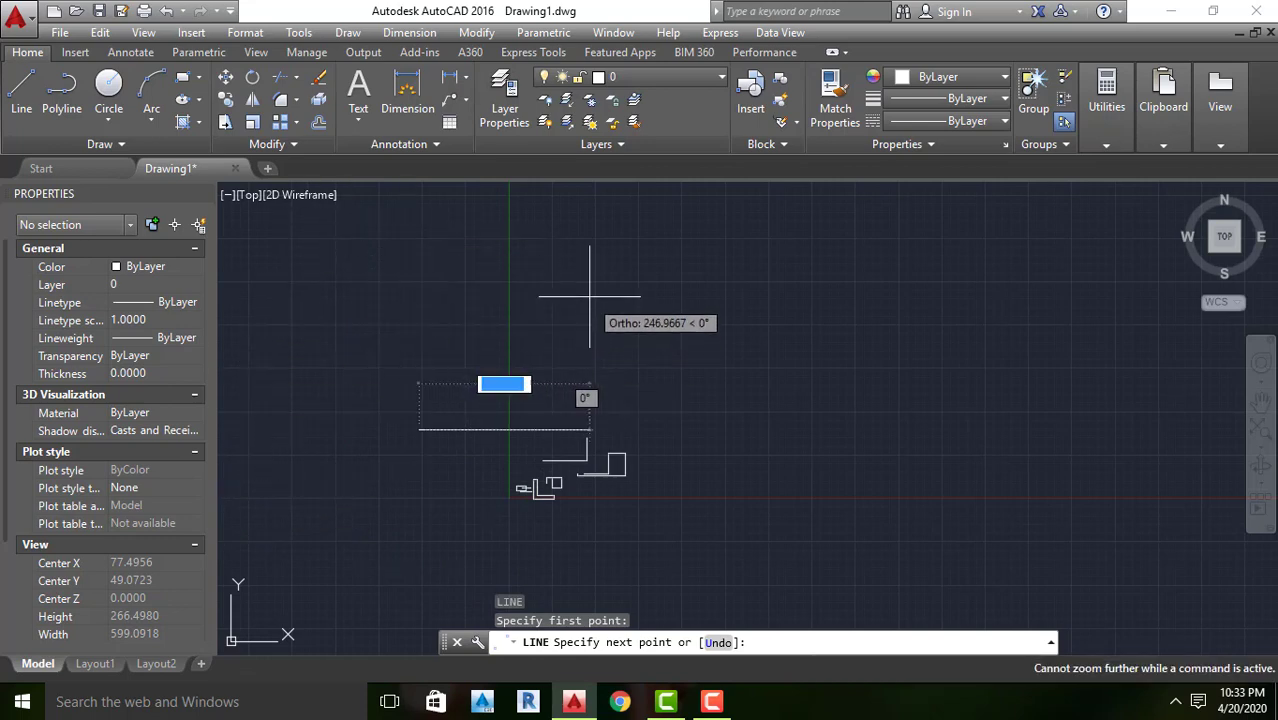
pyautogui.scroll(2, 409, 455)
pyautogui.scroll(4, 424, 456)
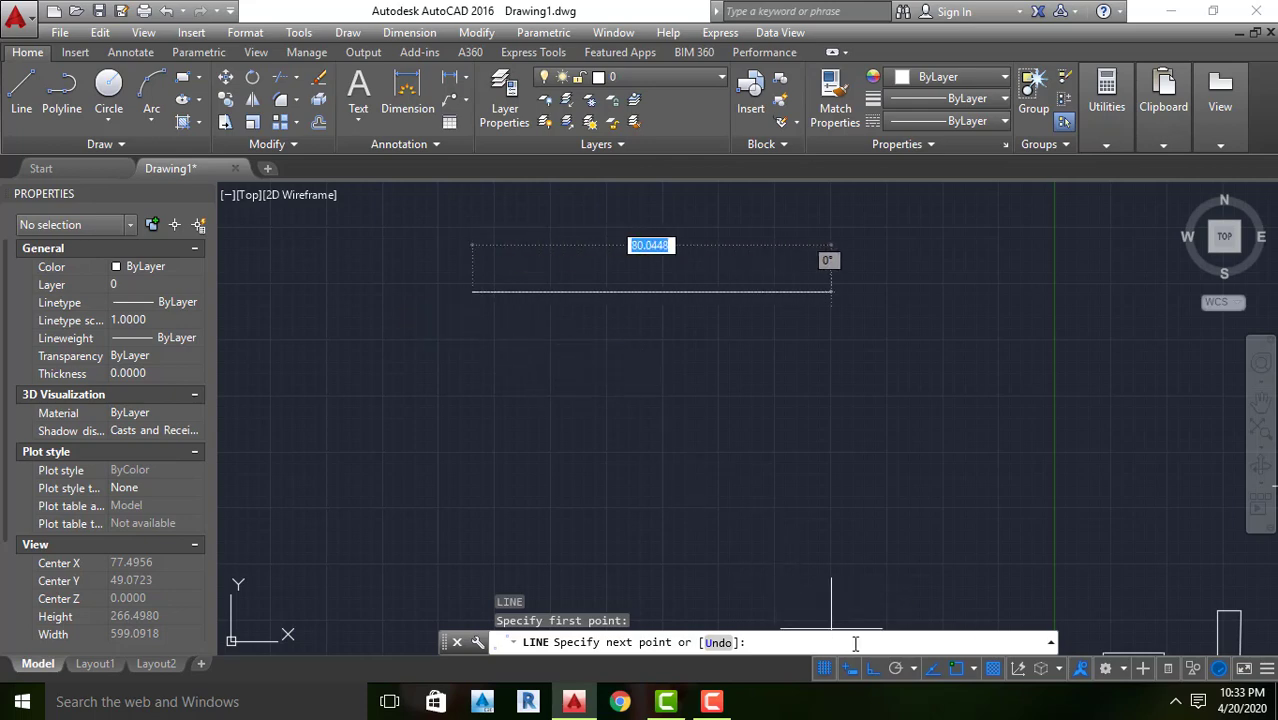
pyautogui.click(872, 669)
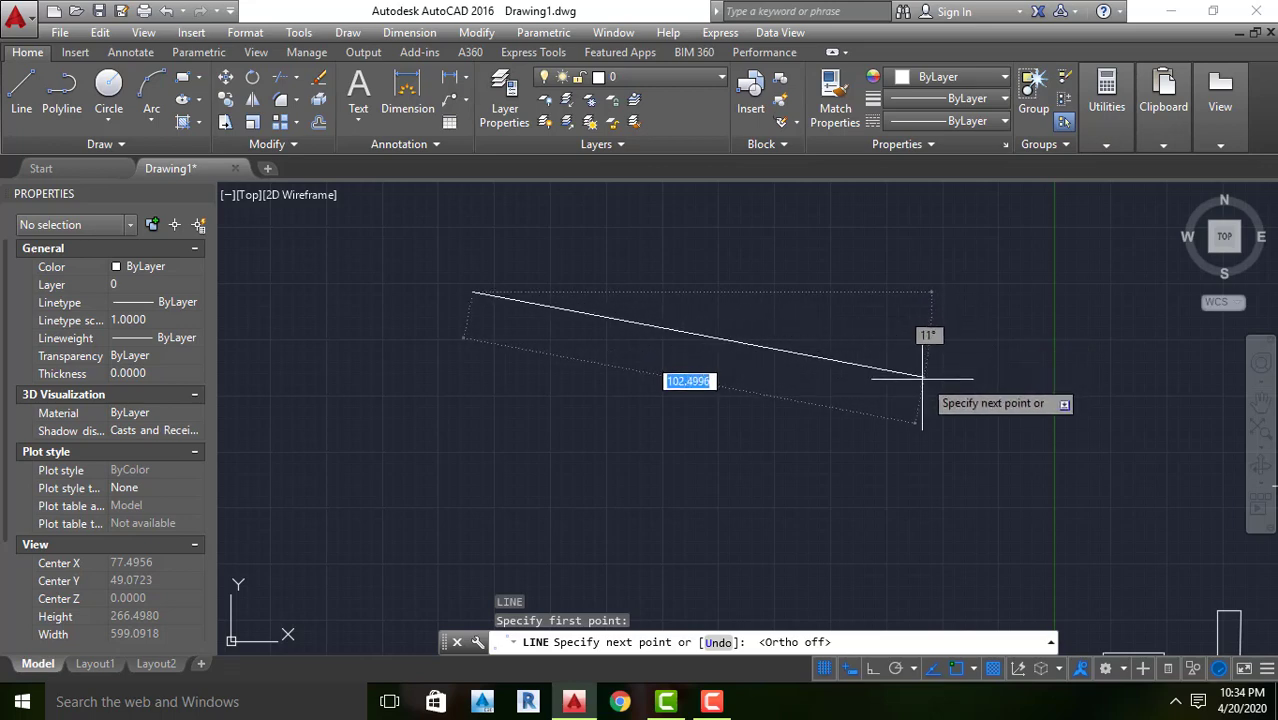
pyautogui.click(869, 473)
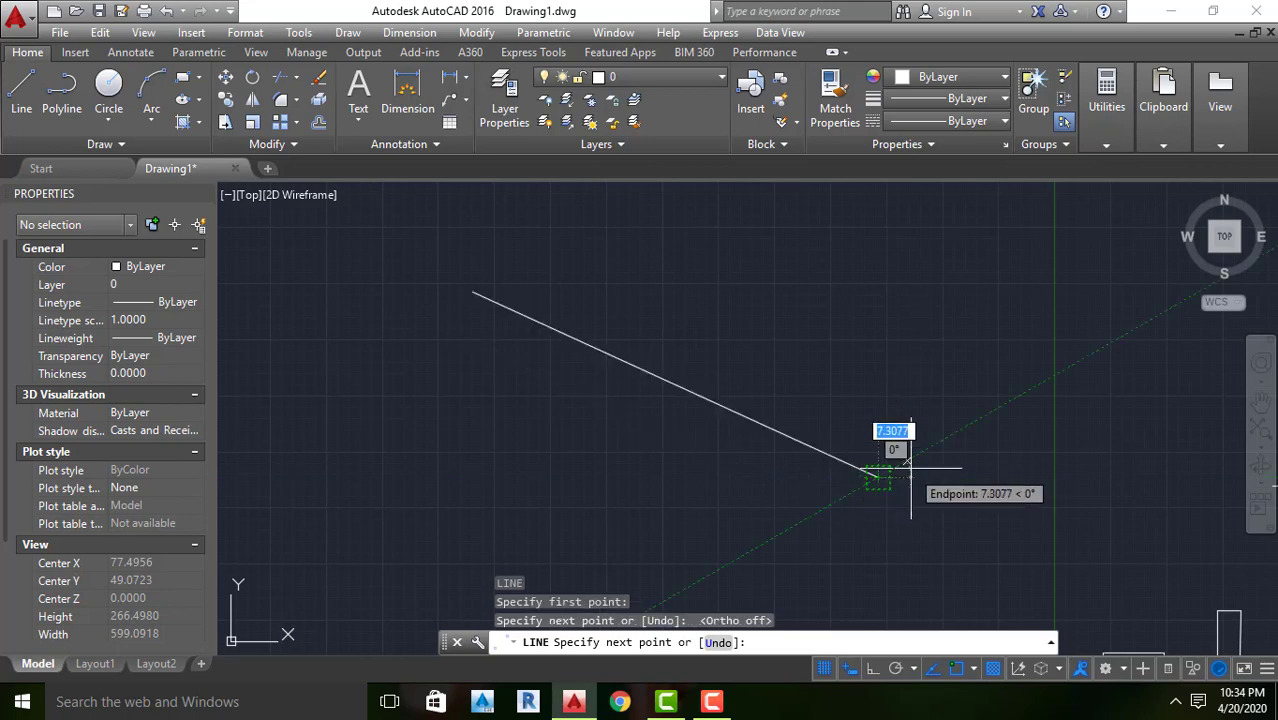
pyautogui.press('Return')
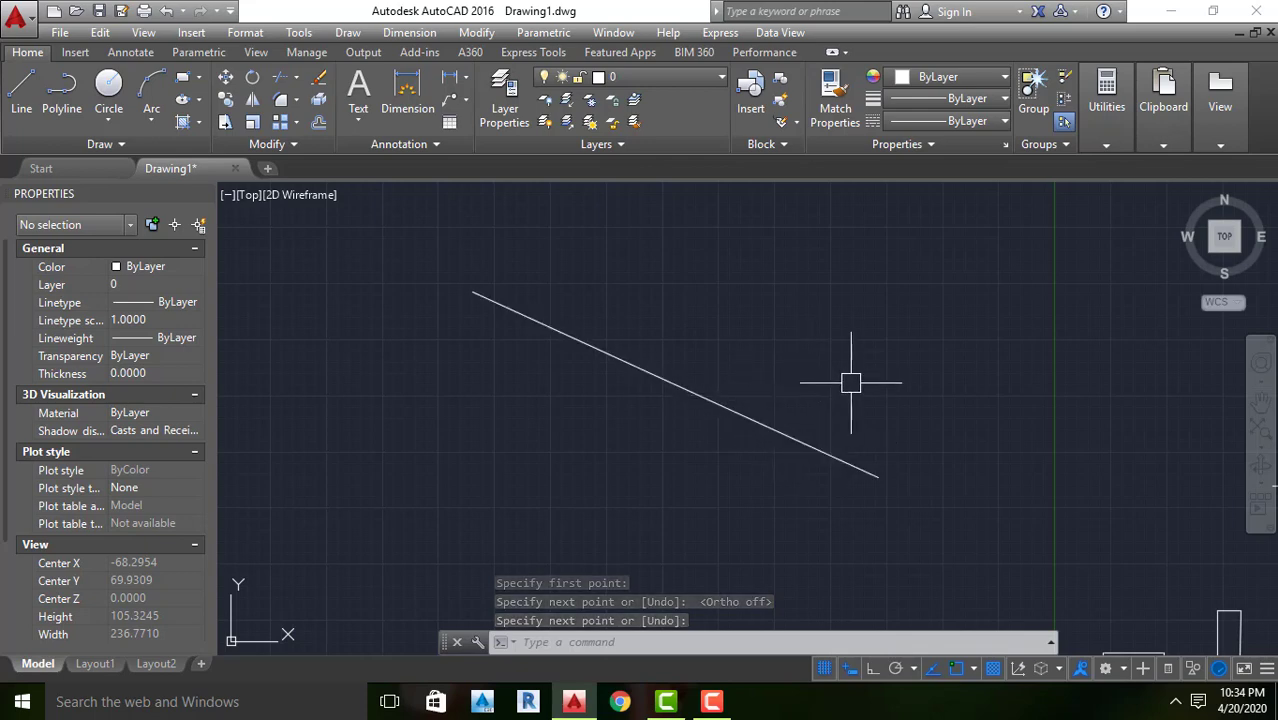
# Draw a horizontal line about 96.5 units long to the right from the upper endpoint of the sloping line
pyautogui.write('l')
pyautogui.press('Return')
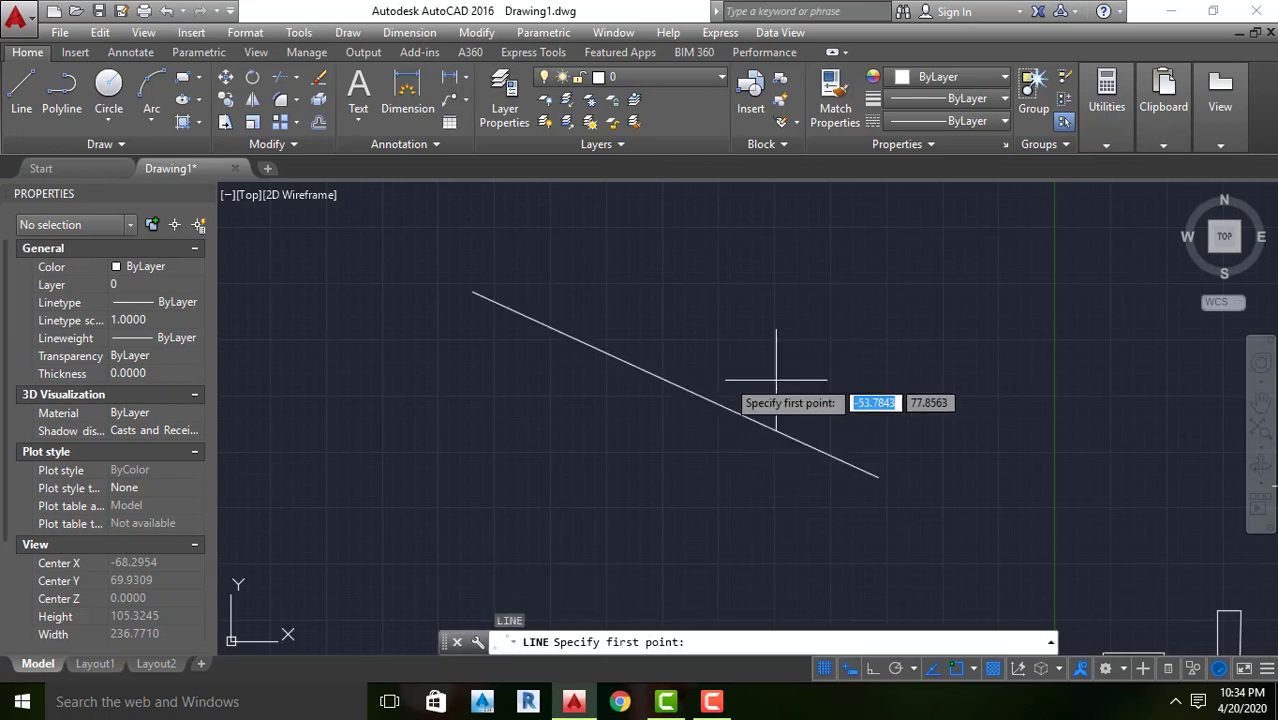
pyautogui.click(470, 289)
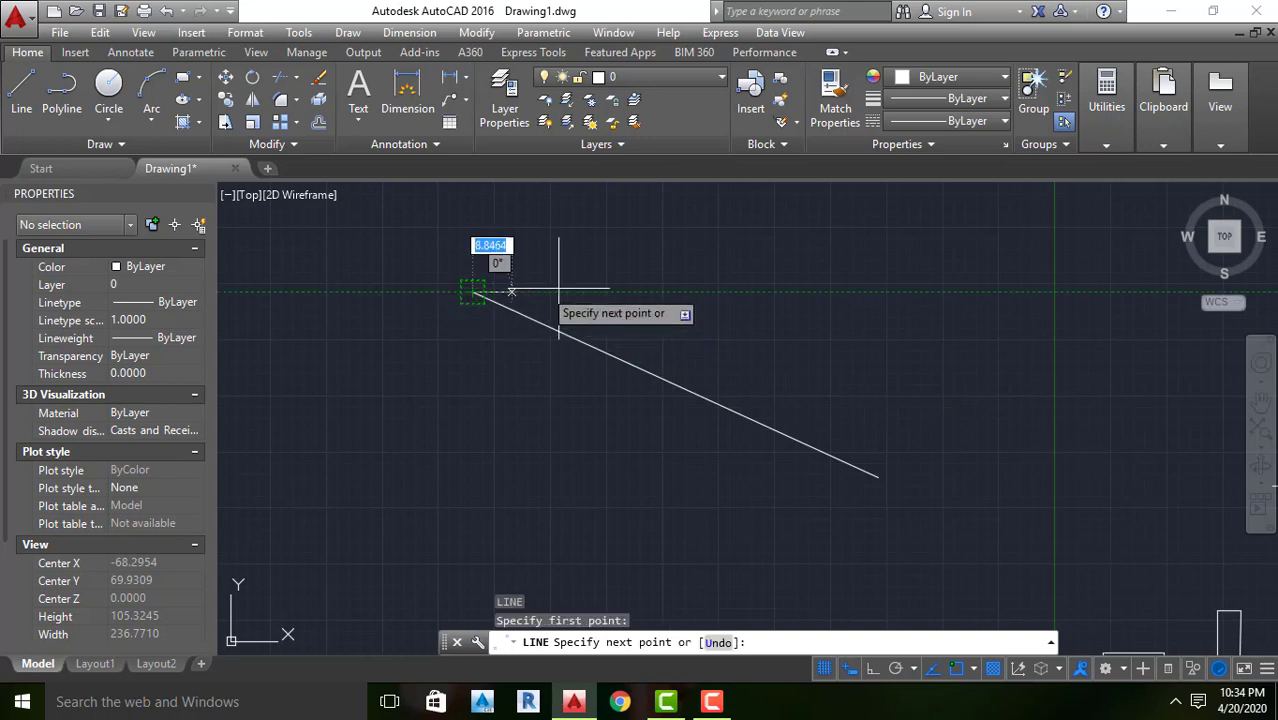
pyautogui.click(905, 291)
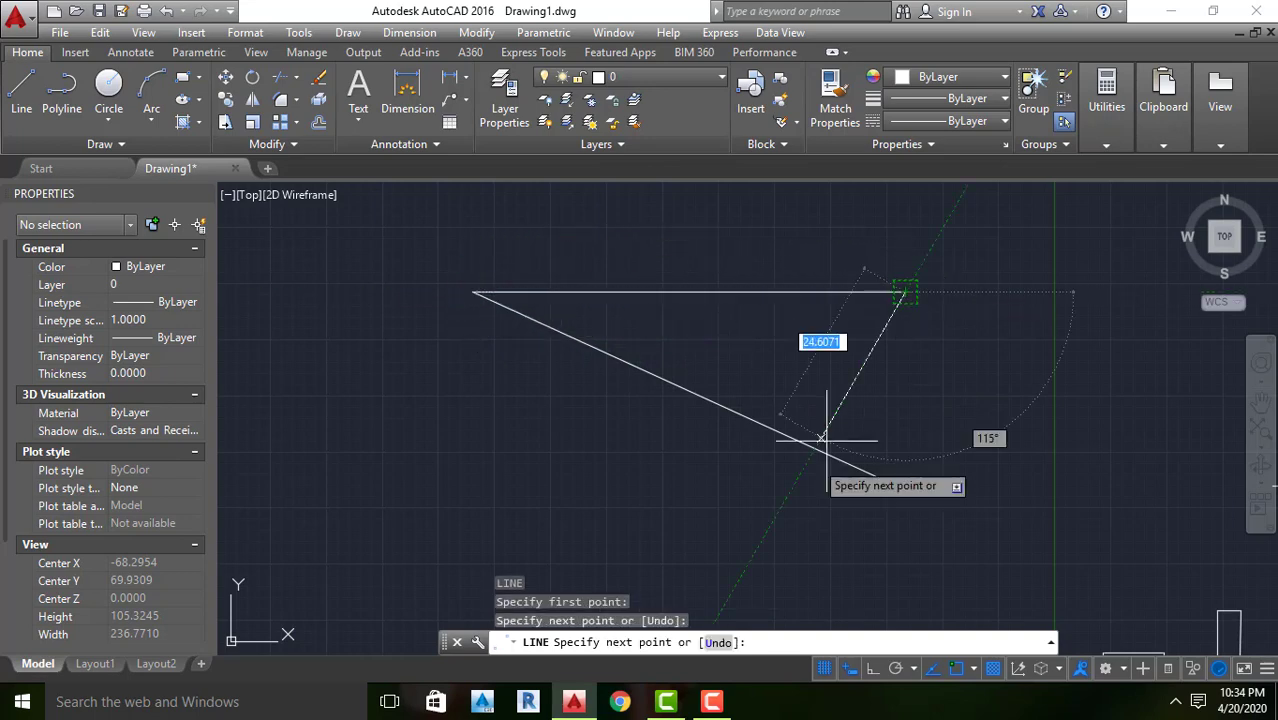
pyautogui.press('Return')
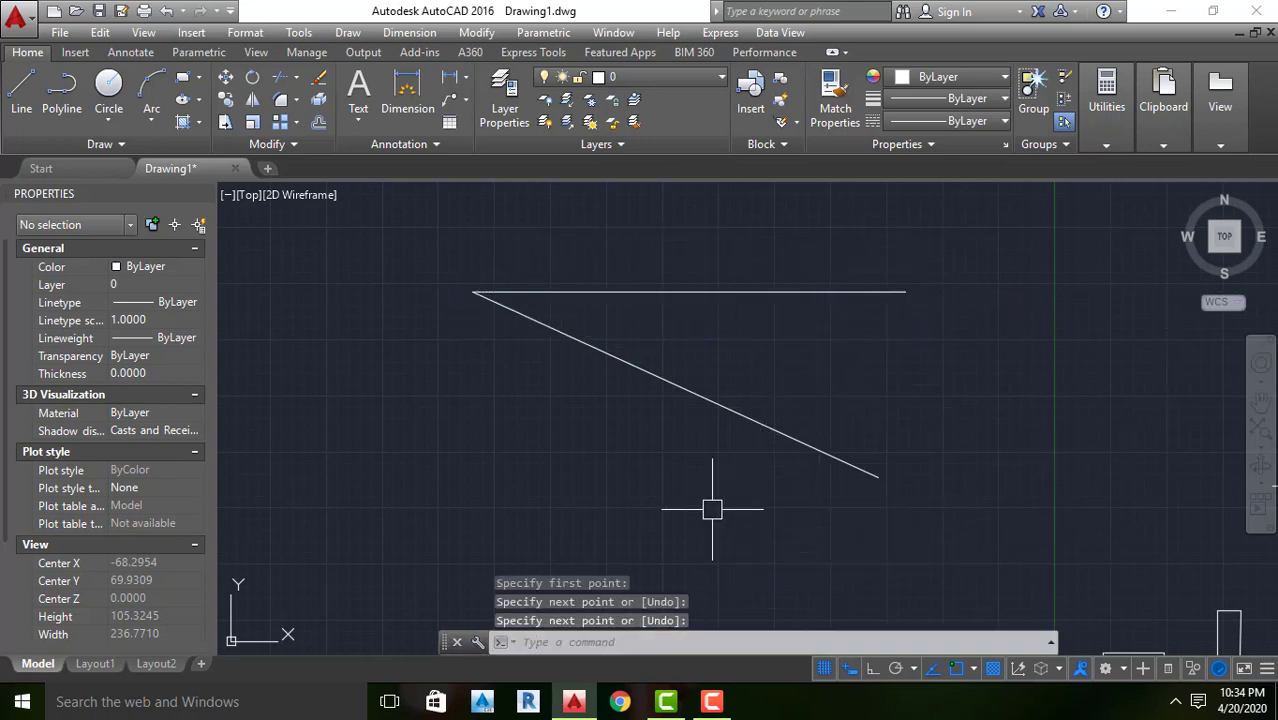
# Add an Angular dimension between the horizontal and sloping lines, placing its arc inside the angle, and inspect the dimension text
pyautogui.click(465, 78)
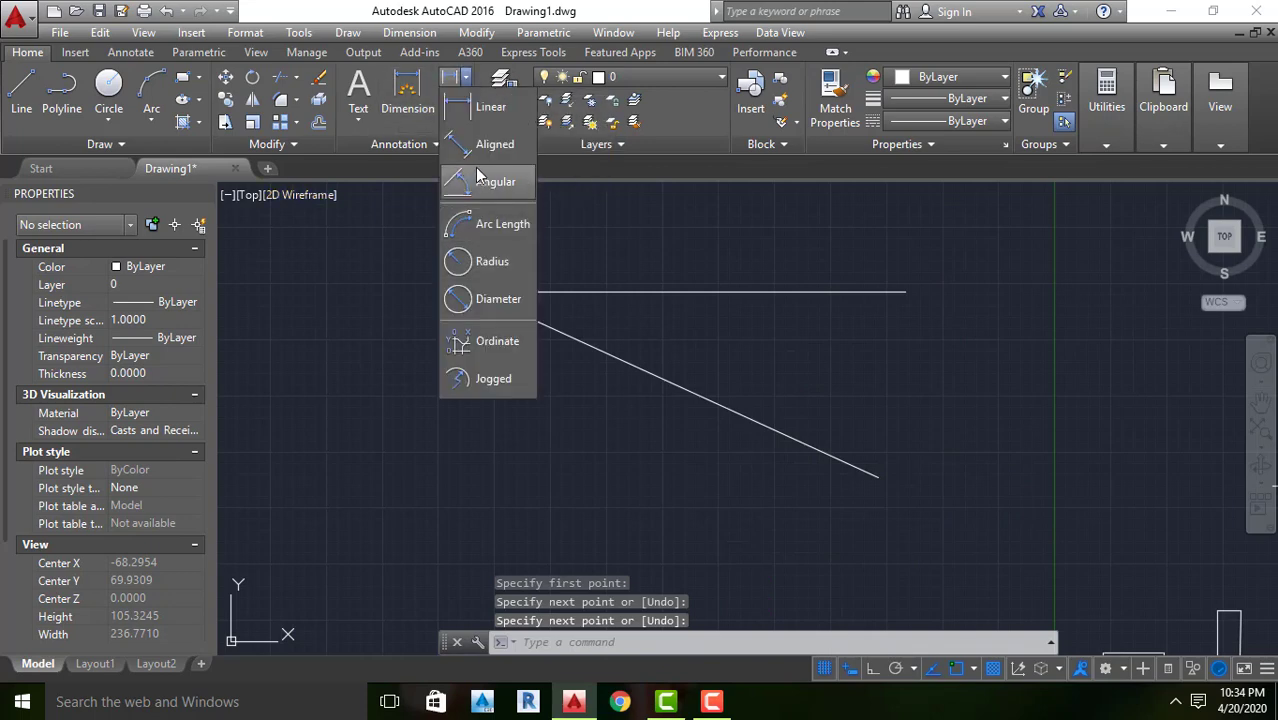
pyautogui.click(478, 186)
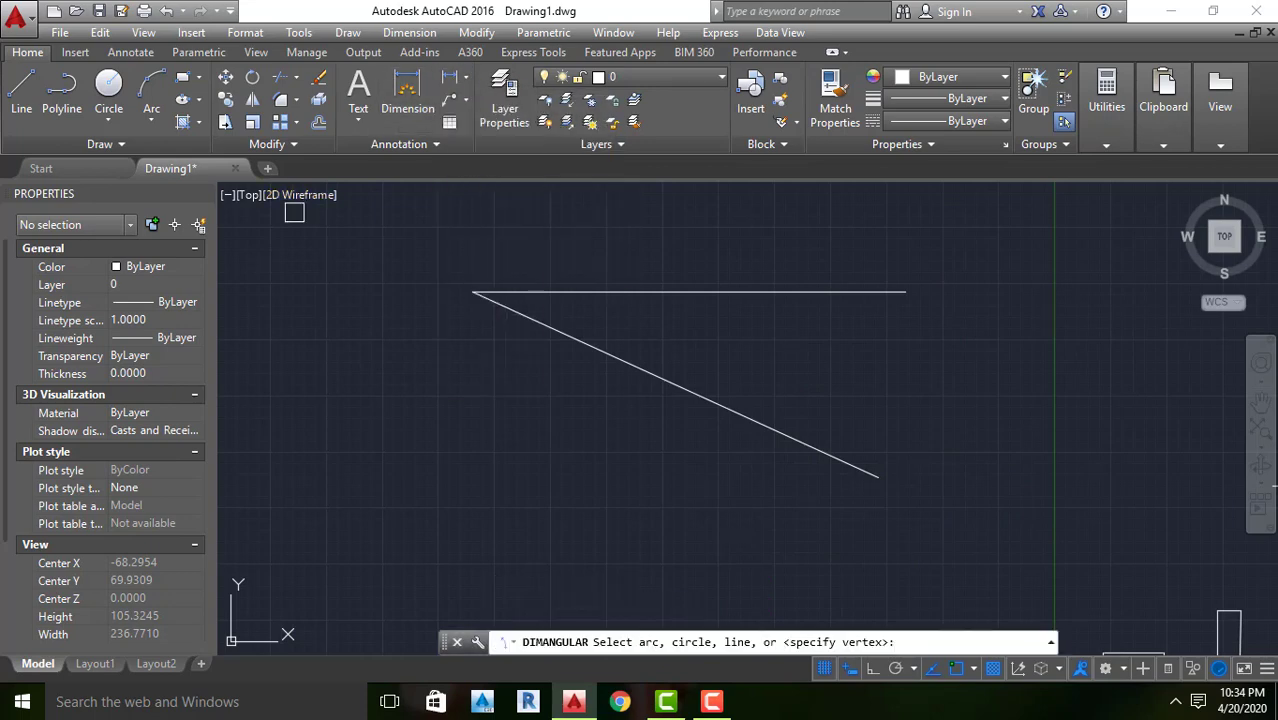
pyautogui.click(542, 291)
pyautogui.click(580, 341)
pyautogui.click(635, 320)
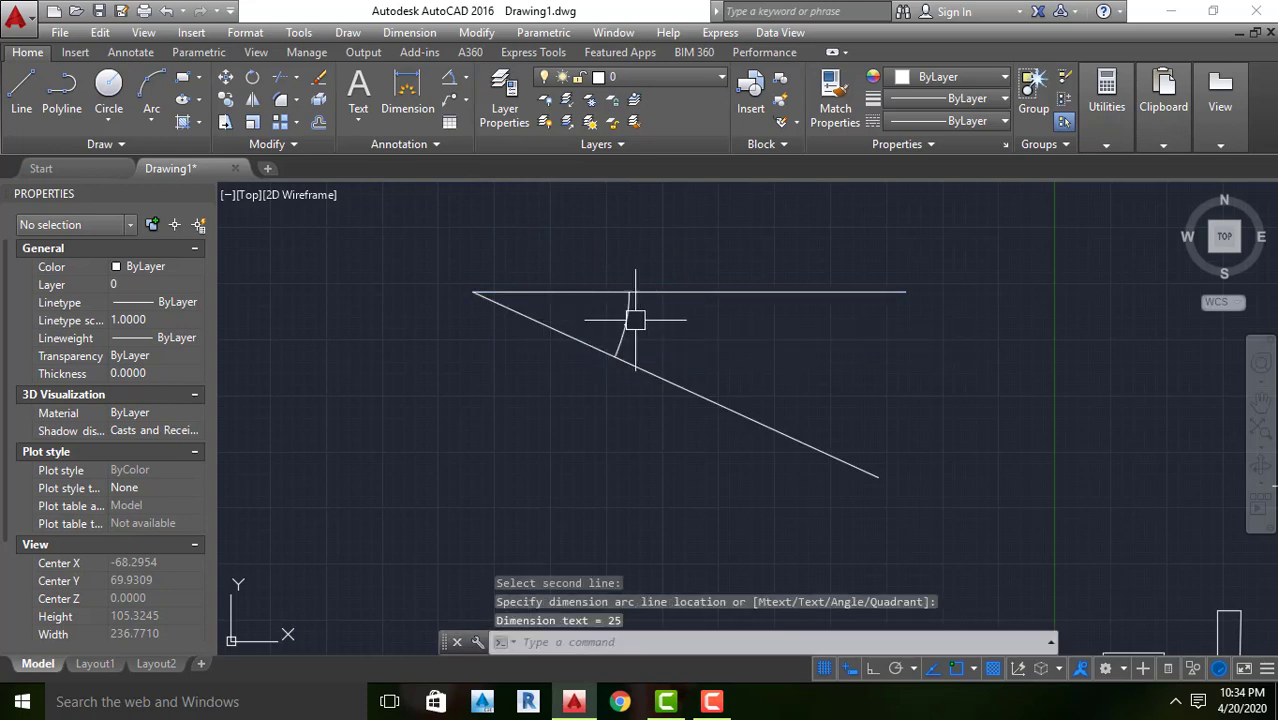
pyautogui.scroll(12, 600, 340)
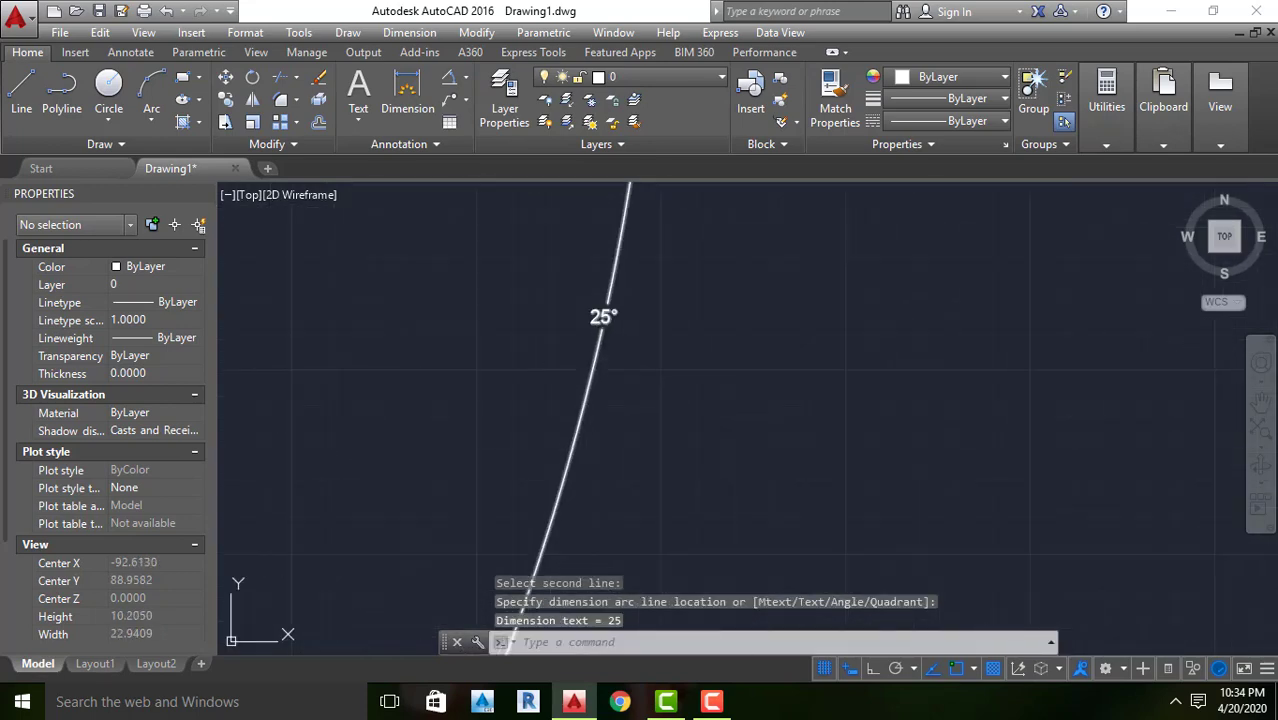
pyautogui.scroll(-8, 598, 335)
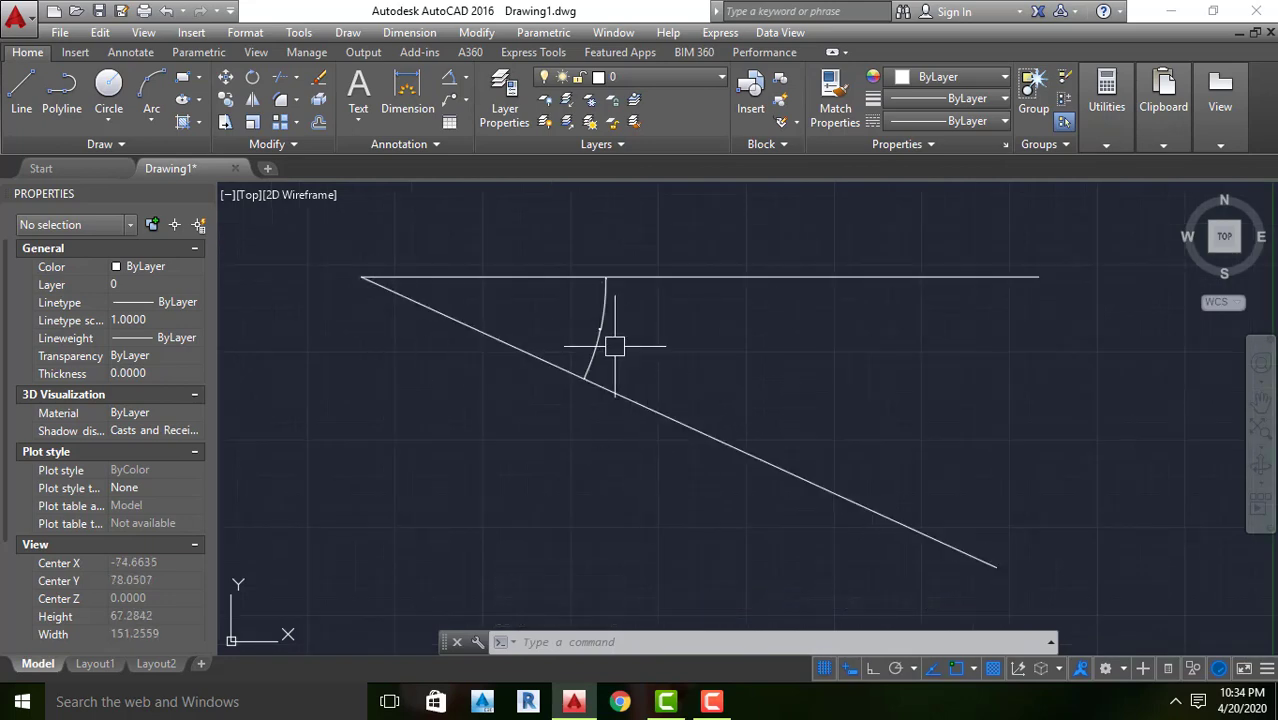
pyautogui.scroll(7, 592, 340)
pyautogui.scroll(-3, 618, 341)
pyautogui.scroll(-4, 620, 342)
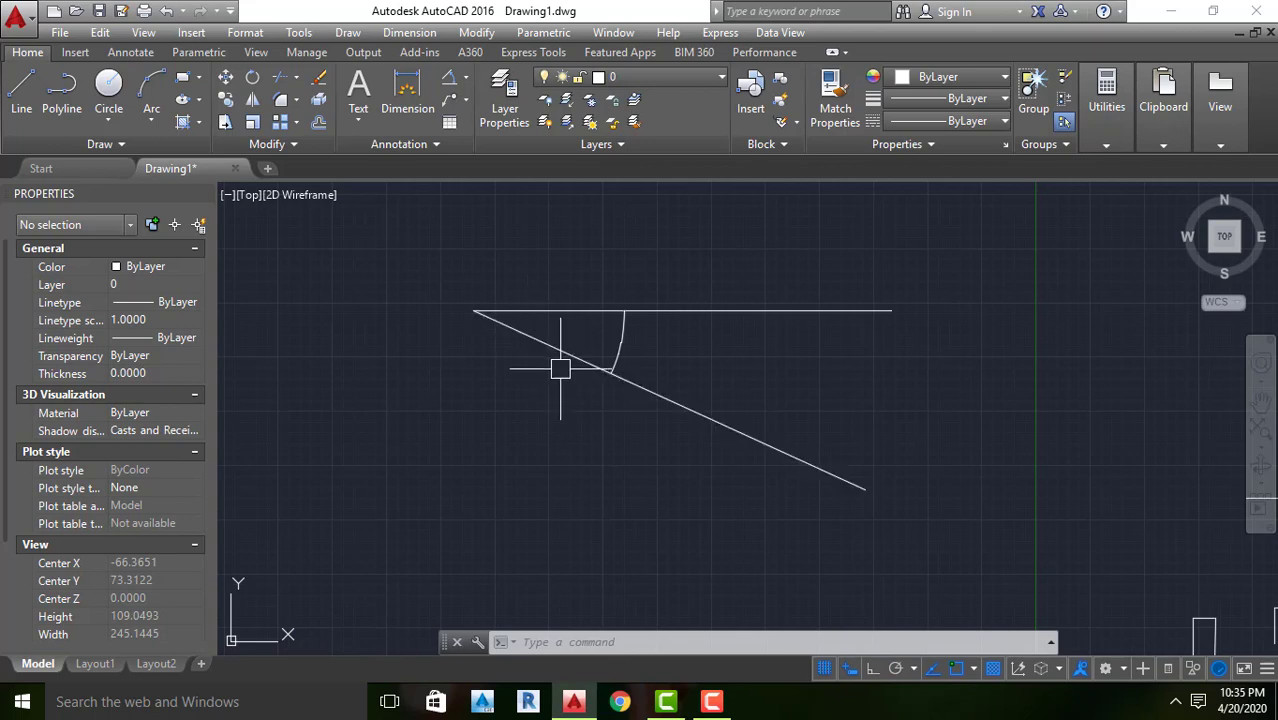
pyautogui.scroll(-5, 560, 385)
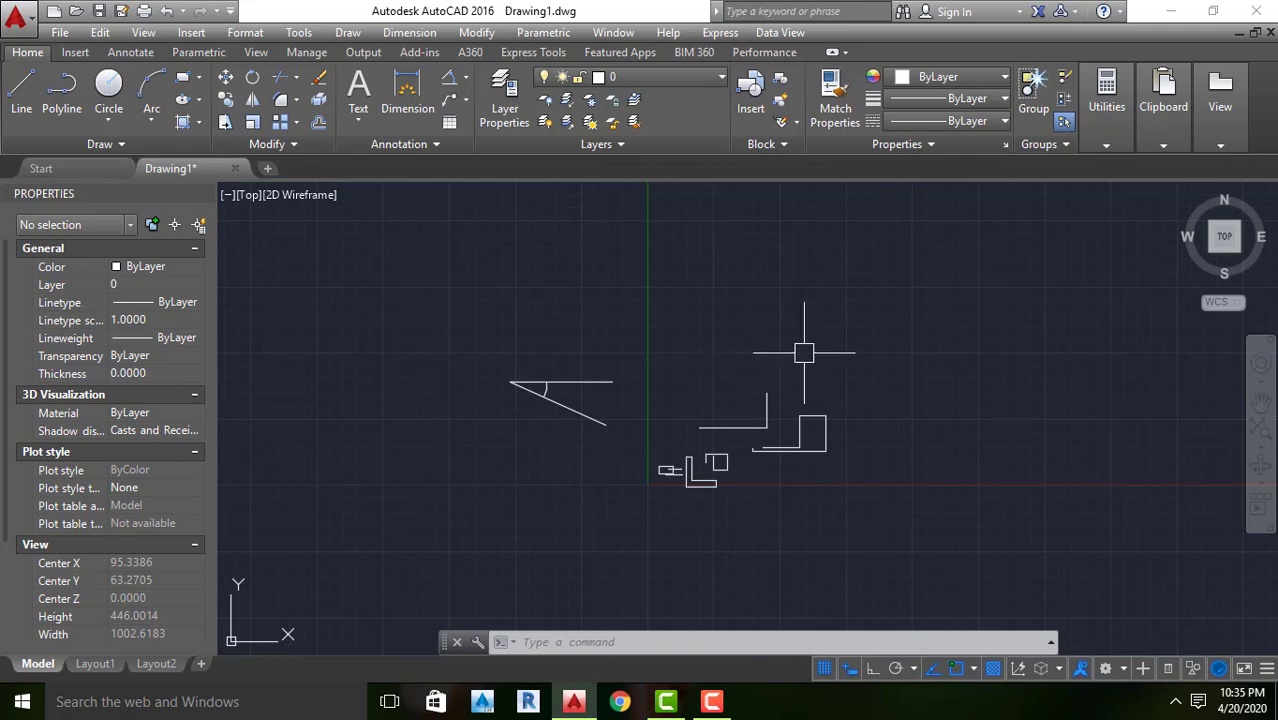
# Draw one long freehand chain of connected lines zigzagging on the right and running leftward above the existing shapes, ending with a short horizontal segment
pyautogui.write('l')
pyautogui.press('Return')
pyautogui.click(936, 291)
pyautogui.click(1040, 291)
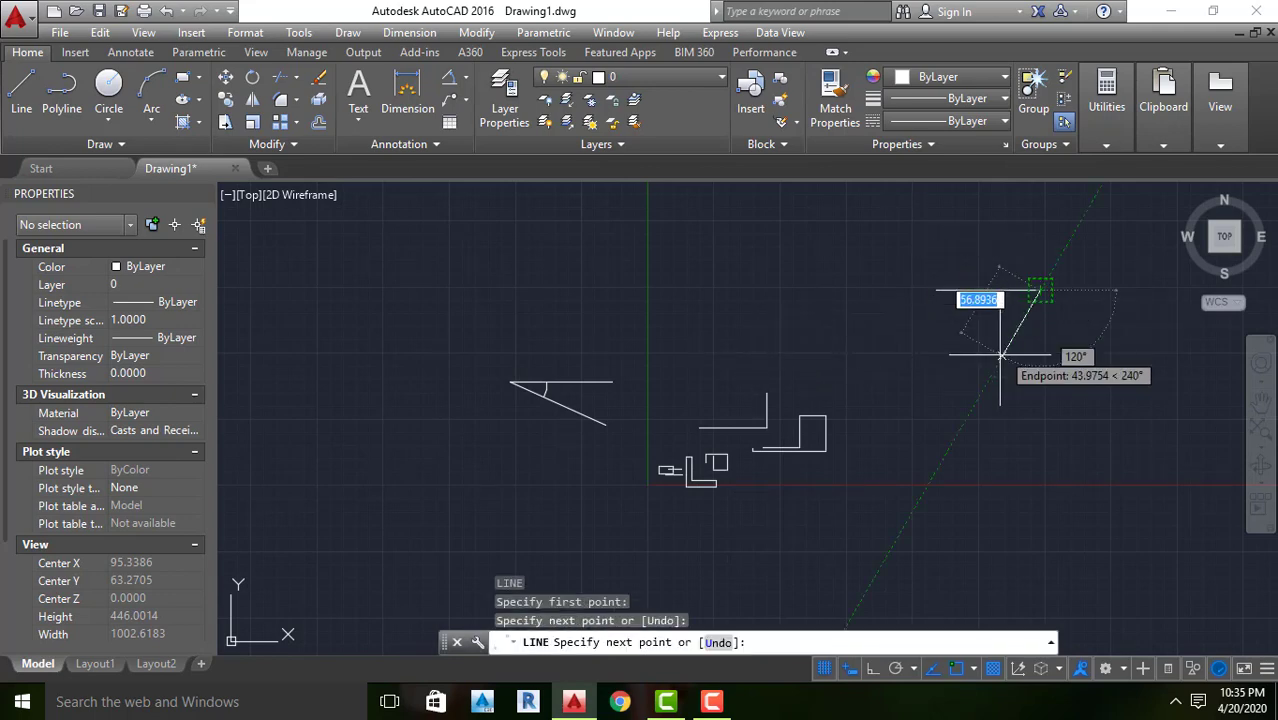
pyautogui.click(972, 408)
pyautogui.click(1093, 397)
pyautogui.click(1029, 506)
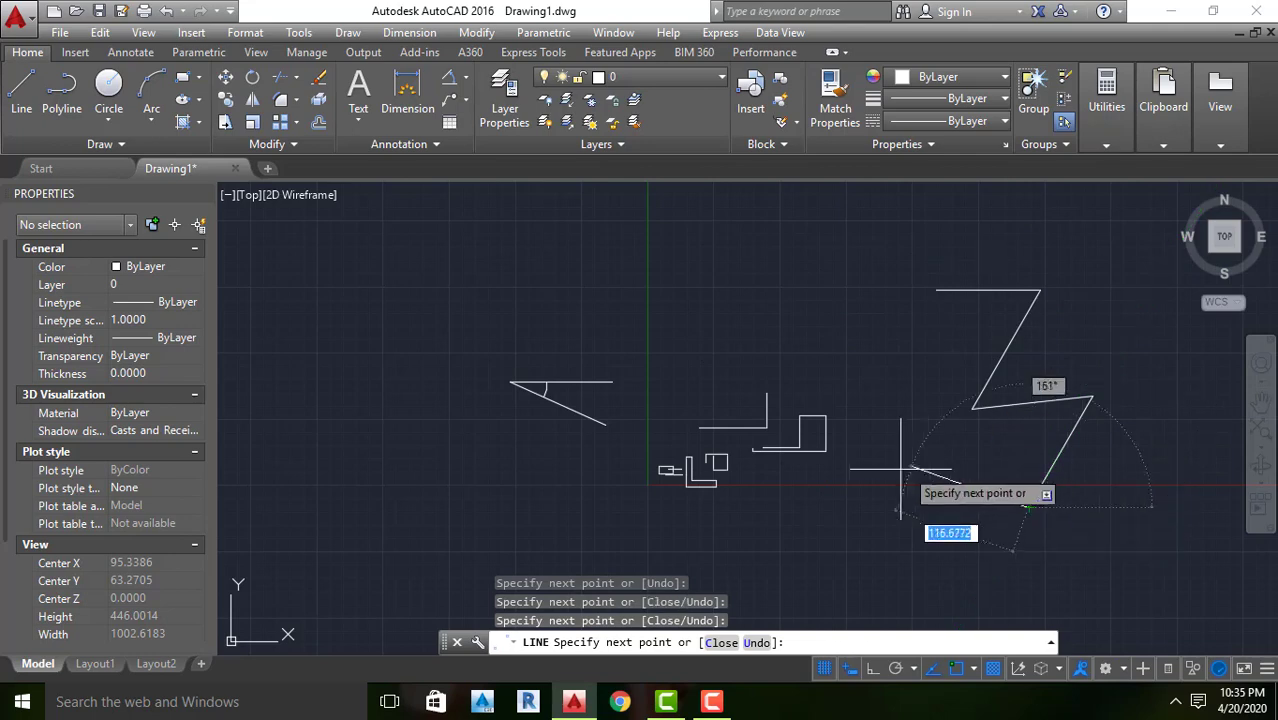
pyautogui.click(898, 468)
pyautogui.click(898, 370)
pyautogui.click(785, 298)
pyautogui.click(806, 283)
pyautogui.click(762, 273)
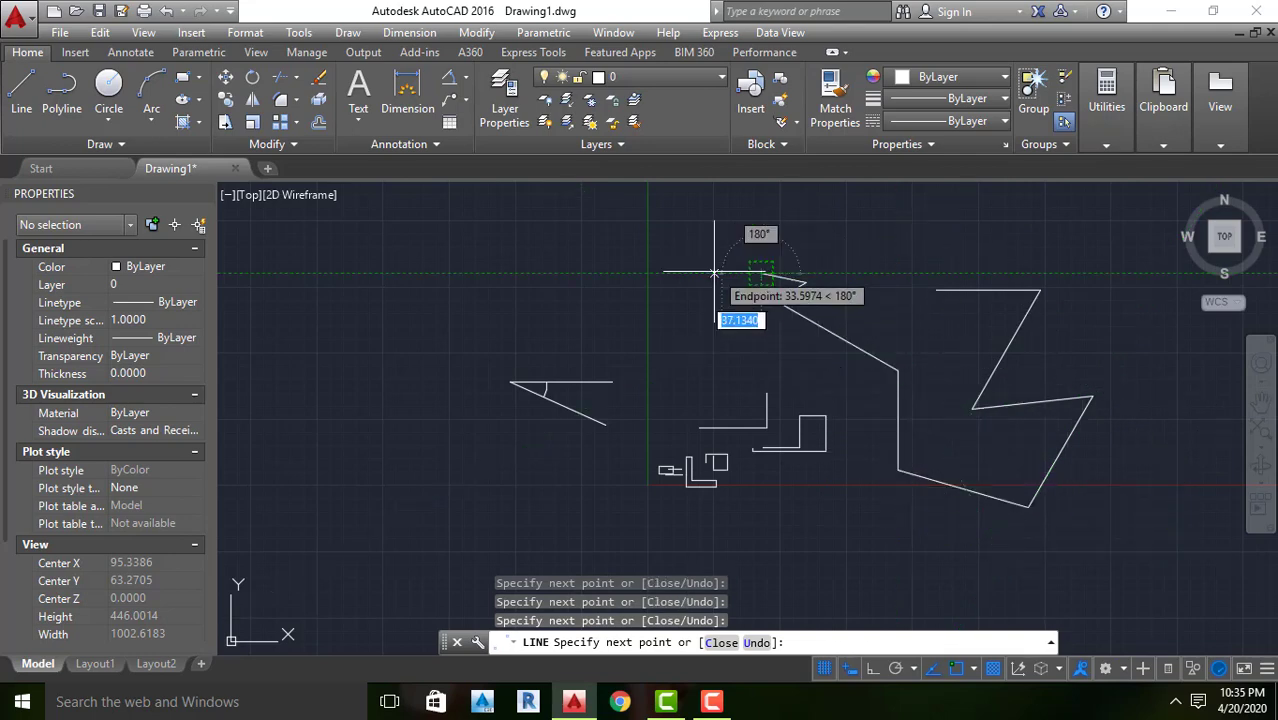
pyautogui.click(635, 285)
pyautogui.click(508, 264)
pyautogui.click(486, 283)
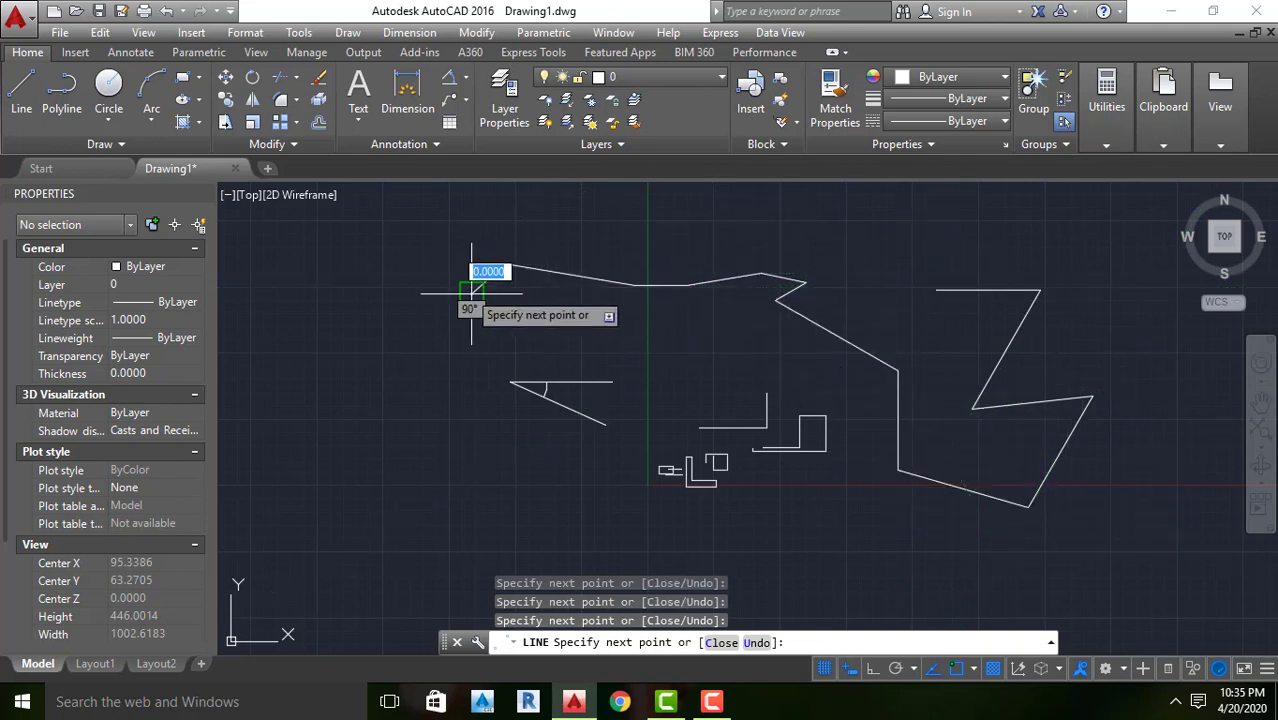
pyautogui.click(486, 283)
pyautogui.click(355, 293)
pyautogui.click(367, 348)
pyautogui.click(352, 374)
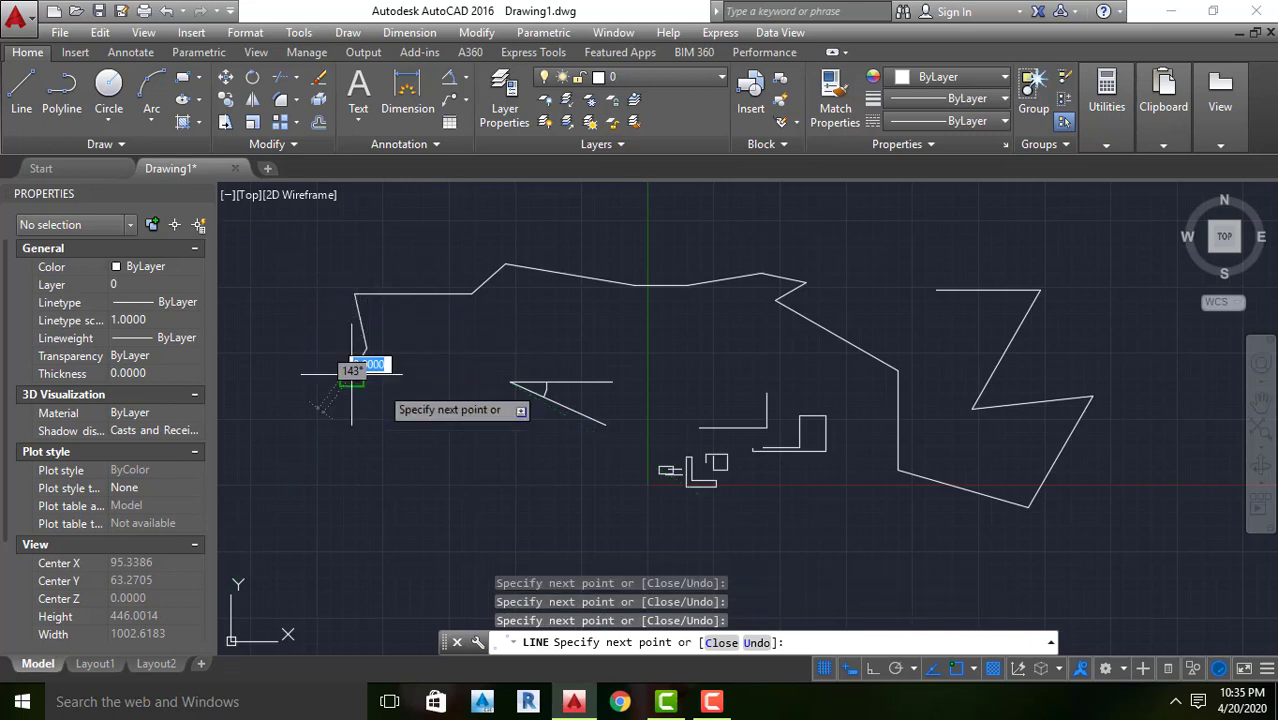
pyautogui.click(413, 374)
pyautogui.press('Escape')
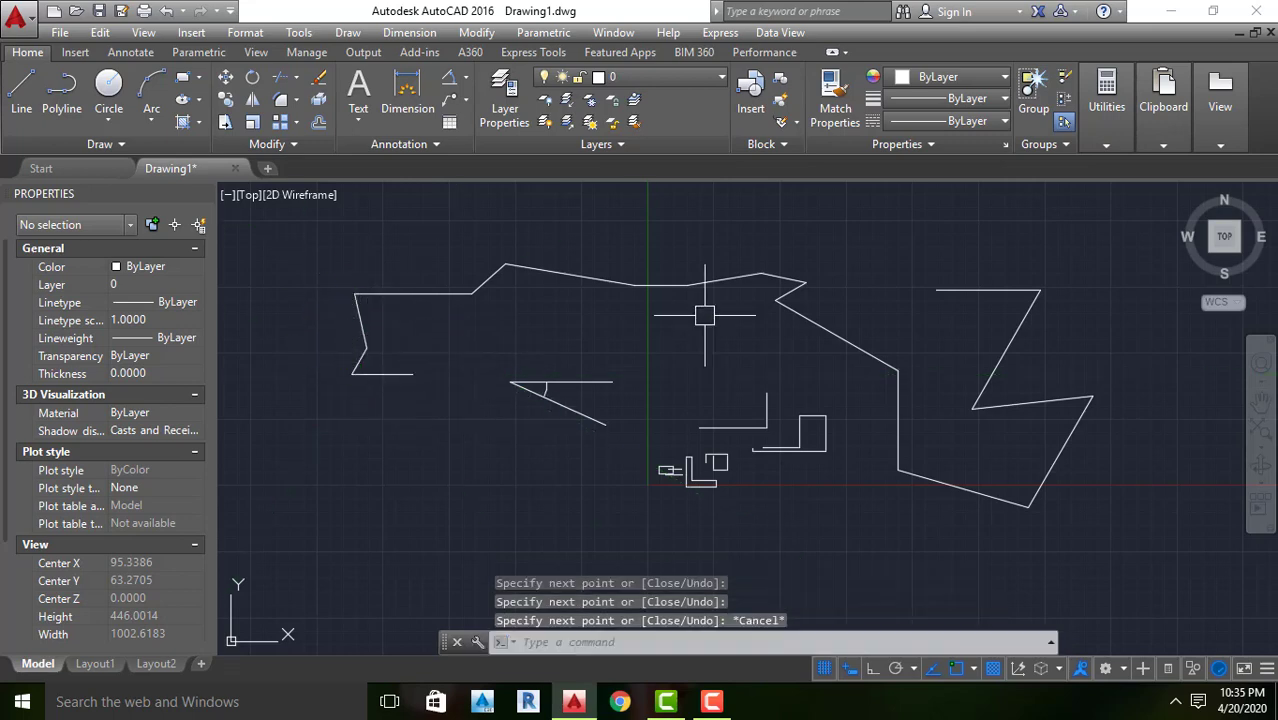
pyautogui.click(786, 258)
pyautogui.click(699, 340)
pyautogui.press('Escape')
pyautogui.press('Escape')
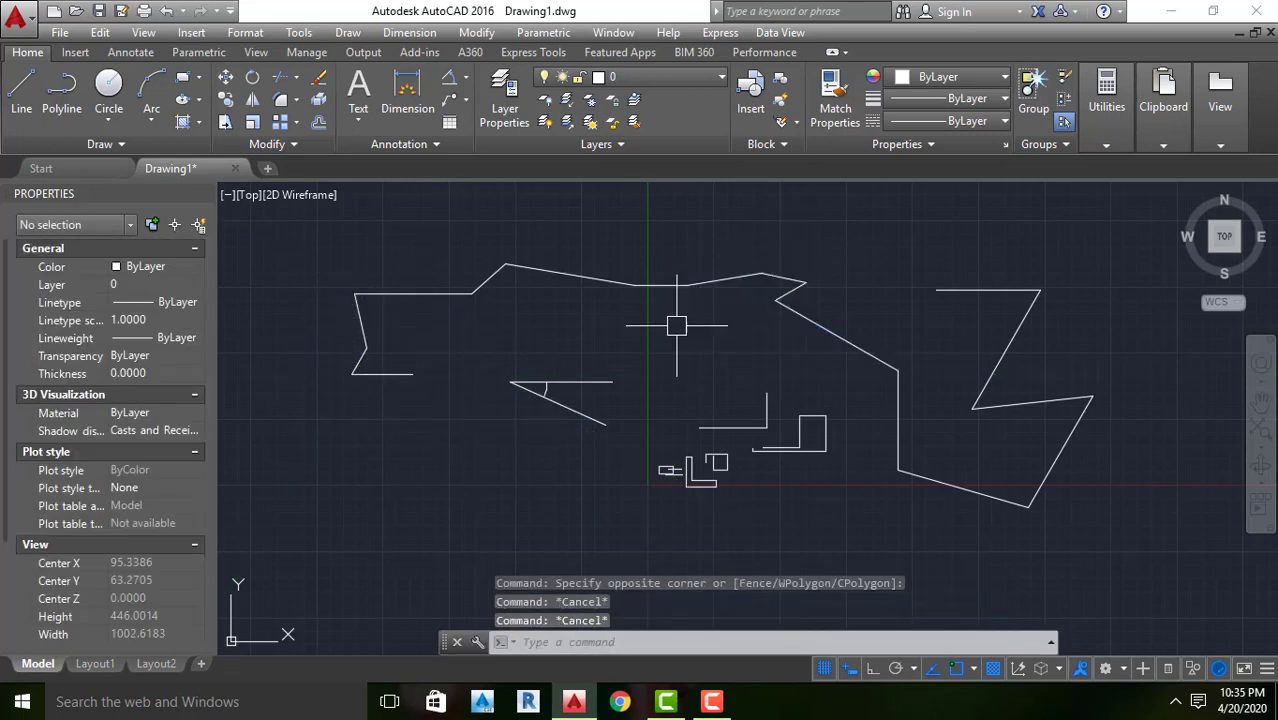
# Erase the zigzag segments on the right side of the freehand chain using a crossing selection
pyautogui.click(1100, 262)
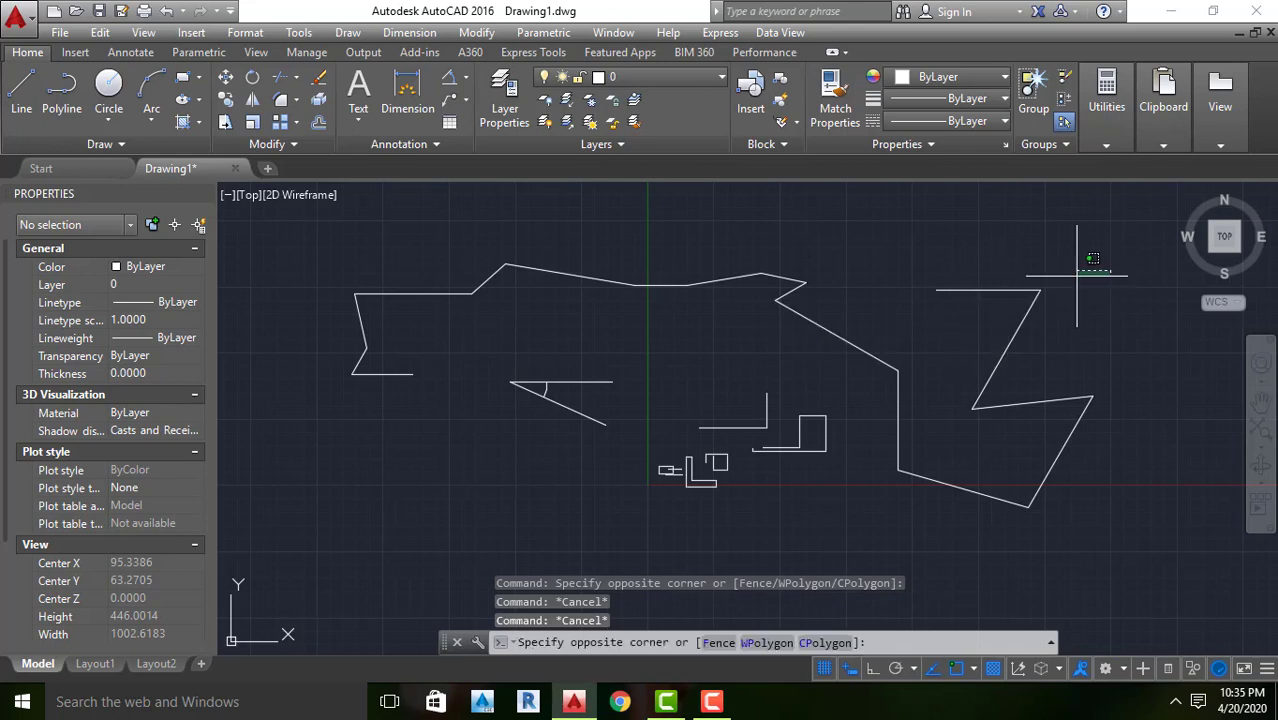
pyautogui.click(895, 404)
pyautogui.press('Delete')
pyautogui.scroll(-3, 890, 430)
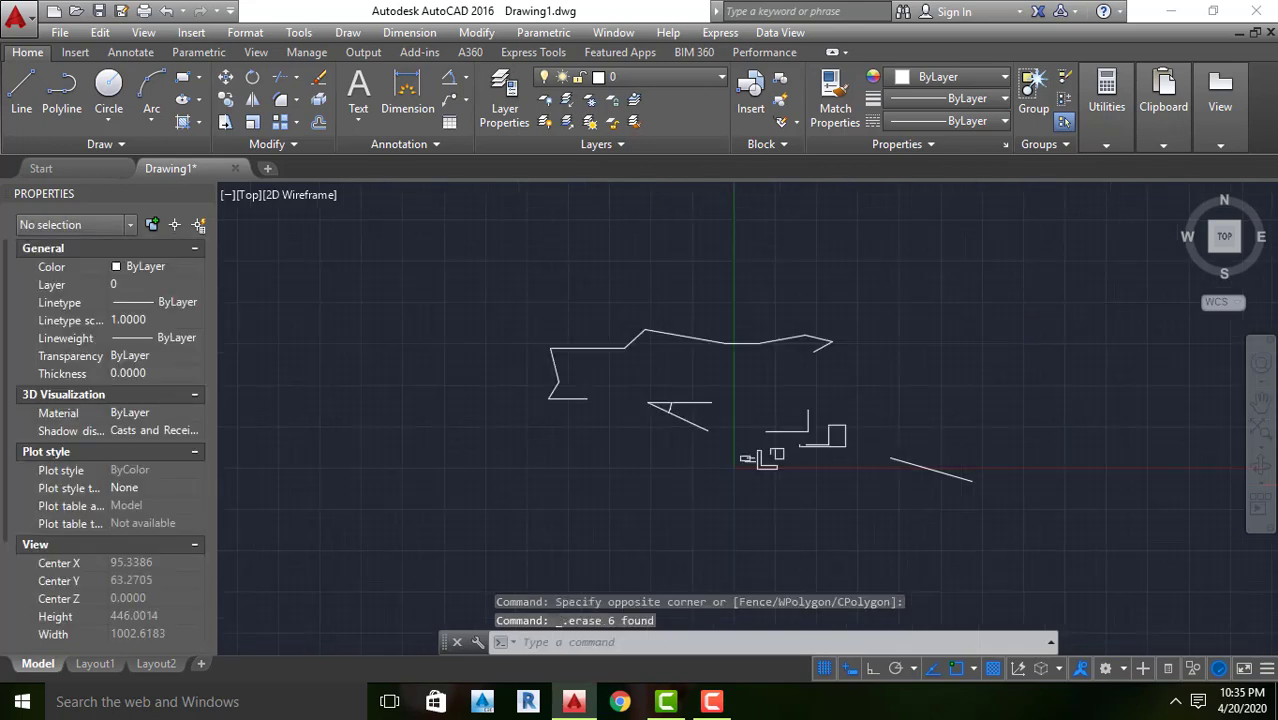
# Erase the leftover sloping line that crosses the X axis to the right of the other shapes
pyautogui.scroll(3, 901, 434)
pyautogui.scroll(4, 915, 440)
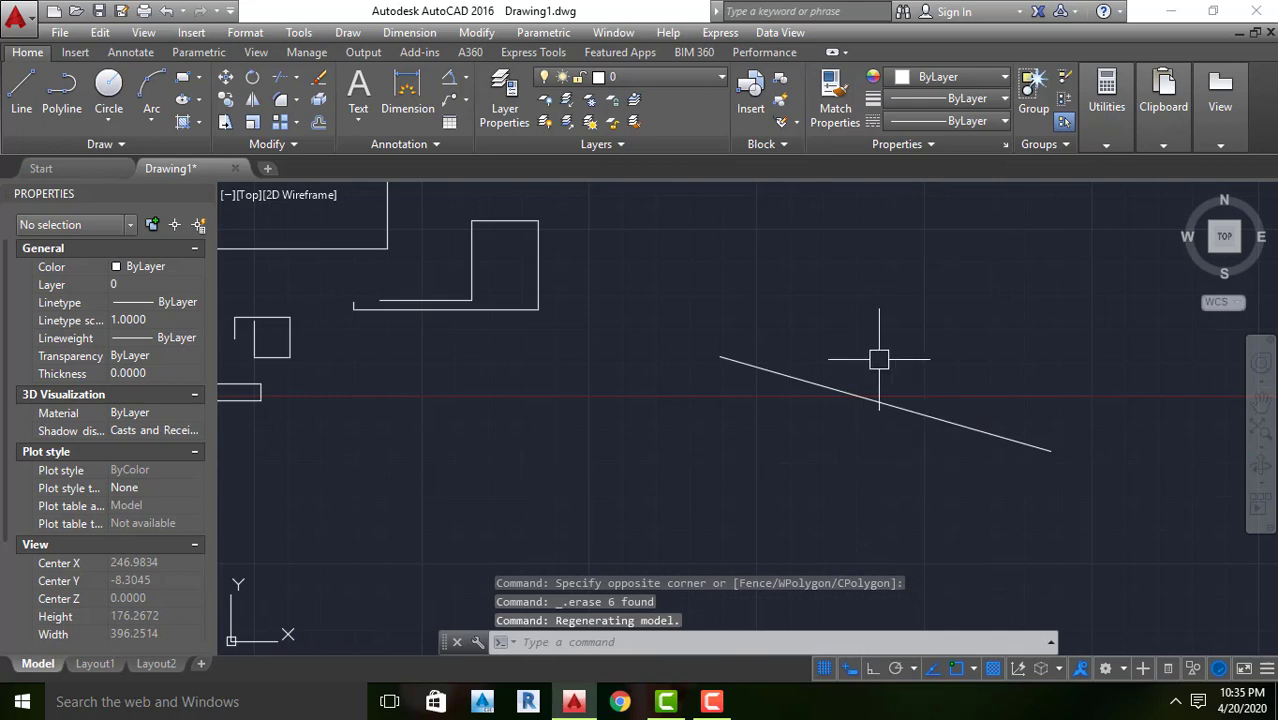
pyautogui.click(985, 289)
pyautogui.click(741, 443)
pyautogui.click(677, 505)
pyautogui.click(989, 284)
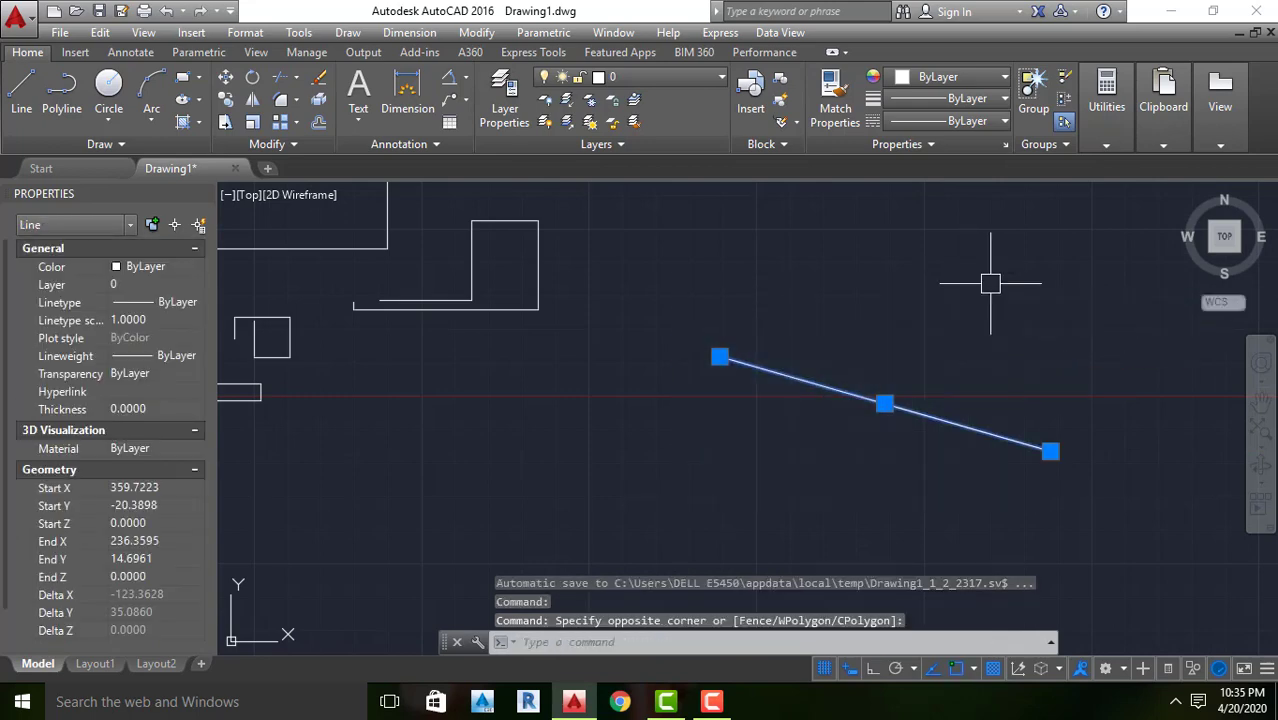
pyautogui.press('Delete')
pyautogui.scroll(-5, 880, 386)
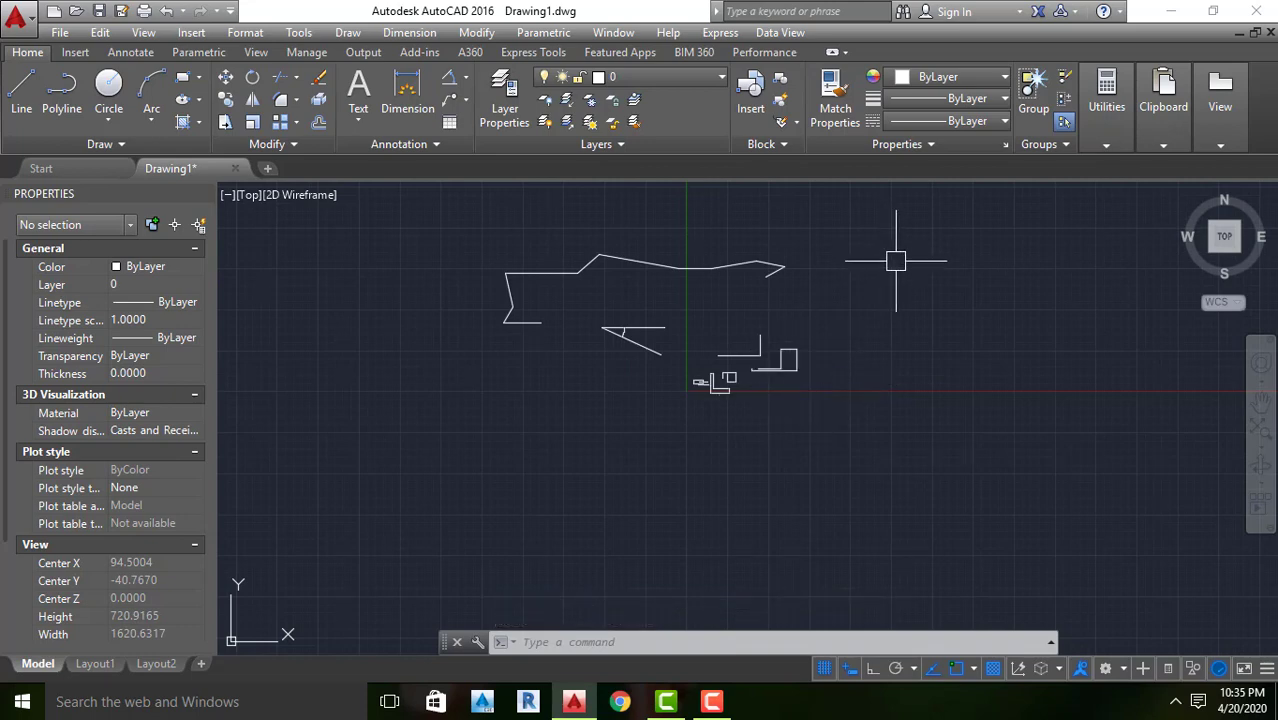
pyautogui.moveTo(715, 706)
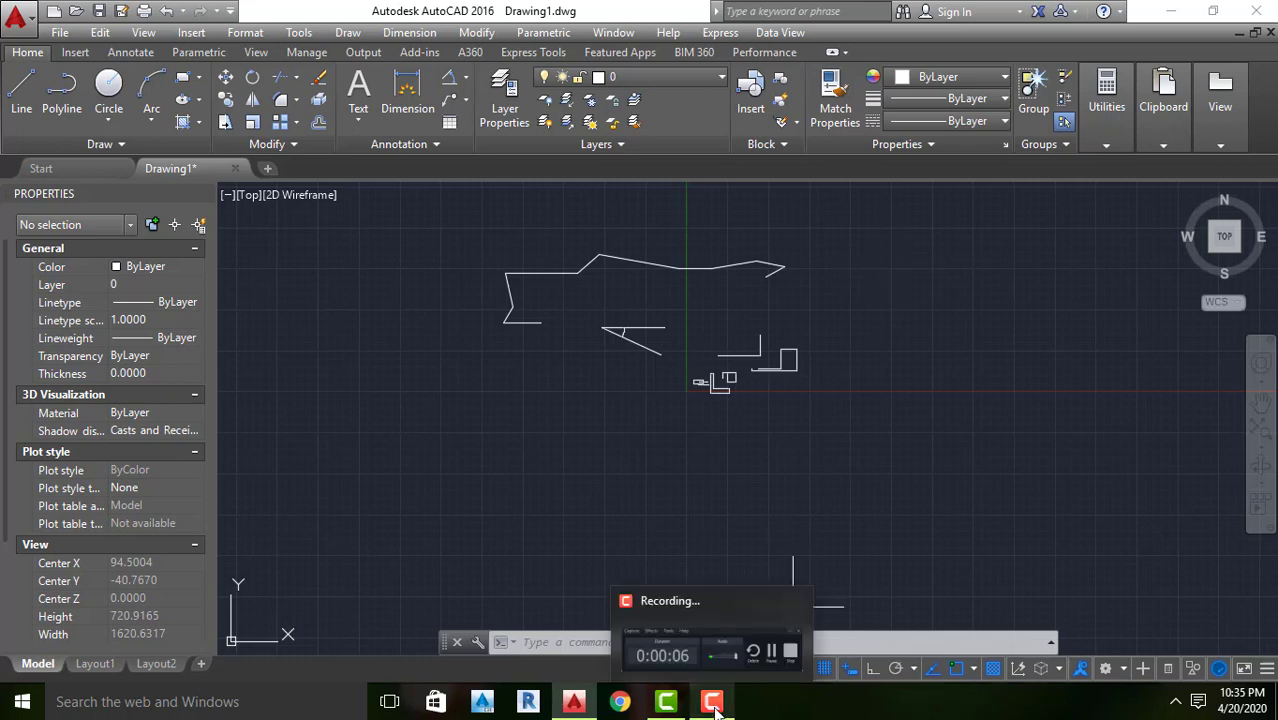
pyautogui.click(715, 706)
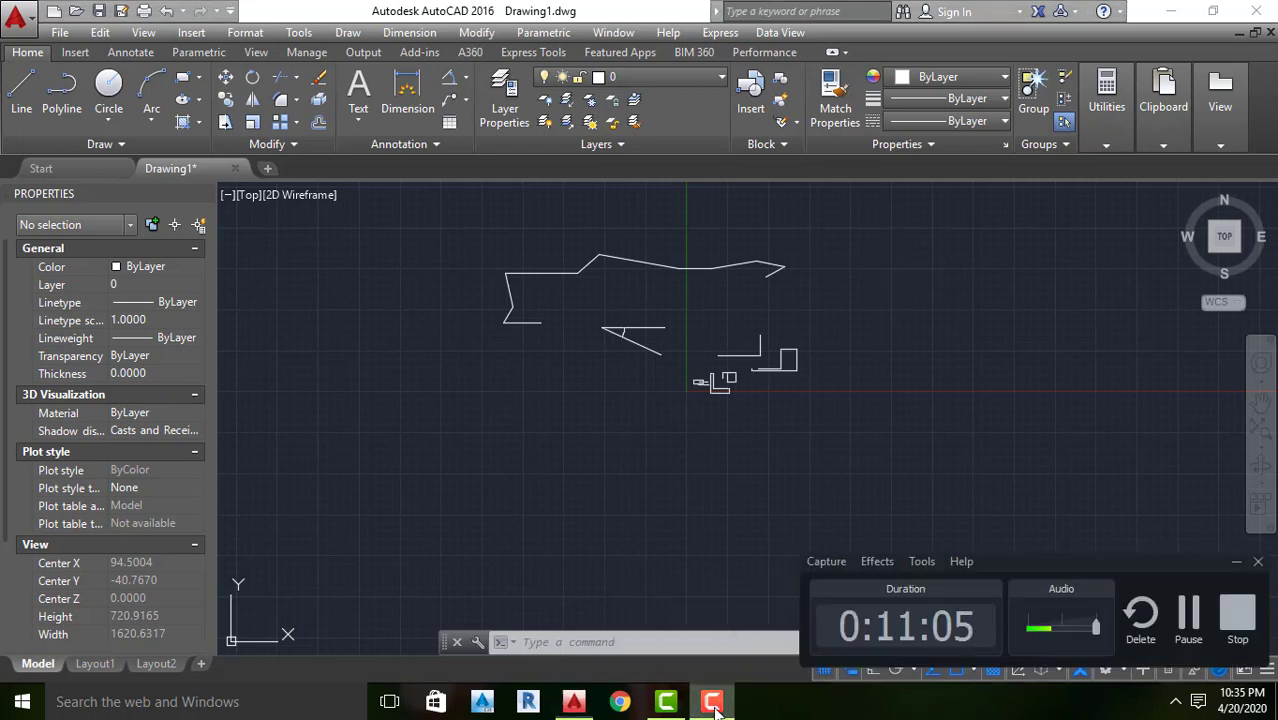
pyautogui.click(1238, 563)
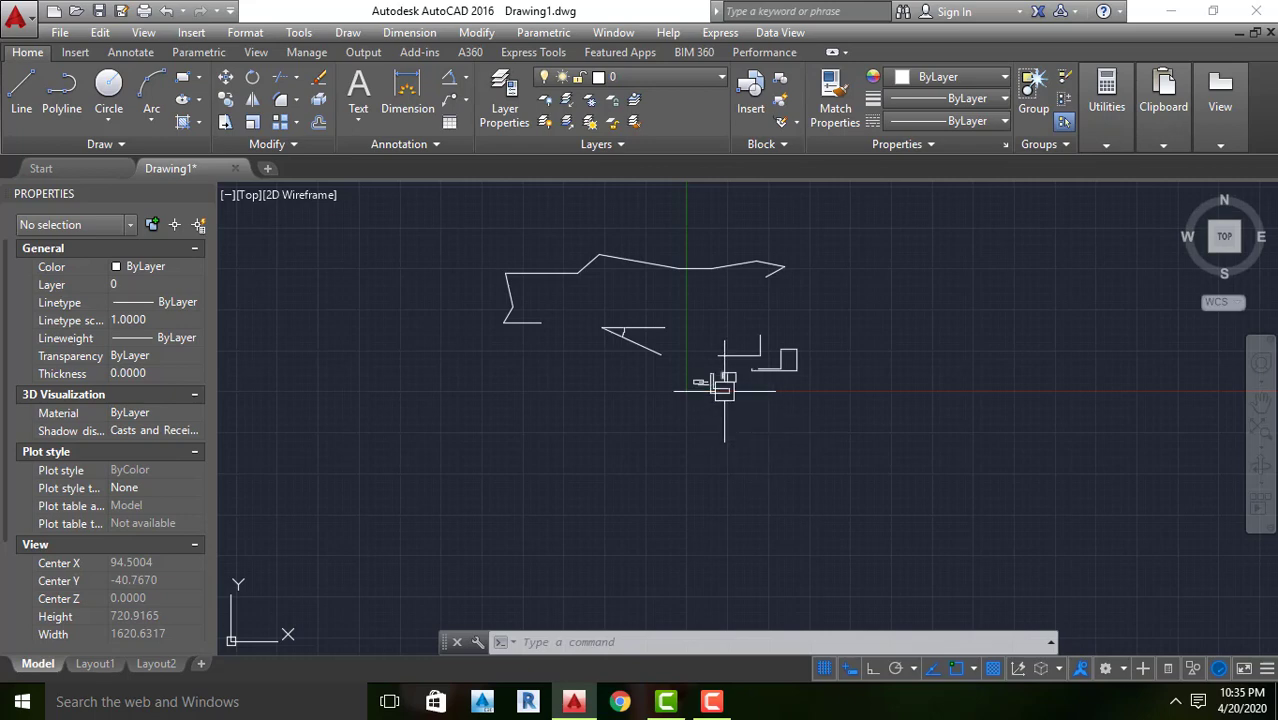
# Draw a single nearly horizontal line about 750 units long in the empty area right of the shapes and above the X axis
pyautogui.scroll(-4, 731, 404)
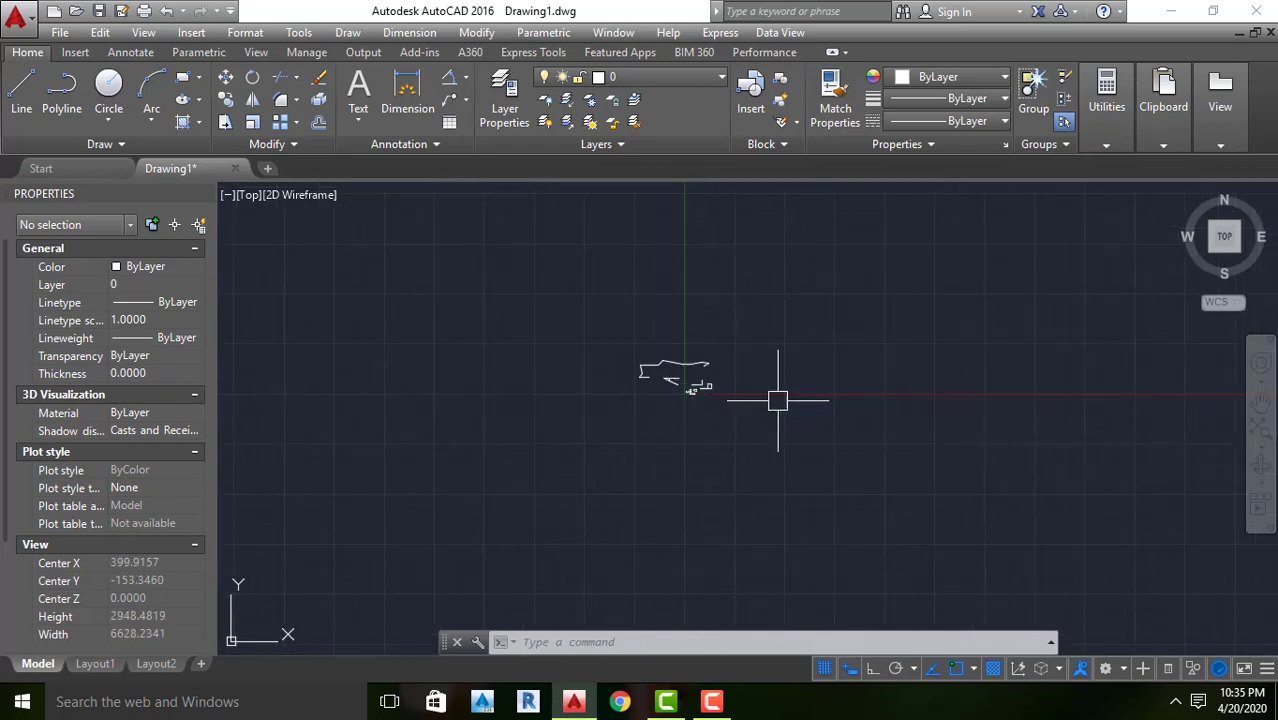
pyautogui.scroll(4, 785, 400)
pyautogui.scroll(-2, 770, 408)
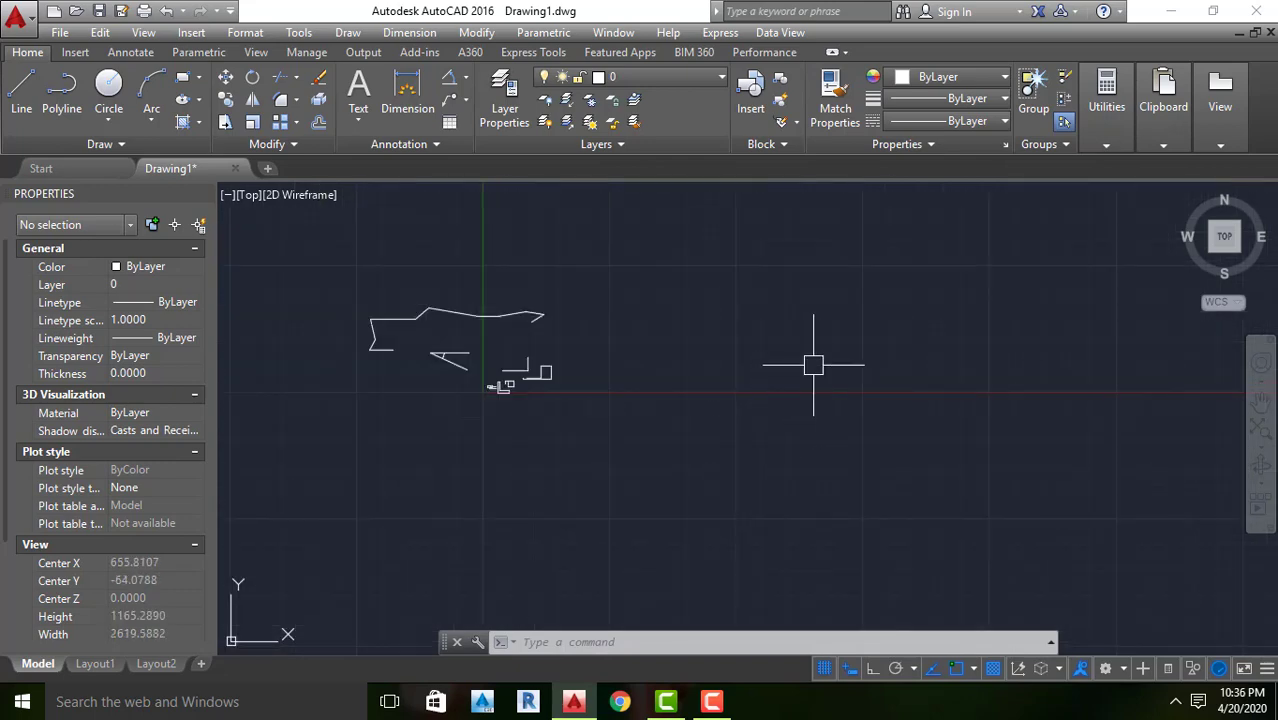
pyautogui.scroll(2, 813, 365)
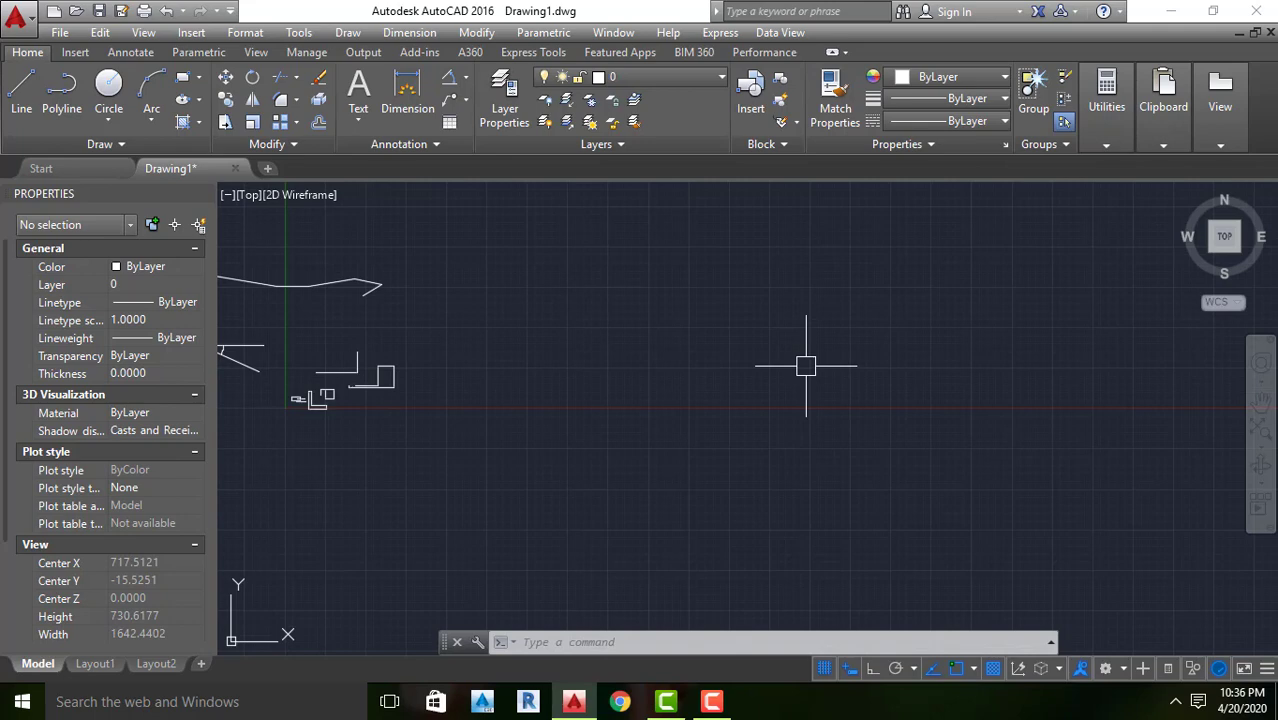
pyautogui.click(16, 96)
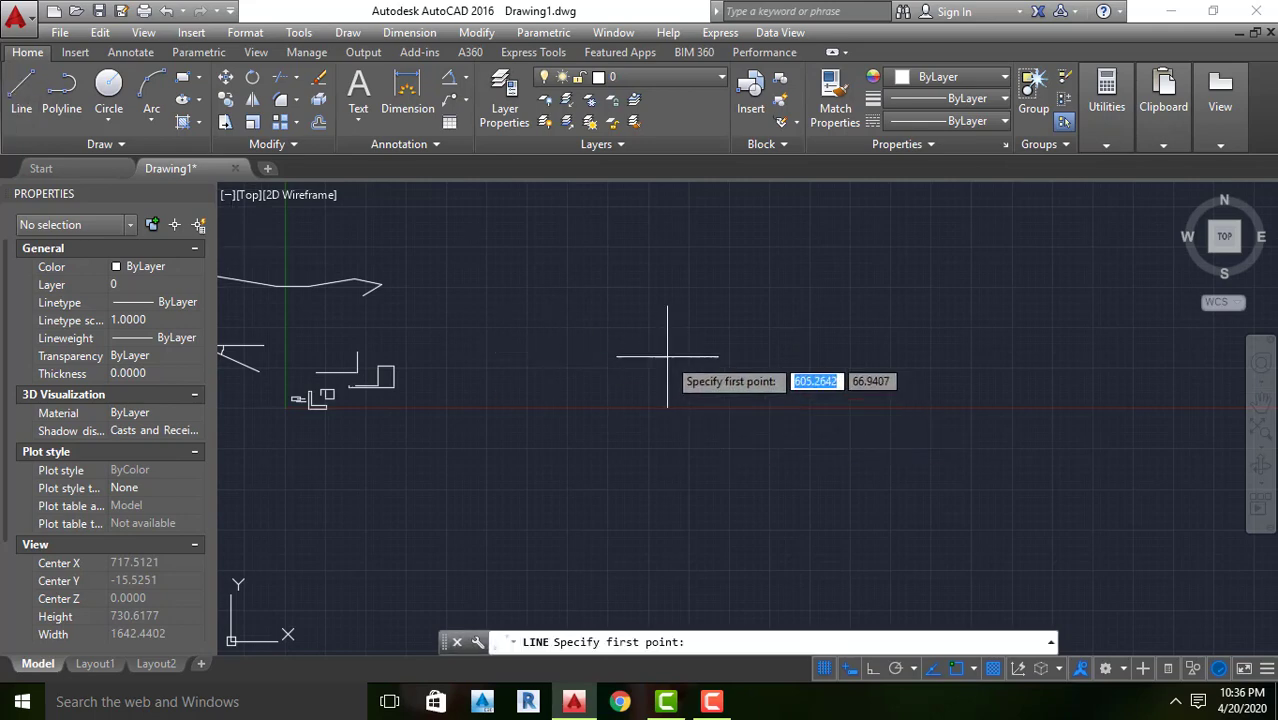
pyautogui.click(649, 324)
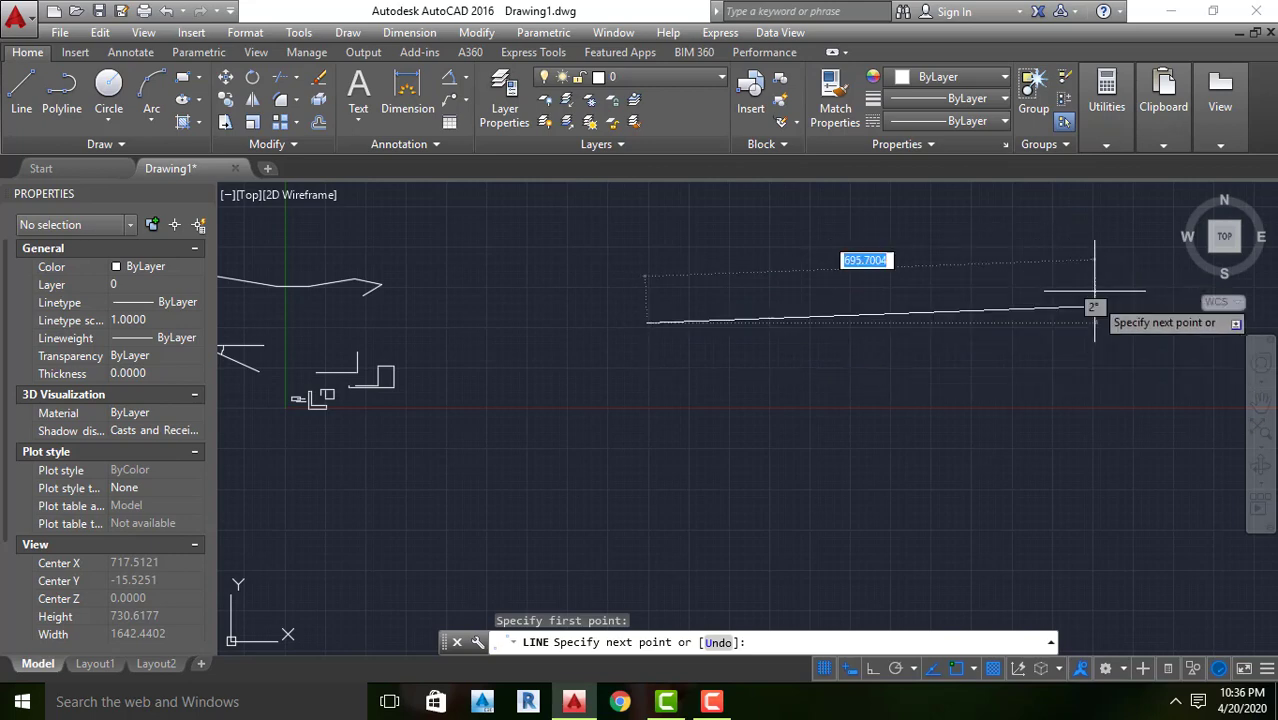
pyautogui.click(1135, 322)
pyautogui.press('Return')
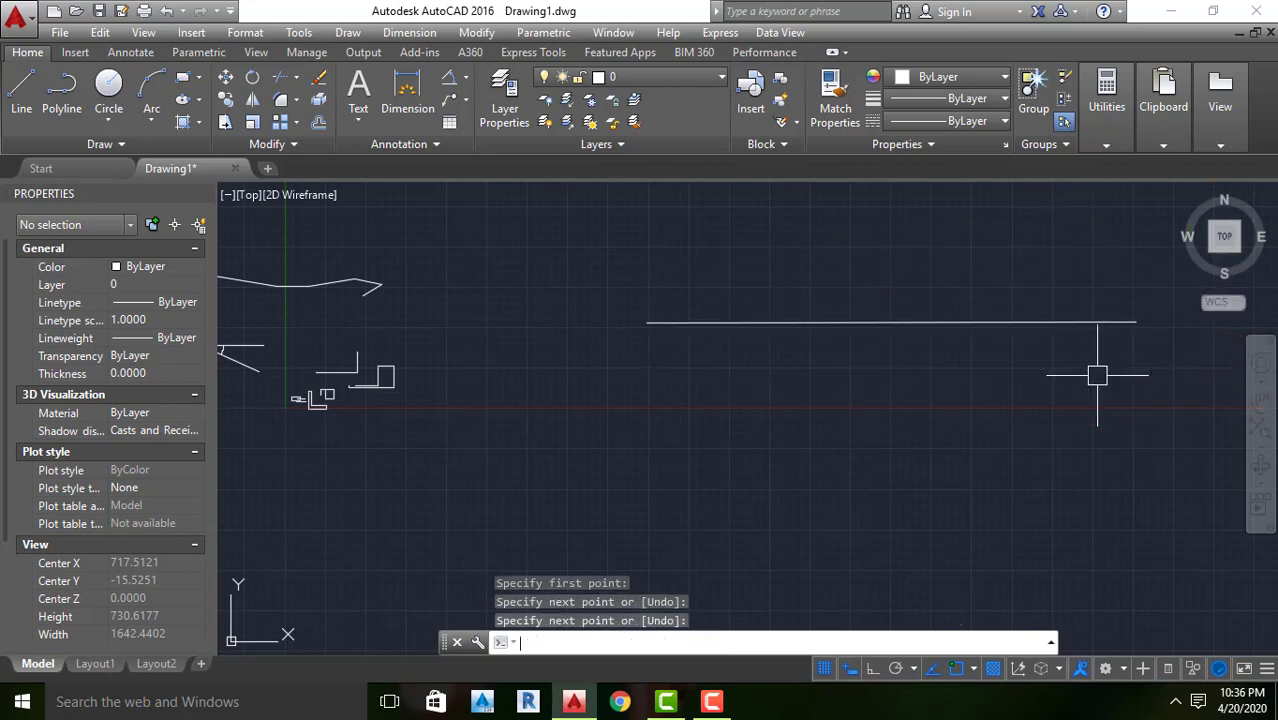
pyautogui.scroll(-2, 719, 389)
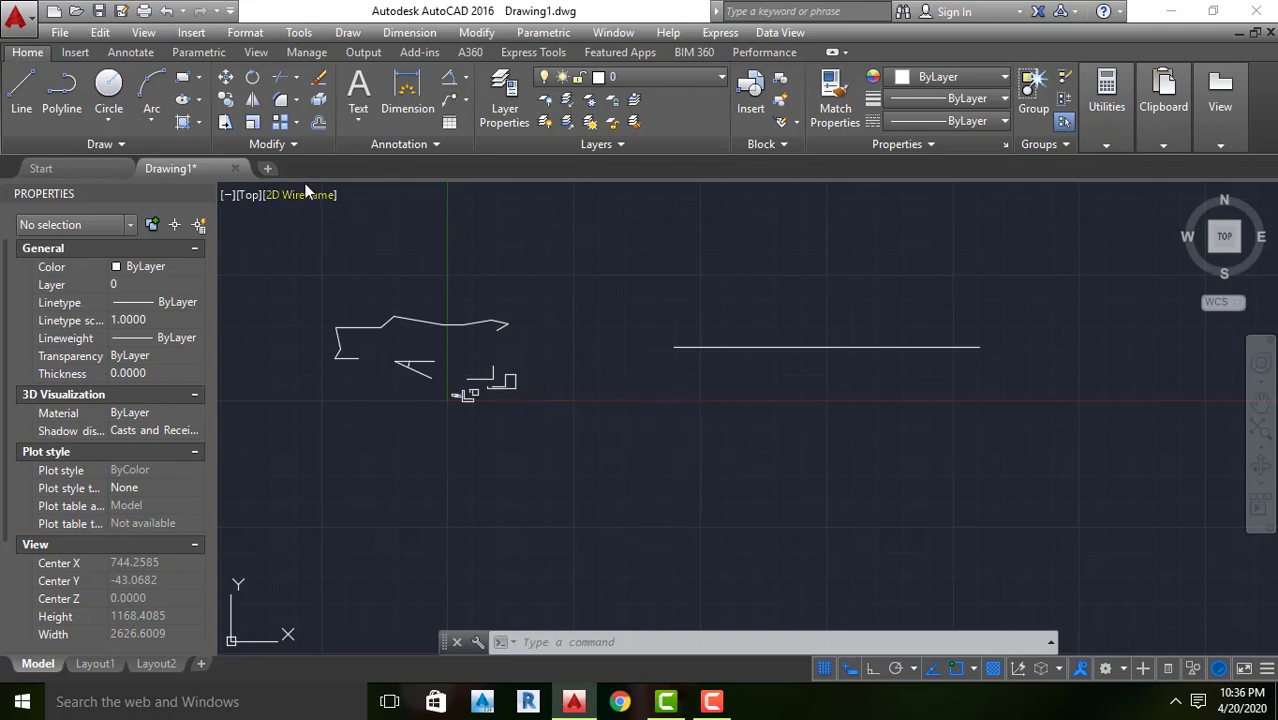
# Start a new line at the left endpoint of the long horizontal line and draw it straight down to about (562, -508)
pyautogui.click(21, 92)
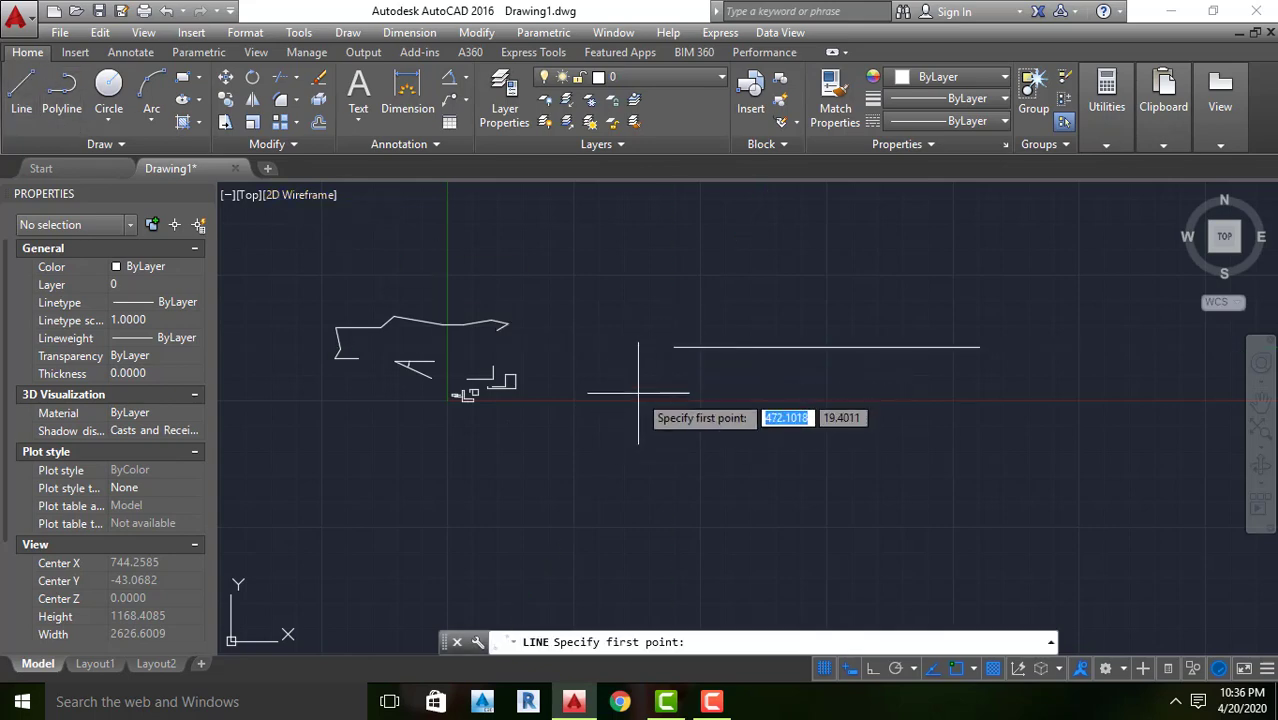
pyautogui.scroll(5, 660, 375)
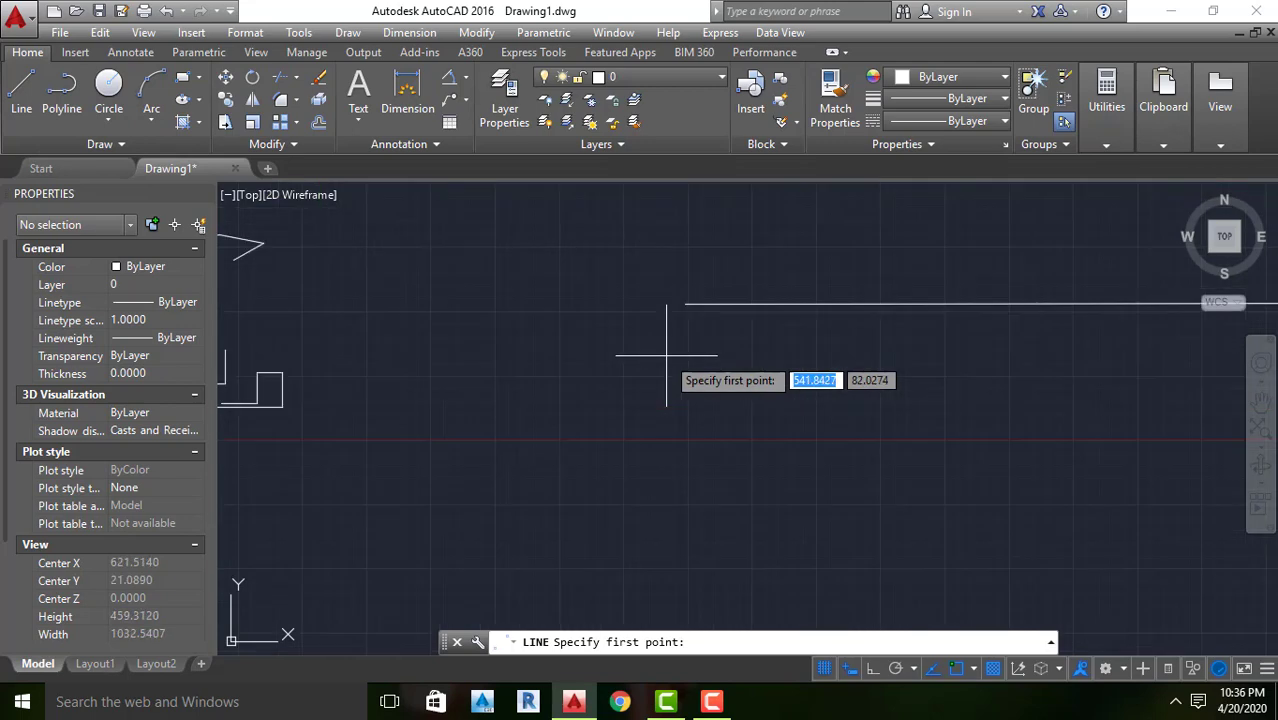
pyautogui.scroll(3, 670, 346)
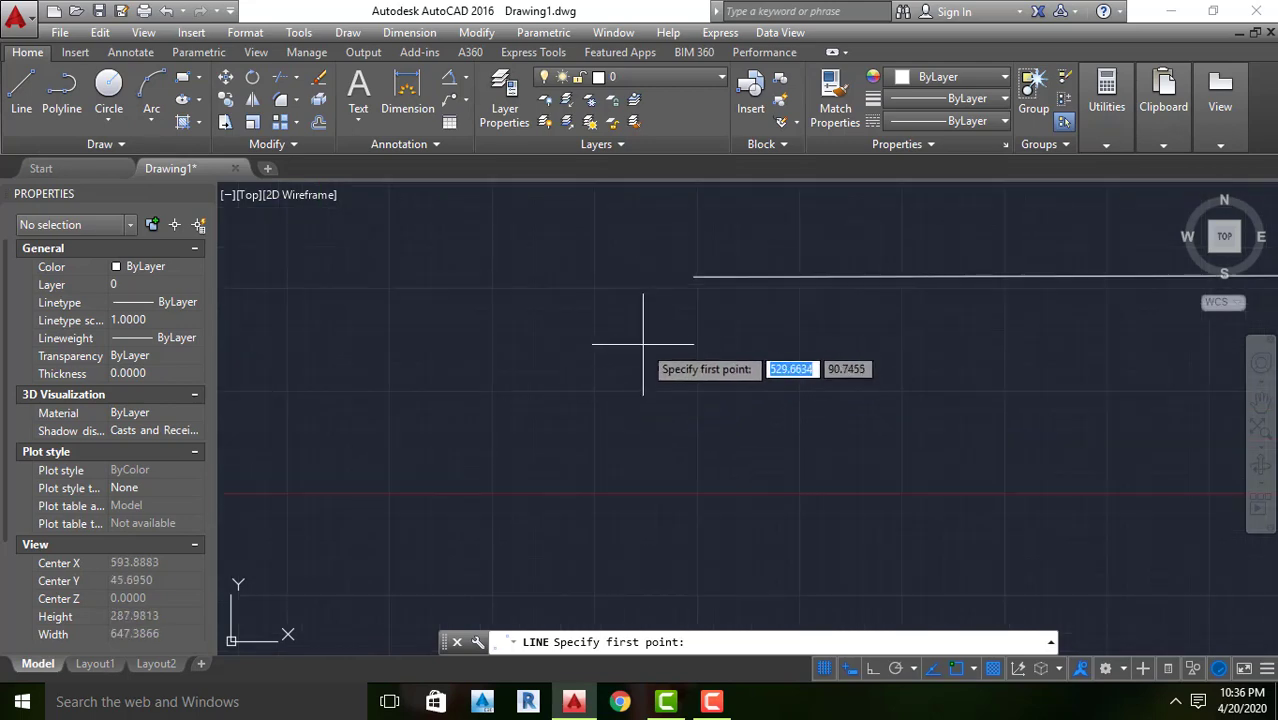
pyautogui.click(693, 277)
pyautogui.scroll(-3, 693, 279)
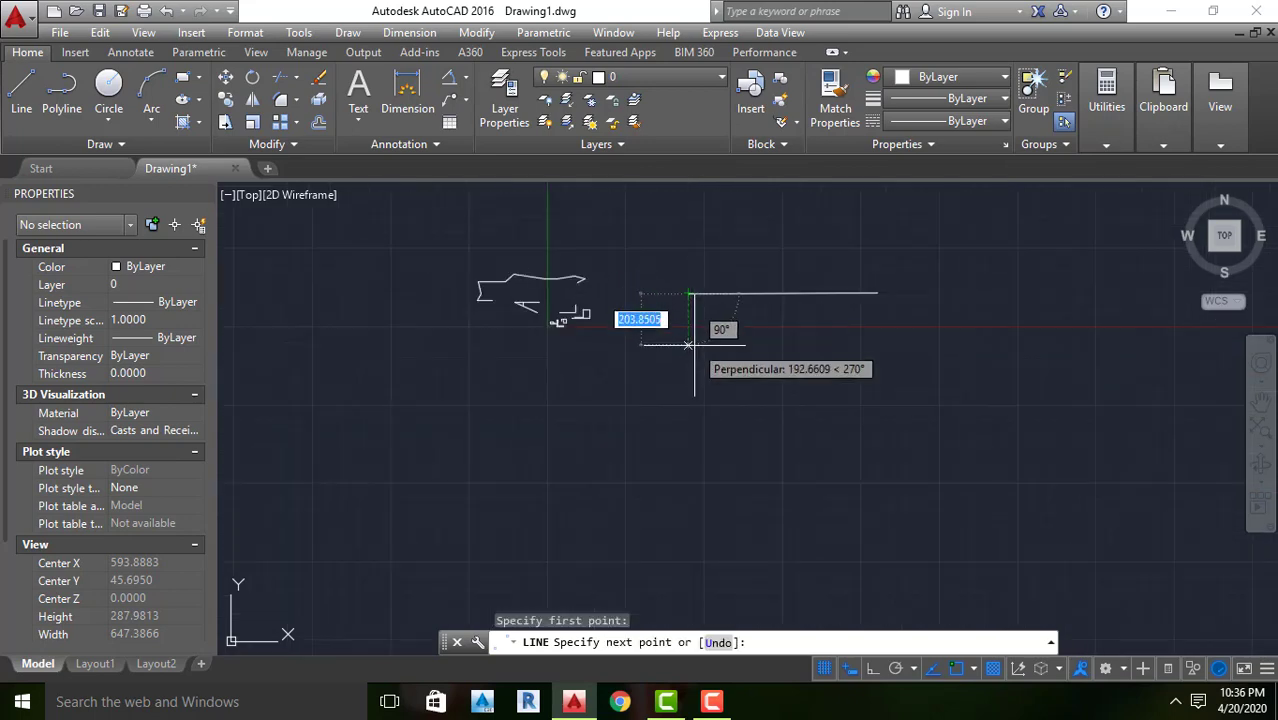
pyautogui.click(688, 454)
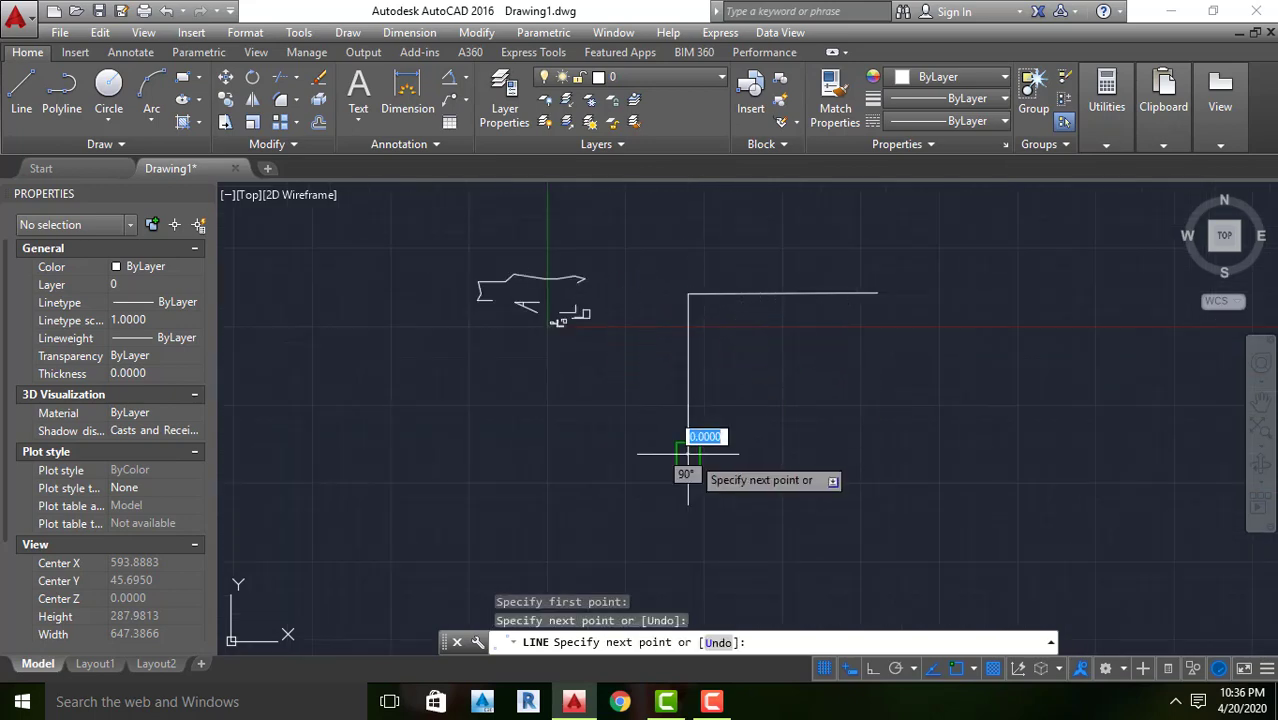
# Continue from the lower end of the vertical line with a nearly horizontal segment about 785 units long to the right
pyautogui.scroll(3, 688, 454)
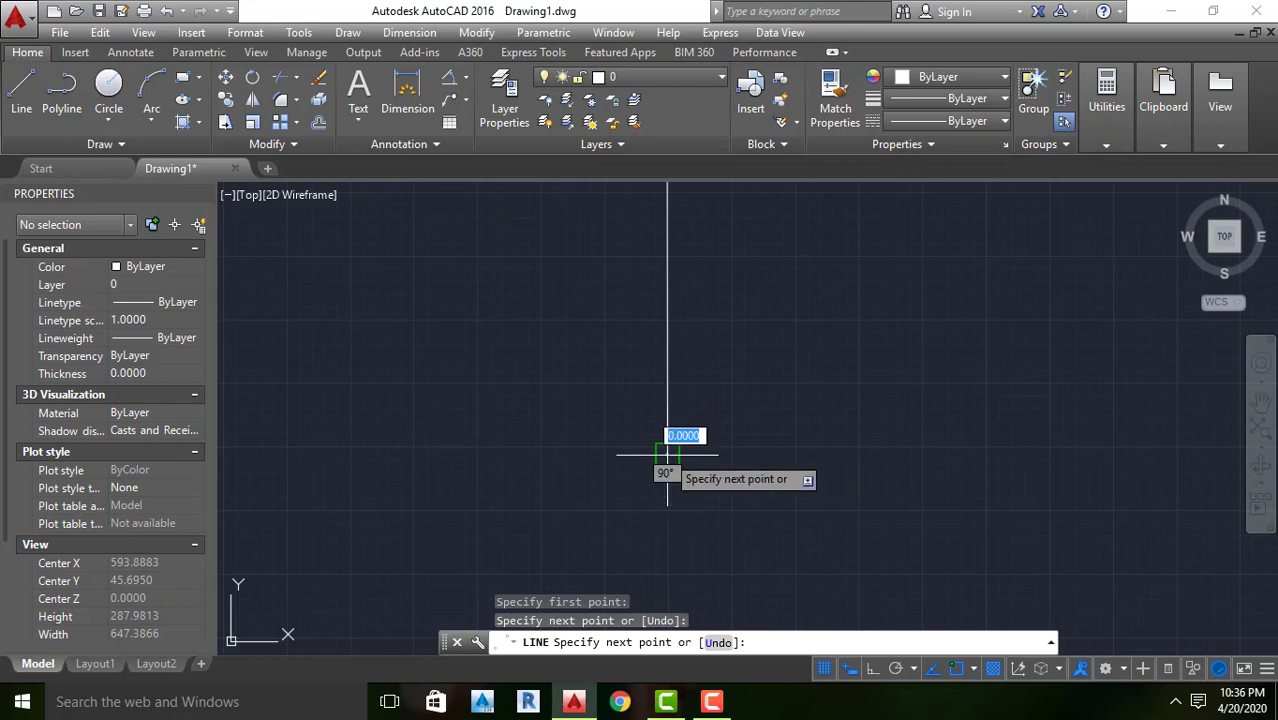
pyautogui.click(668, 455)
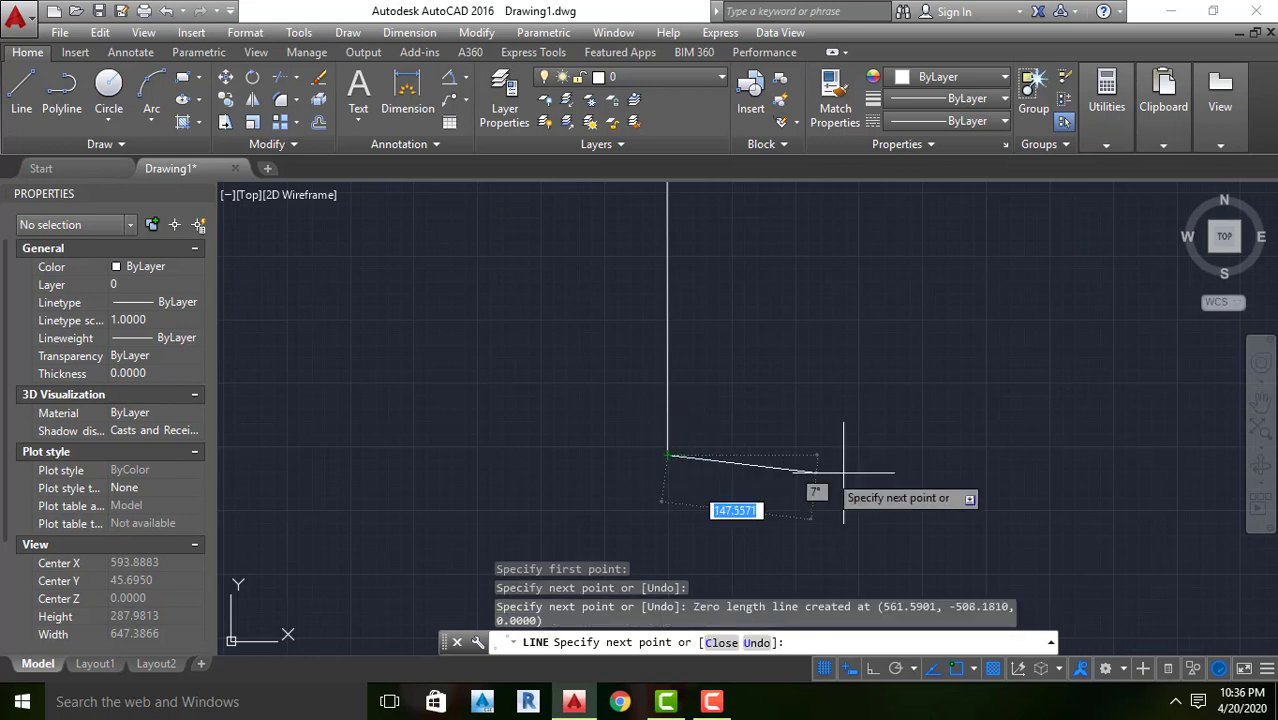
pyautogui.scroll(-3, 900, 490)
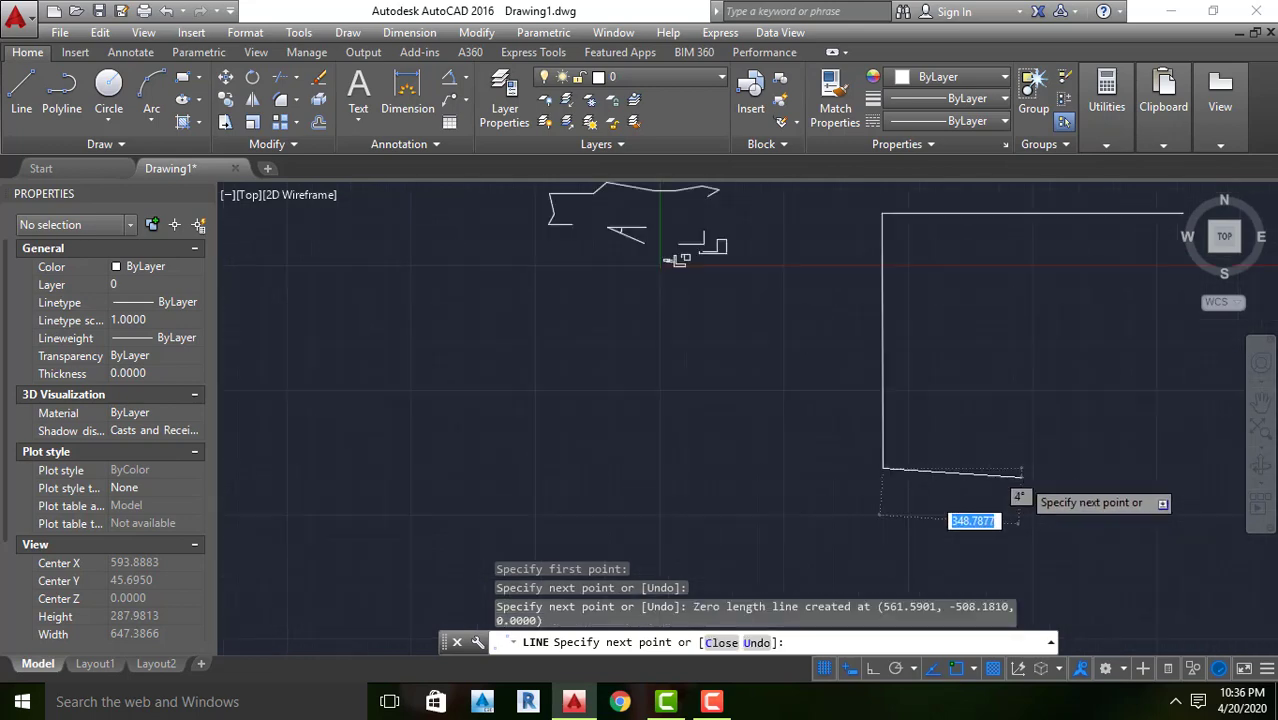
pyautogui.click(1130, 471)
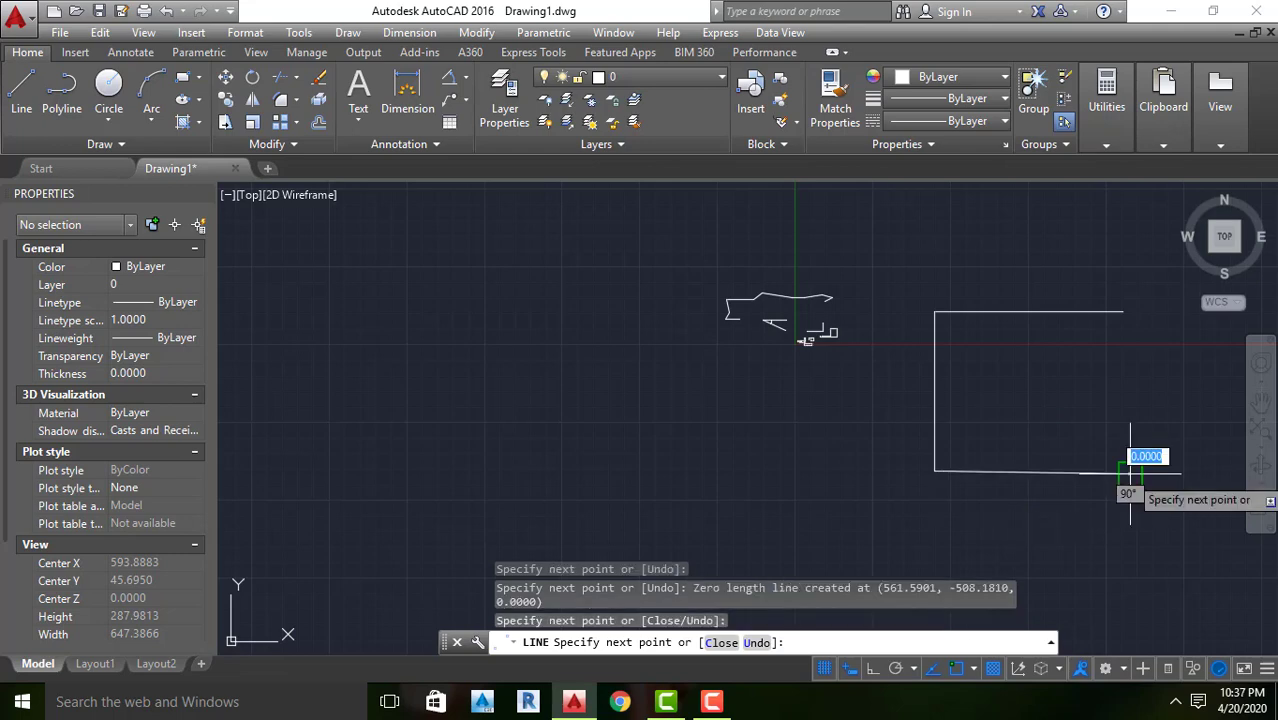
# Close the large four-sided shape with a segment up to the right endpoint of its top line and end the Line command
pyautogui.scroll(3, 1125, 472)
pyautogui.scroll(-3, 1122, 470)
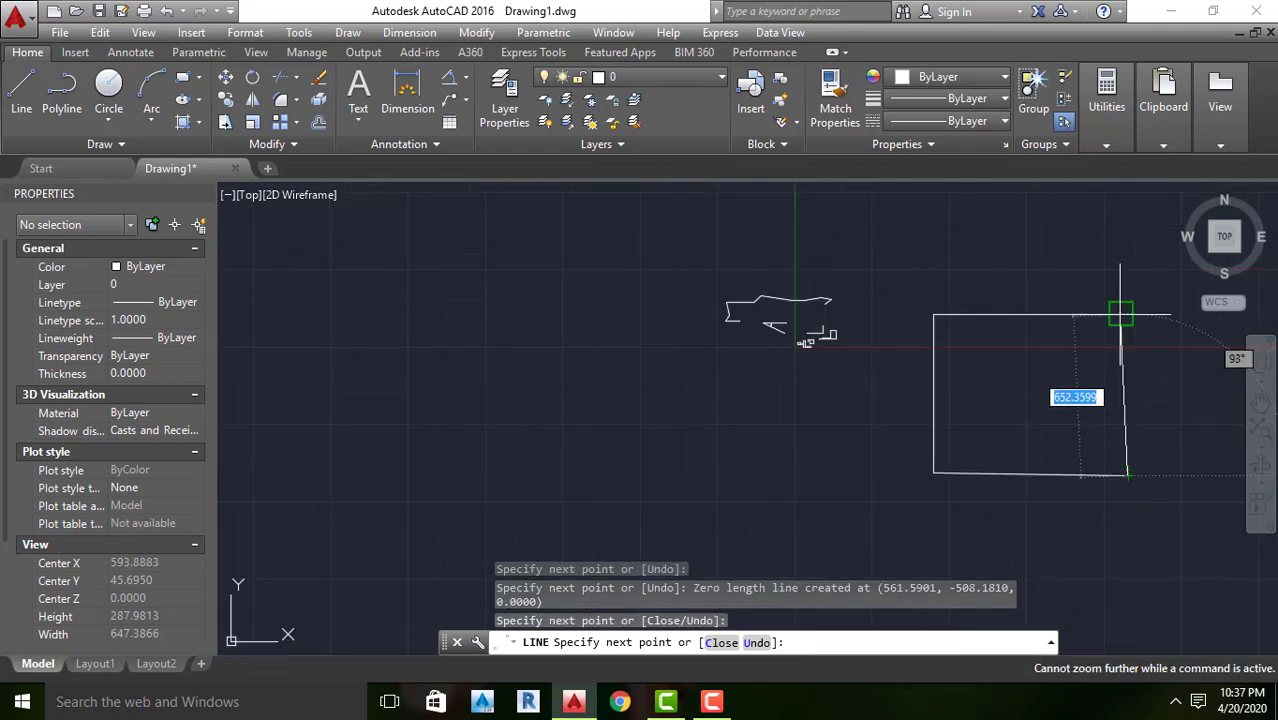
pyautogui.scroll(5, 1120, 314)
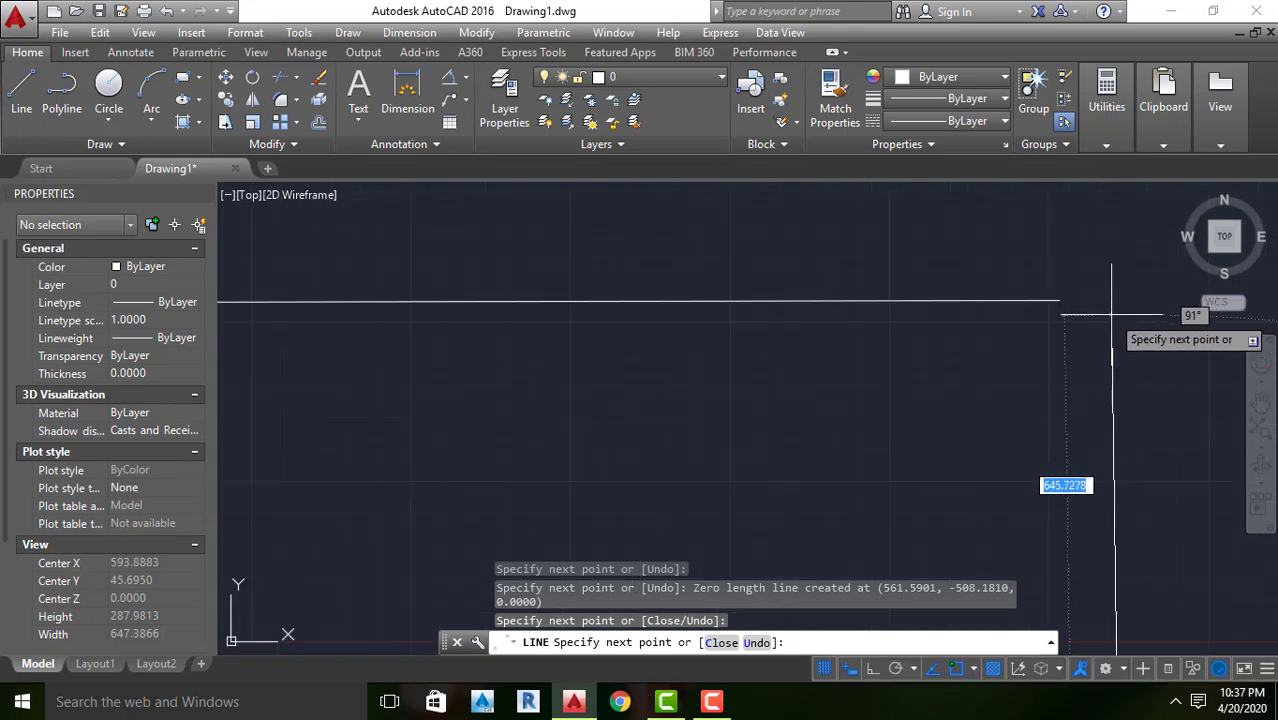
pyautogui.scroll(-5, 1050, 297)
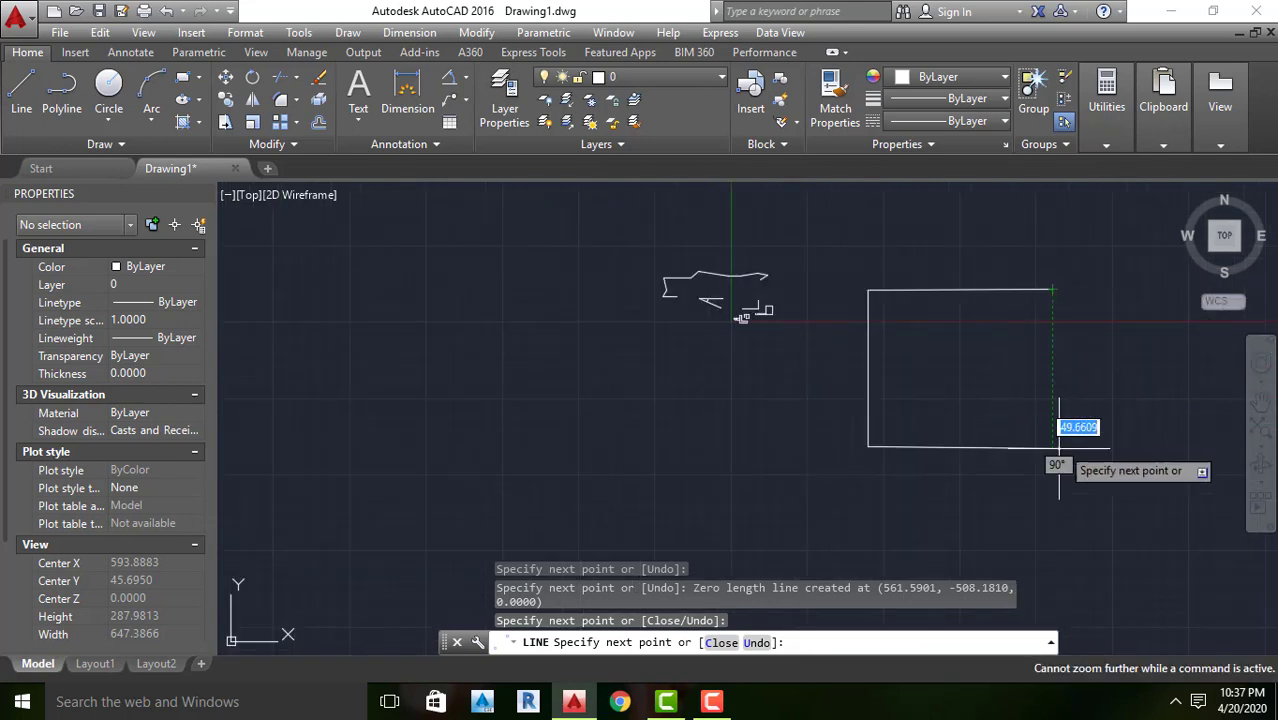
pyautogui.scroll(5, 1055, 287)
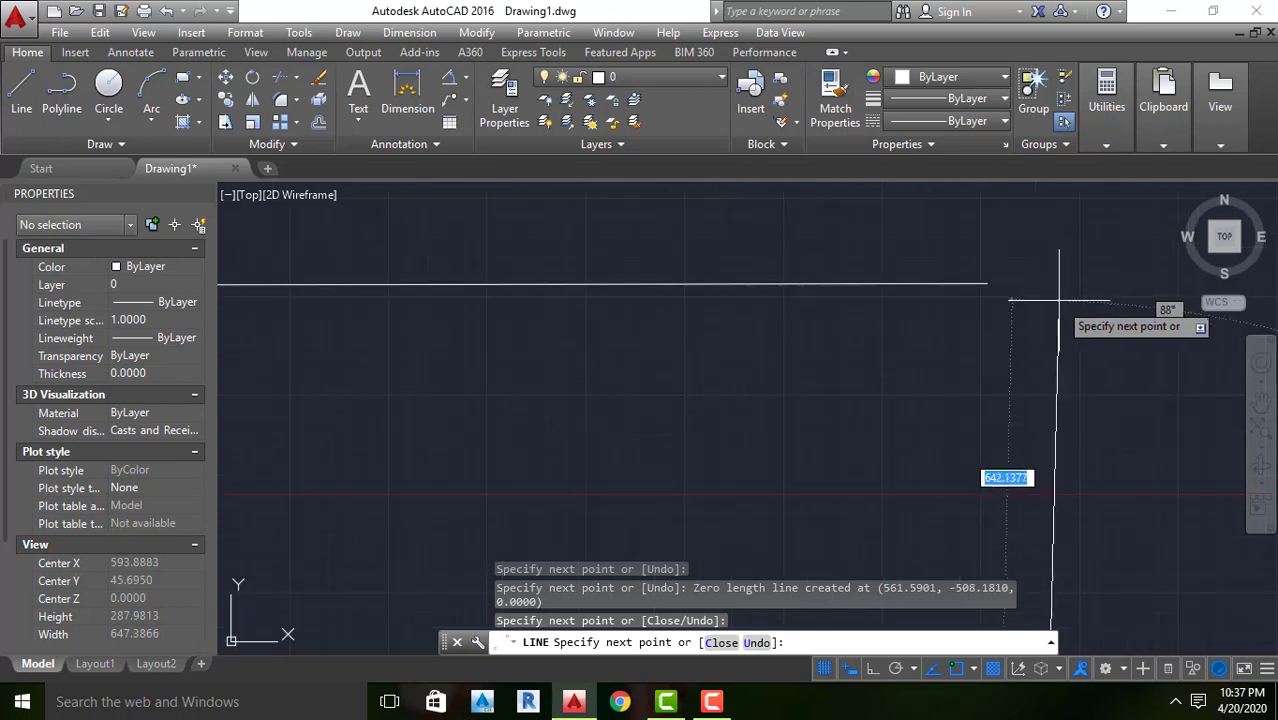
pyautogui.click(987, 285)
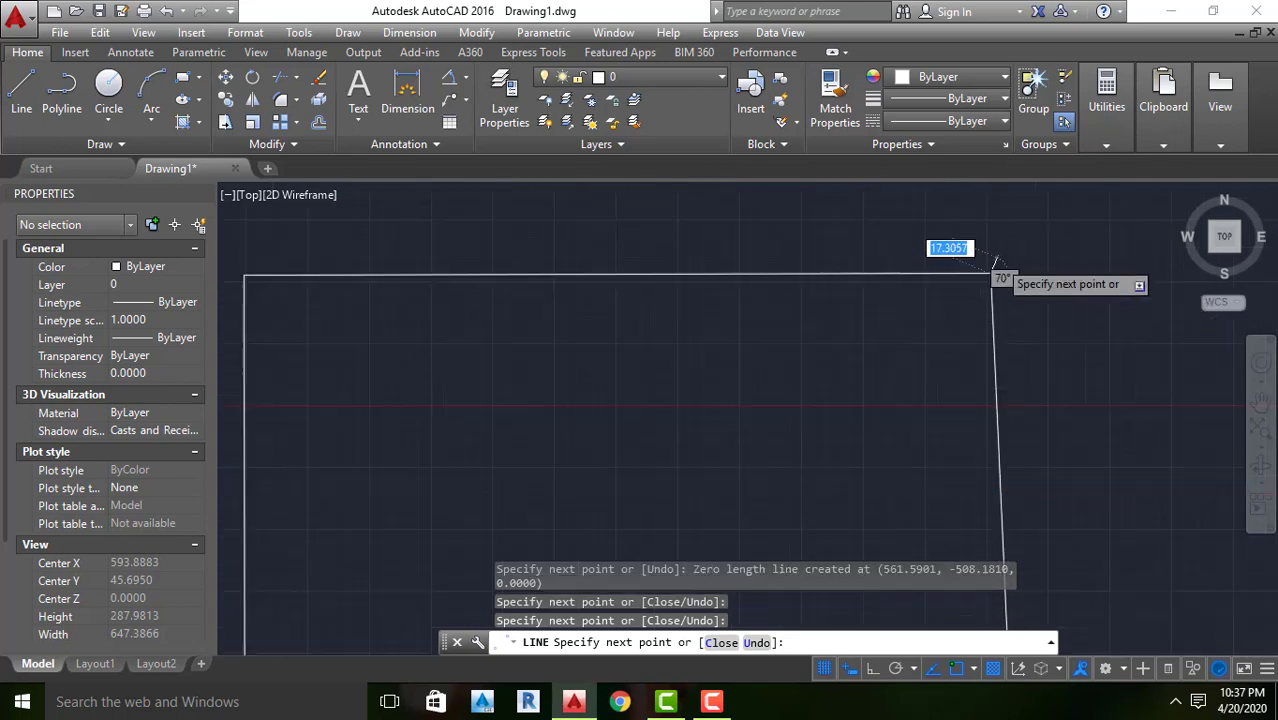
pyautogui.scroll(-5, 998, 277)
pyautogui.press('Escape')
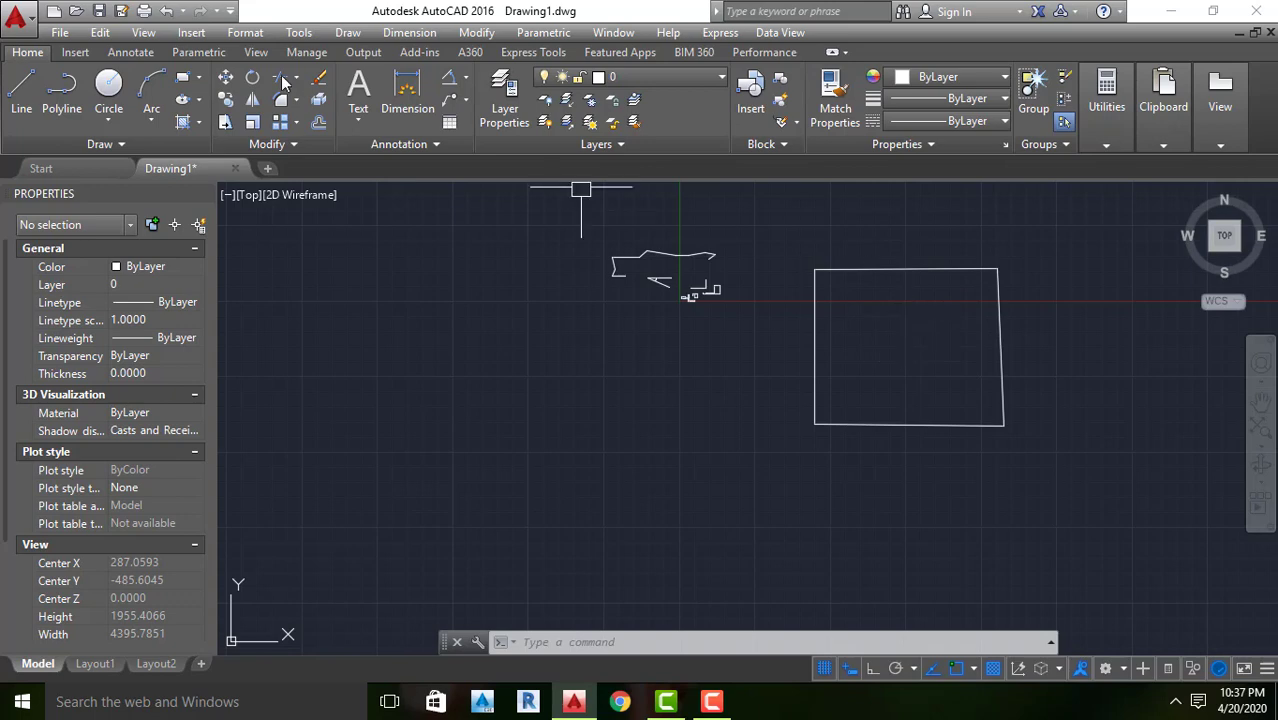
# Draw a line from the midpoint of the large shape's top edge straight down to a point inside the shape
pyautogui.write('l')
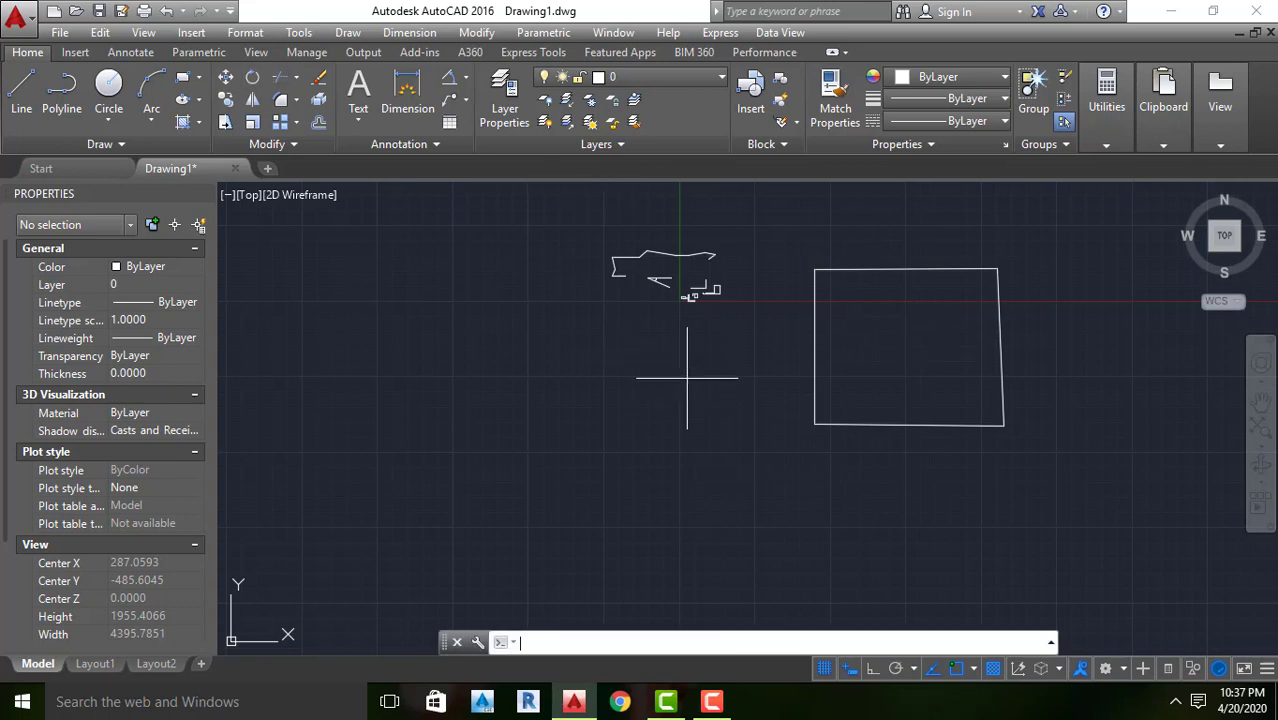
pyautogui.press('Return')
pyautogui.scroll(4, 912, 280)
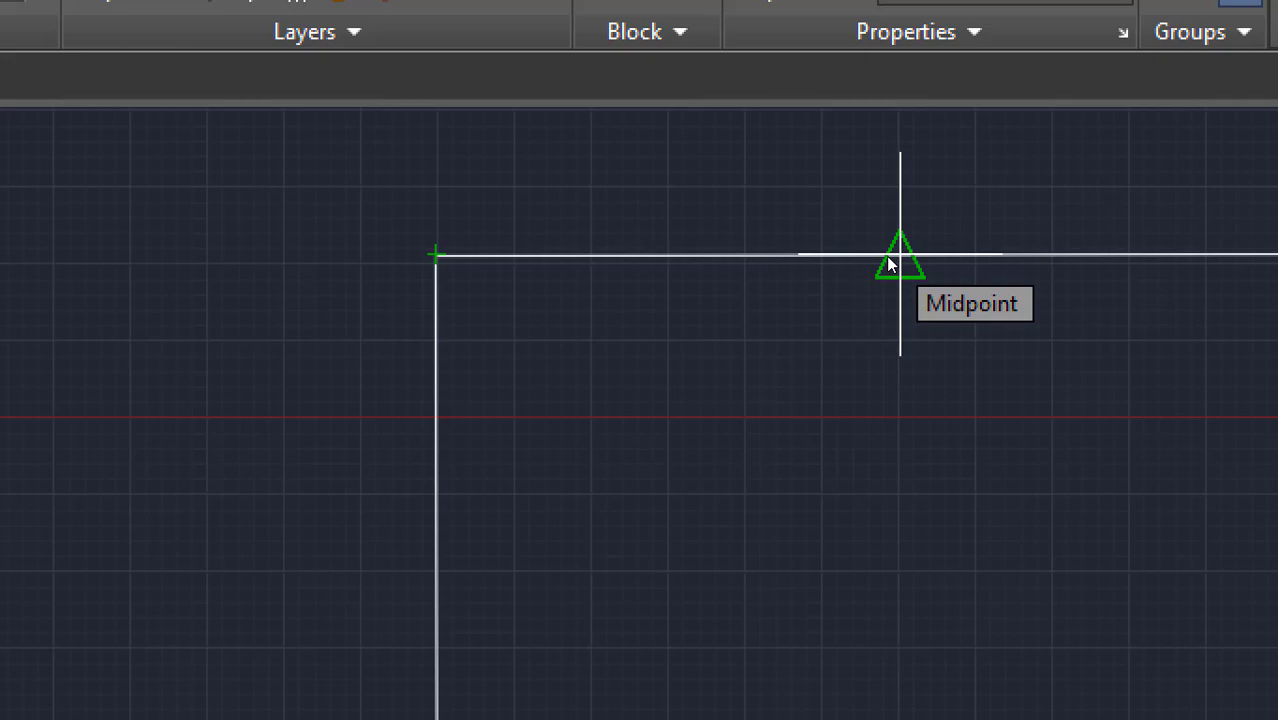
pyautogui.click(891, 262)
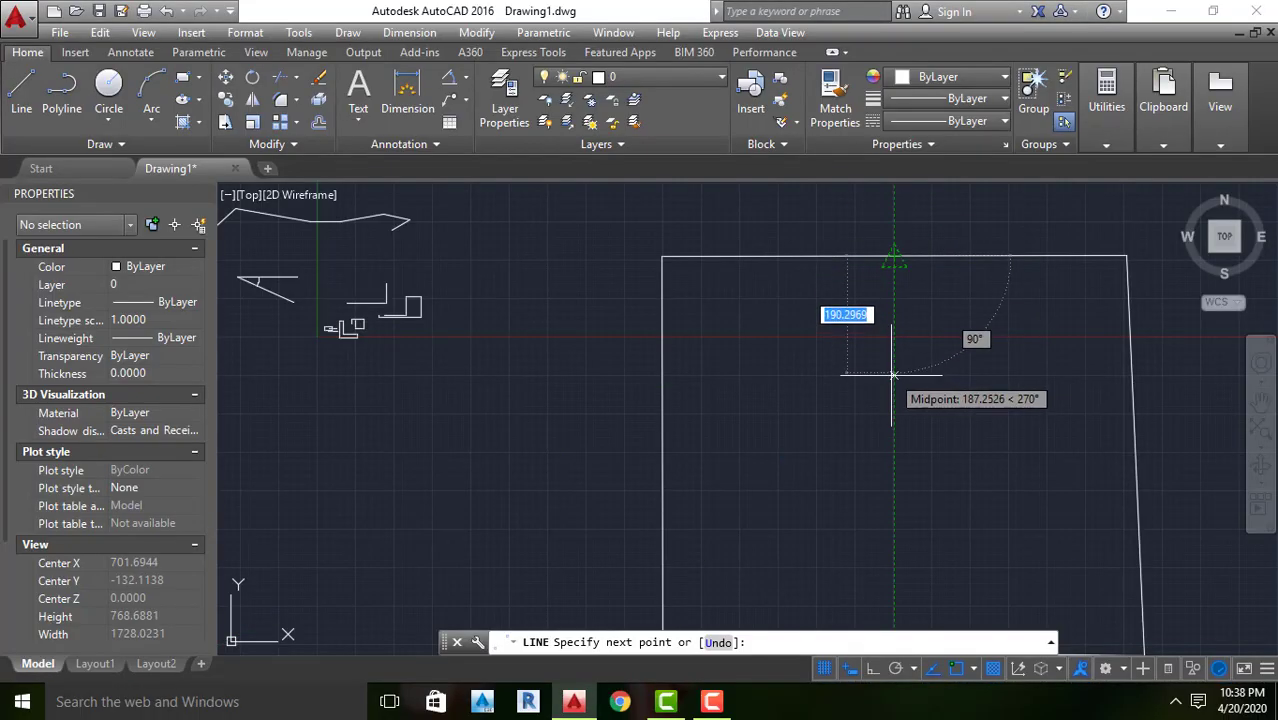
pyautogui.click(894, 496)
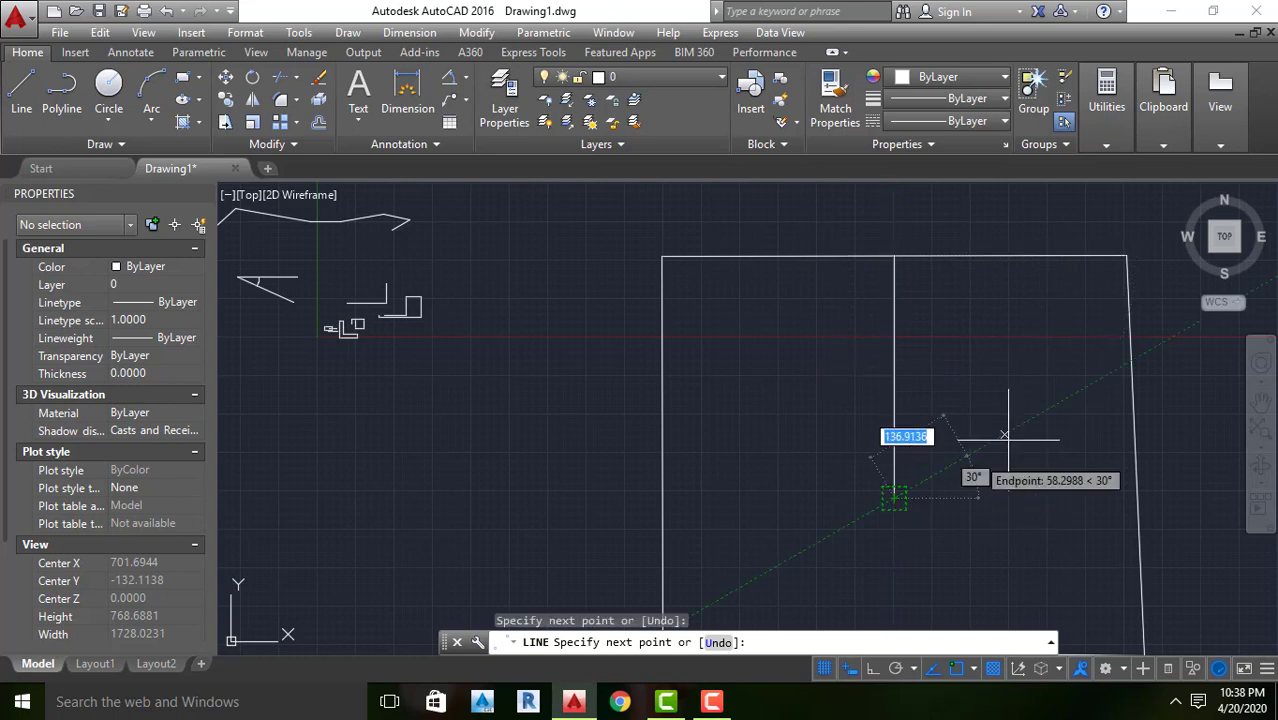
pyautogui.press('Return')
pyautogui.scroll(-3, 875, 312)
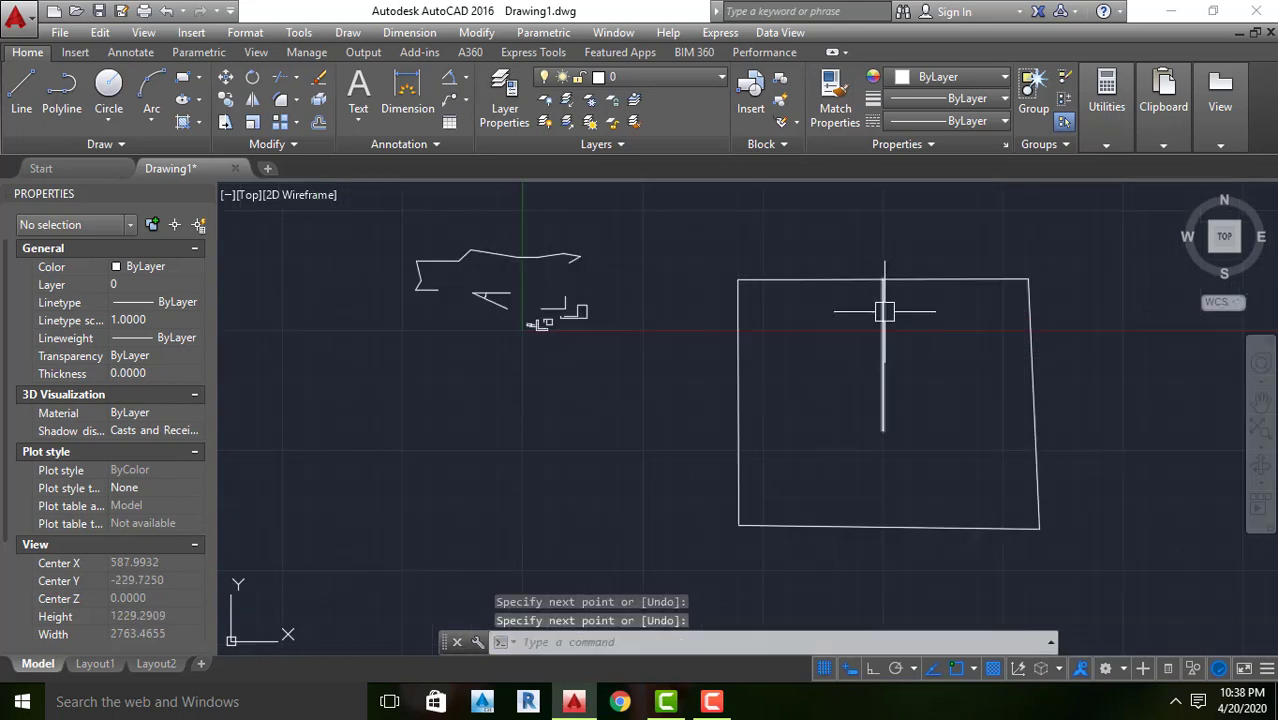
# With Ortho on, draw a vertical line from the top edge's midpoint up to about (938, 354) above the large shape
pyautogui.scroll(7, 888, 290)
pyautogui.press('Return')
pyautogui.click(867, 275)
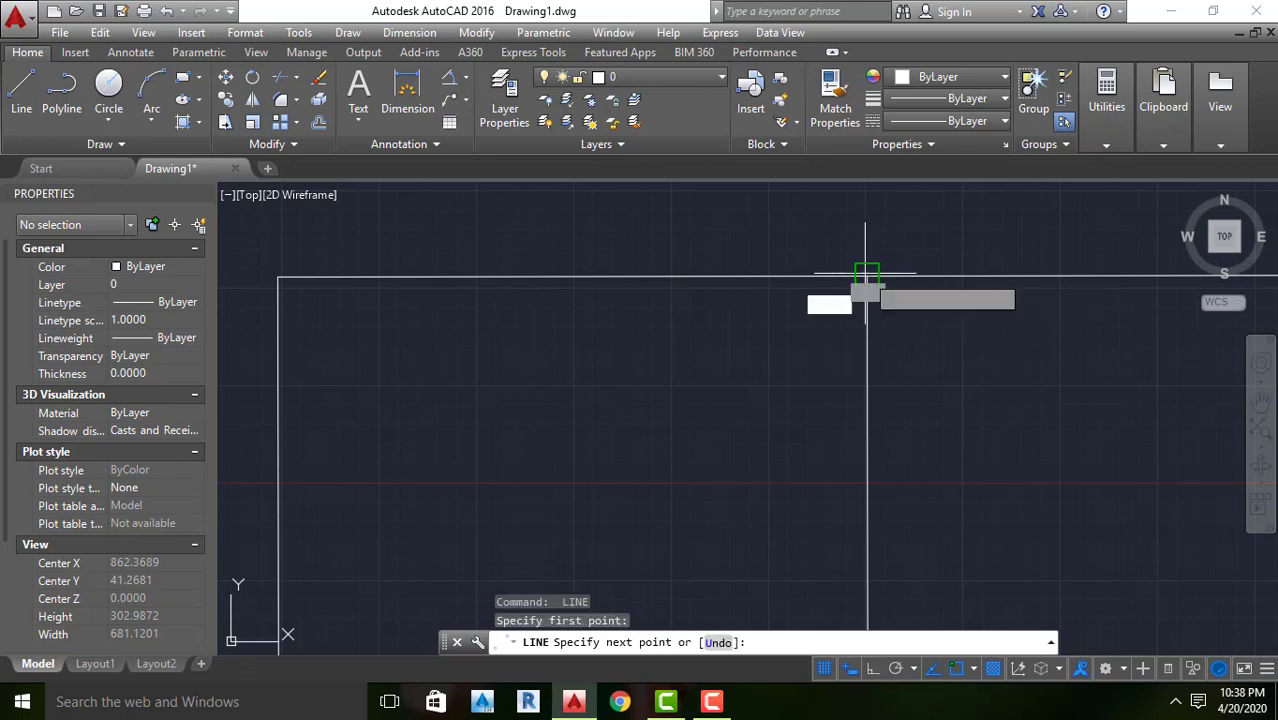
pyautogui.scroll(-6, 872, 288)
pyautogui.scroll(6, 868, 220)
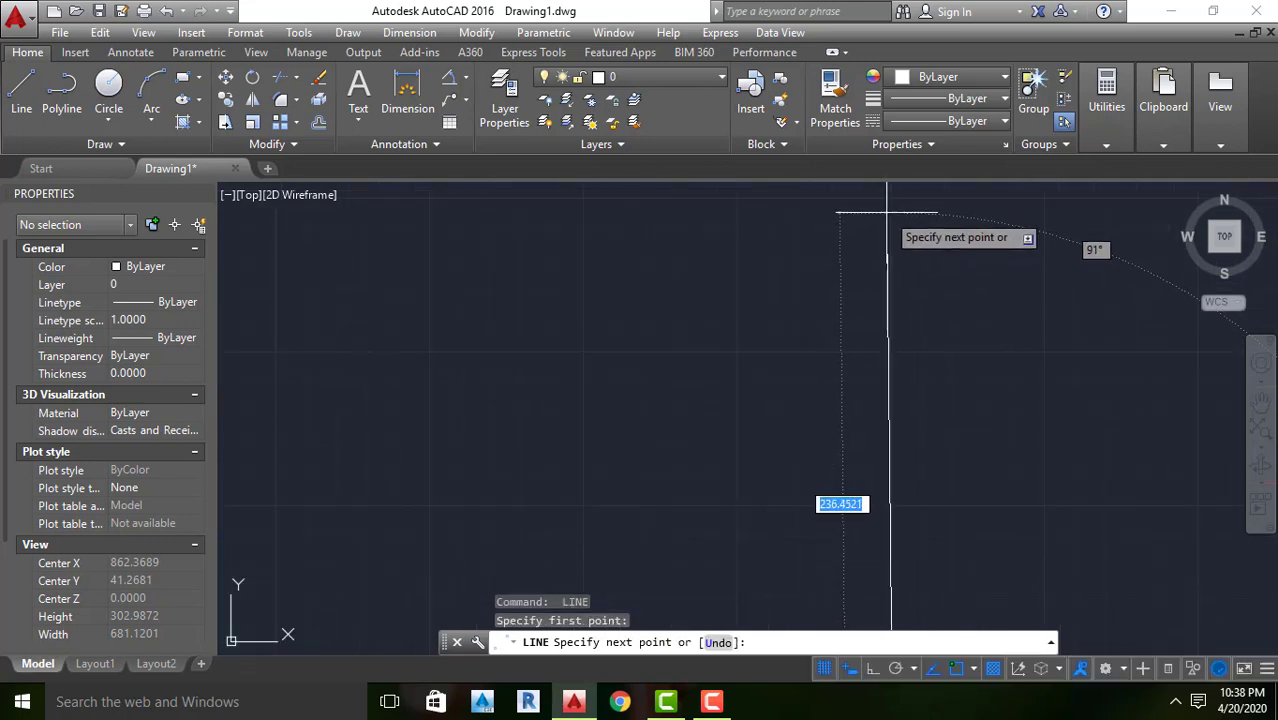
pyautogui.scroll(-1, 887, 212)
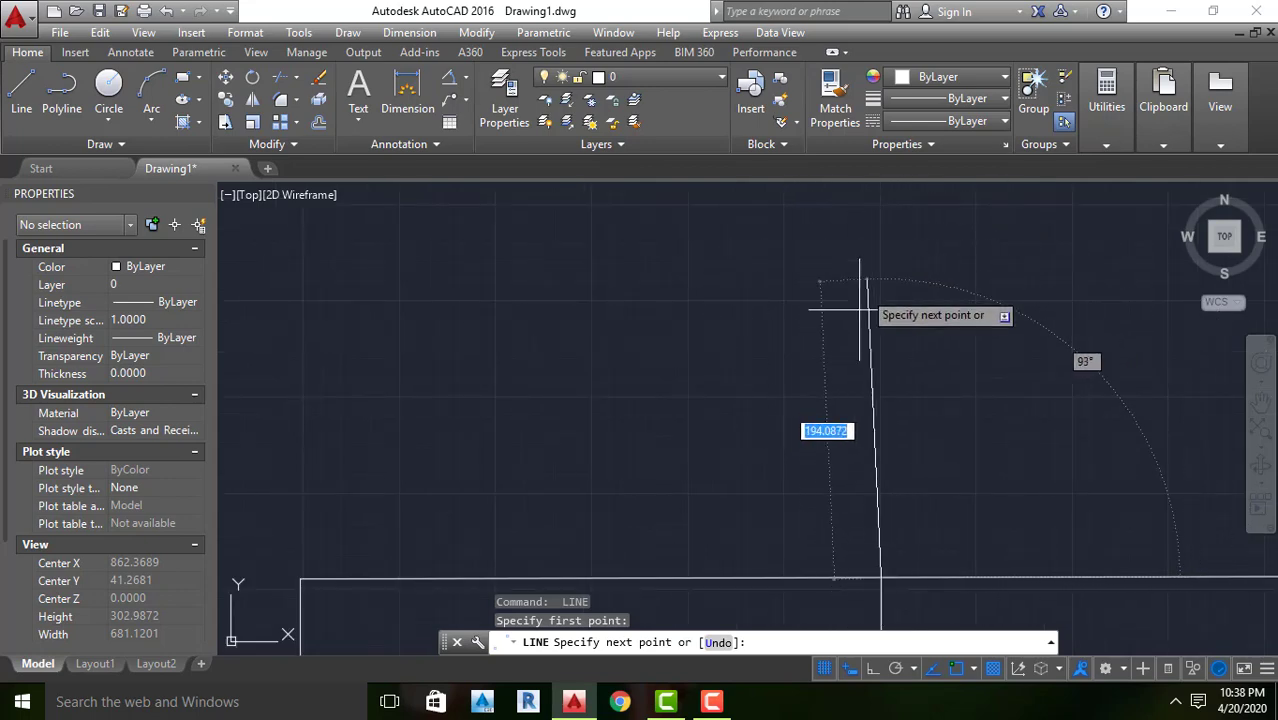
pyautogui.click(870, 673)
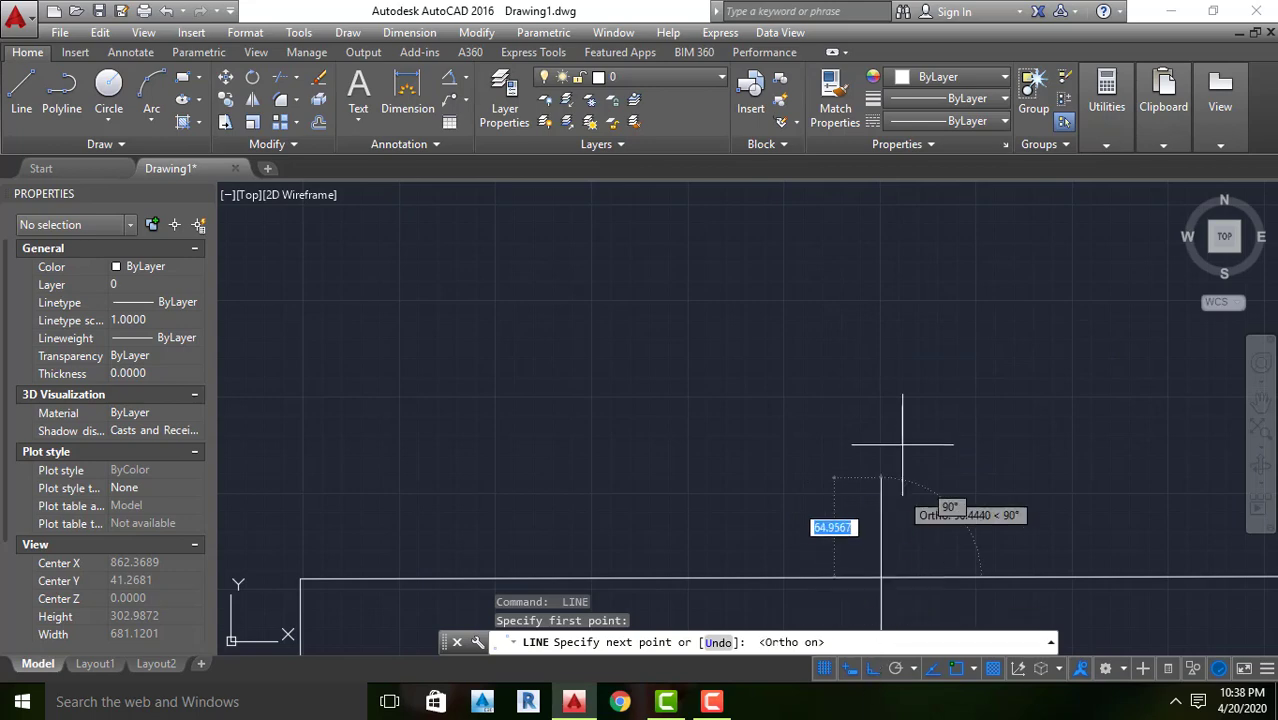
pyautogui.click(881, 239)
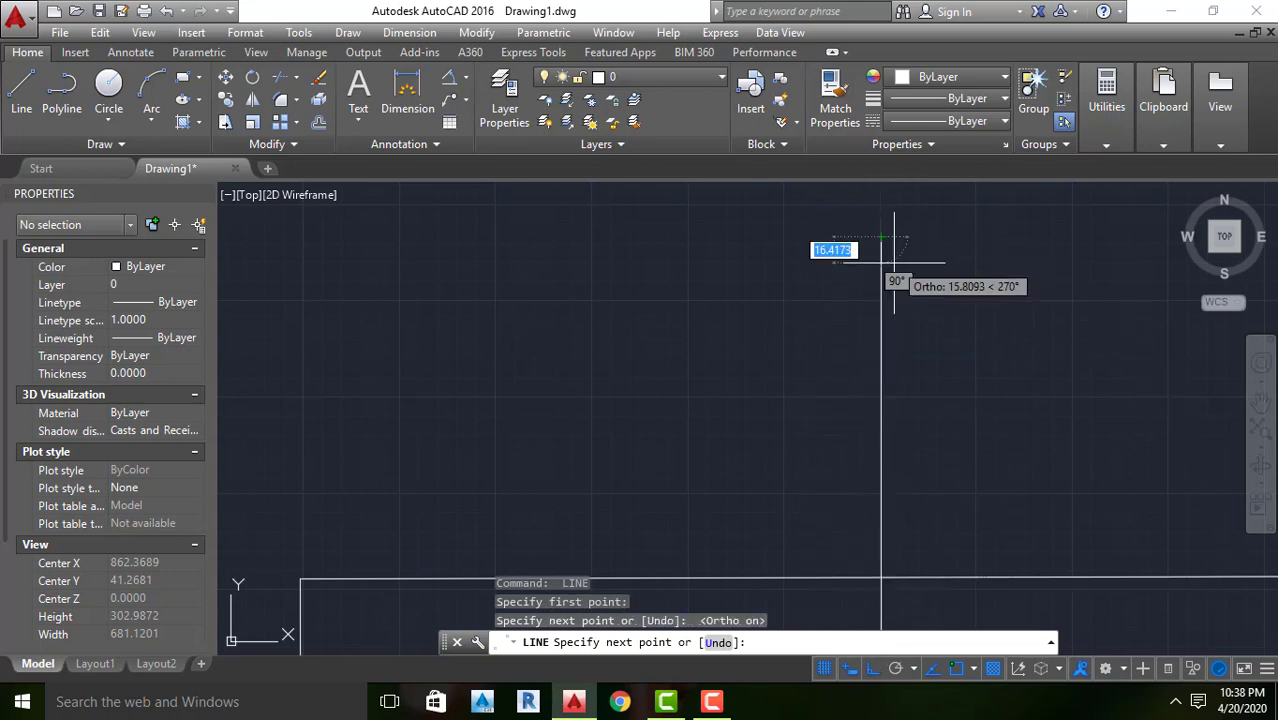
pyautogui.press('Return')
pyautogui.scroll(-4, 726, 252)
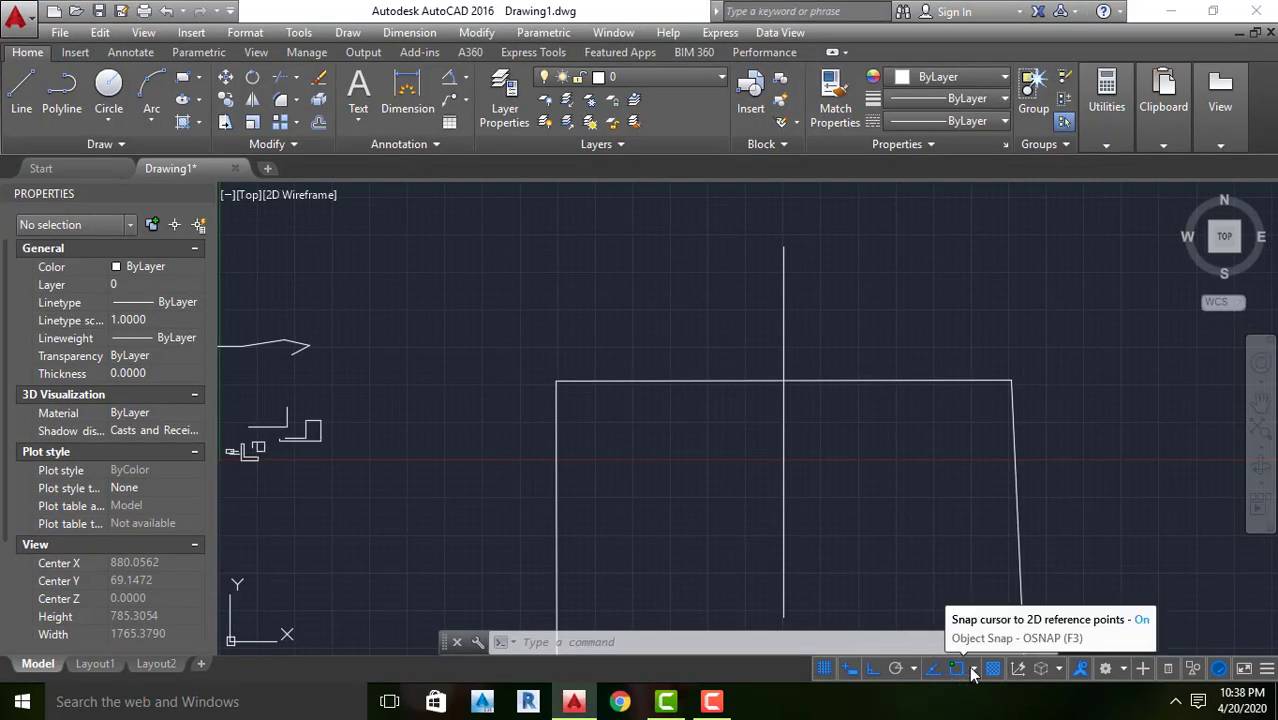
# Turn off the Endpoint, Midpoint and Center object snaps
pyautogui.click(975, 669)
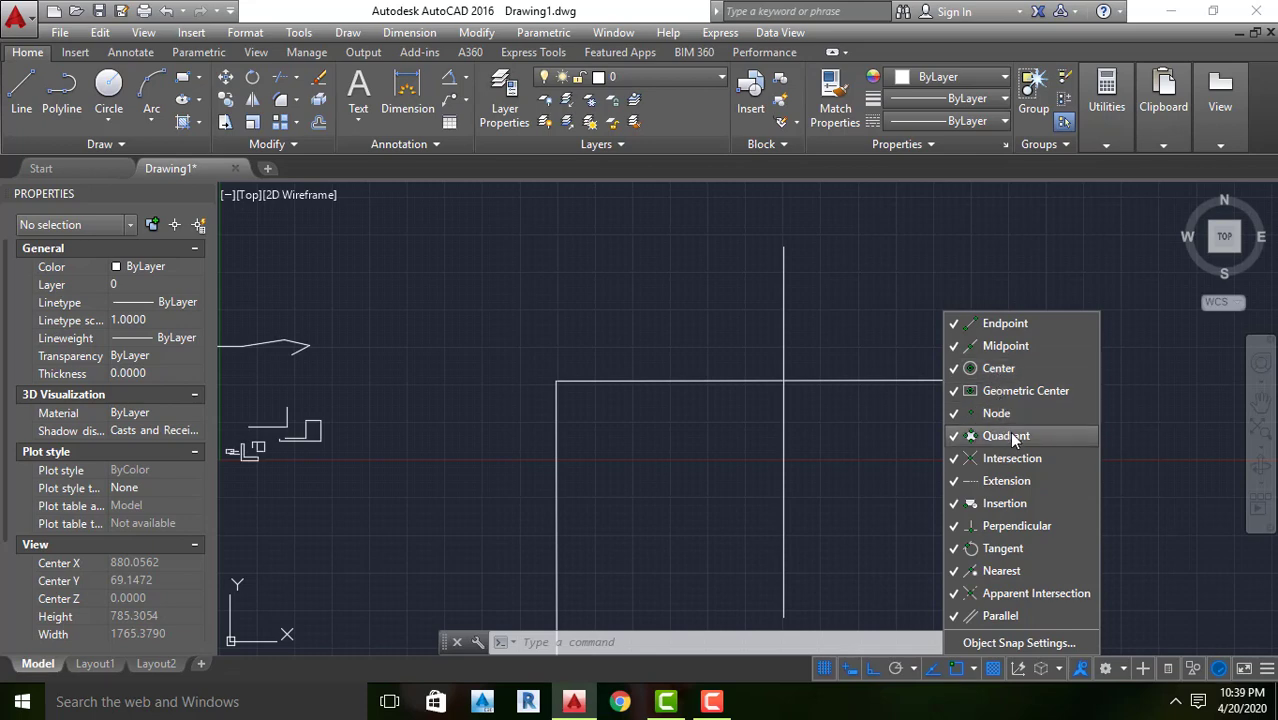
pyautogui.click(985, 325)
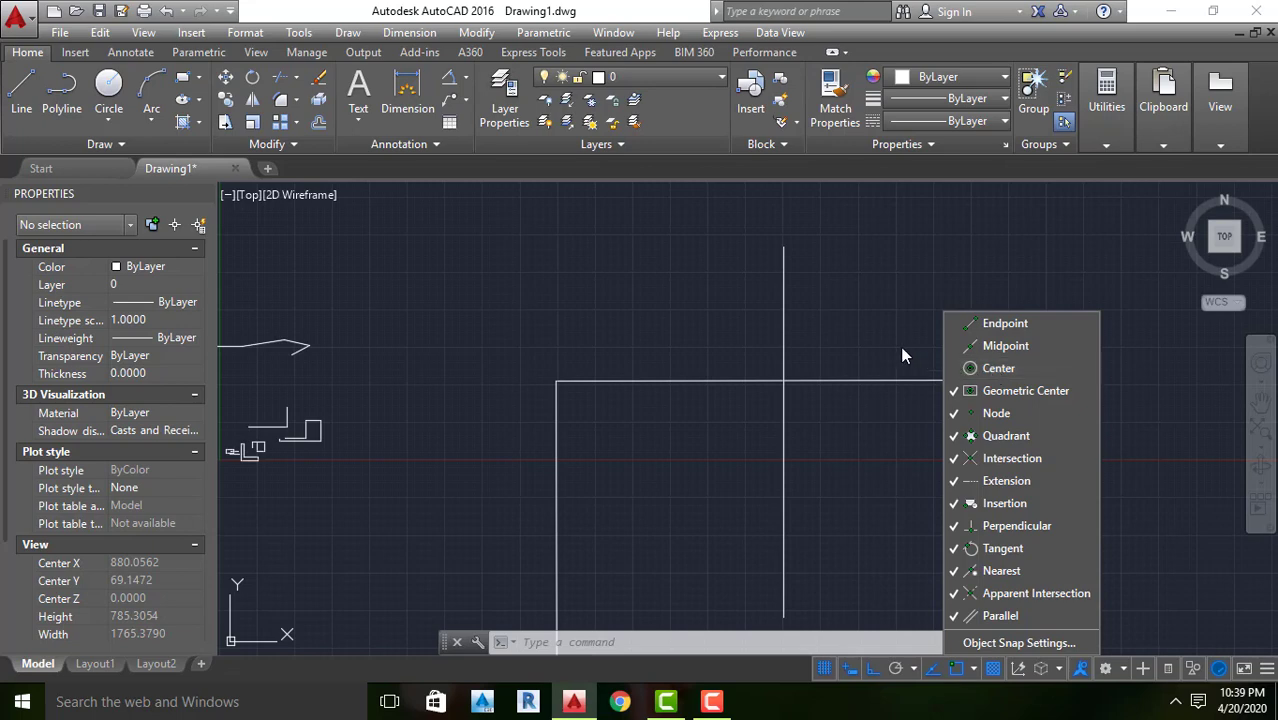
# Draw a horizontal line about 370 units long to the right from the top of the vertical line, picking its start with the Nearest snap
pyautogui.press('Return')
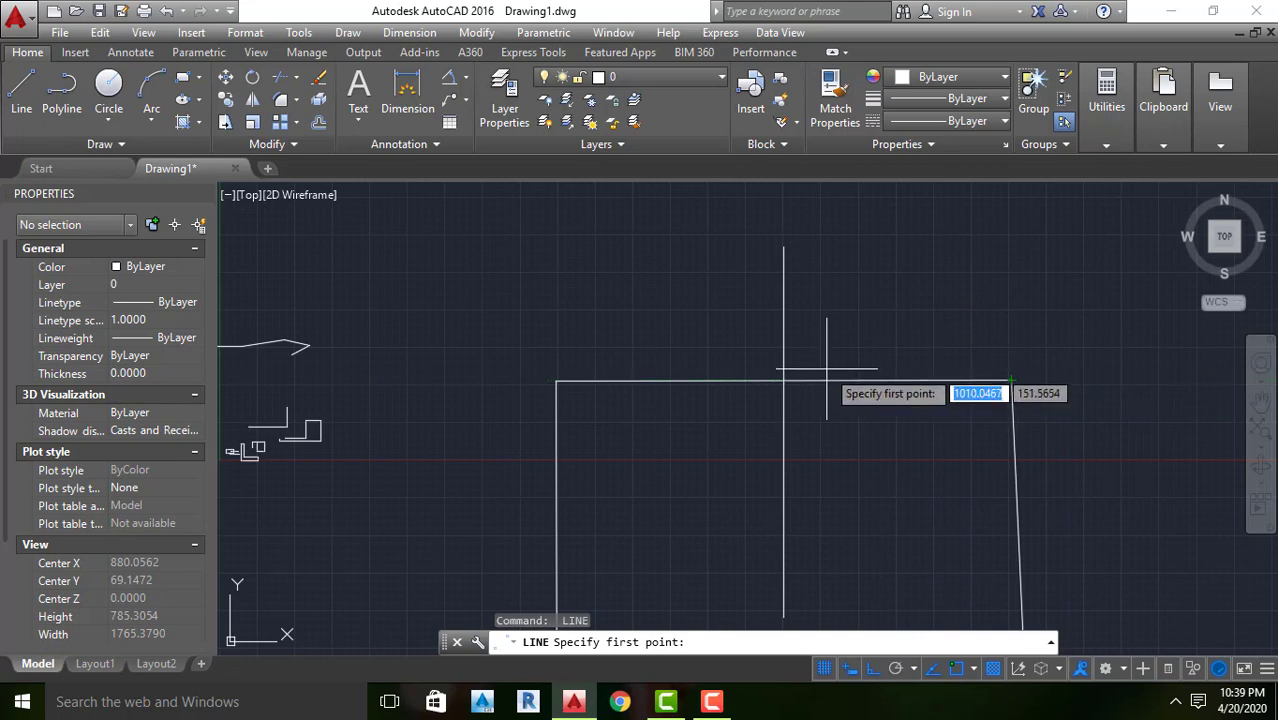
pyautogui.scroll(-2, 700, 285)
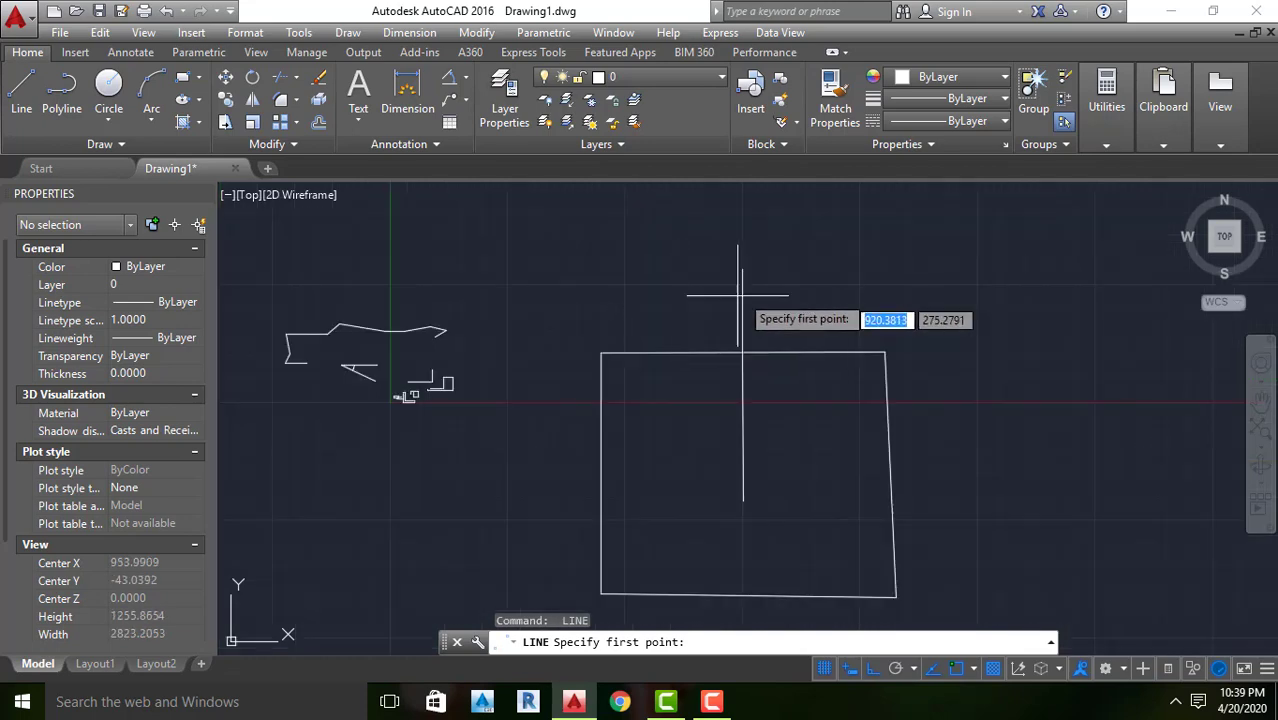
pyautogui.scroll(8, 730, 275)
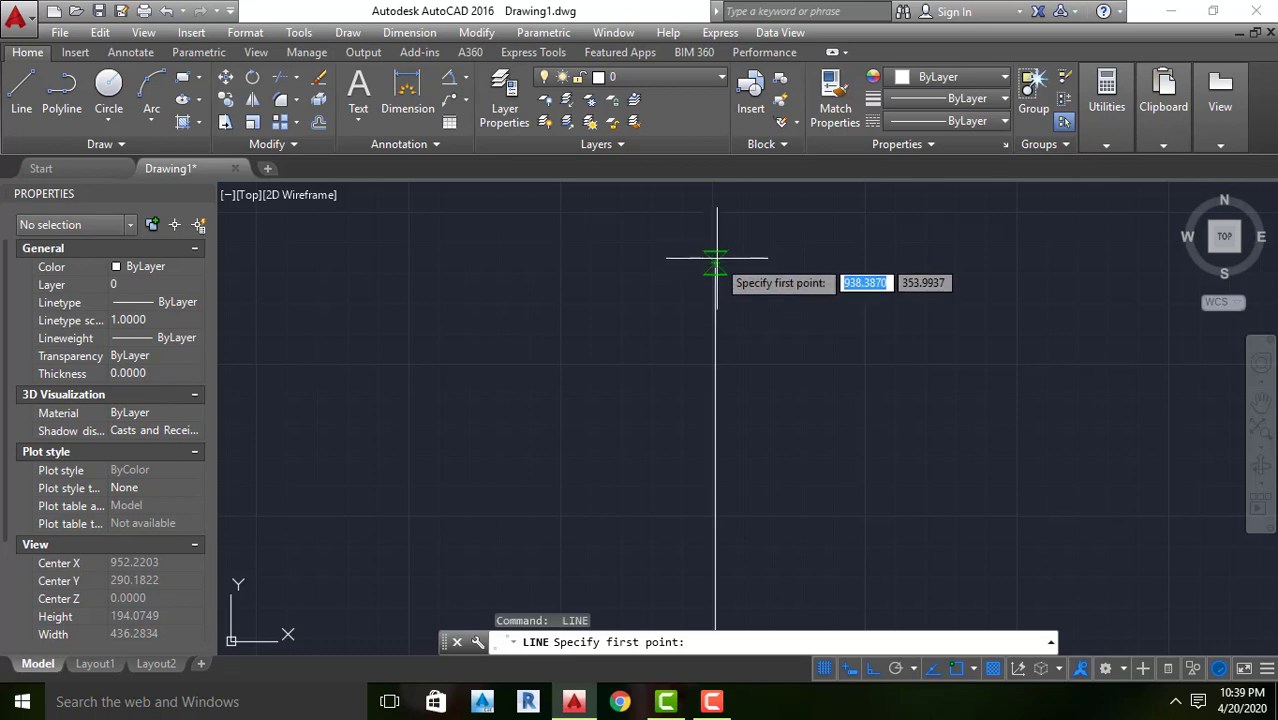
pyautogui.scroll(6, 712, 265)
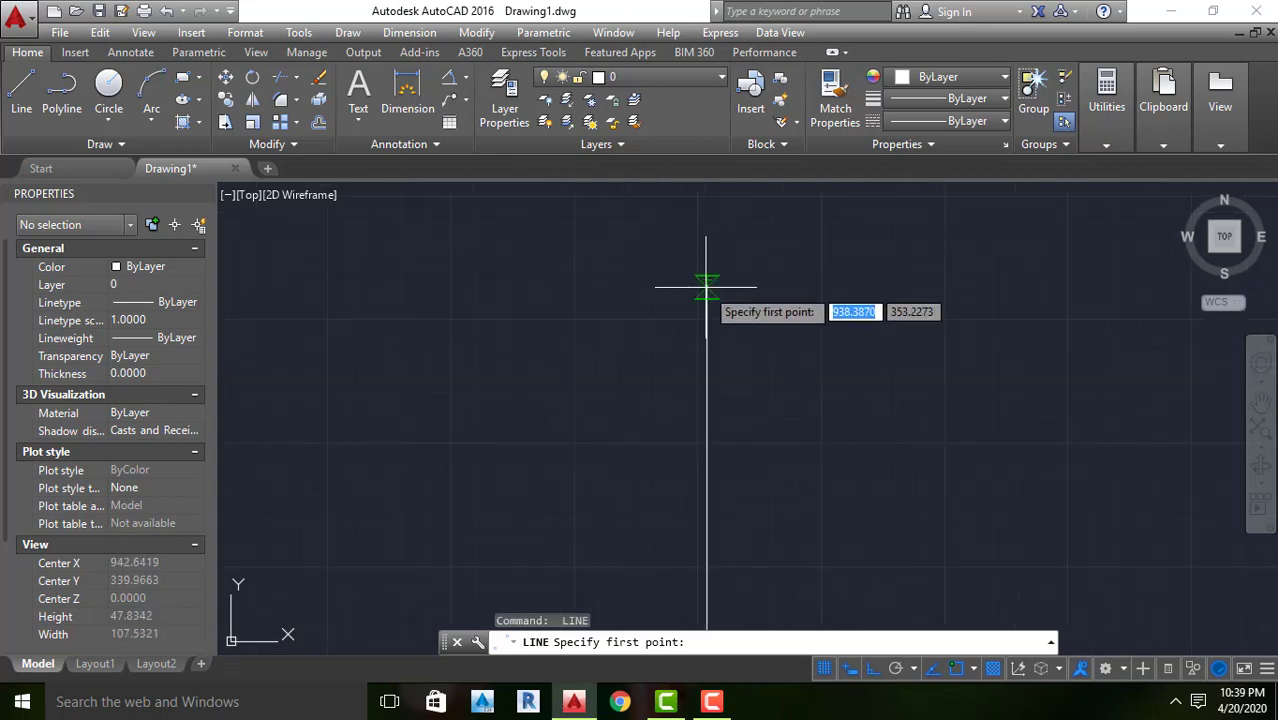
pyautogui.scroll(-2, 707, 272)
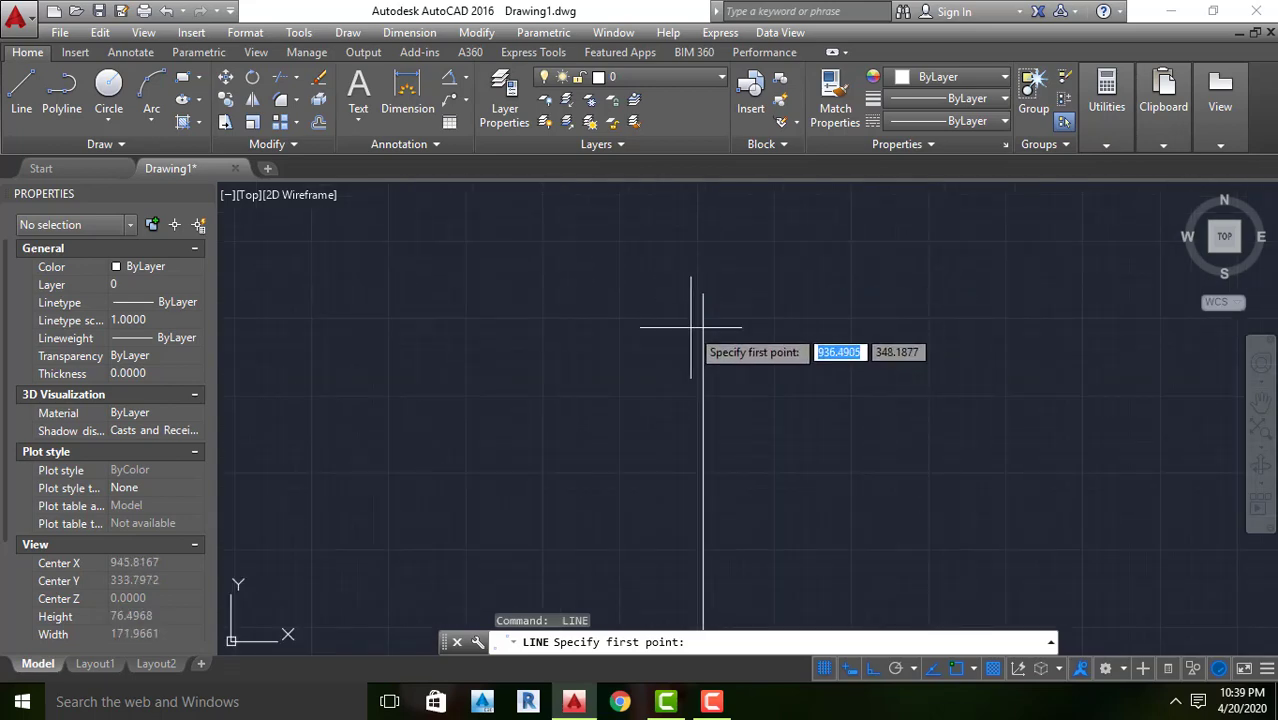
pyautogui.scroll(-8, 704, 310)
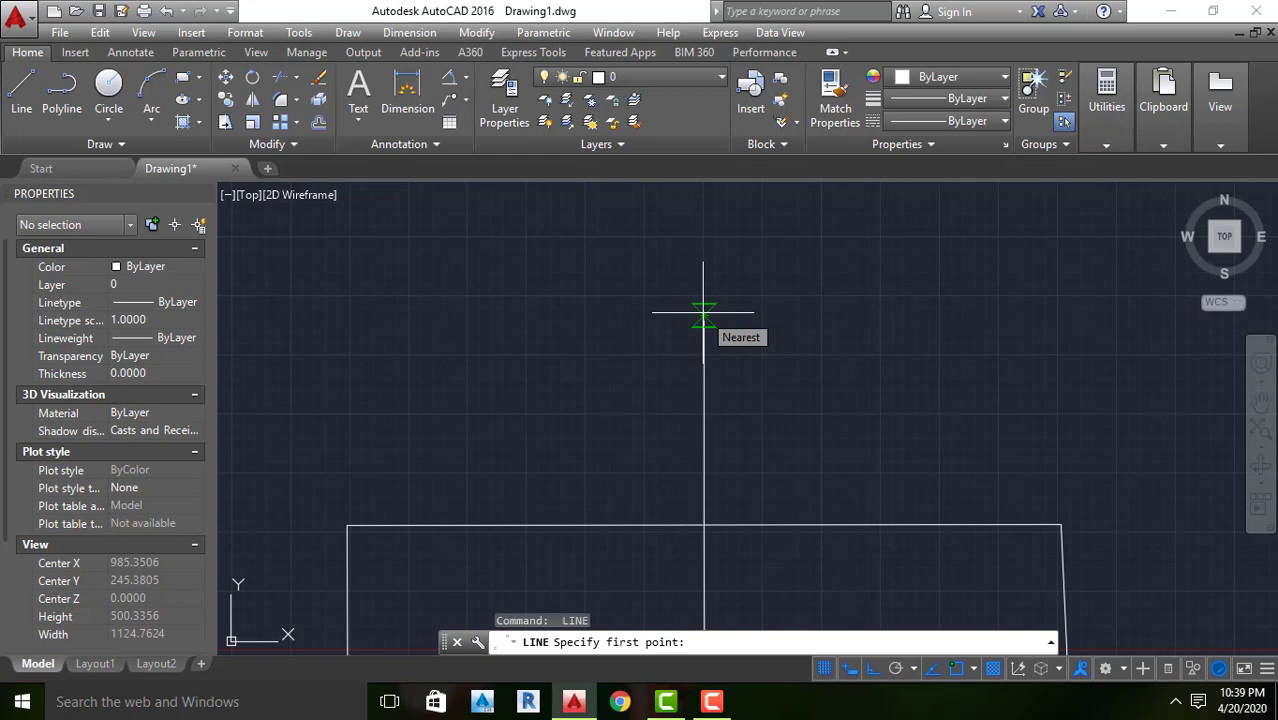
pyautogui.click(704, 313)
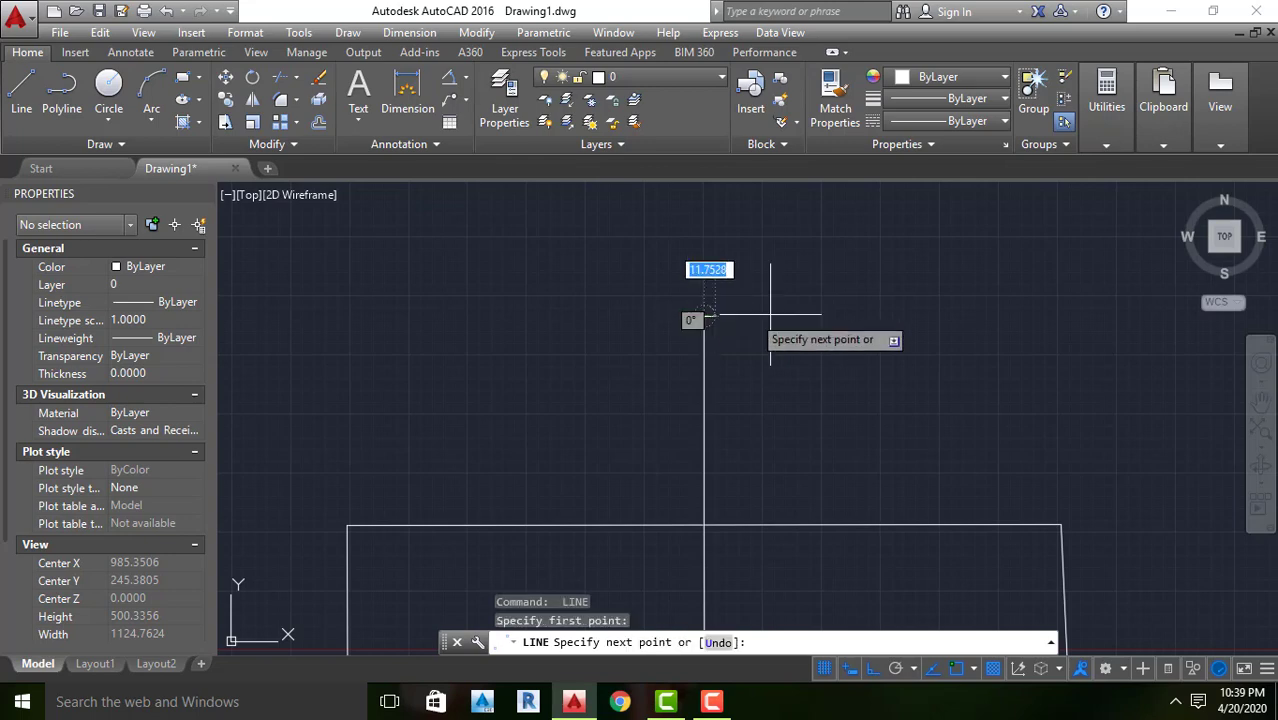
pyautogui.click(1057, 317)
pyautogui.press('Return')
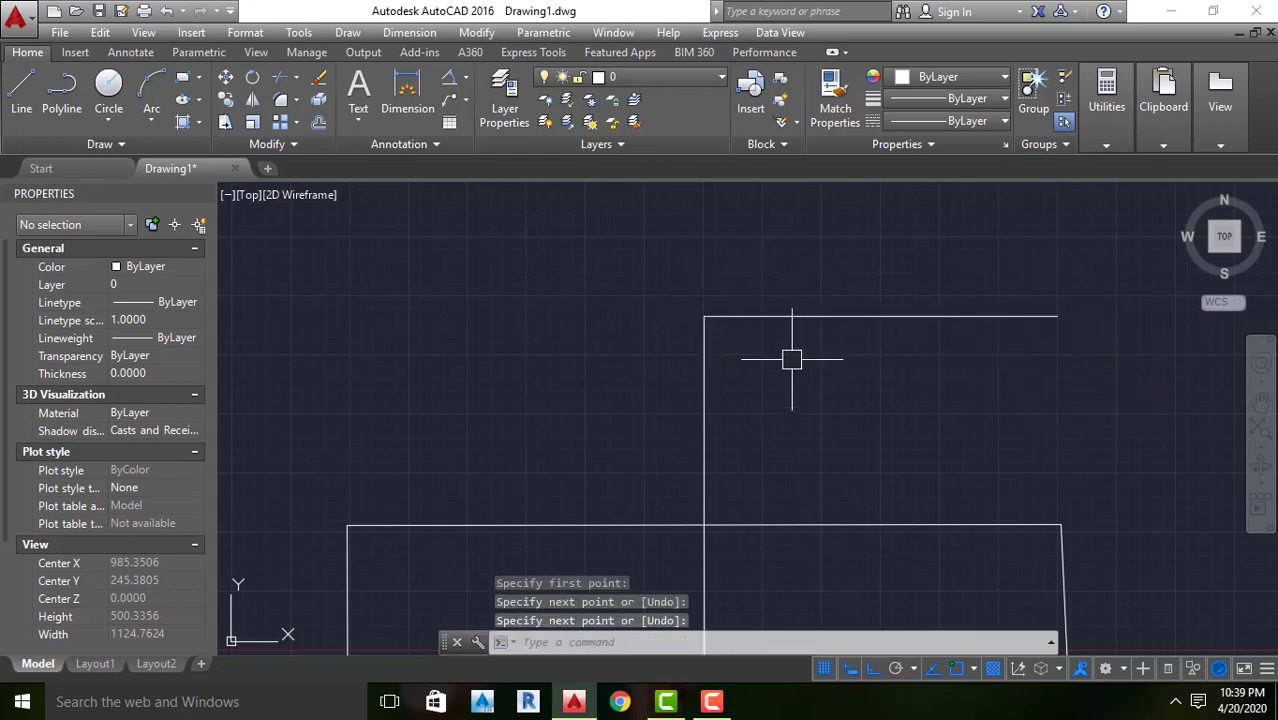
# Examine closely whether the new horizontal line meets the top end of the vertical line
pyautogui.scroll(10, 733, 347)
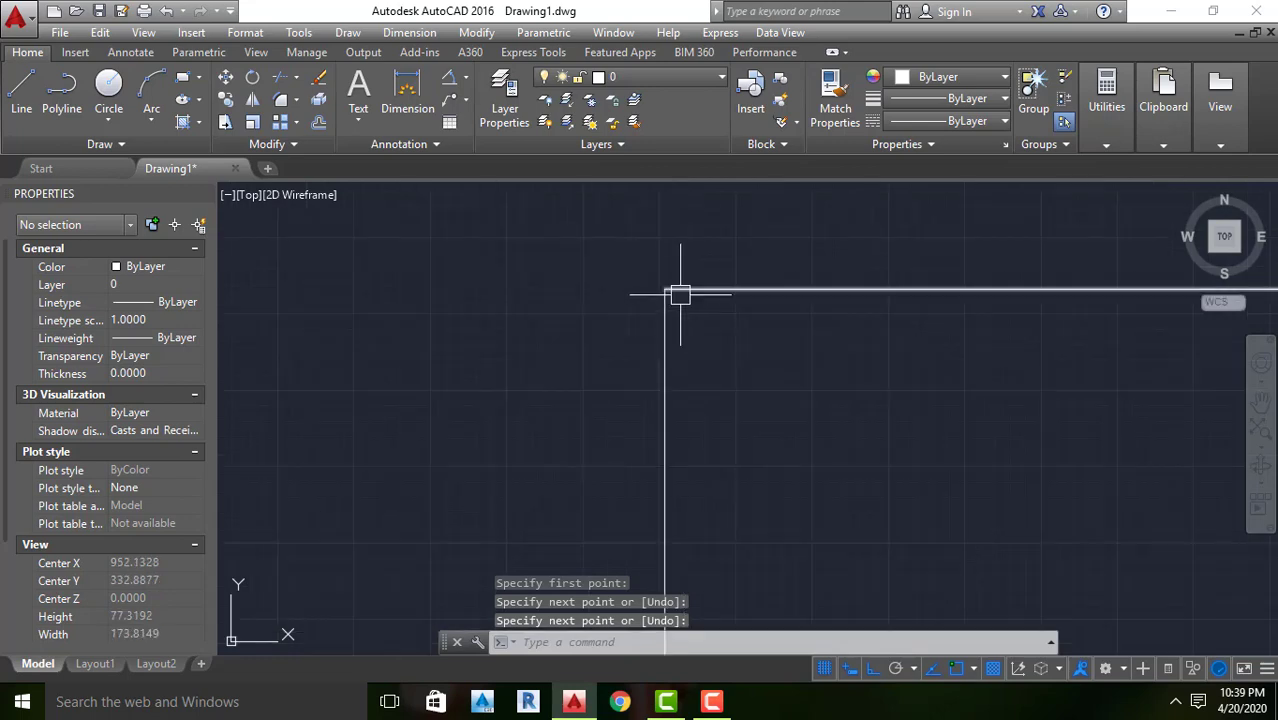
pyautogui.scroll(15, 585, 257)
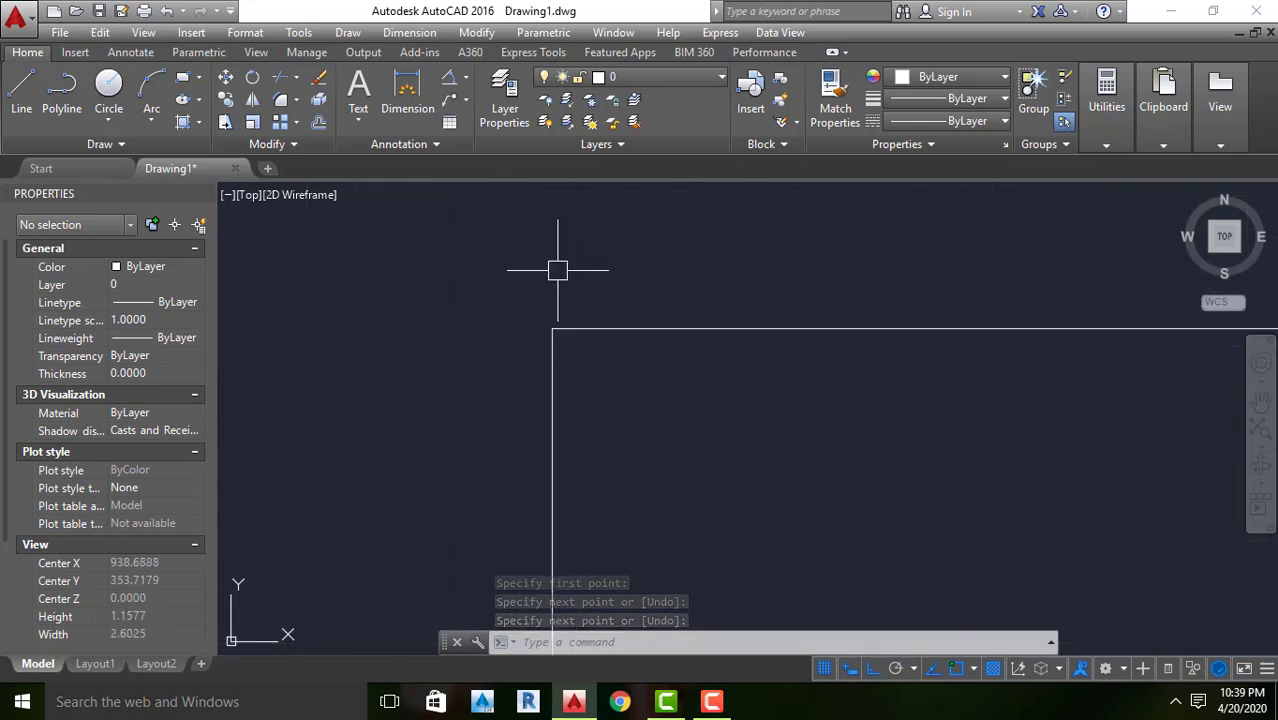
pyautogui.scroll(2, 572, 322)
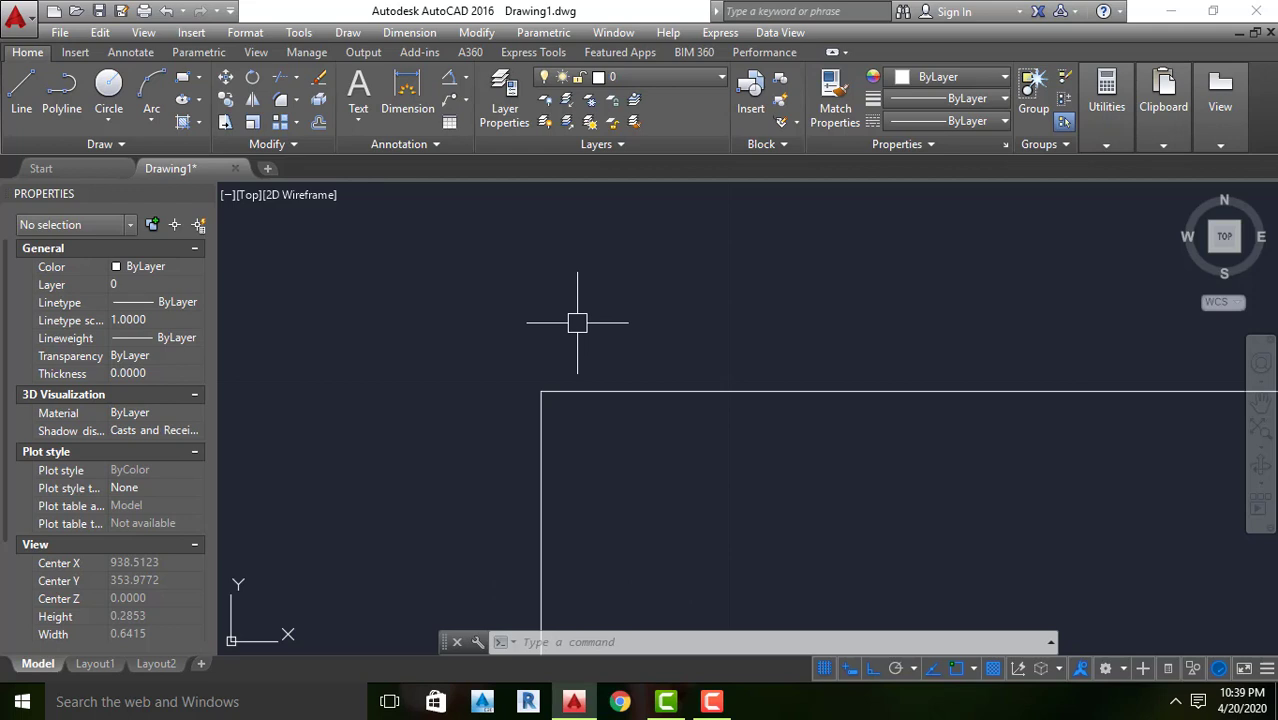
pyautogui.press('Escape')
pyautogui.scroll(-12, 596, 286)
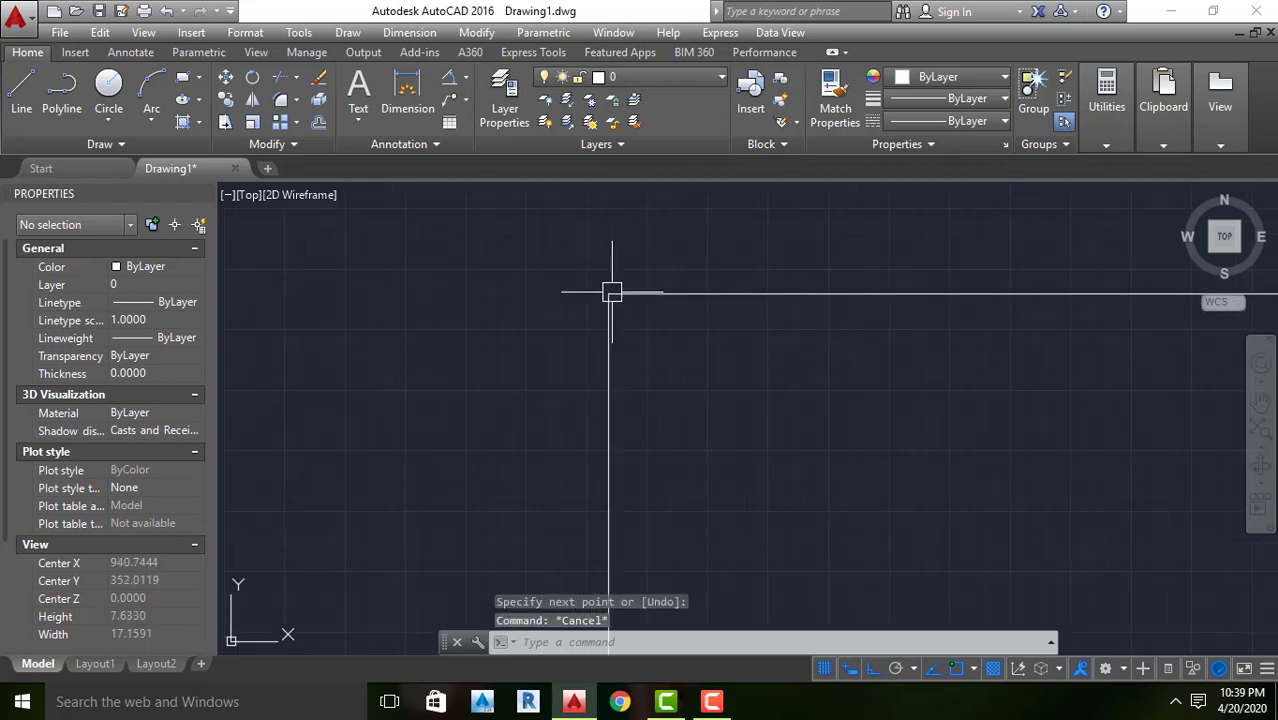
pyautogui.scroll(-17, 614, 300)
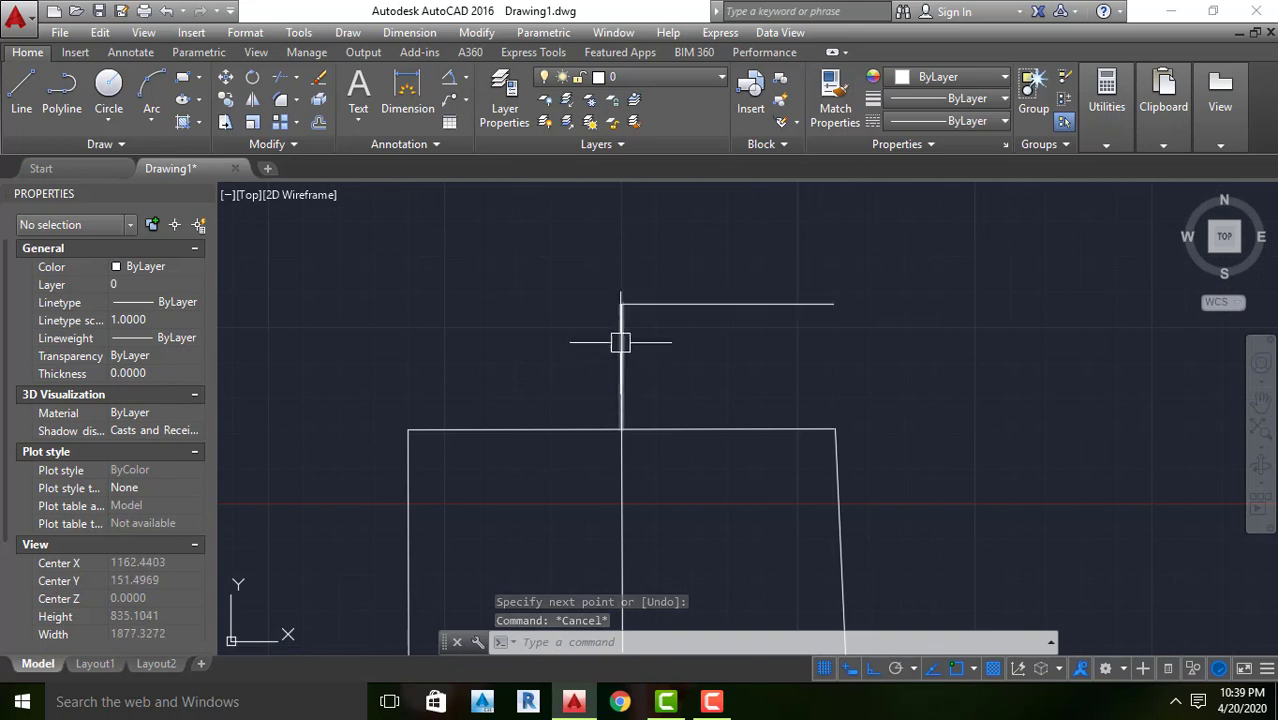
pyautogui.press('Escape')
pyautogui.scroll(-3, 626, 368)
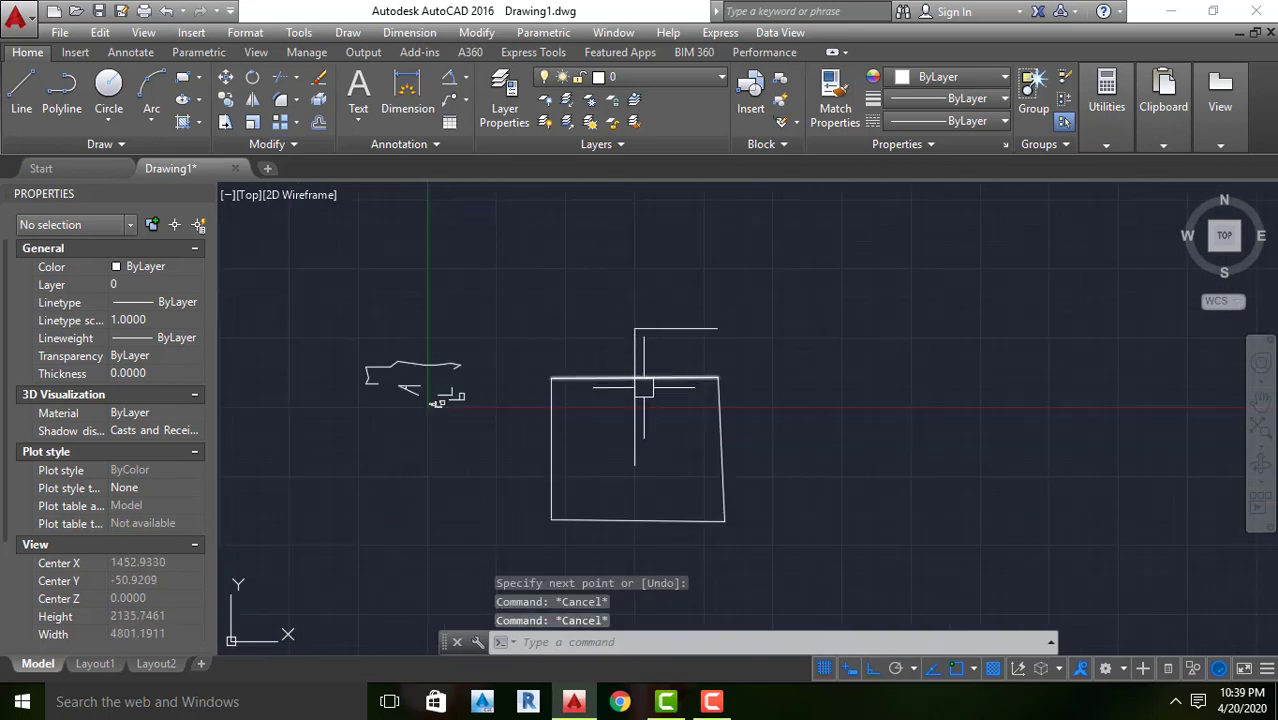
# Draw a long horizontal line in the empty area right of the large shape, just above the X axis
pyautogui.moveTo(881, 371); pyautogui.dragTo(489, 378, button='middle')
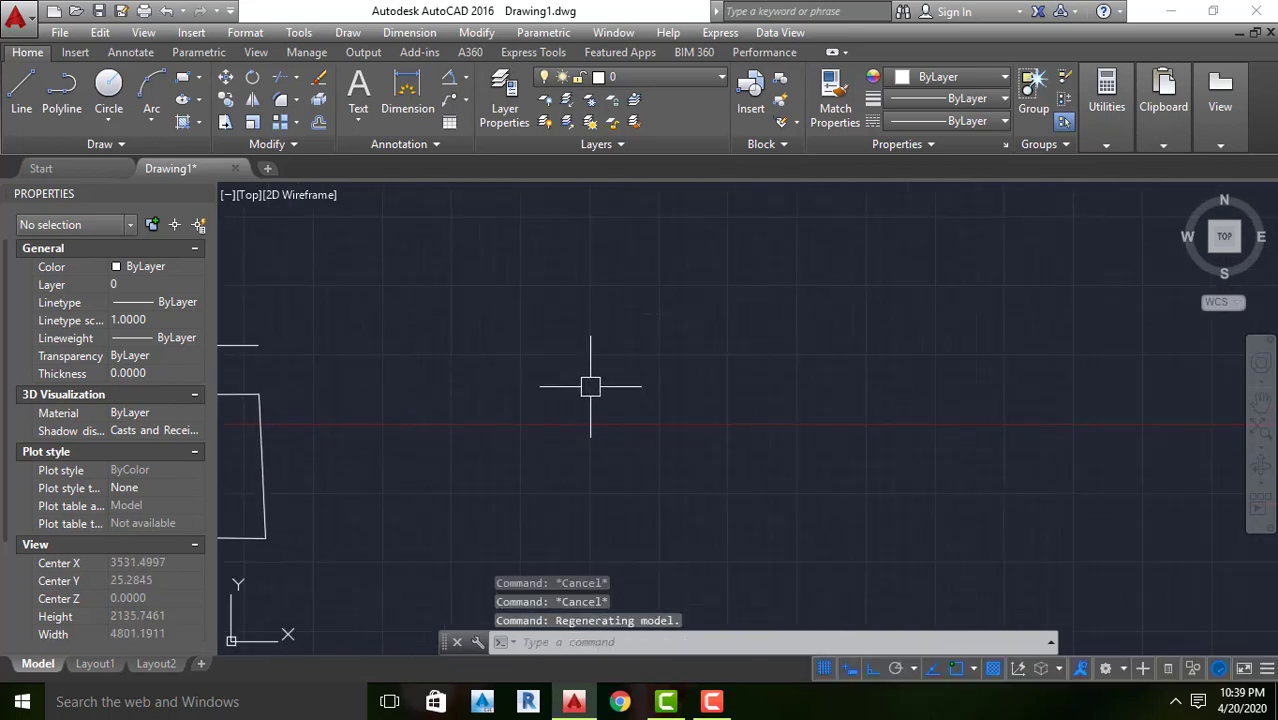
pyautogui.press('Return')
pyautogui.click(498, 411)
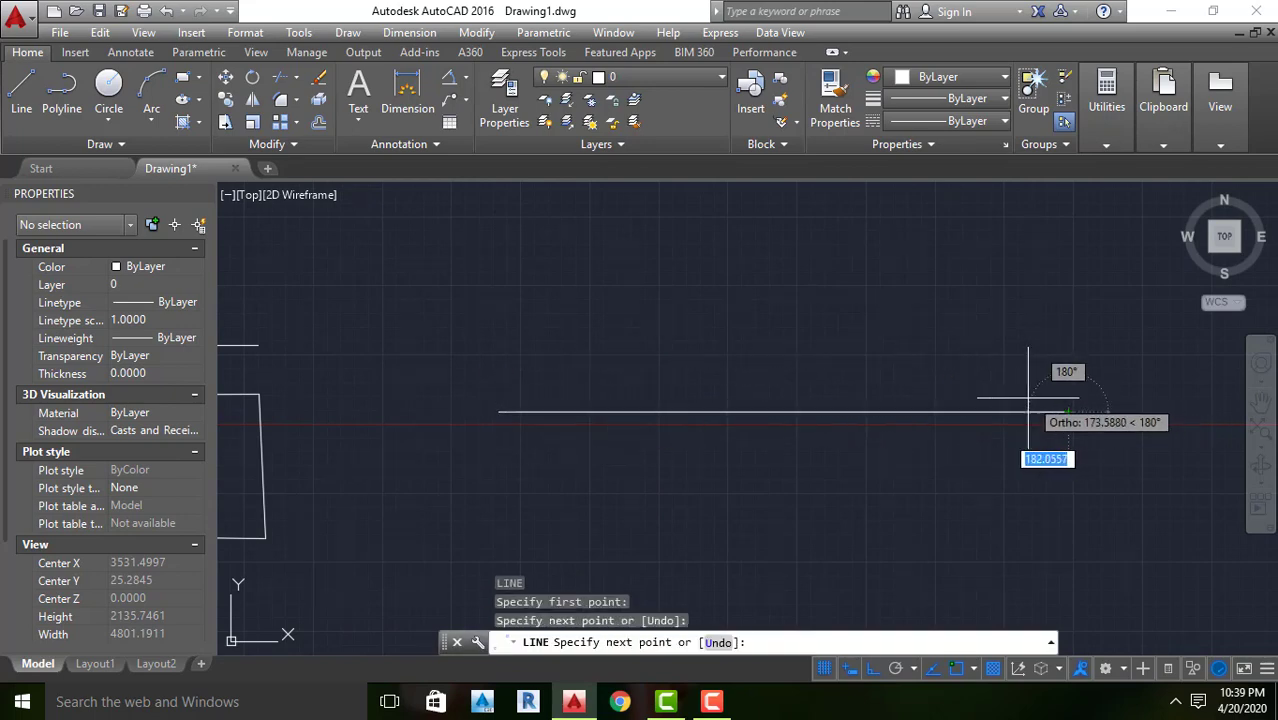
# Undo the last horizontal line segment beside the large shape and leave the Line command
pyautogui.hotkey('ctrl', 'z')
pyautogui.scroll(-2, 800, 399)
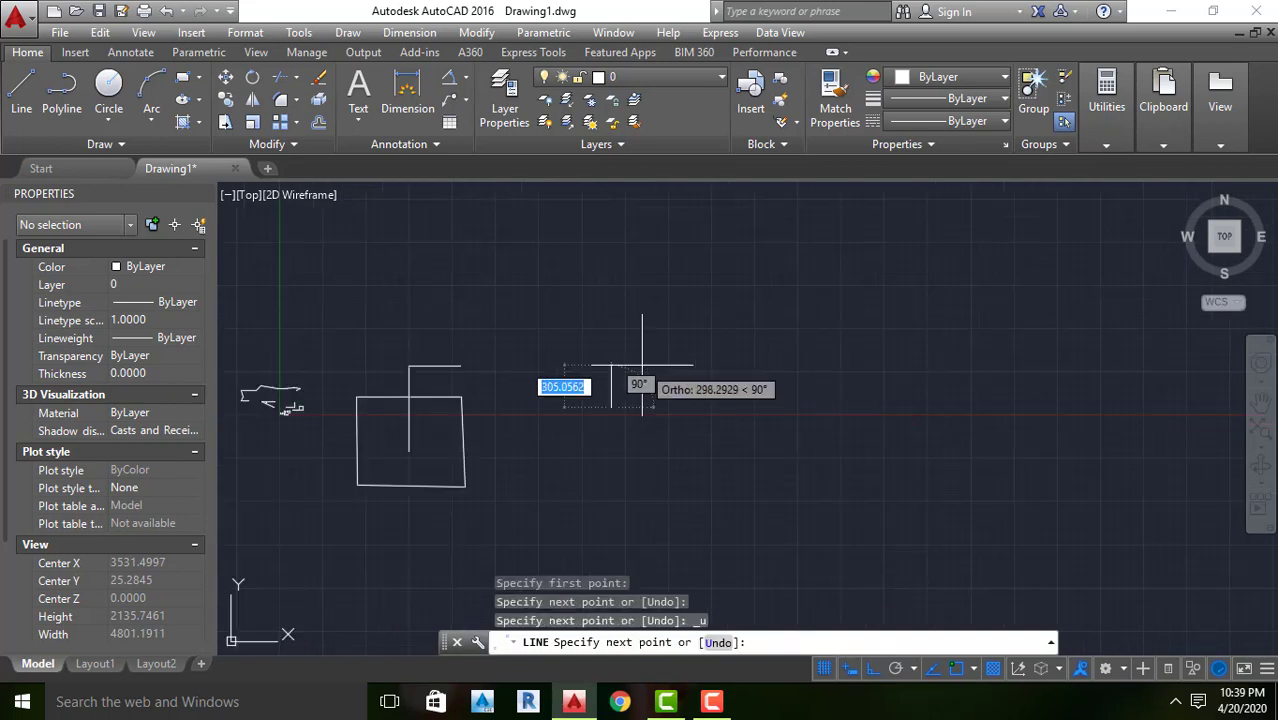
pyautogui.press('Escape')
# Draw a long horizontal line in the empty area well above the X axis, far from the small shapes
pyautogui.scroll(-5, 680, 385)
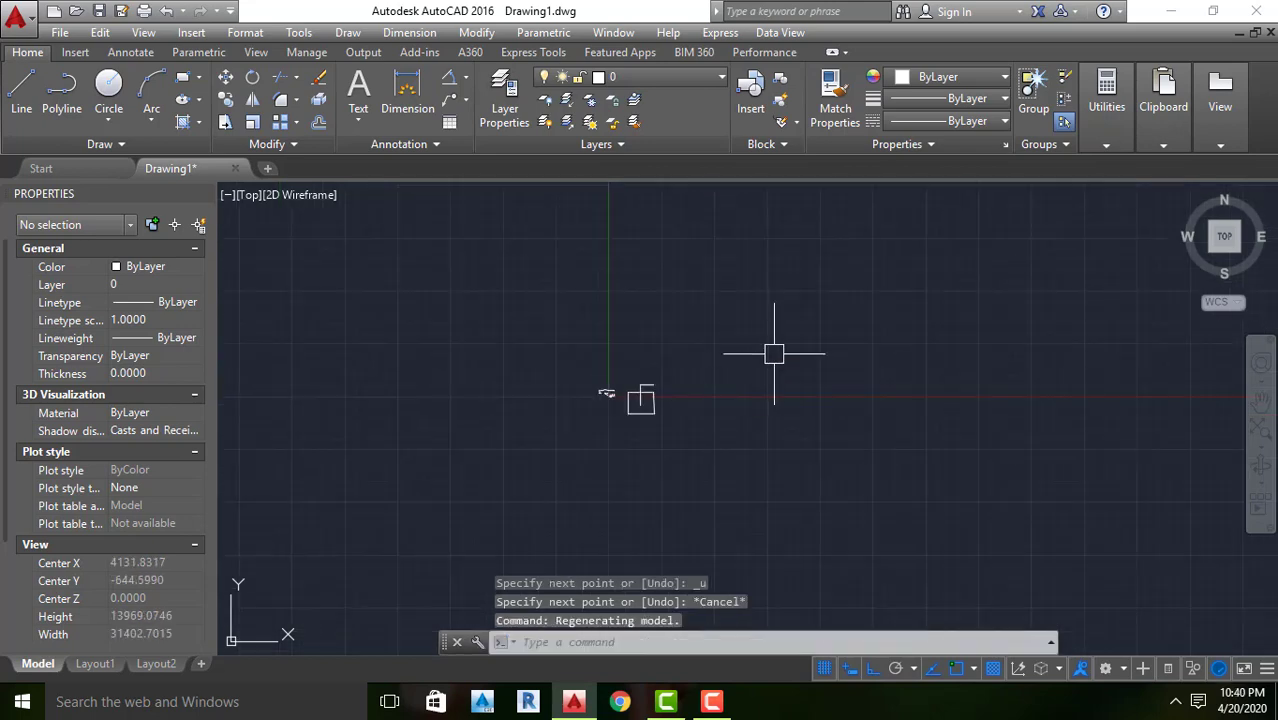
pyautogui.moveTo(757, 352)
pyautogui.mouseDown(button='middle')
pyautogui.moveTo(637, 502)
pyautogui.moveTo(601, 579)
pyautogui.moveTo(648, 484)
pyautogui.mouseUp(button='middle')
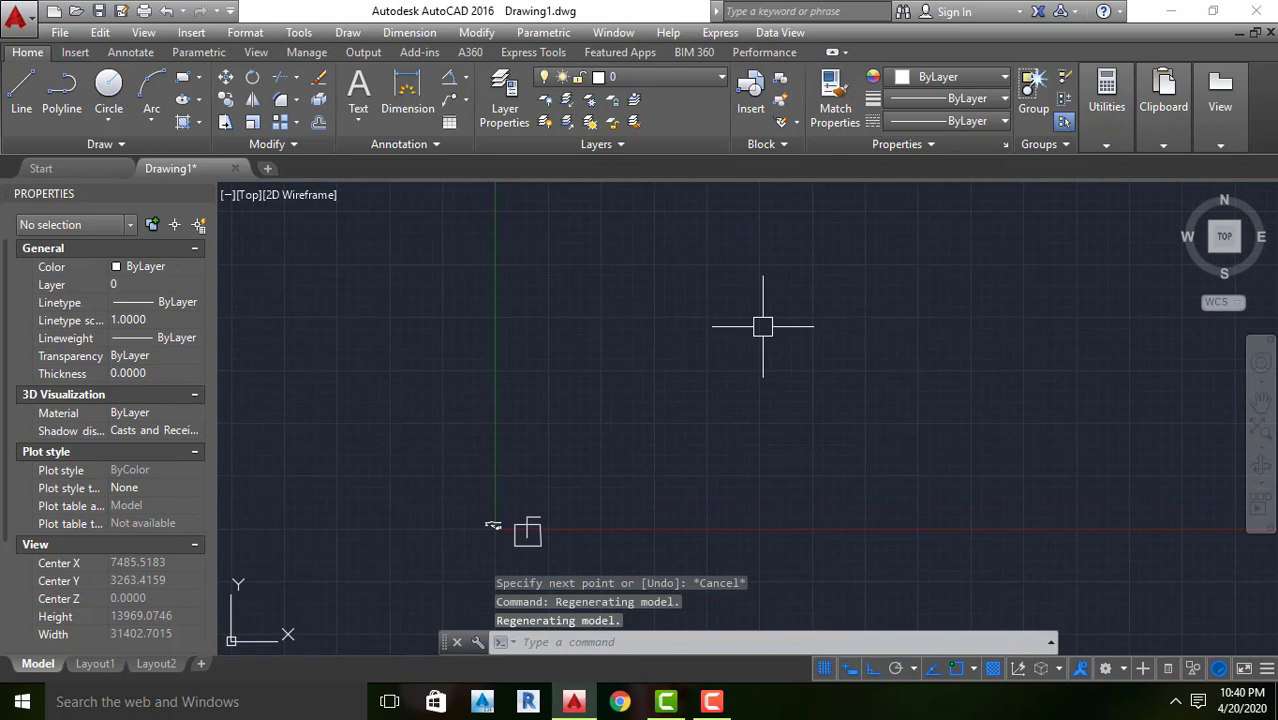
pyautogui.write('l')
pyautogui.press('Return')
pyautogui.click(694, 331)
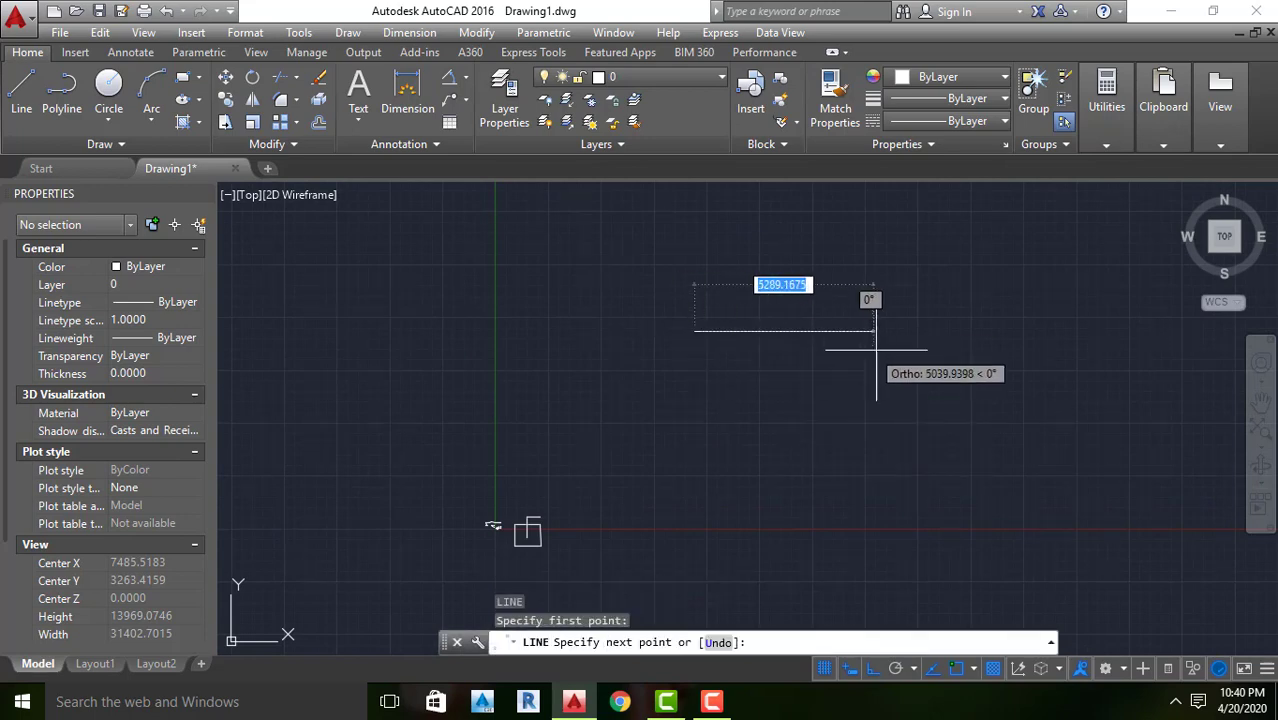
pyautogui.click(1138, 360)
pyautogui.press('Return')
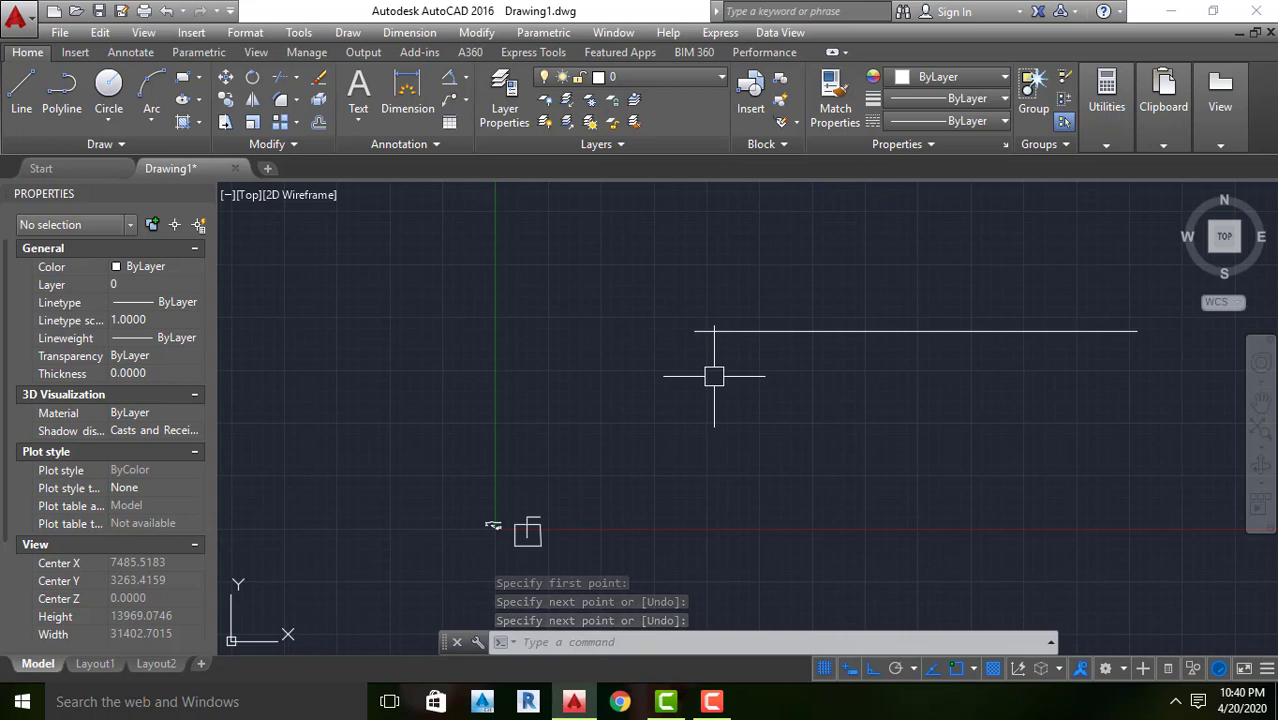
pyautogui.click(705, 704)
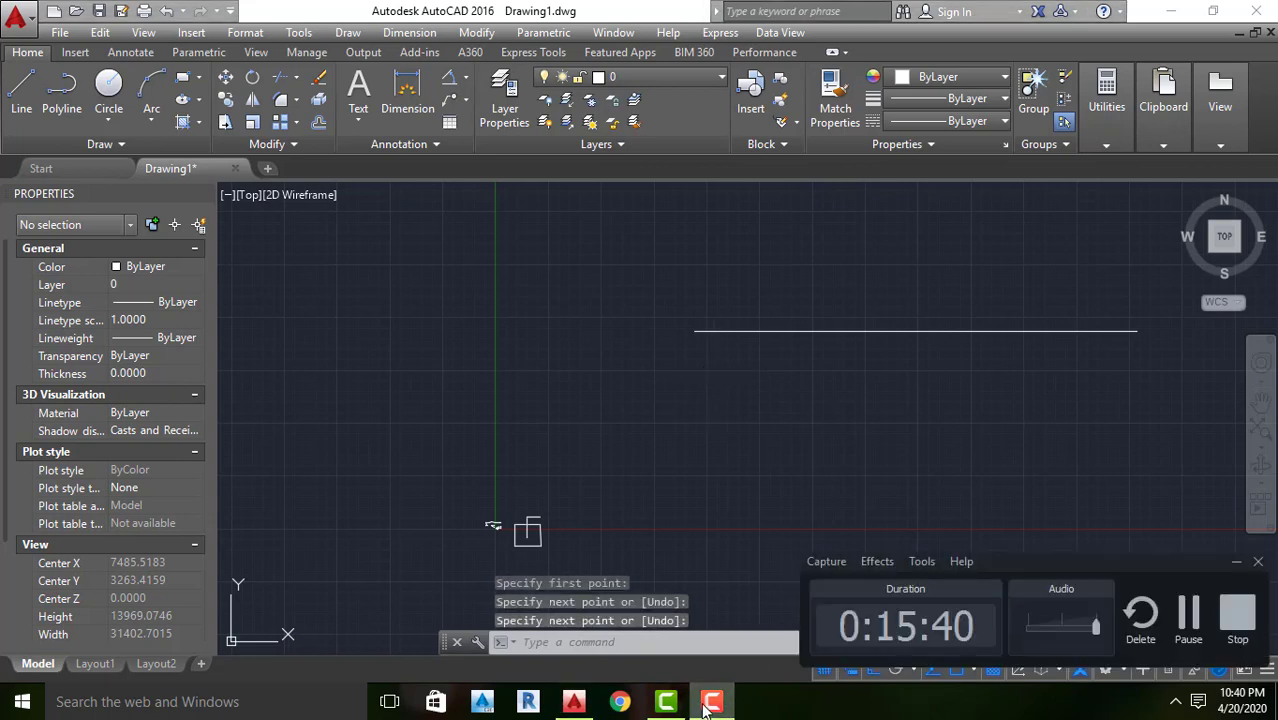
pyautogui.click(704, 705)
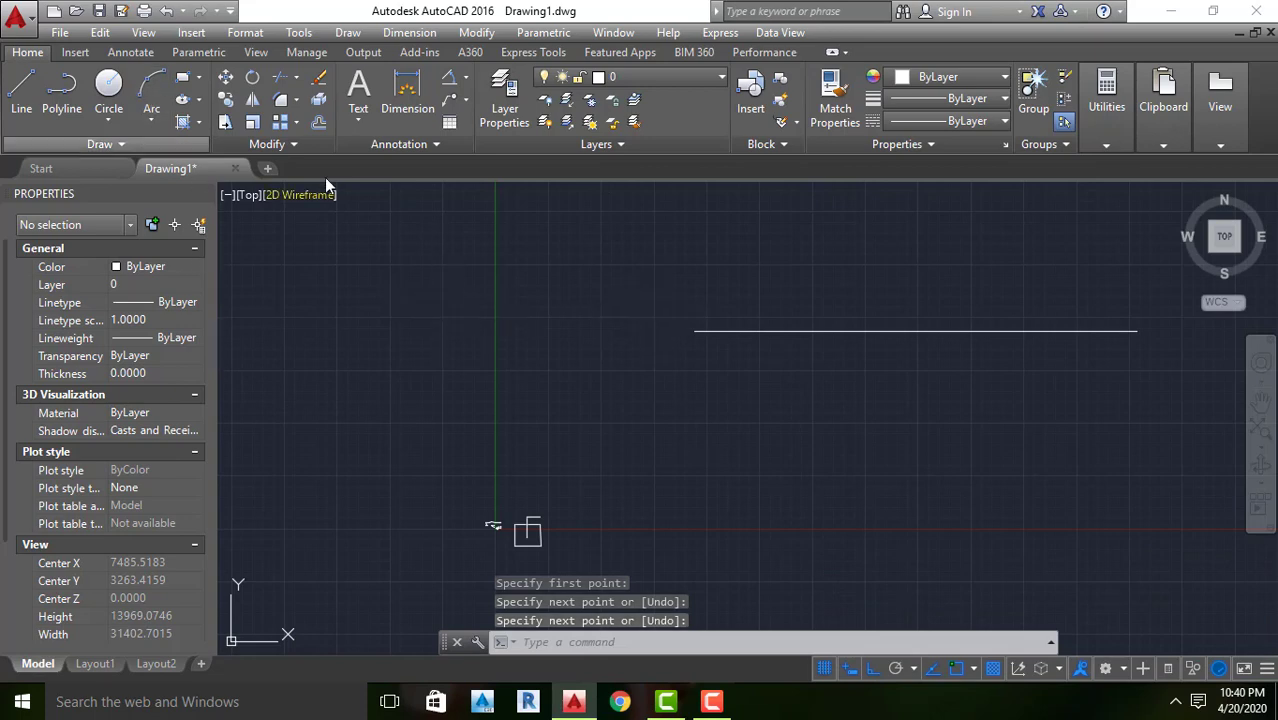
pyautogui.press('Return')
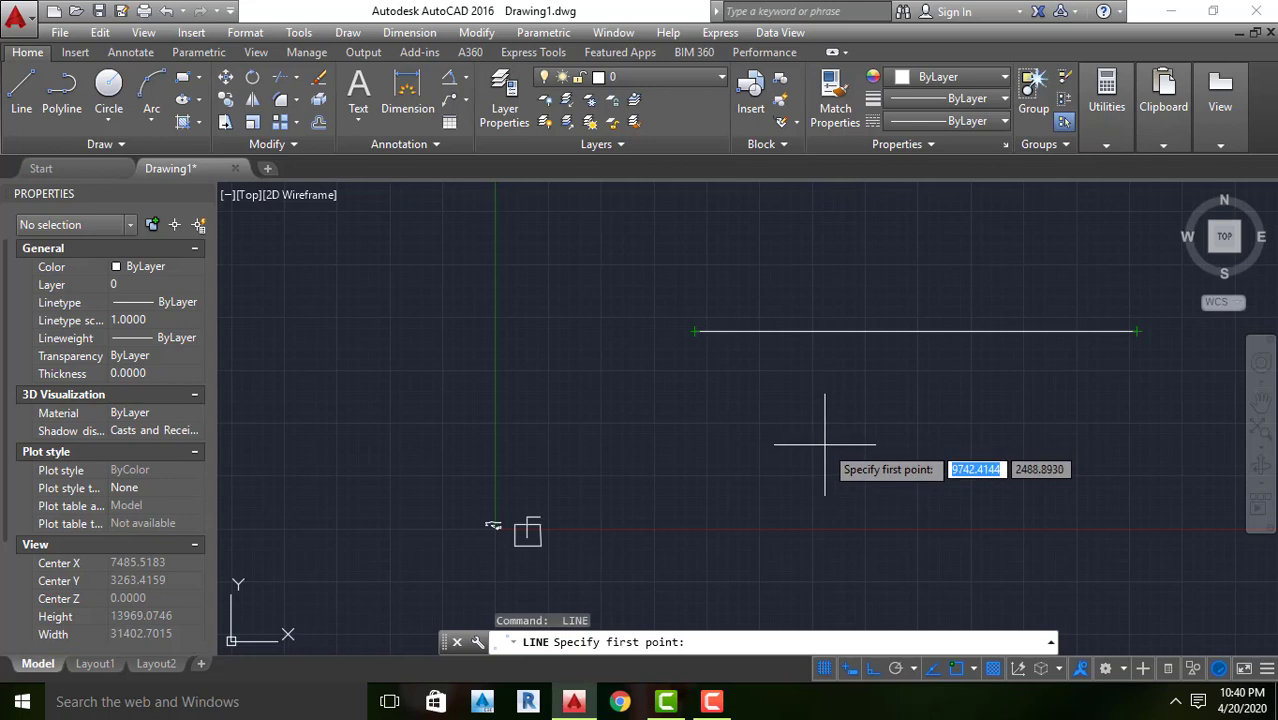
pyautogui.press('Escape')
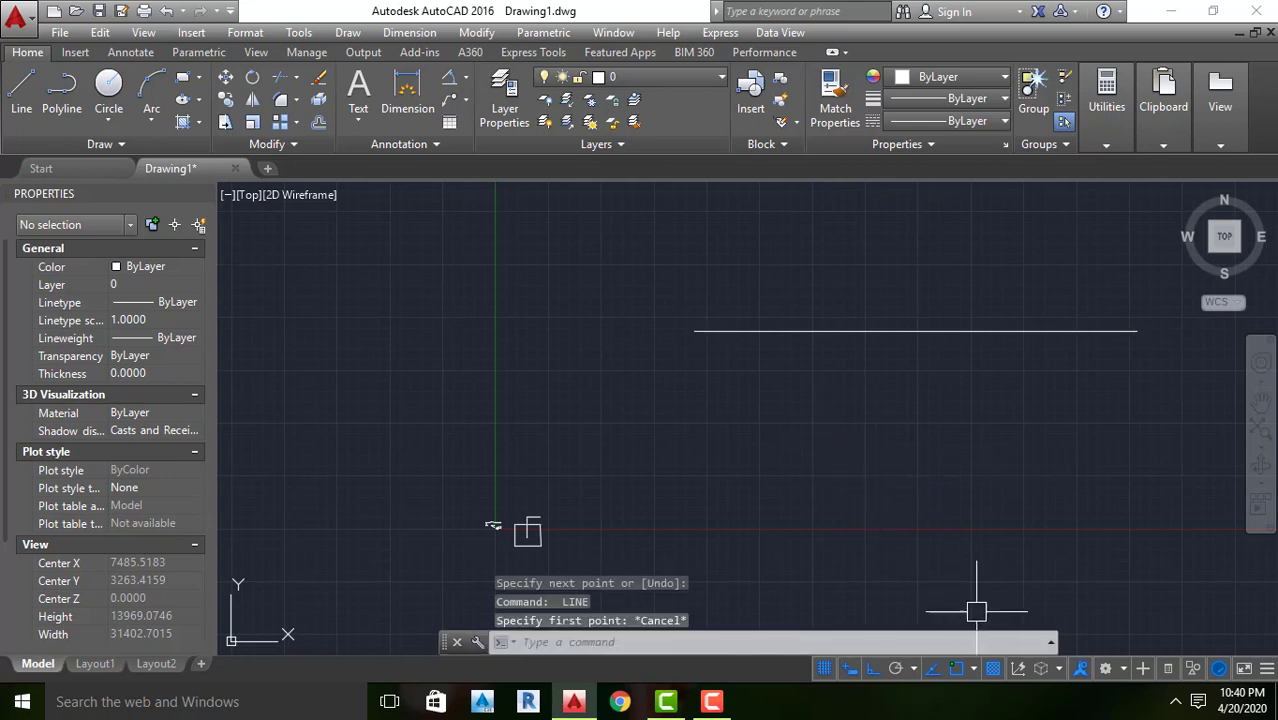
# Turn on the Endpoint, Midpoint and Center object snaps
pyautogui.click(973, 668)
pyautogui.click(973, 322)
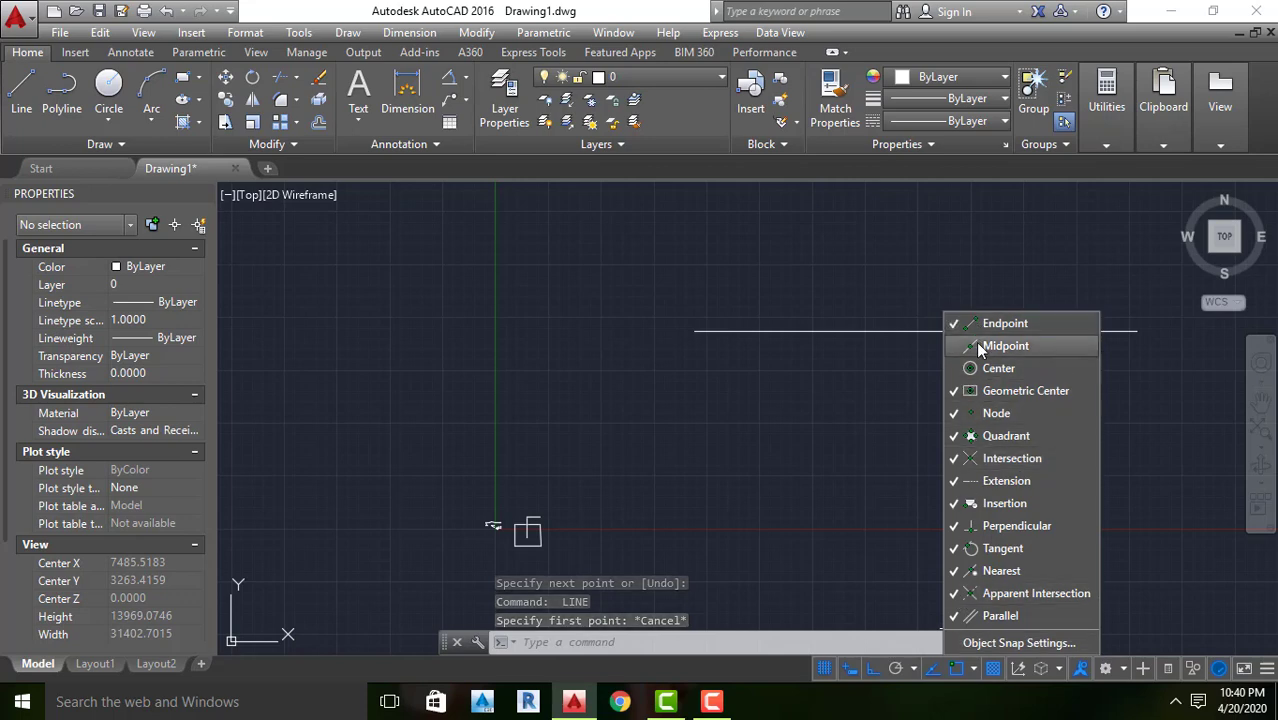
pyautogui.click(975, 344)
pyautogui.click(977, 370)
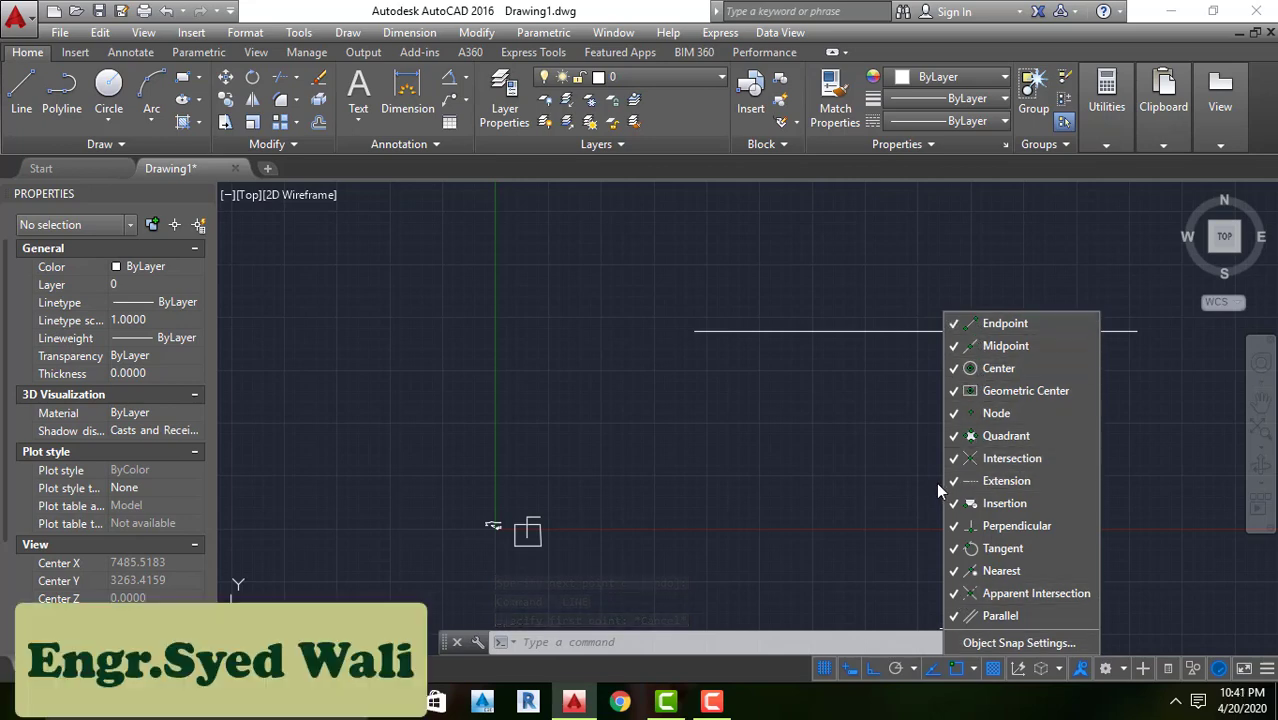
pyautogui.click(895, 481)
# Draw a vertical line straight down from the left endpoint of the long horizontal line
pyautogui.write('l')
pyautogui.press('Return')
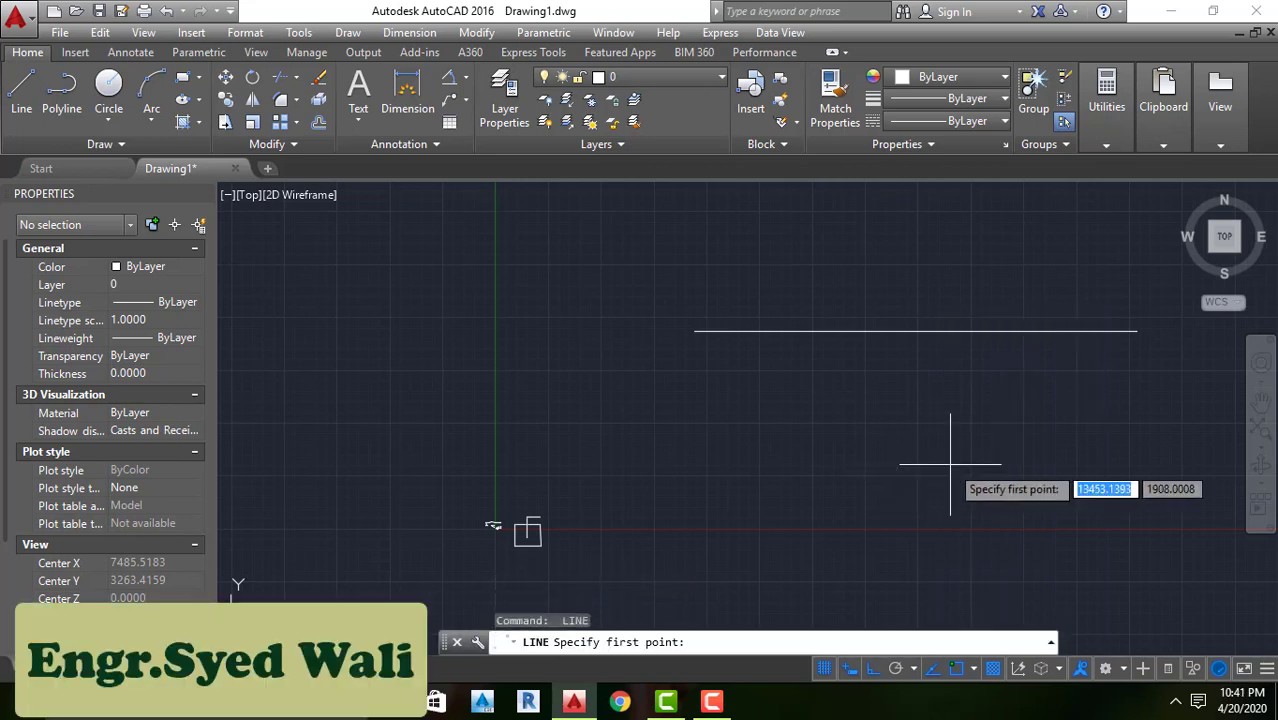
pyautogui.click(695, 331)
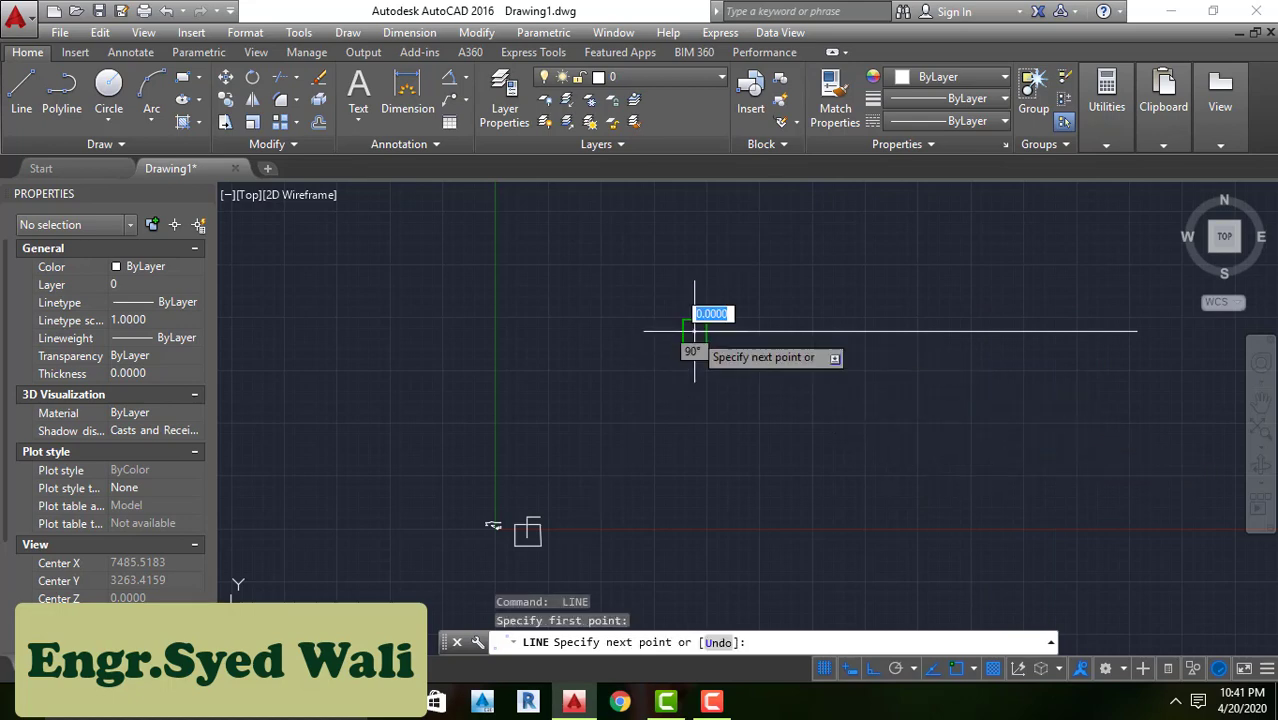
pyautogui.click(698, 502)
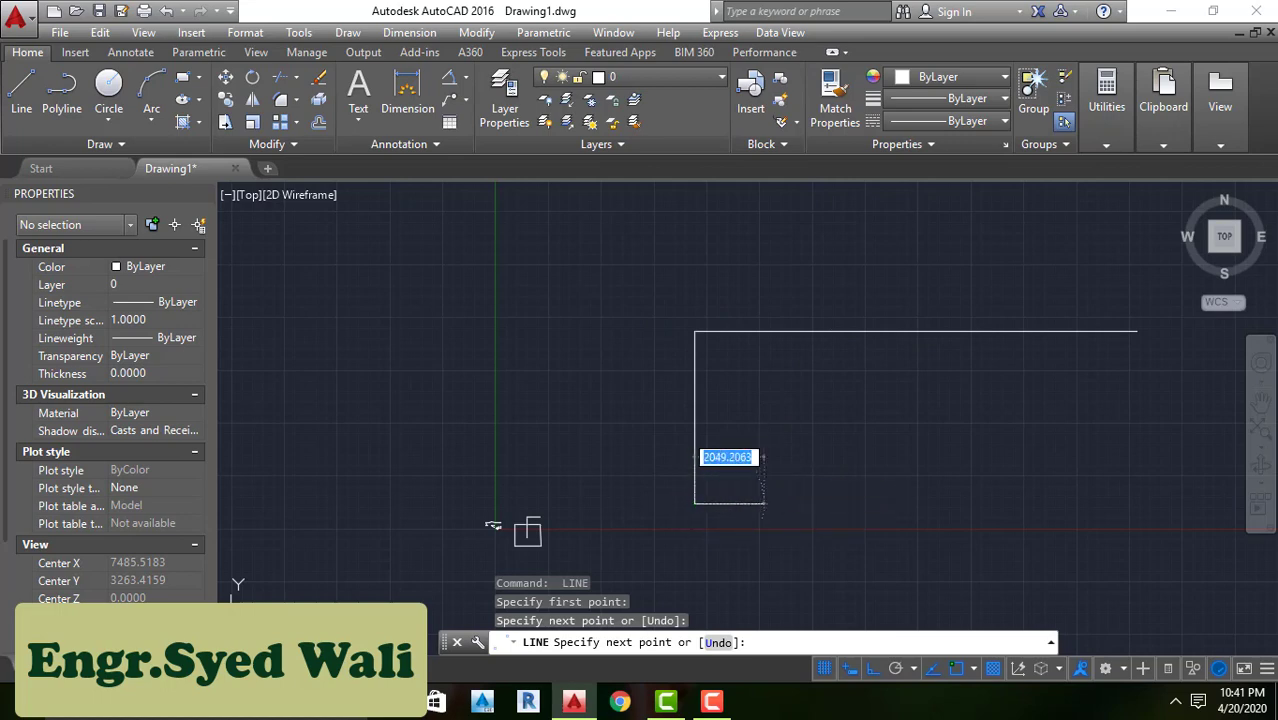
pyautogui.press('Return')
pyautogui.press('Return')
# Draw a vertical line straight down from the midpoint of the long horizontal line
pyautogui.click(916, 331)
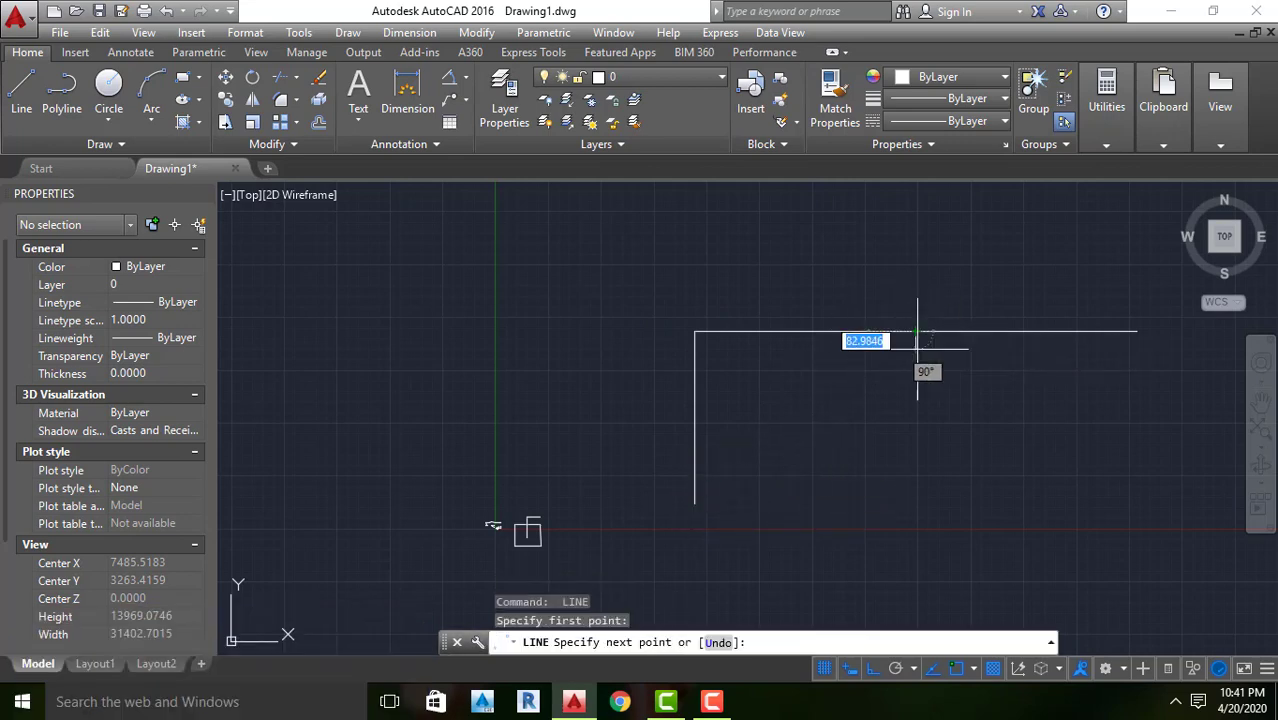
pyautogui.click(914, 508)
pyautogui.press('Return')
pyautogui.press('Return')
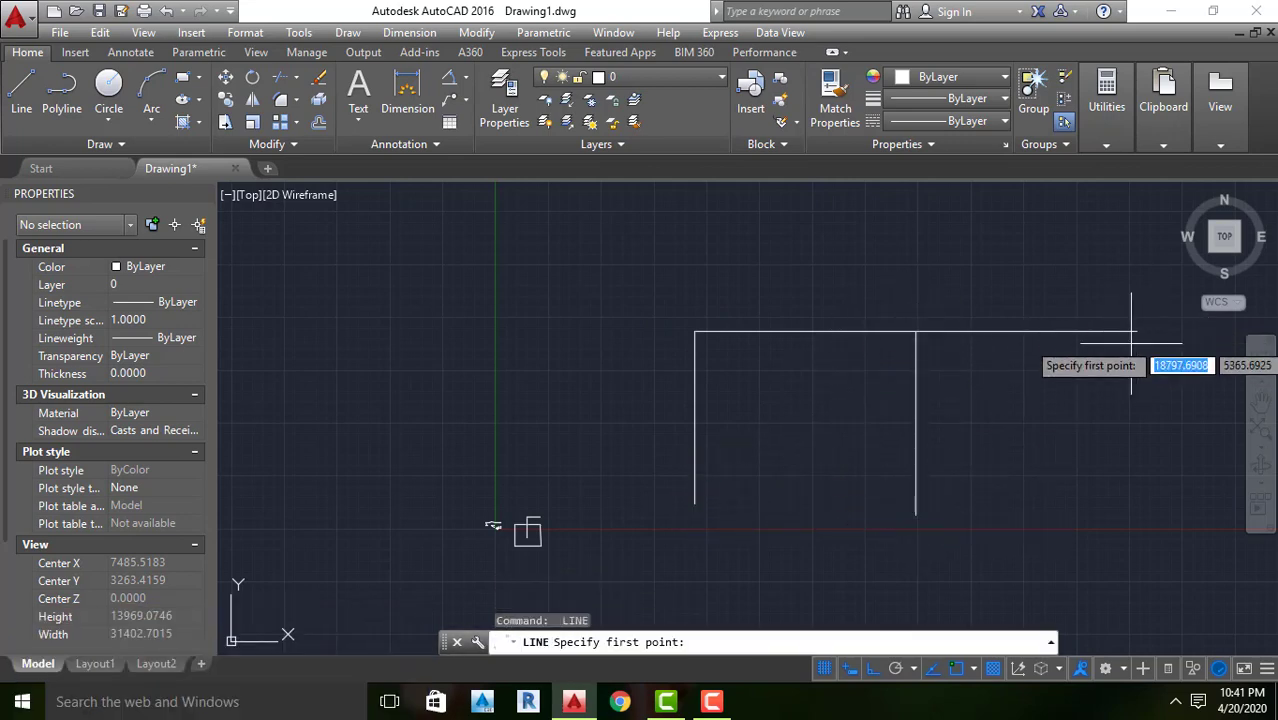
# Draw a vertical line straight down from the right endpoint of the long horizontal line
pyautogui.click(1137, 331)
pyautogui.click(1120, 520)
pyautogui.press('Return')
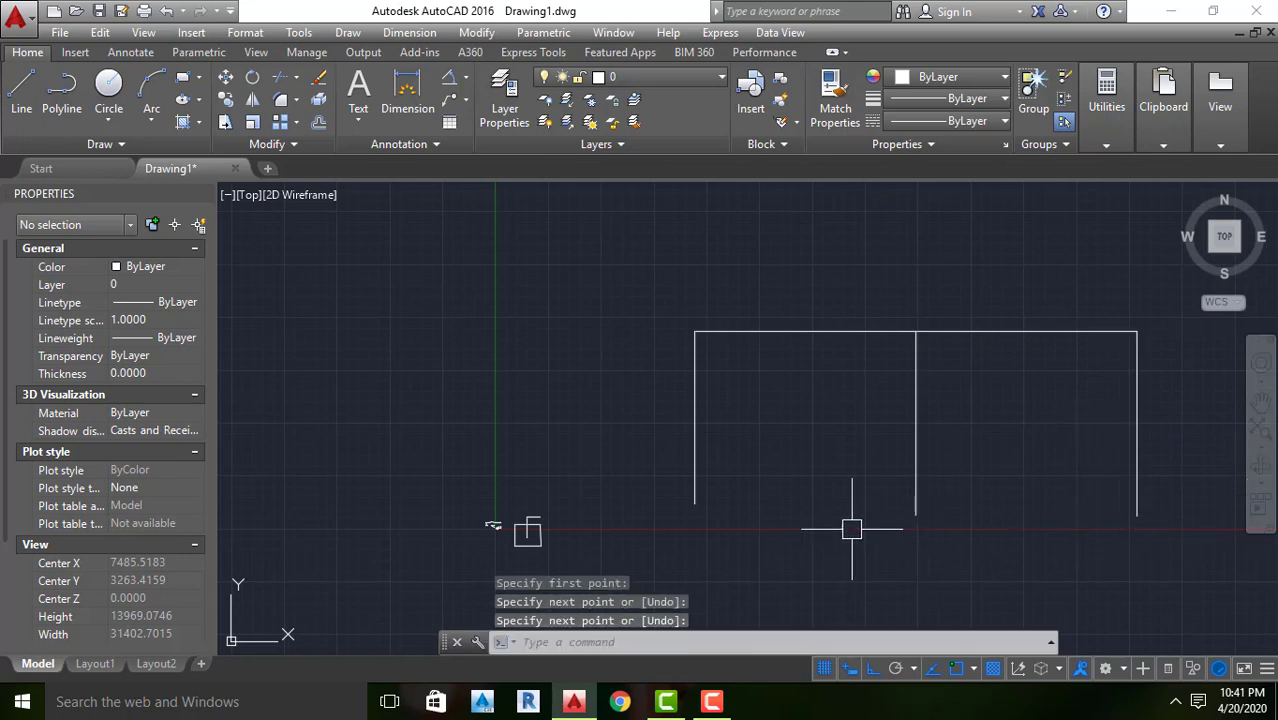
# Add Snap Mode, Infer Constraints, Isometric Drafting, LineWeight, Selection Cycling, 3D Object Snap and Gizmo to the status bar
pyautogui.scroll(-4, 590, 412)
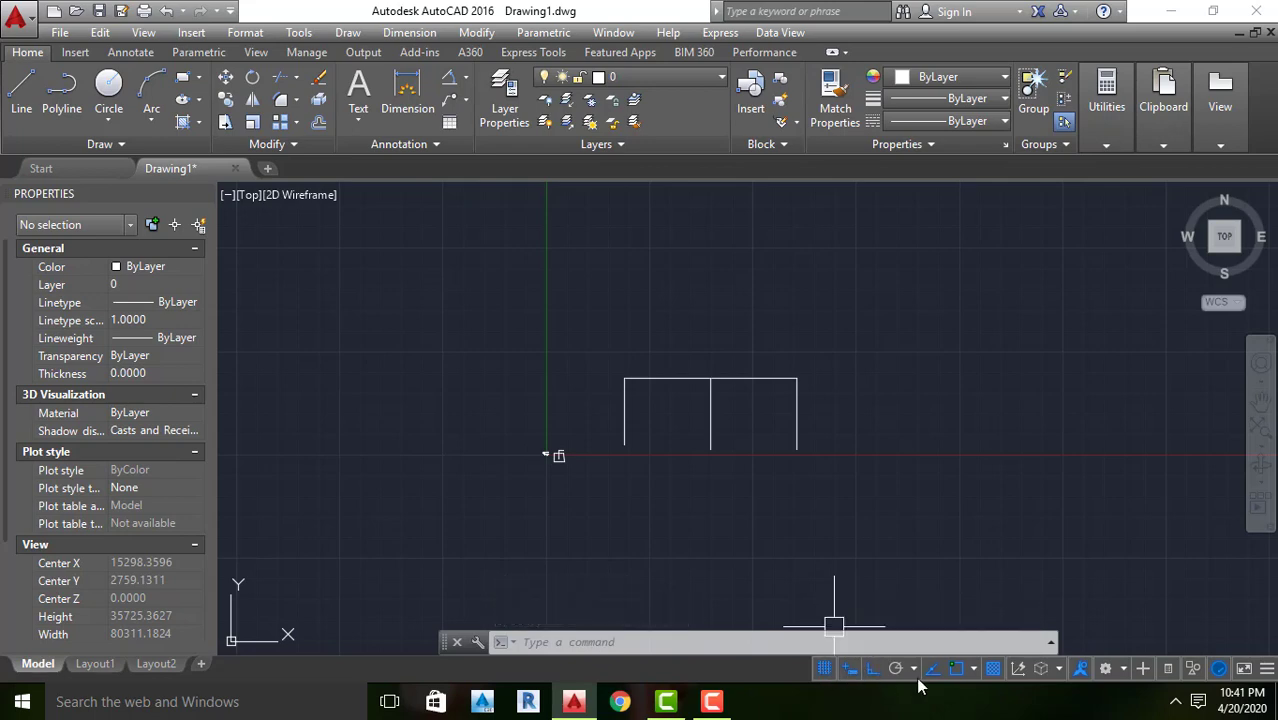
pyautogui.click(1267, 669)
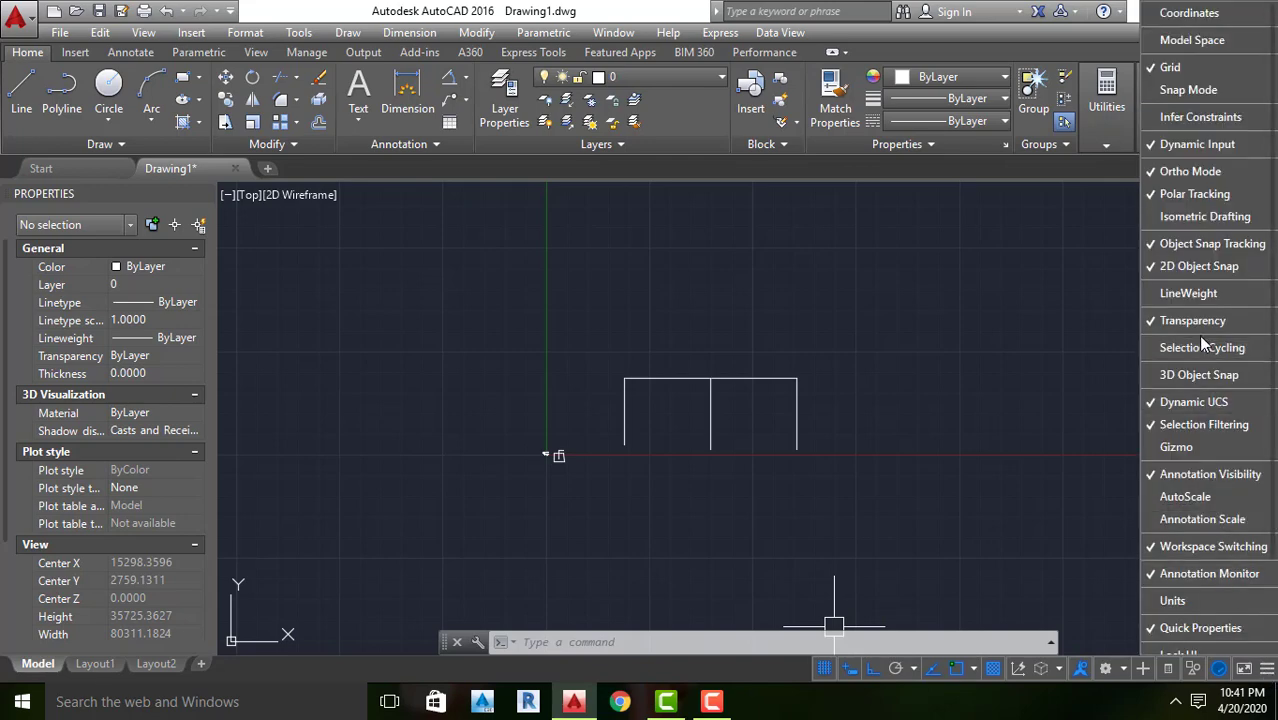
pyautogui.click(1204, 90)
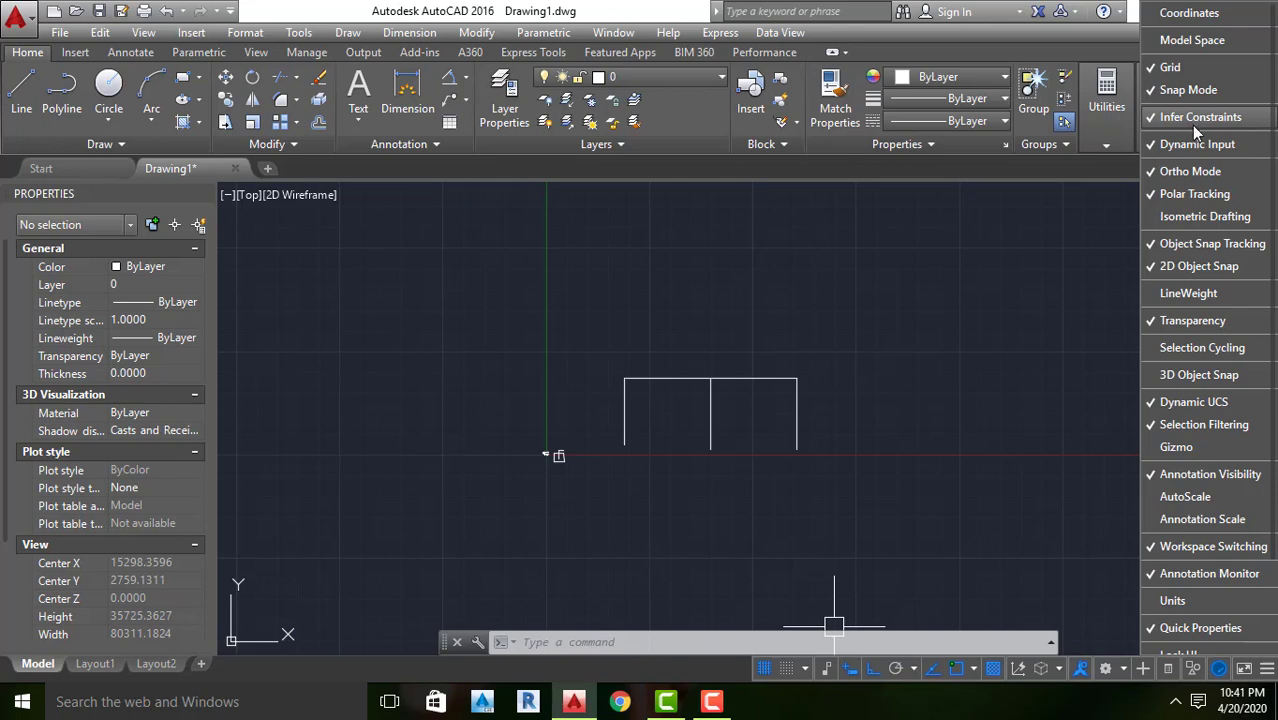
pyautogui.click(1215, 228)
pyautogui.click(1185, 295)
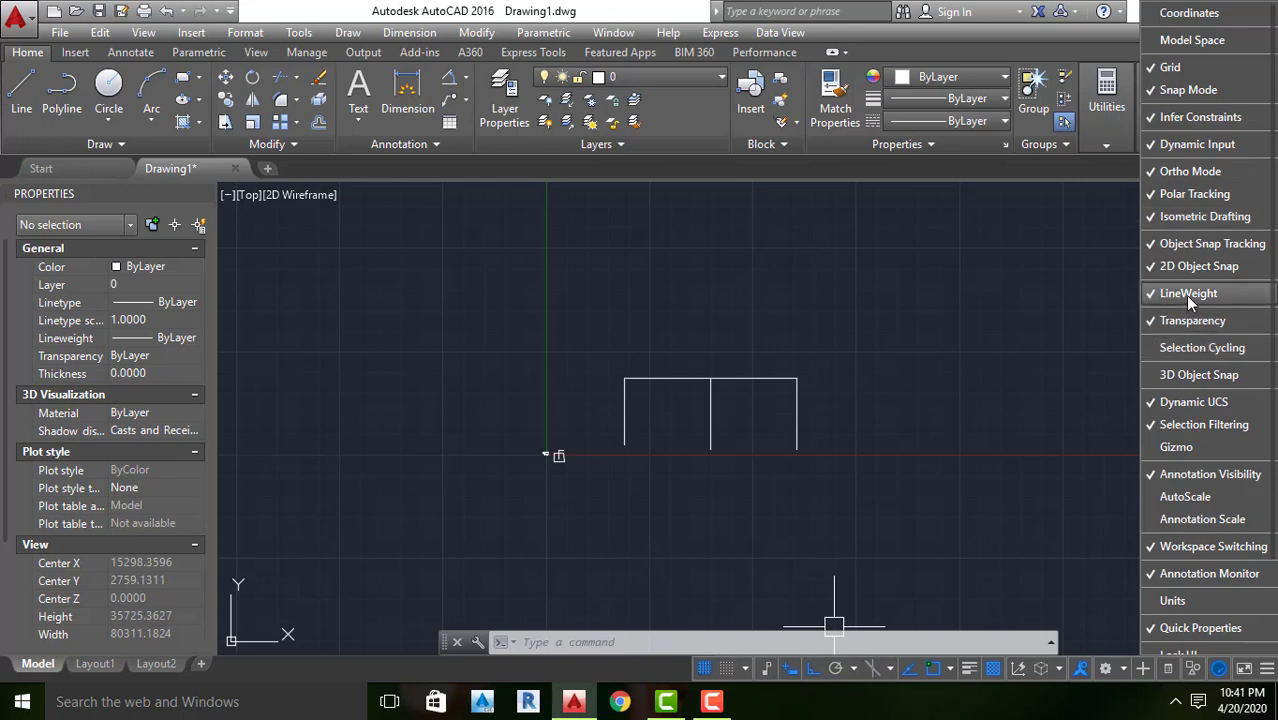
pyautogui.click(1201, 350)
pyautogui.click(1198, 374)
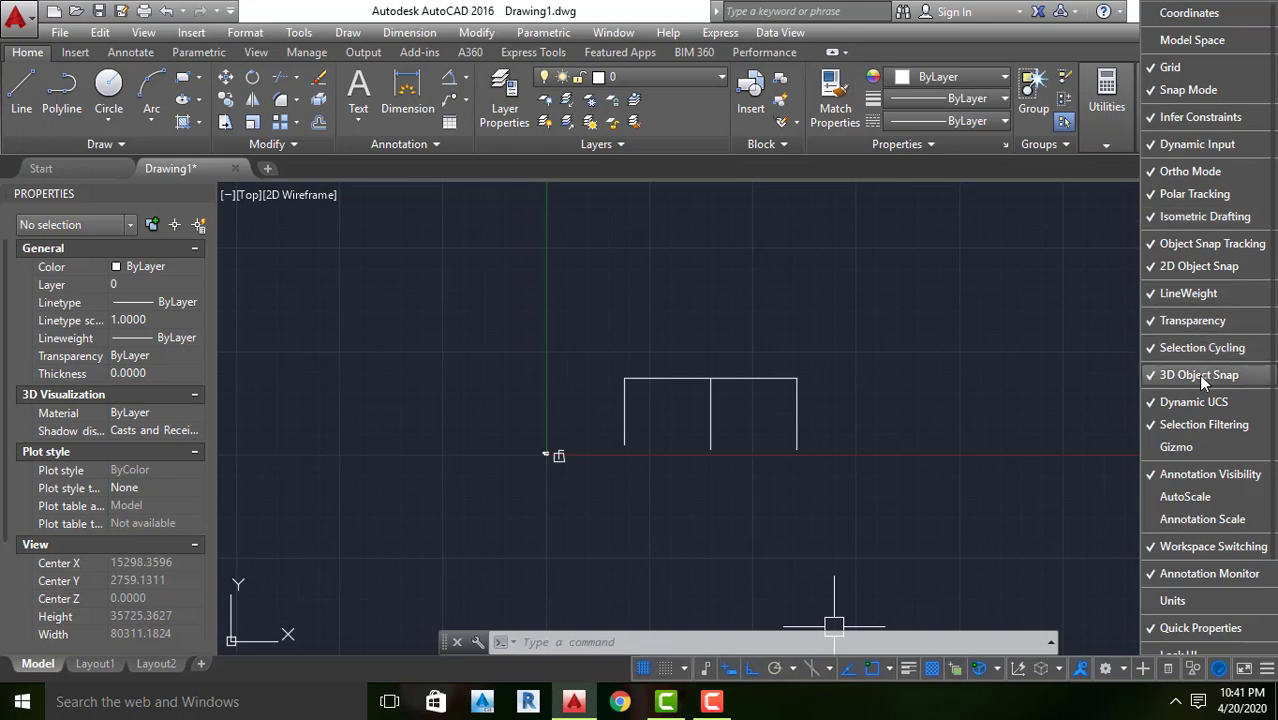
pyautogui.click(1188, 450)
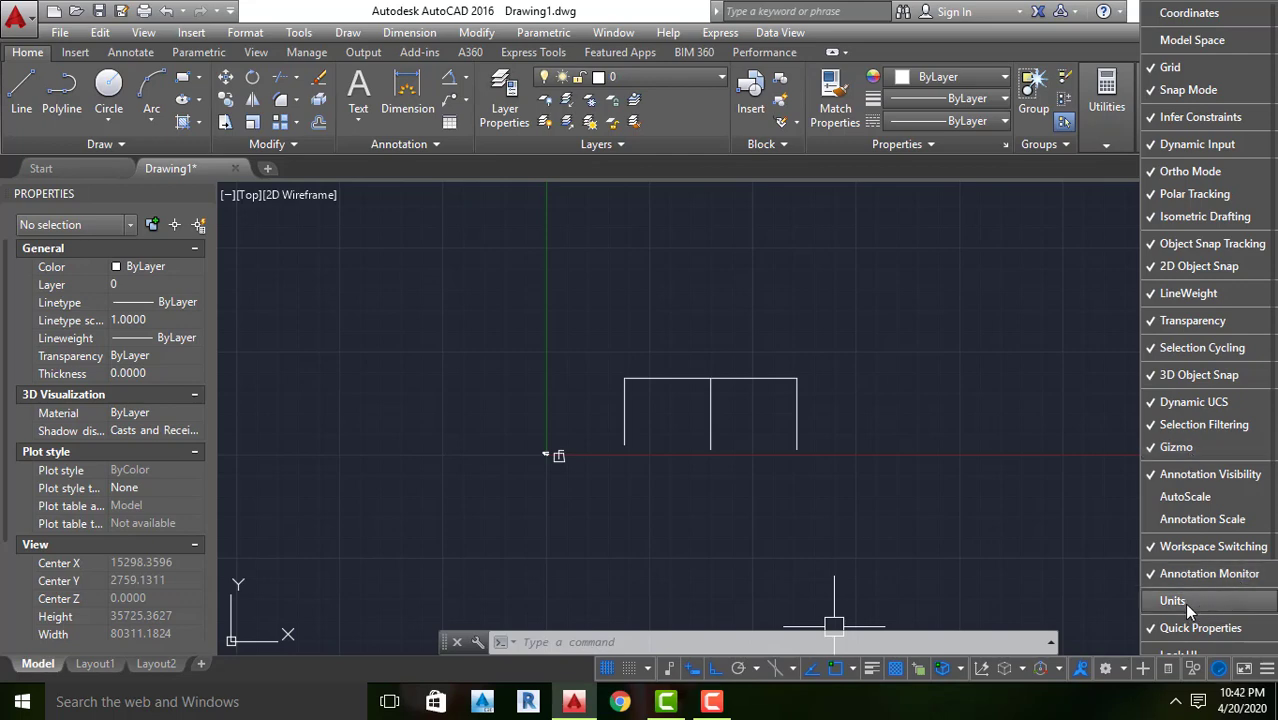
pyautogui.click(992, 558)
# Examine the three-legged frame and the small shapes near the origin at different zoom levels
pyautogui.scroll(-3, 961, 457)
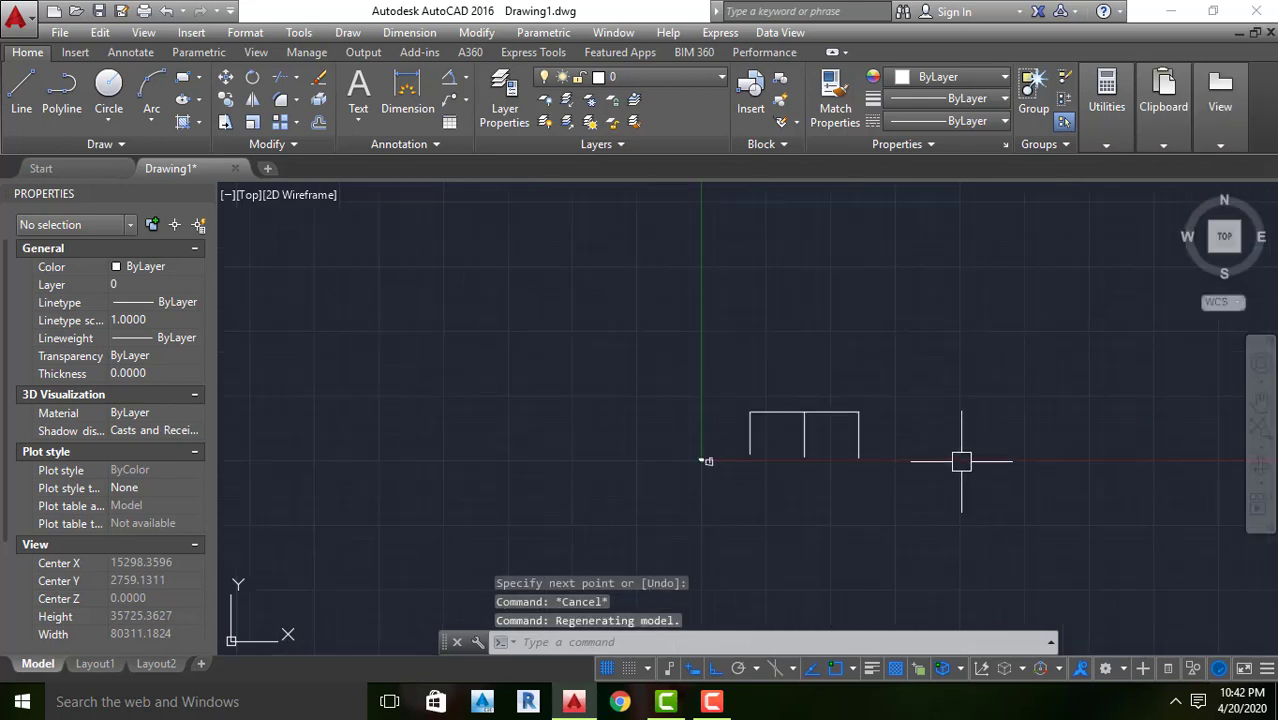
pyautogui.scroll(3, 892, 467)
pyautogui.scroll(-4, 892, 467)
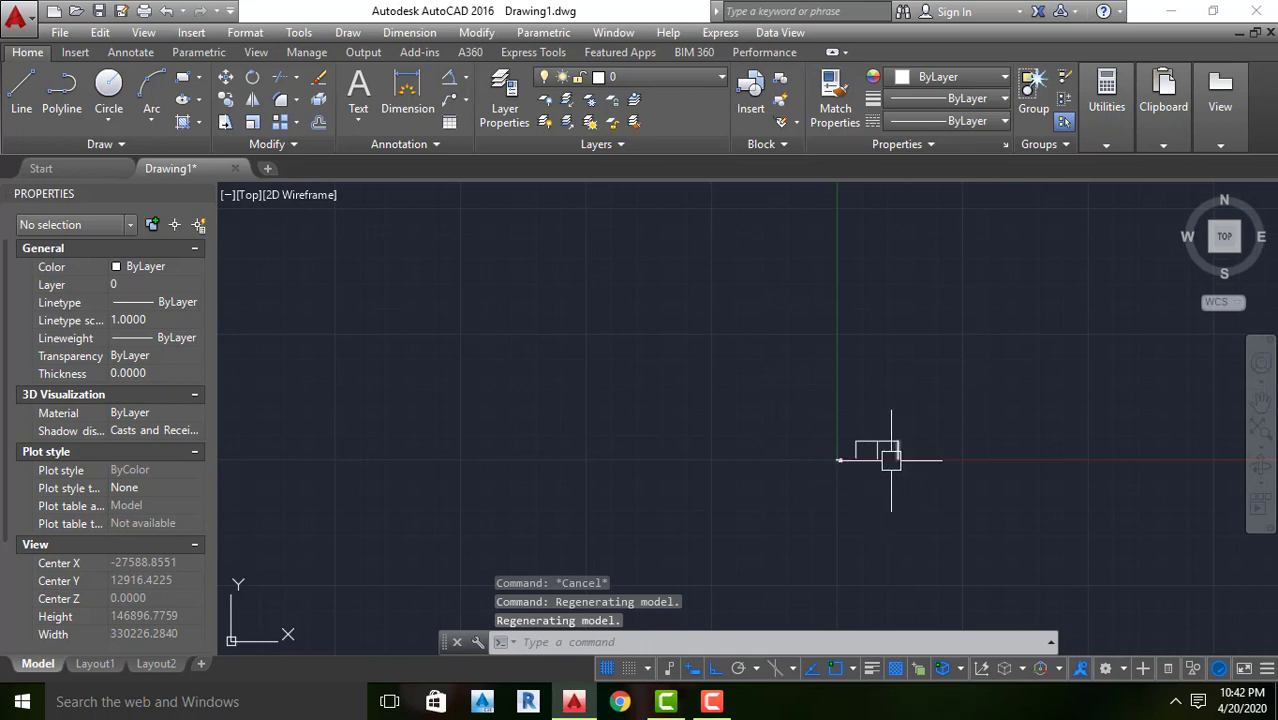
pyautogui.scroll(-5, 893, 470)
pyautogui.scroll(10, 895, 465)
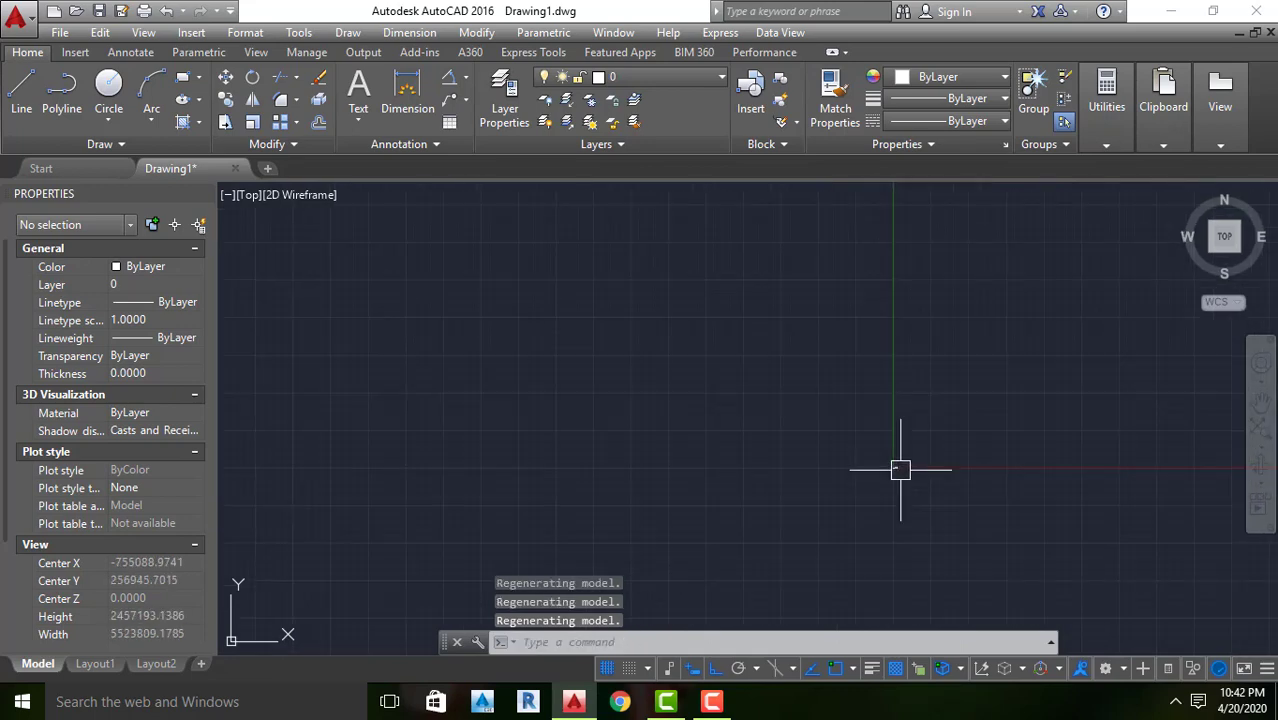
pyautogui.scroll(6, 898, 427)
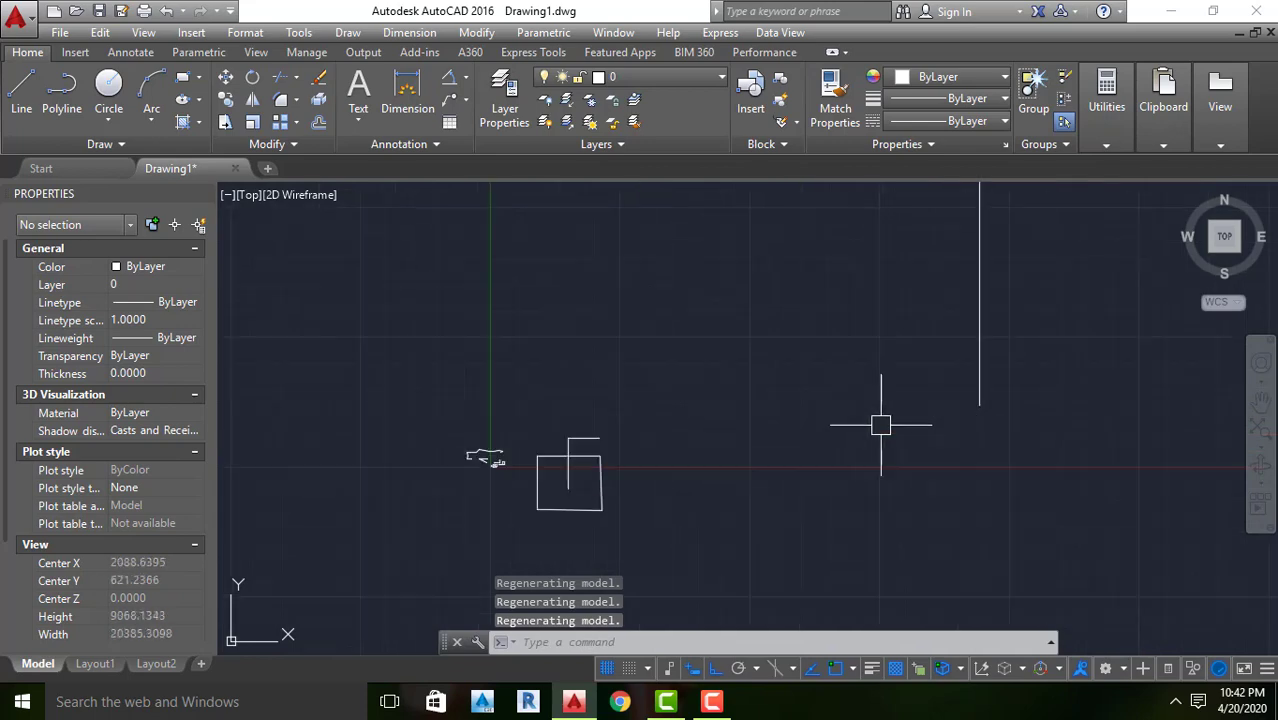
pyautogui.scroll(-5, 681, 424)
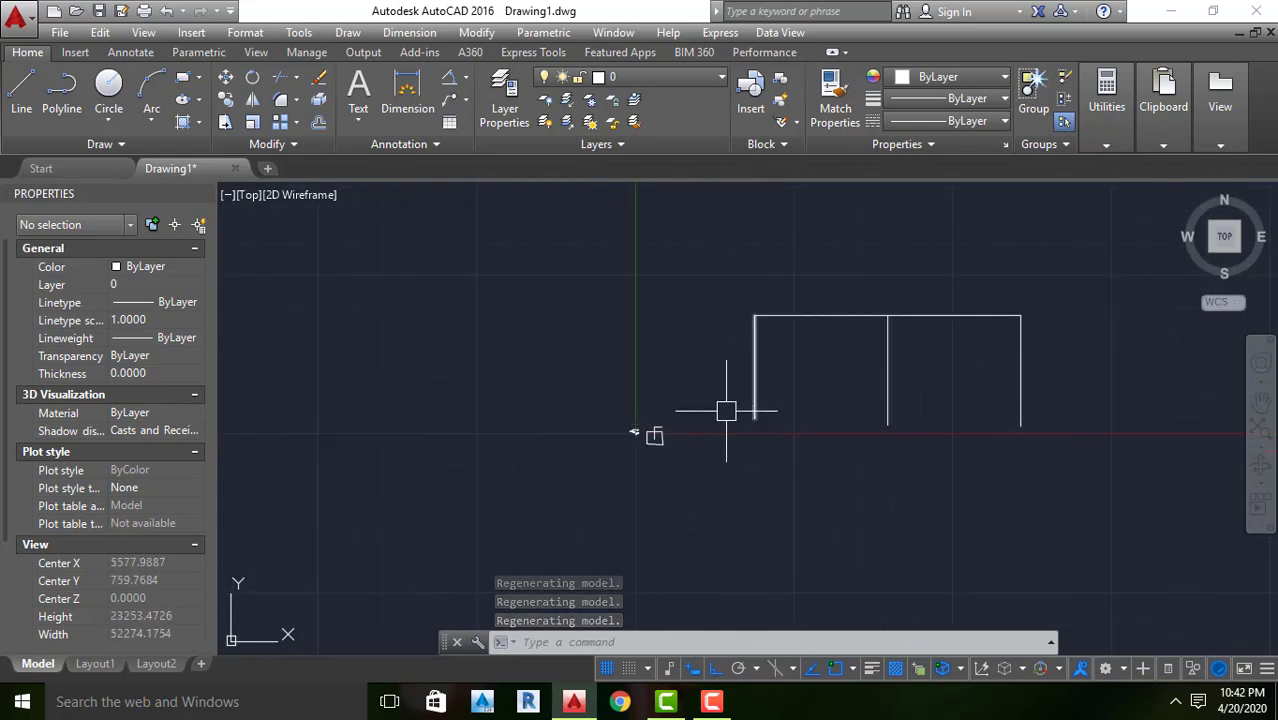
pyautogui.scroll(3, 727, 408)
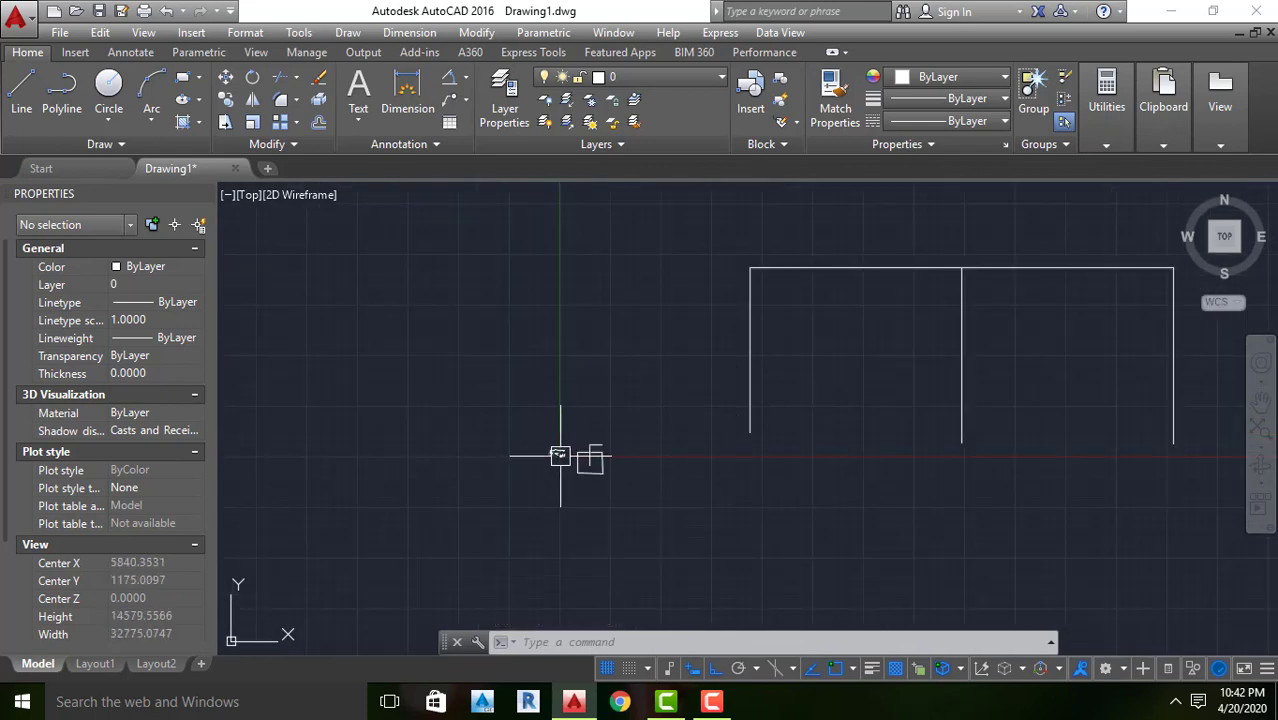
pyautogui.scroll(1, 730, 391)
pyautogui.scroll(-5, 719, 394)
pyautogui.scroll(4, 750, 397)
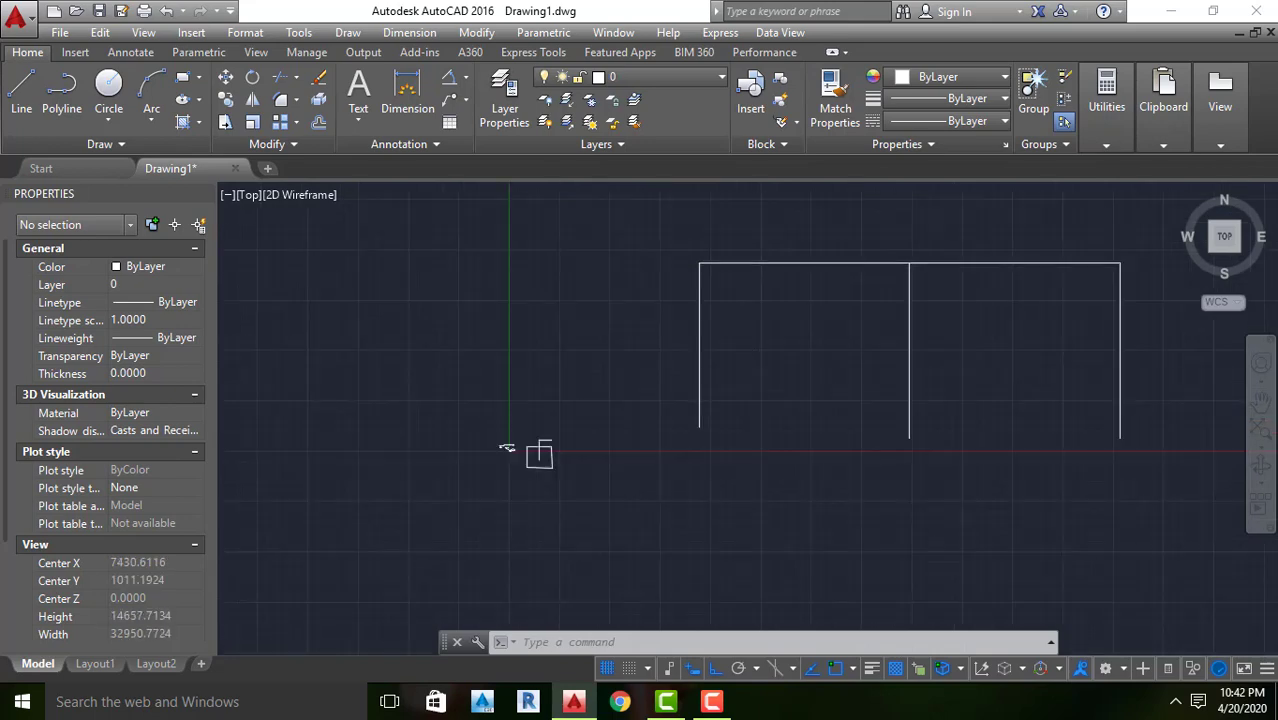
pyautogui.scroll(-2, 1101, 294)
# Select all the small shapes near the origin with a crossing window, and clear the selection
pyautogui.click(1105, 278)
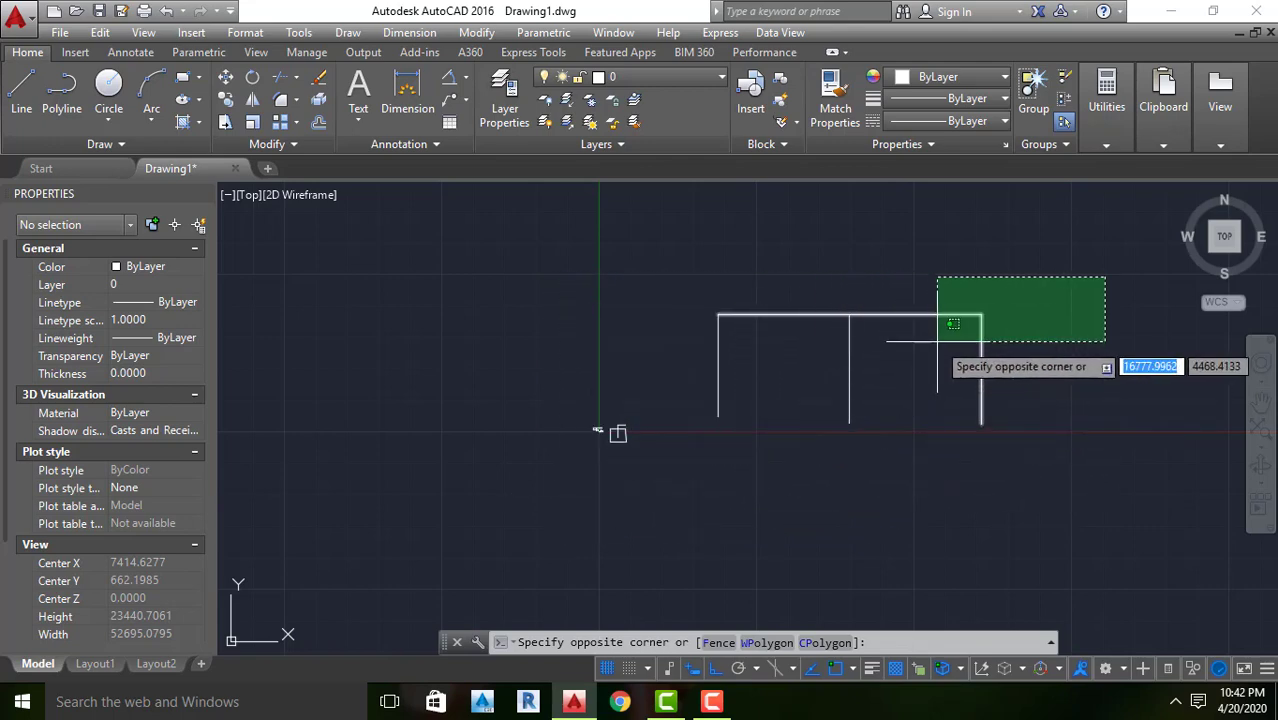
pyautogui.press('Escape')
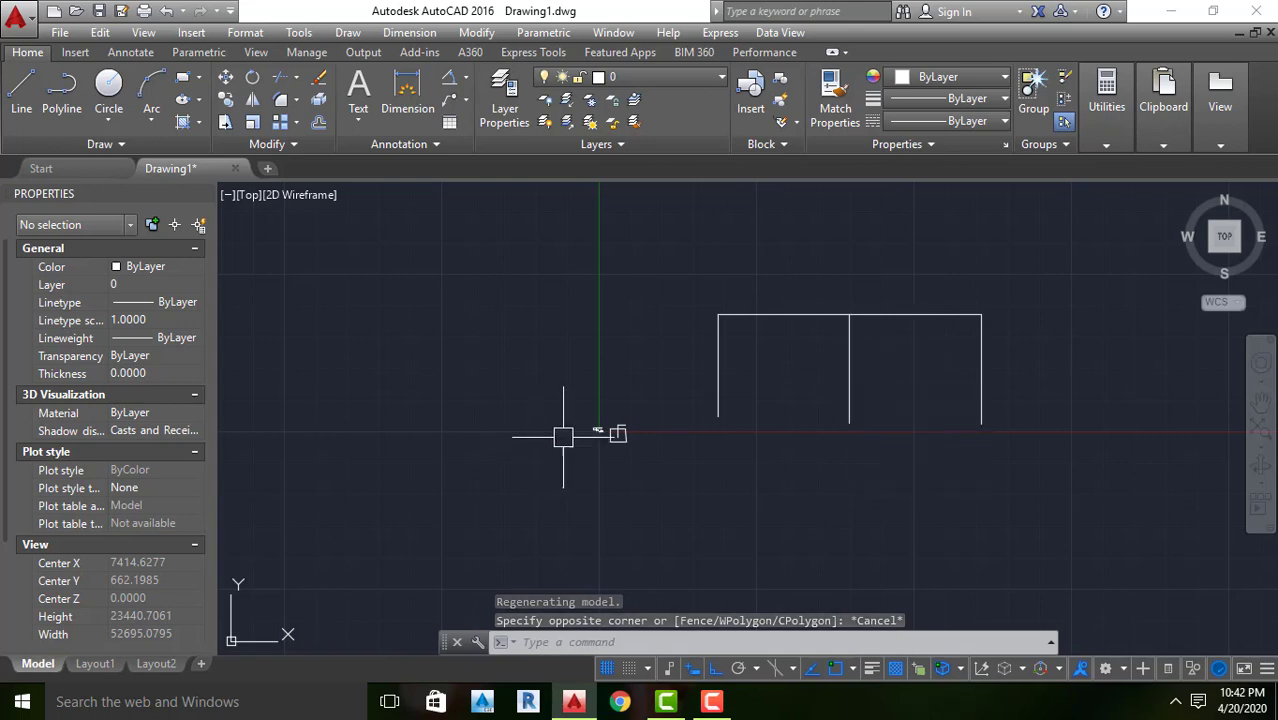
pyautogui.scroll(1, 660, 428)
pyautogui.click(677, 354)
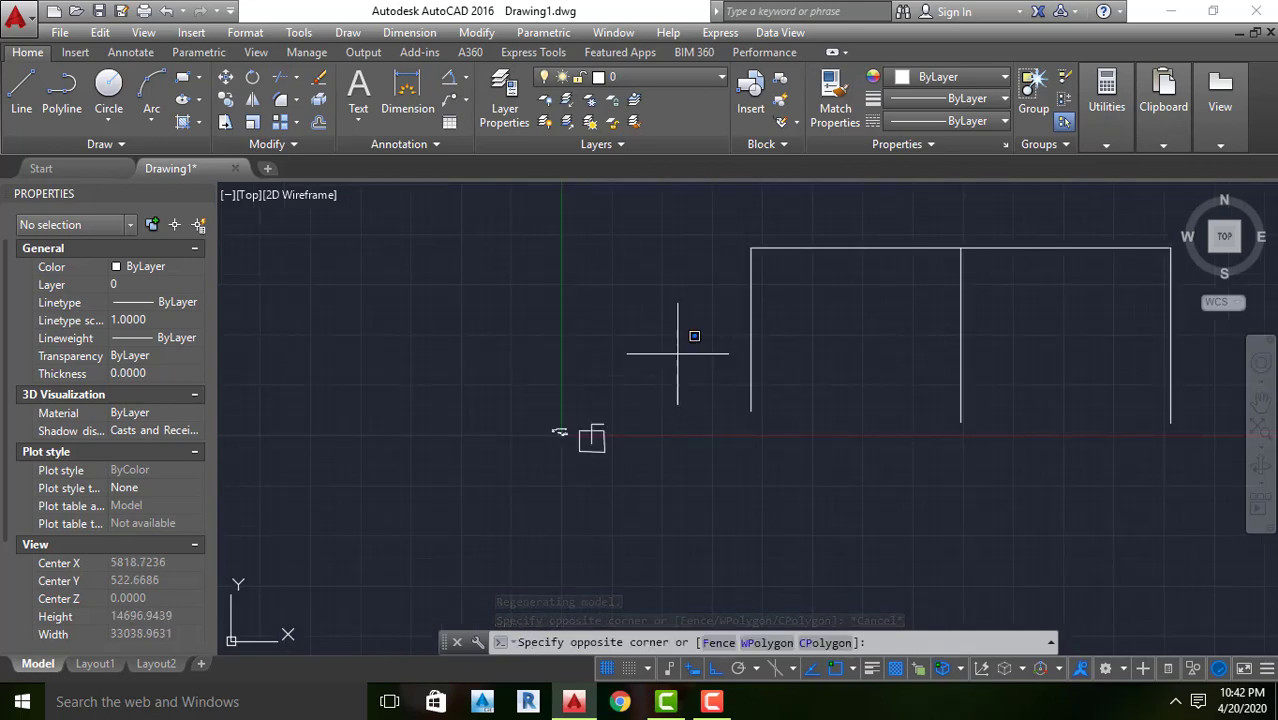
pyautogui.click(504, 523)
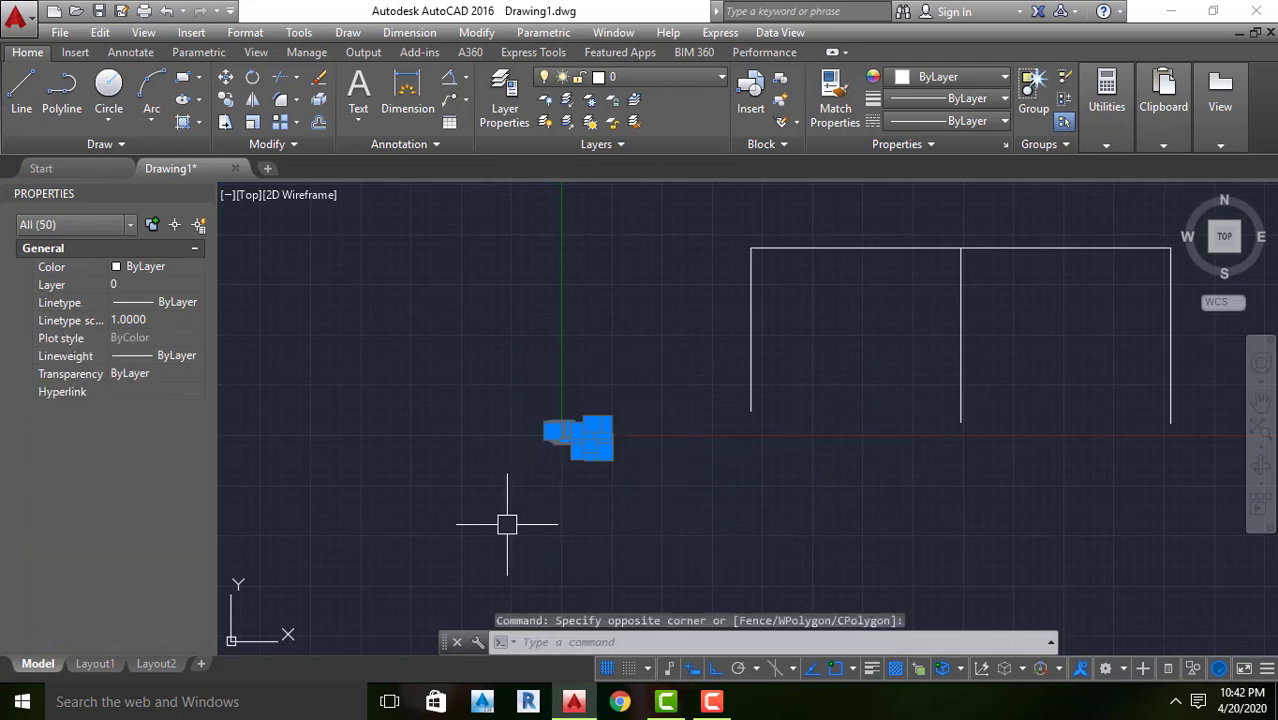
pyautogui.scroll(8, 575, 437)
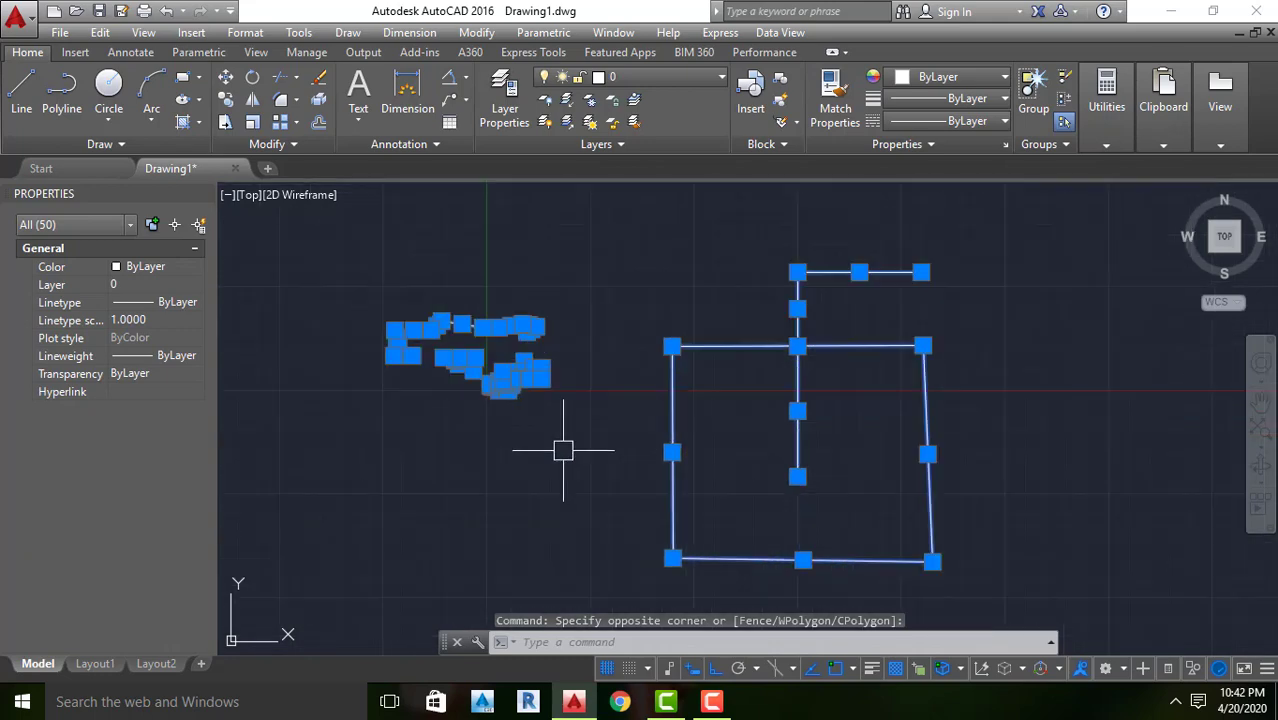
pyautogui.press('Escape')
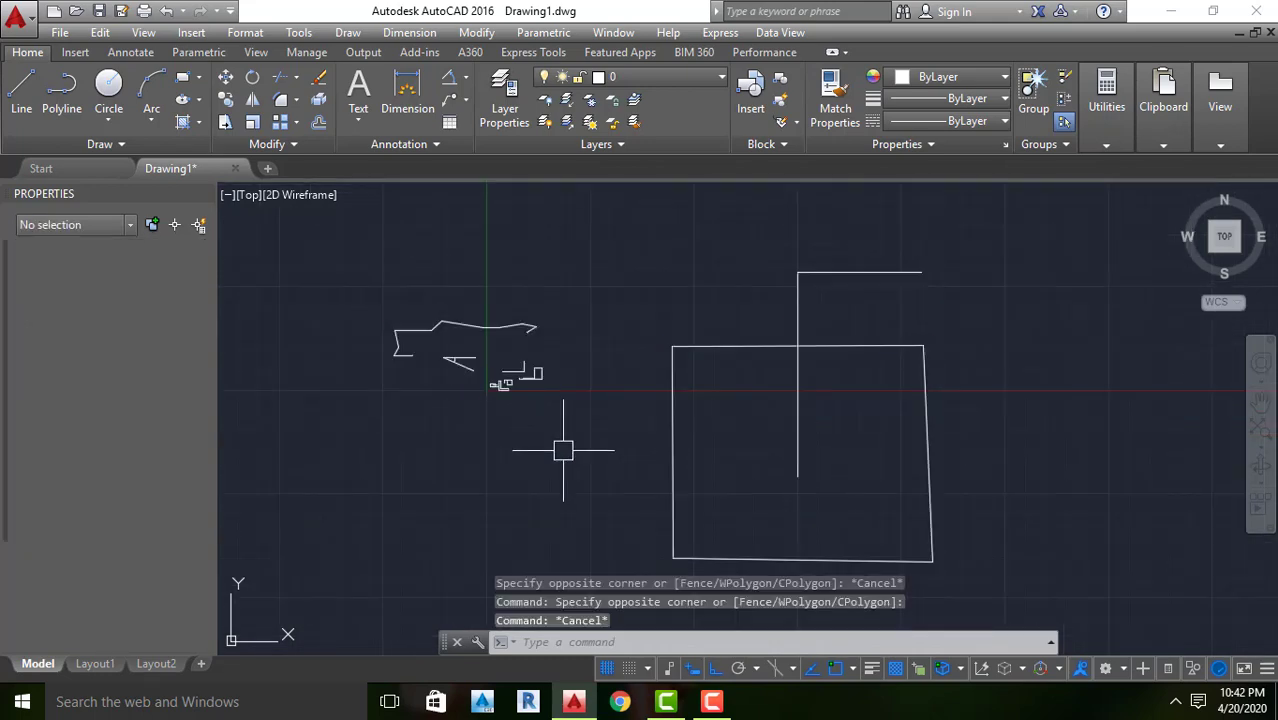
pyautogui.scroll(-2, 1020, 290)
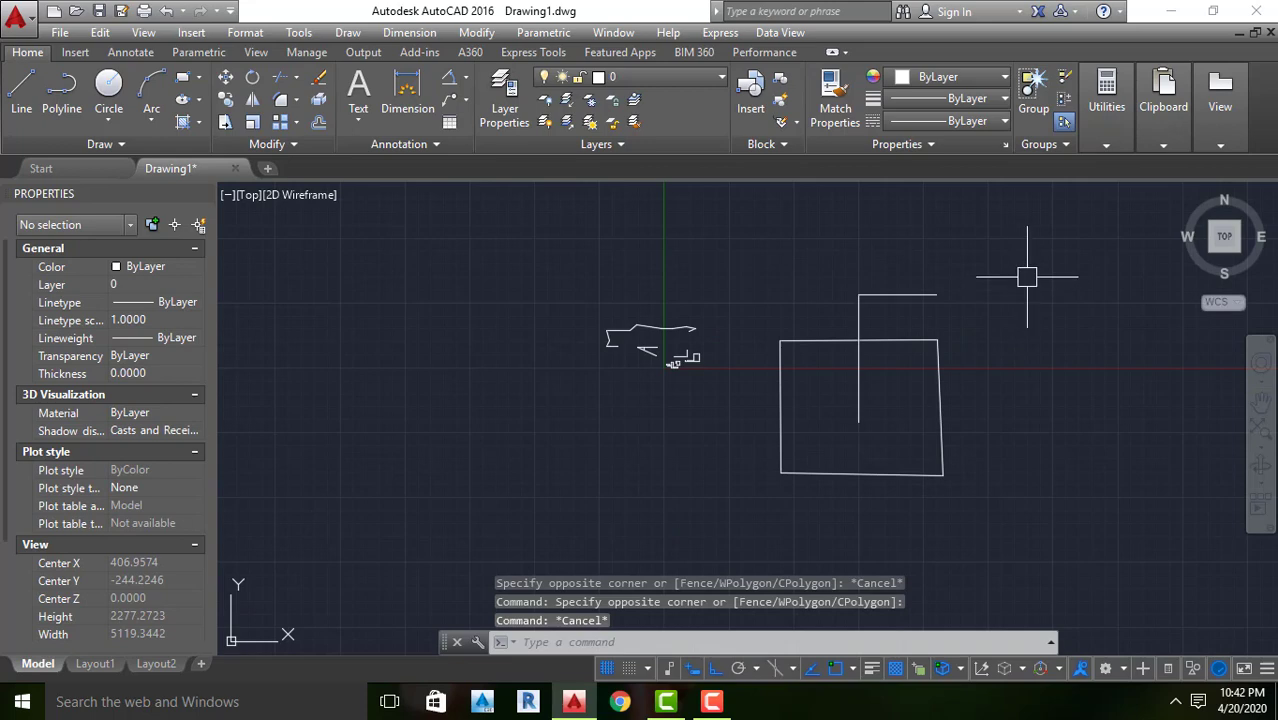
# Delete the four-sided outline together with the connected lines rising from its middle
pyautogui.click(1027, 277)
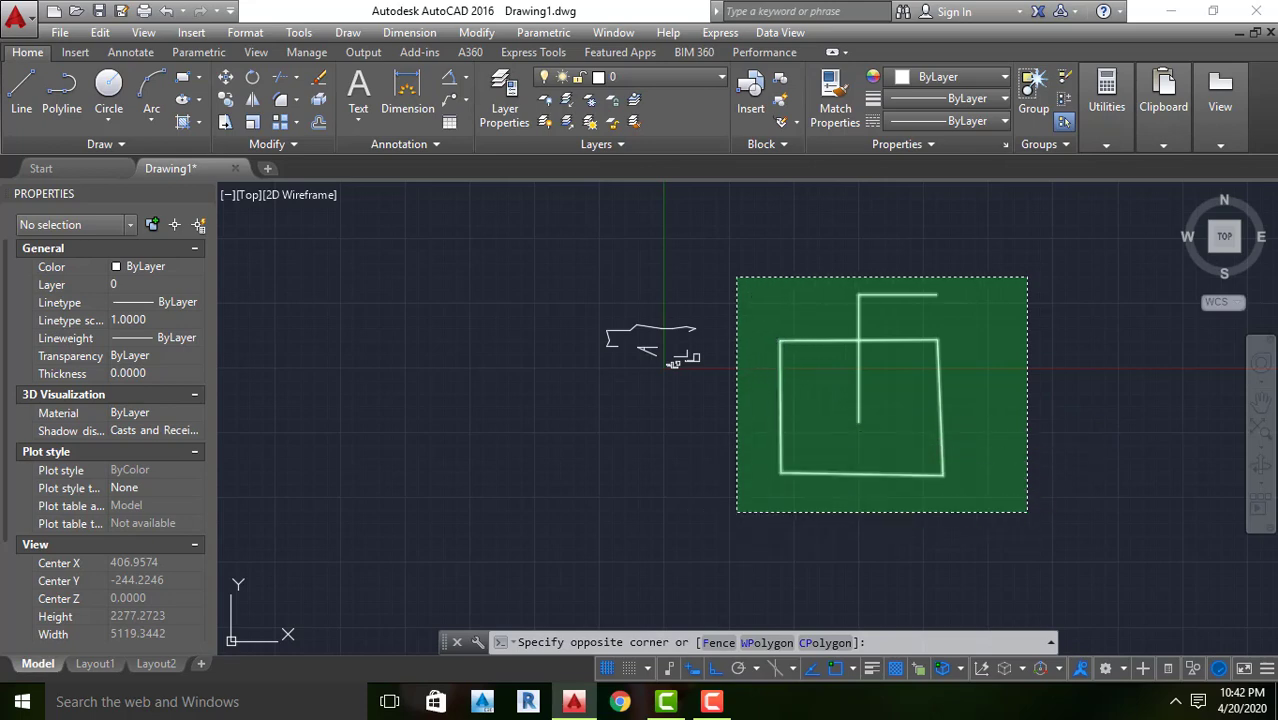
pyautogui.click(742, 495)
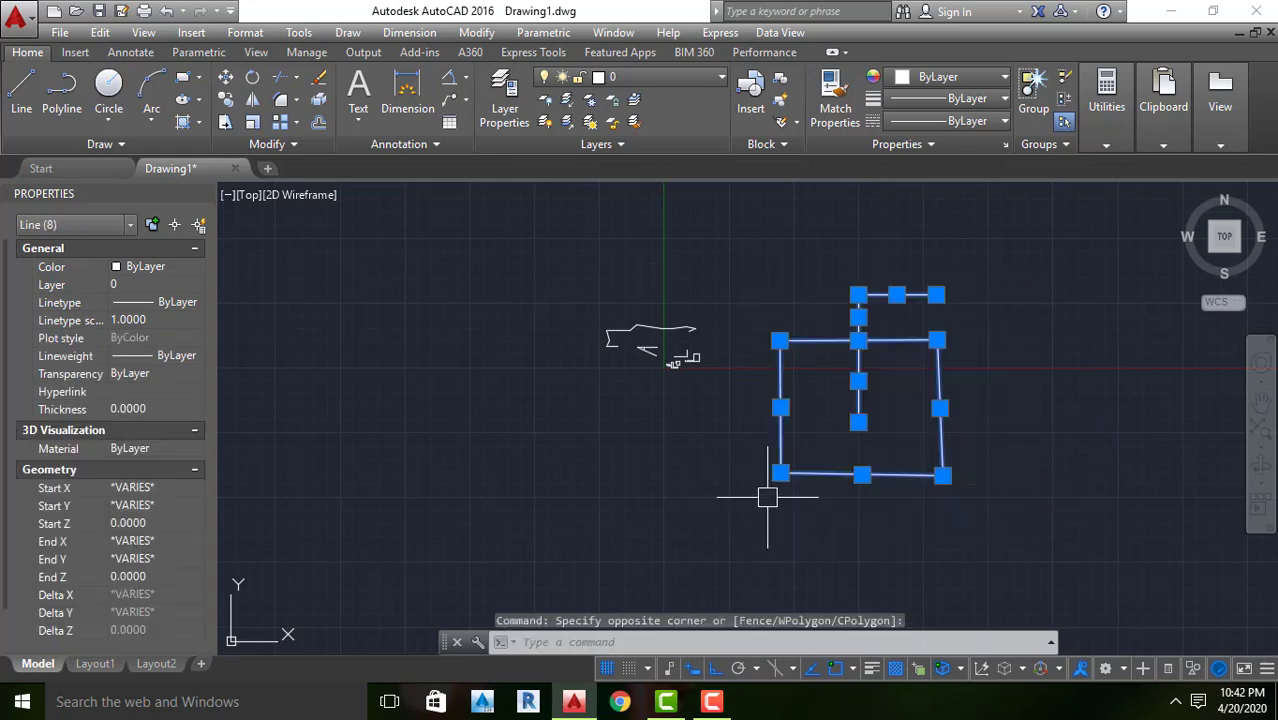
pyautogui.press('Delete')
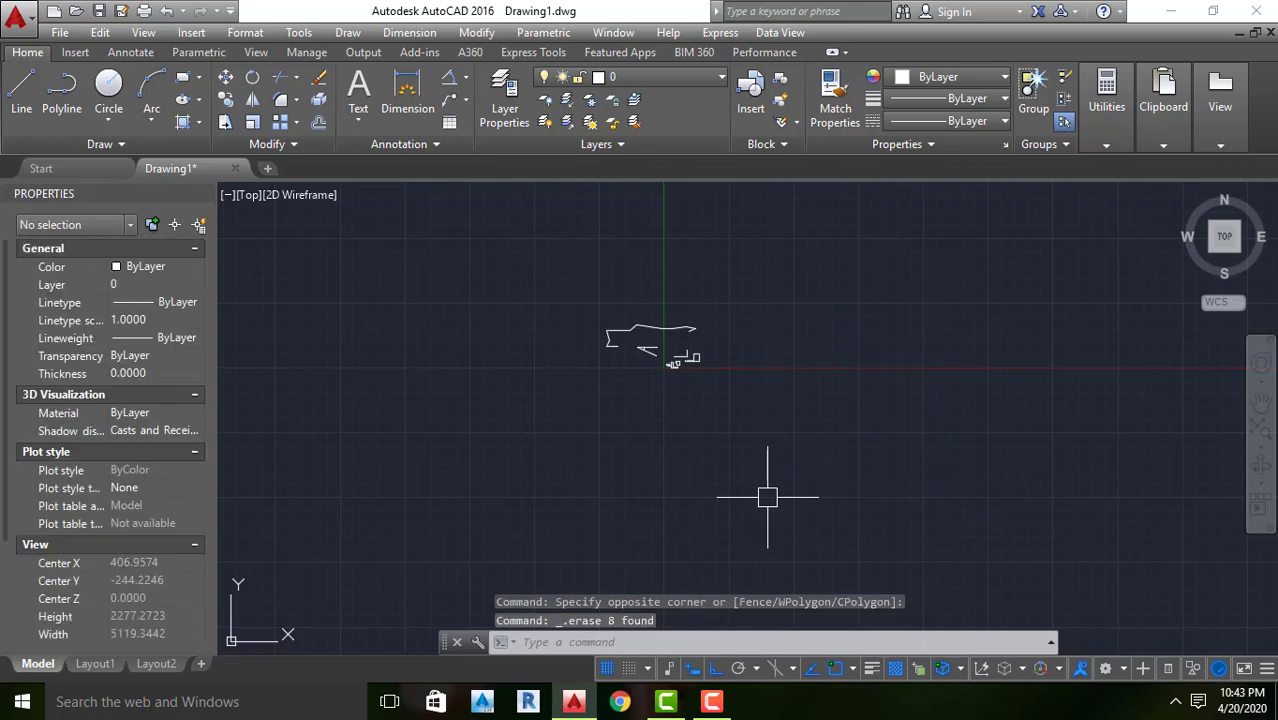
# Delete the cluster of tiny shapes around the origin using a crossing selection
pyautogui.click(755, 266)
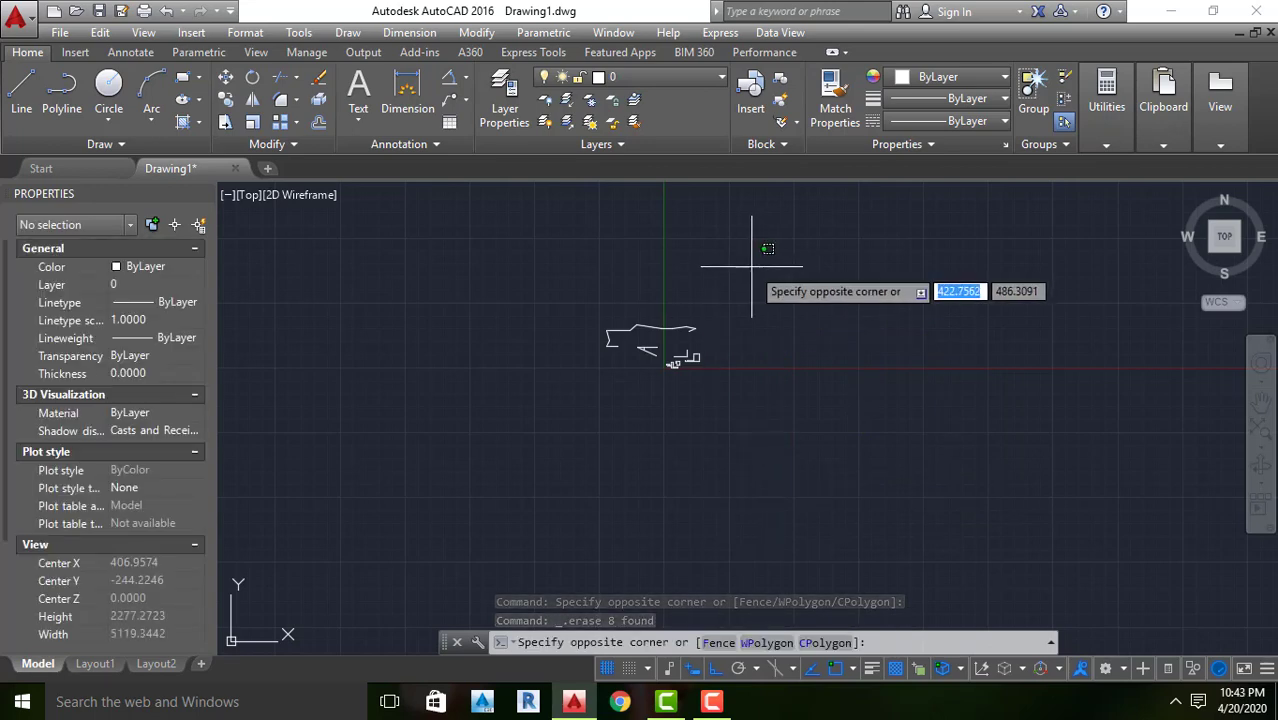
pyautogui.click(462, 422)
pyautogui.press('Delete')
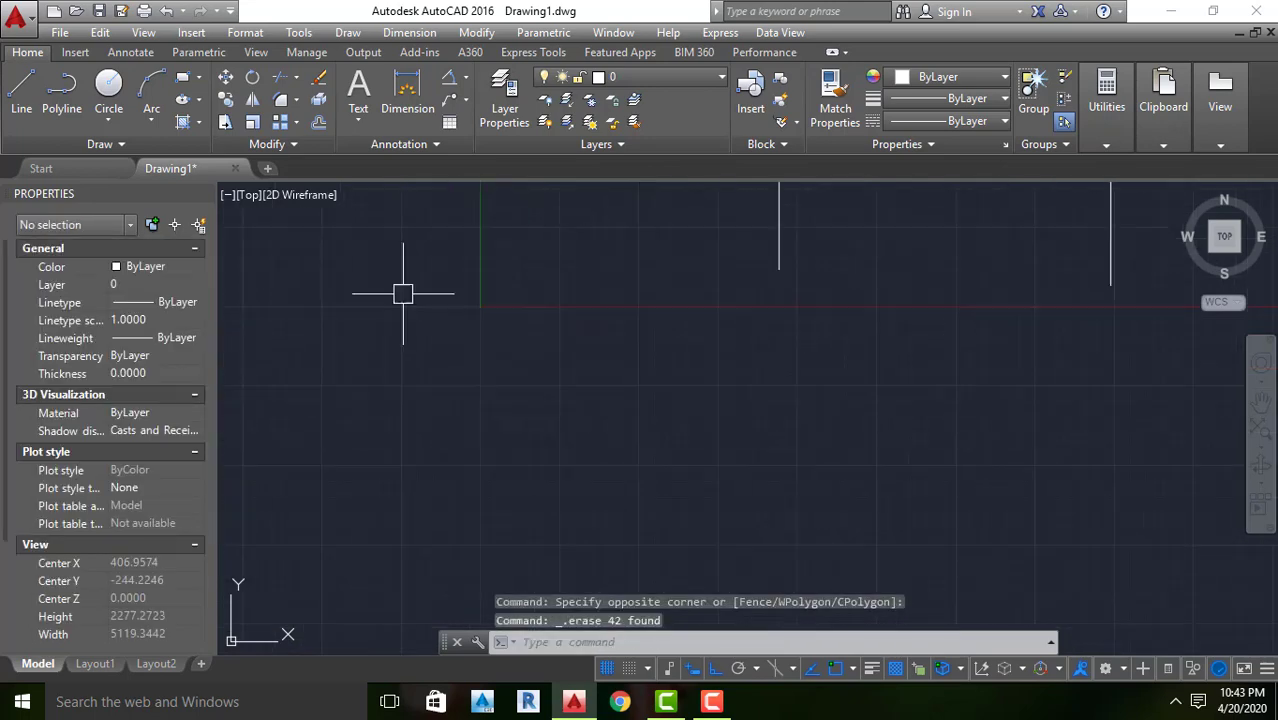
# Undo both deletions to restore the tiny shapes at the origin and the four-sided outline with its lines
pyautogui.scroll(-4, 420, 300)
pyautogui.scroll(3, 619, 288)
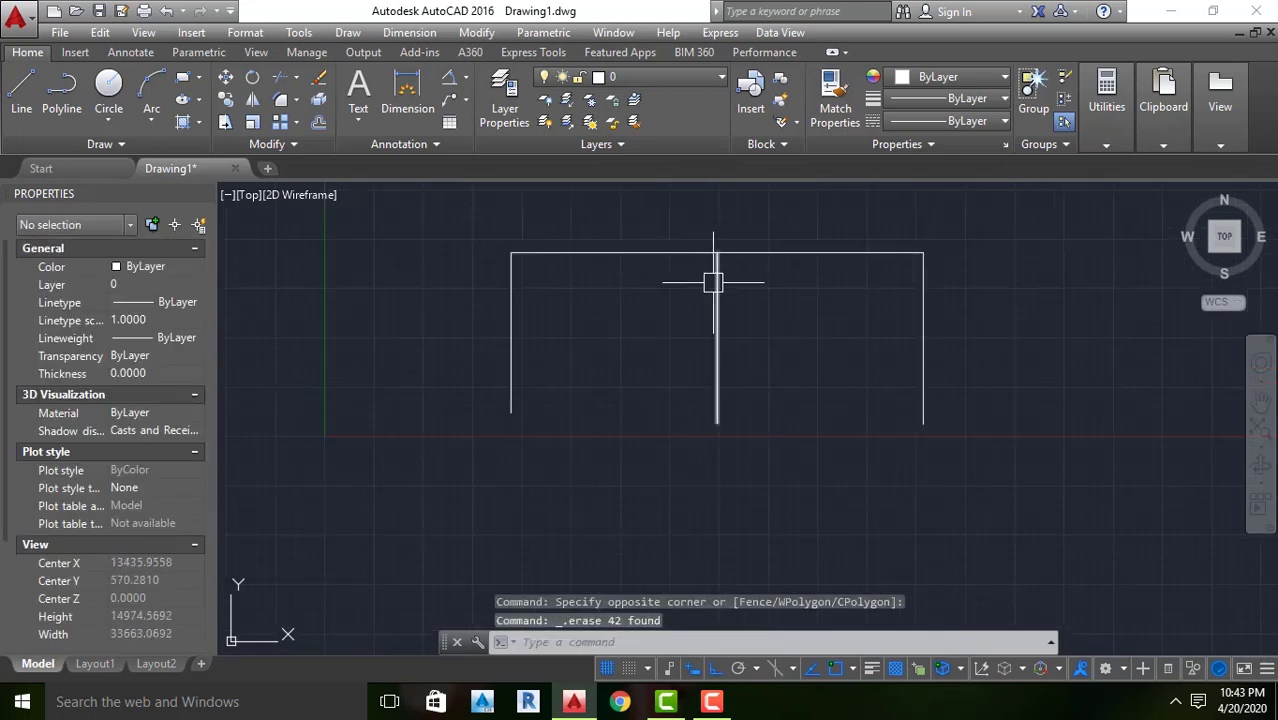
pyautogui.scroll(-3, 622, 351)
pyautogui.hotkey('ctrl', 'z')
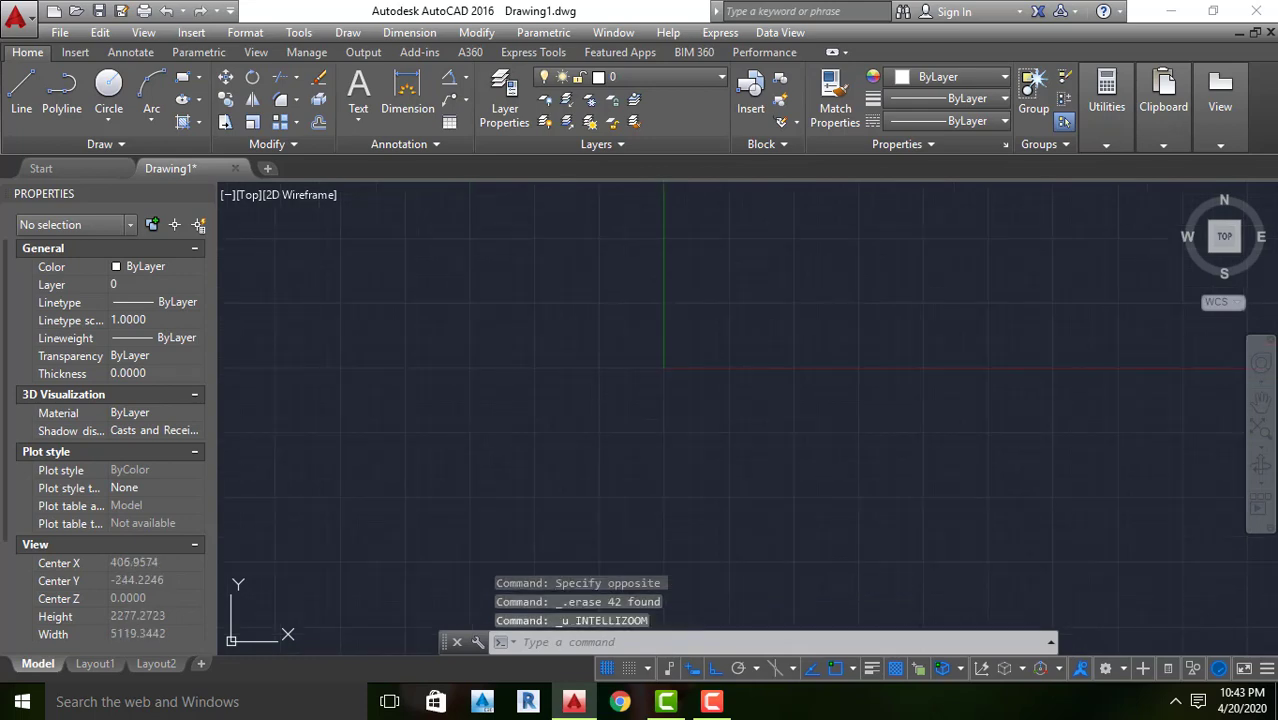
pyautogui.hotkey('ctrl', 'z')
pyautogui.hotkey('ctrl', 'z')
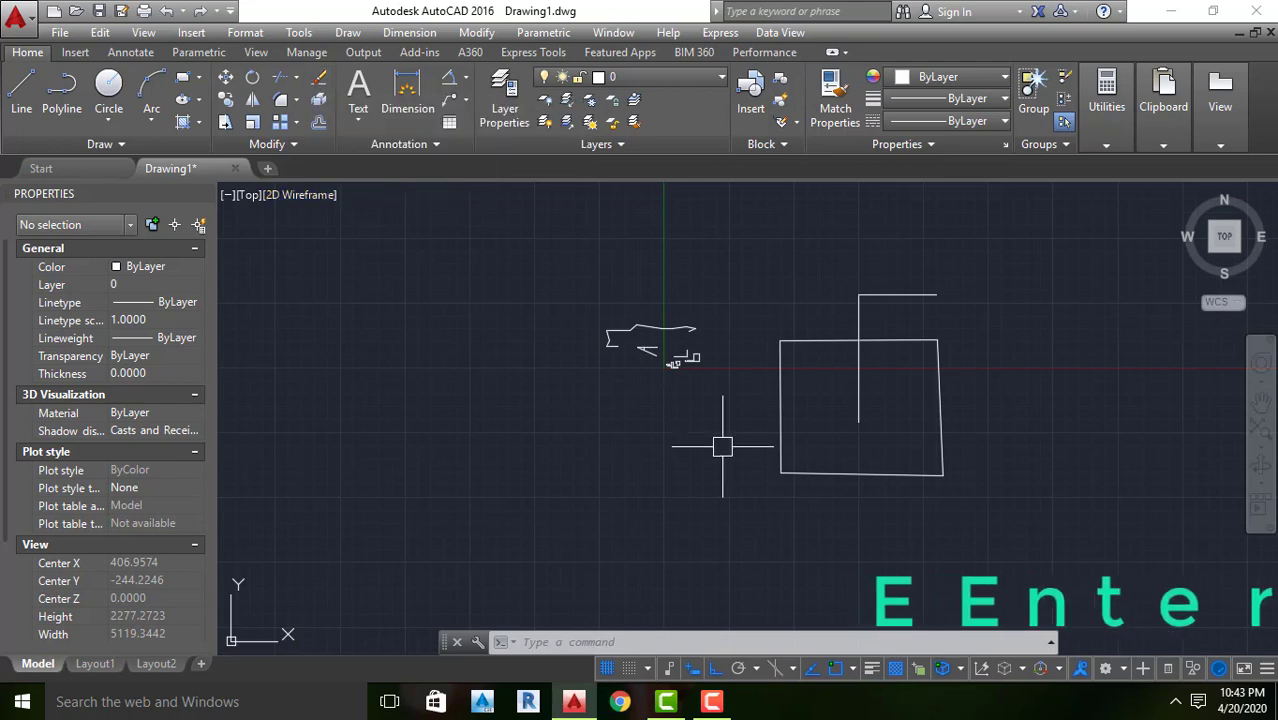
# Remove the cluster of tiny shapes around the origin with the Erase command and a crossing window
pyautogui.click(318, 80)
pyautogui.click(740, 304)
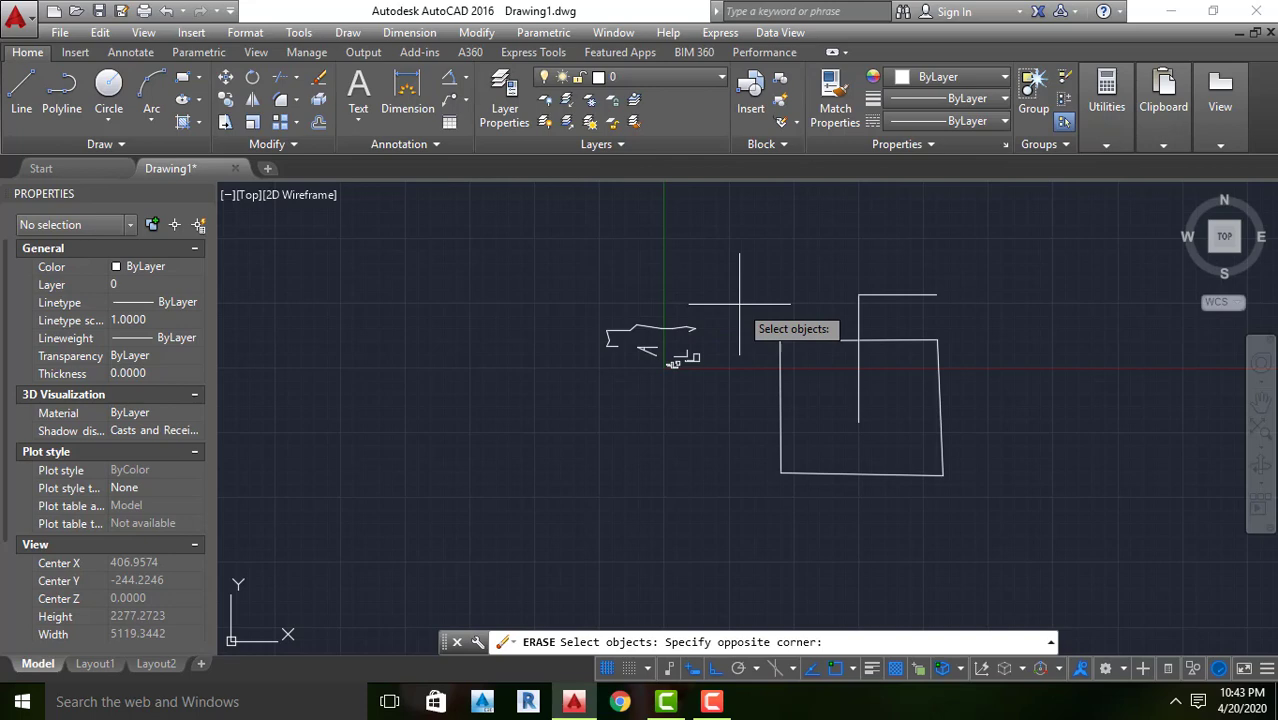
pyautogui.click(547, 405)
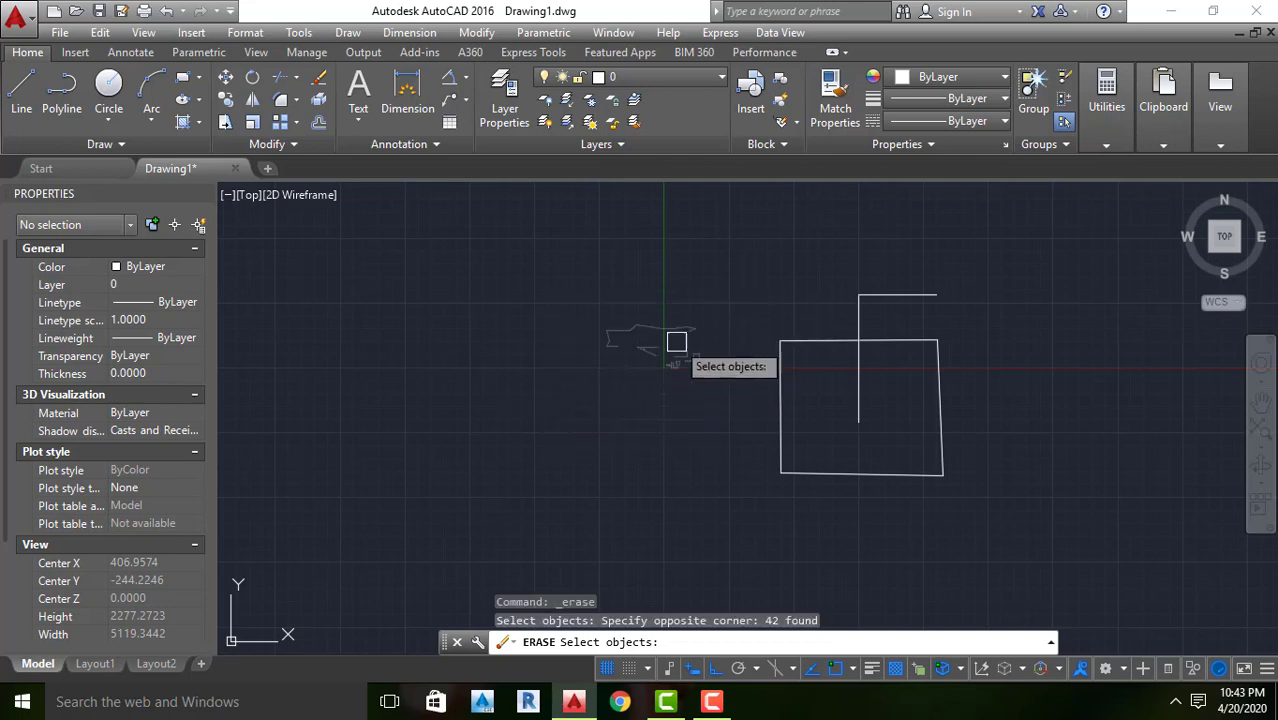
pyautogui.scroll(2, 652, 374)
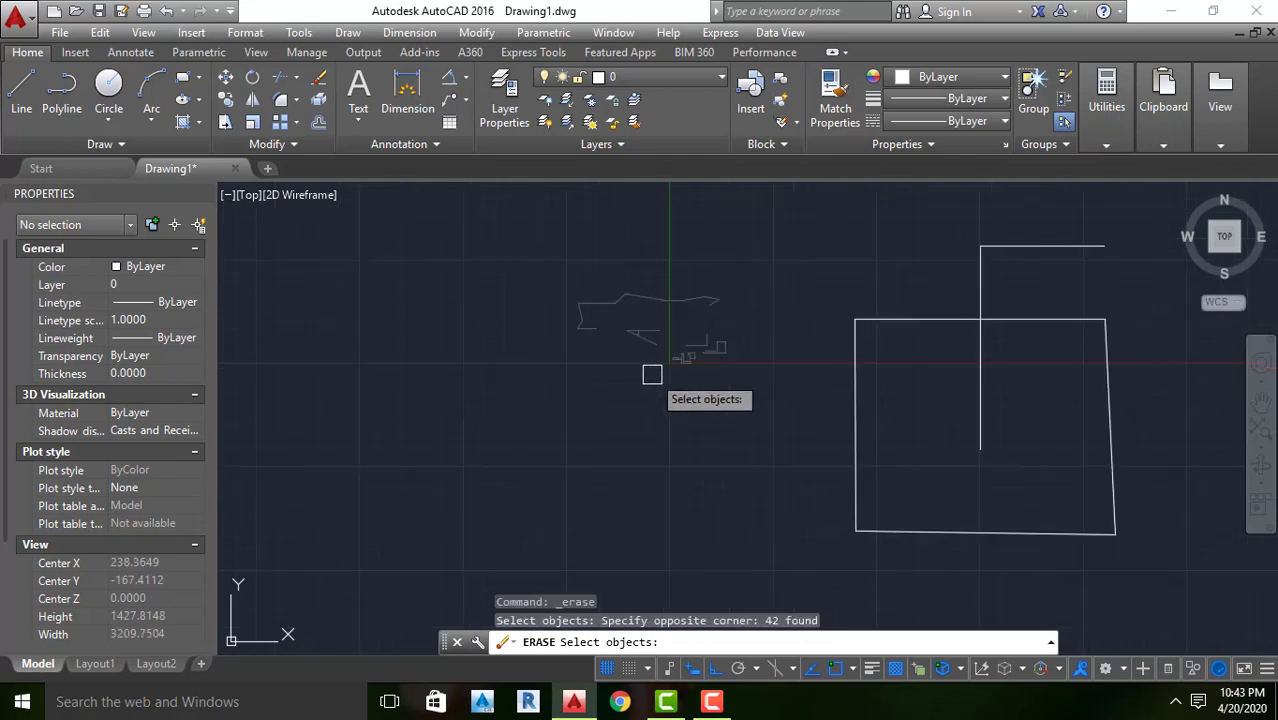
pyautogui.scroll(2, 652, 374)
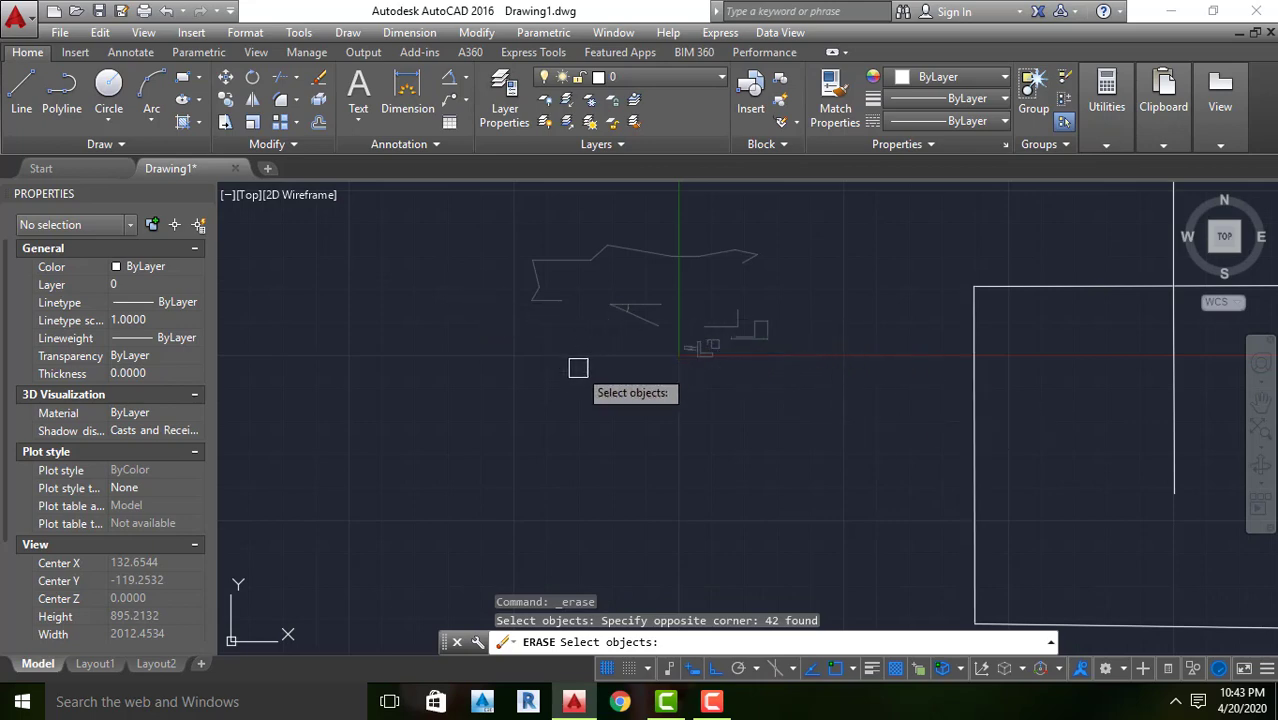
pyautogui.press('Return')
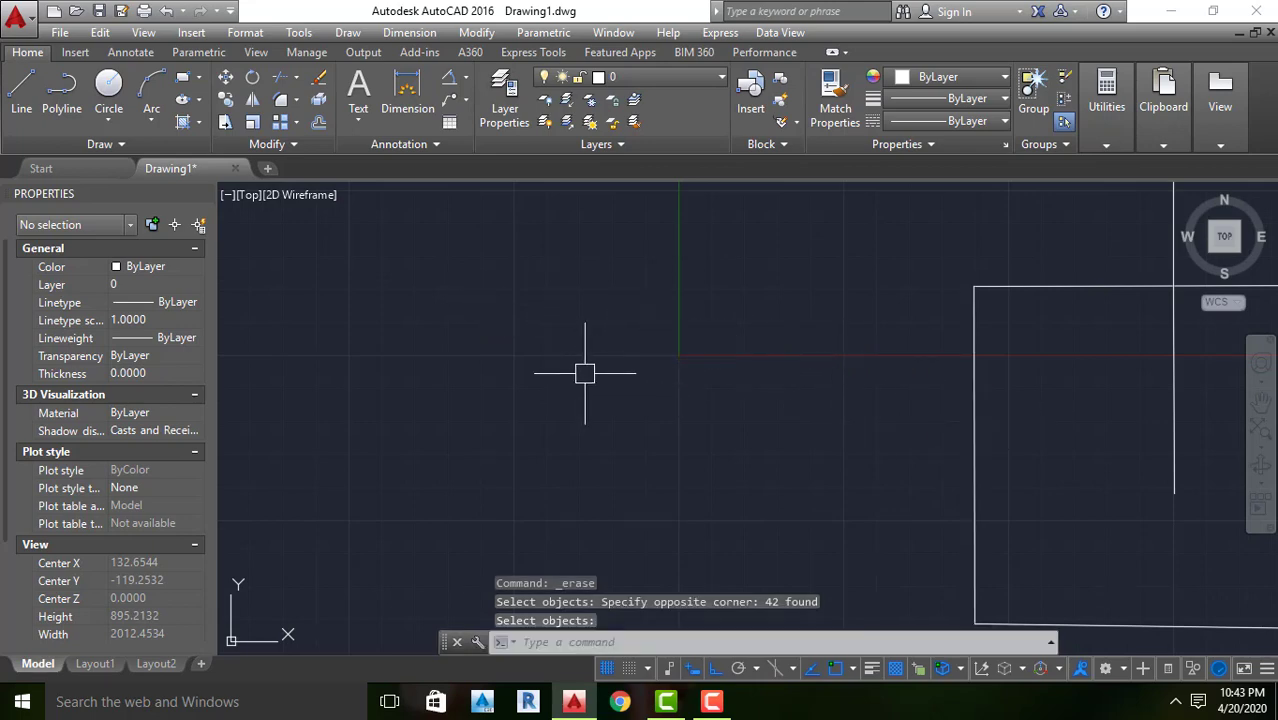
# Repeat the Erase command to remove the four-sided outline and its inner and upper lines, leaving the three-legged frame
pyautogui.scroll(-8, 580, 365)
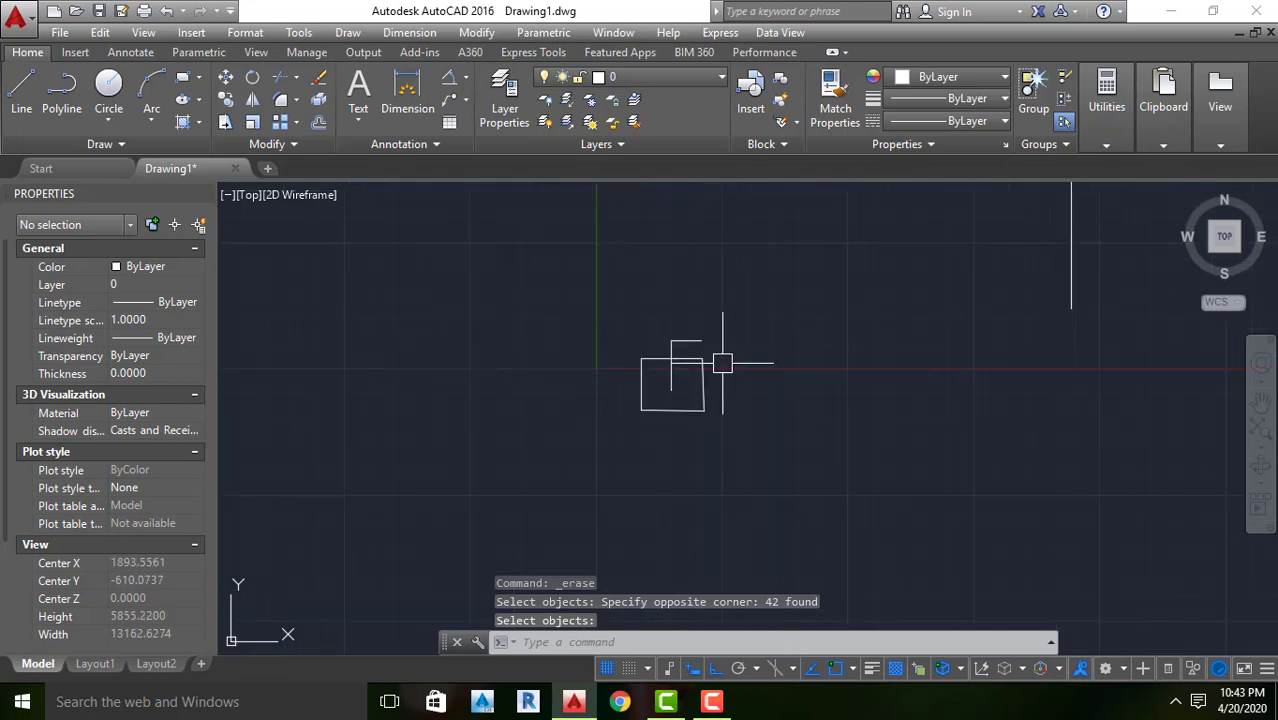
pyautogui.press('Return')
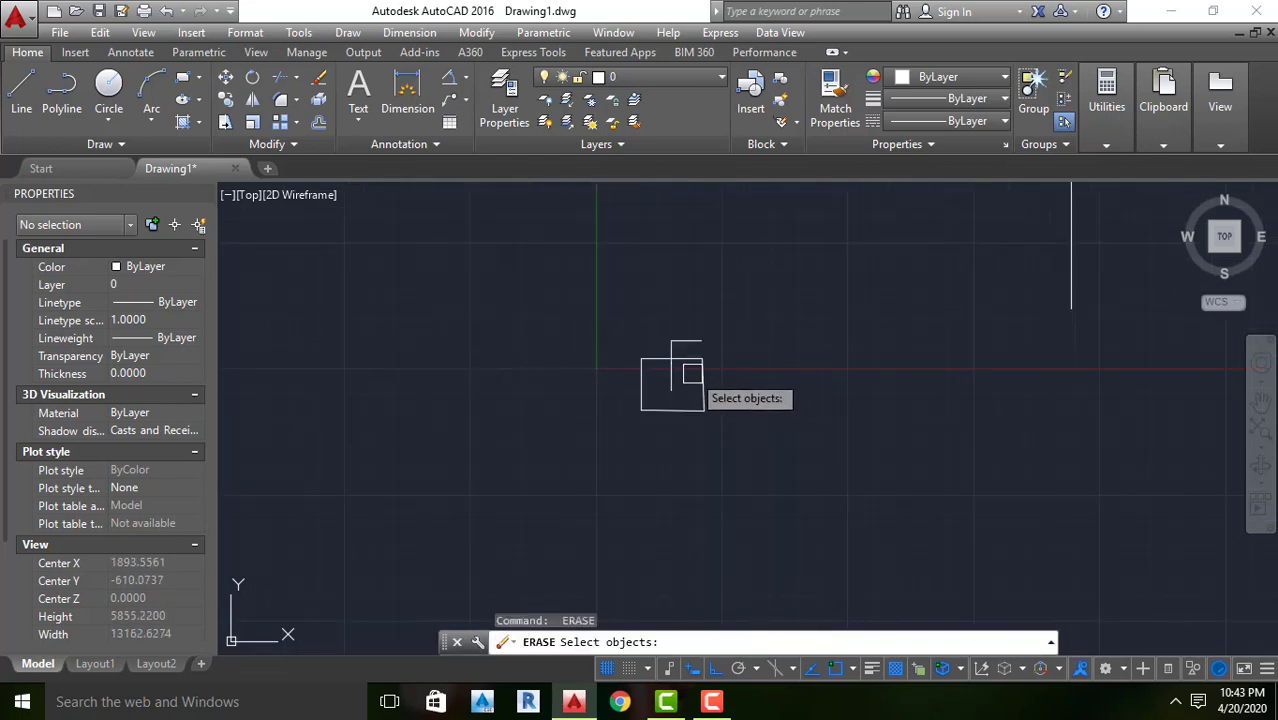
pyautogui.scroll(2, 691, 376)
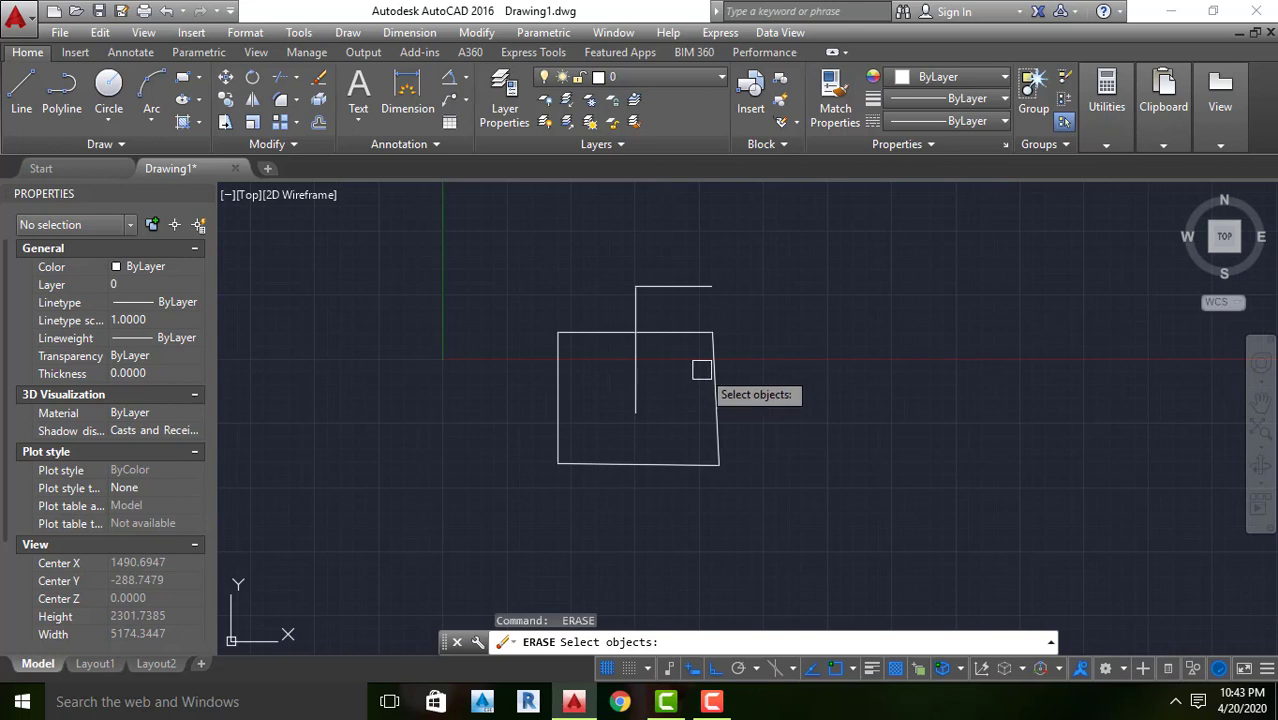
pyautogui.click(809, 238)
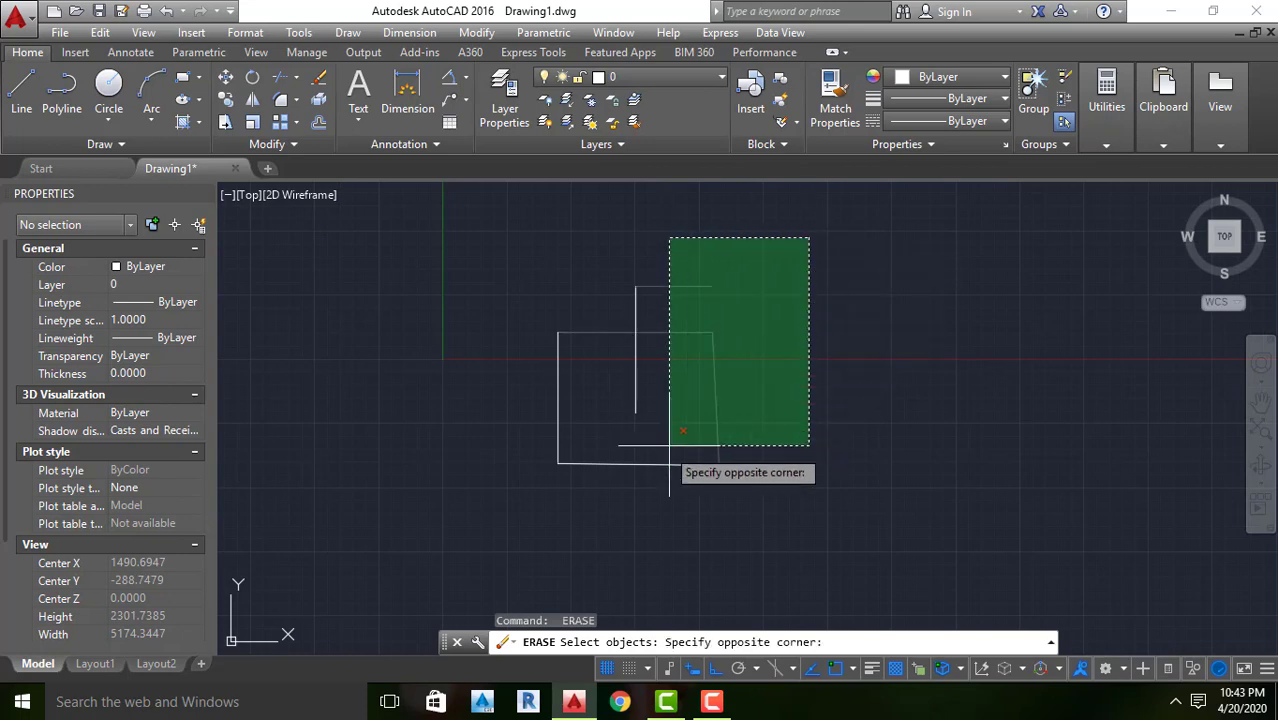
pyautogui.click(519, 520)
pyautogui.press('Return')
pyautogui.scroll(-10, 445, 453)
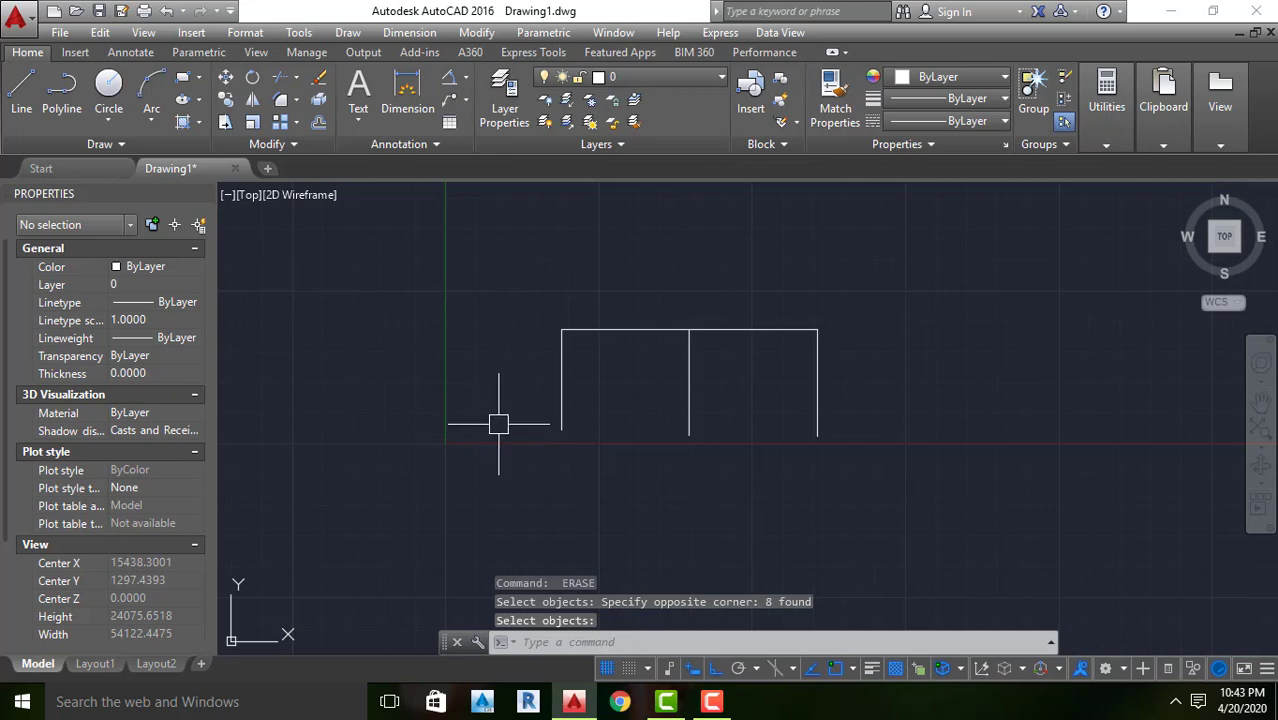
pyautogui.press('Escape')
pyautogui.press('Escape')
pyautogui.press('Escape')
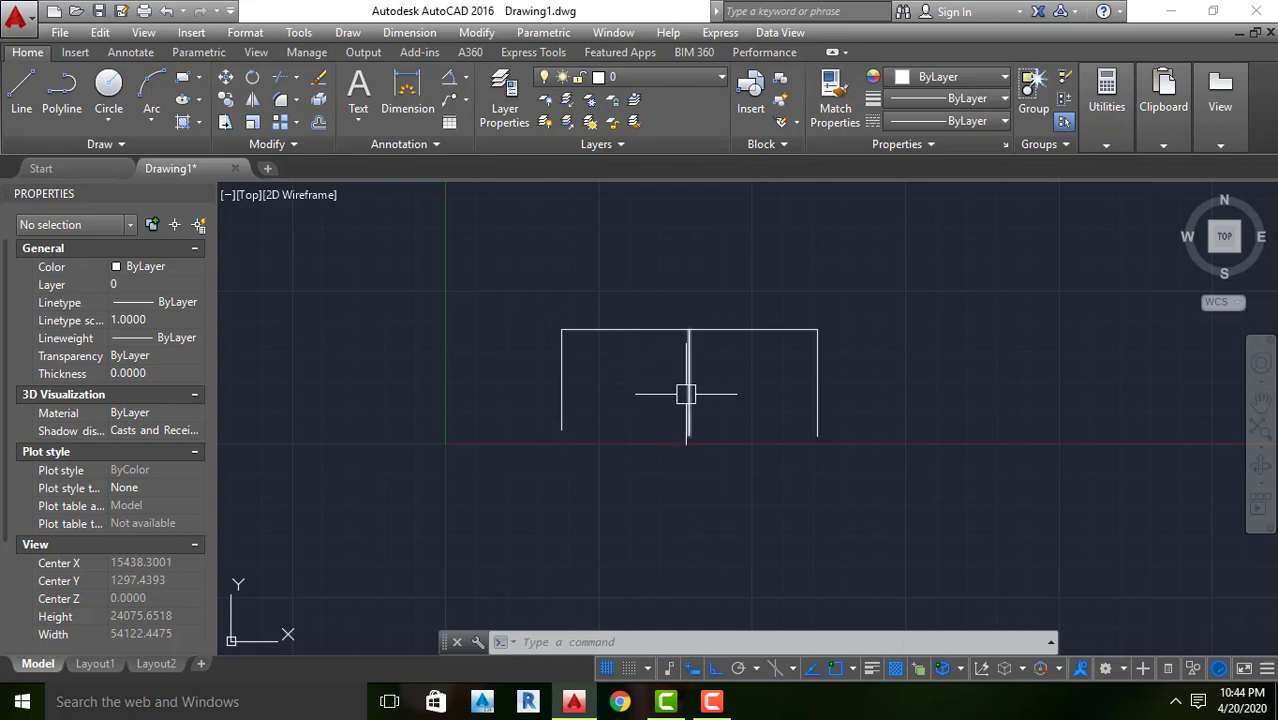
pyautogui.scroll(-5, 665, 378)
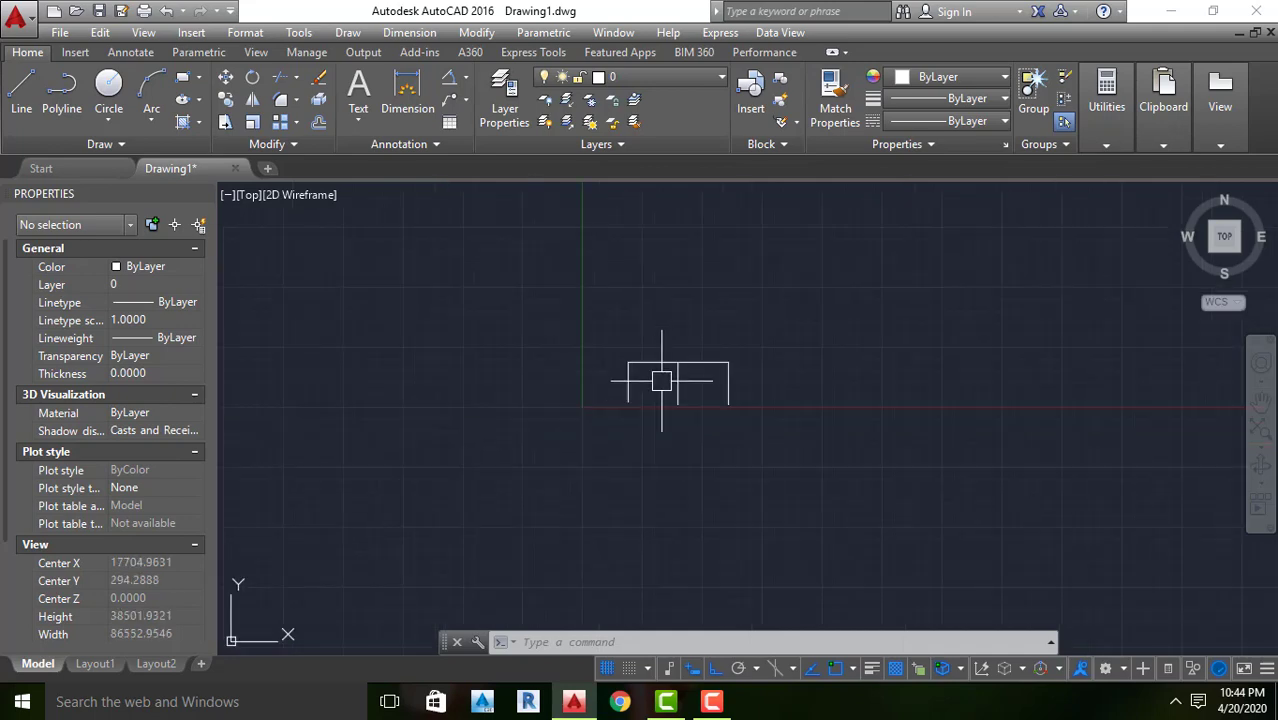
pyautogui.scroll(5, 685, 419)
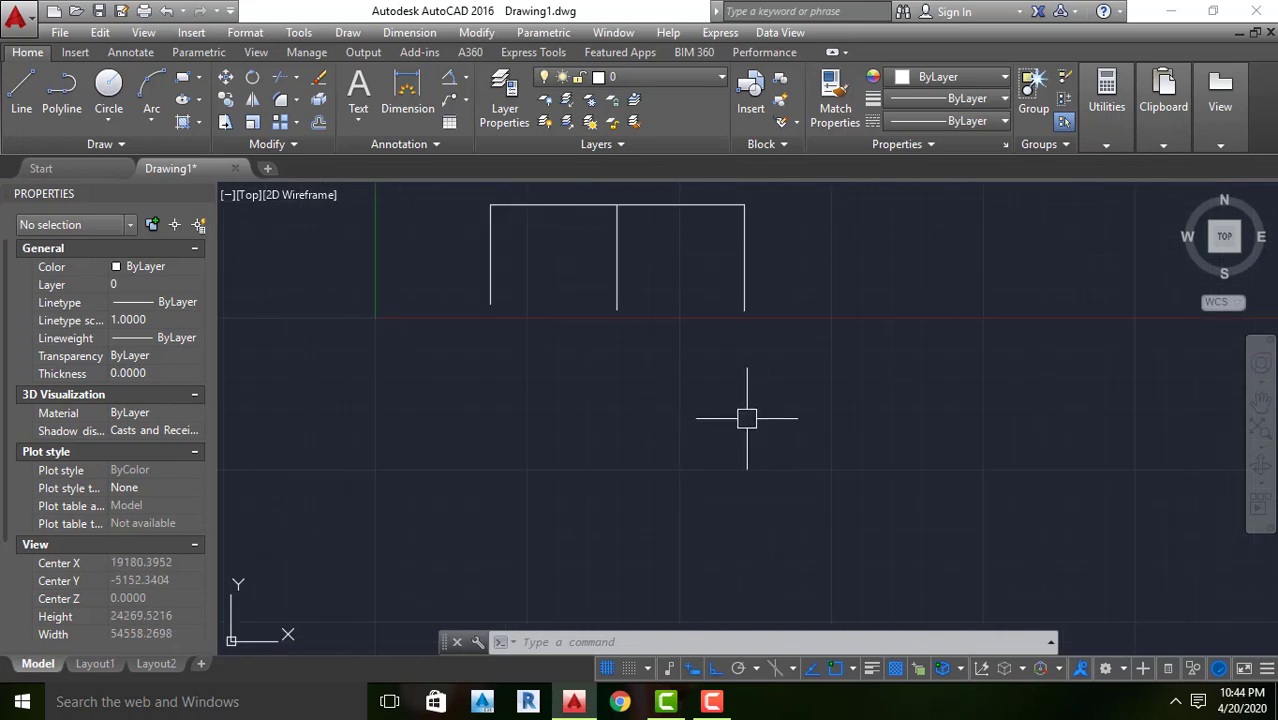
pyautogui.scroll(-2, 745, 416)
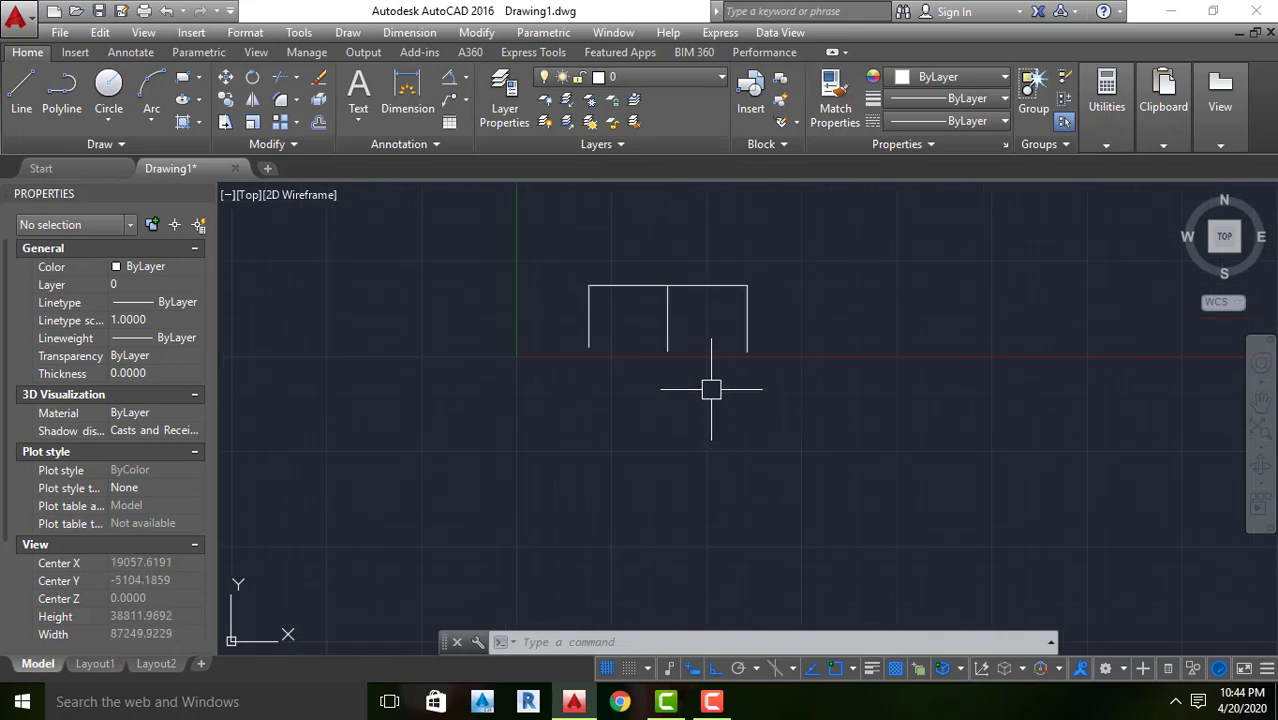
pyautogui.scroll(2, 711, 388)
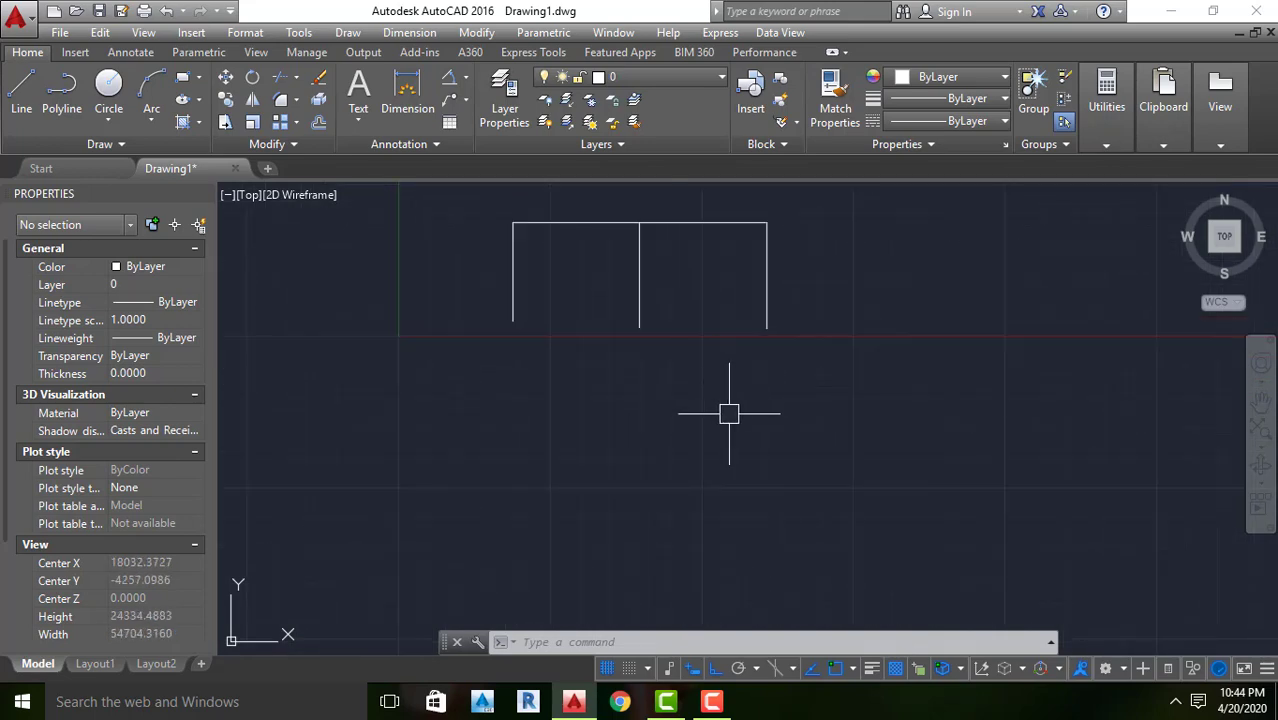
pyautogui.click(897, 345)
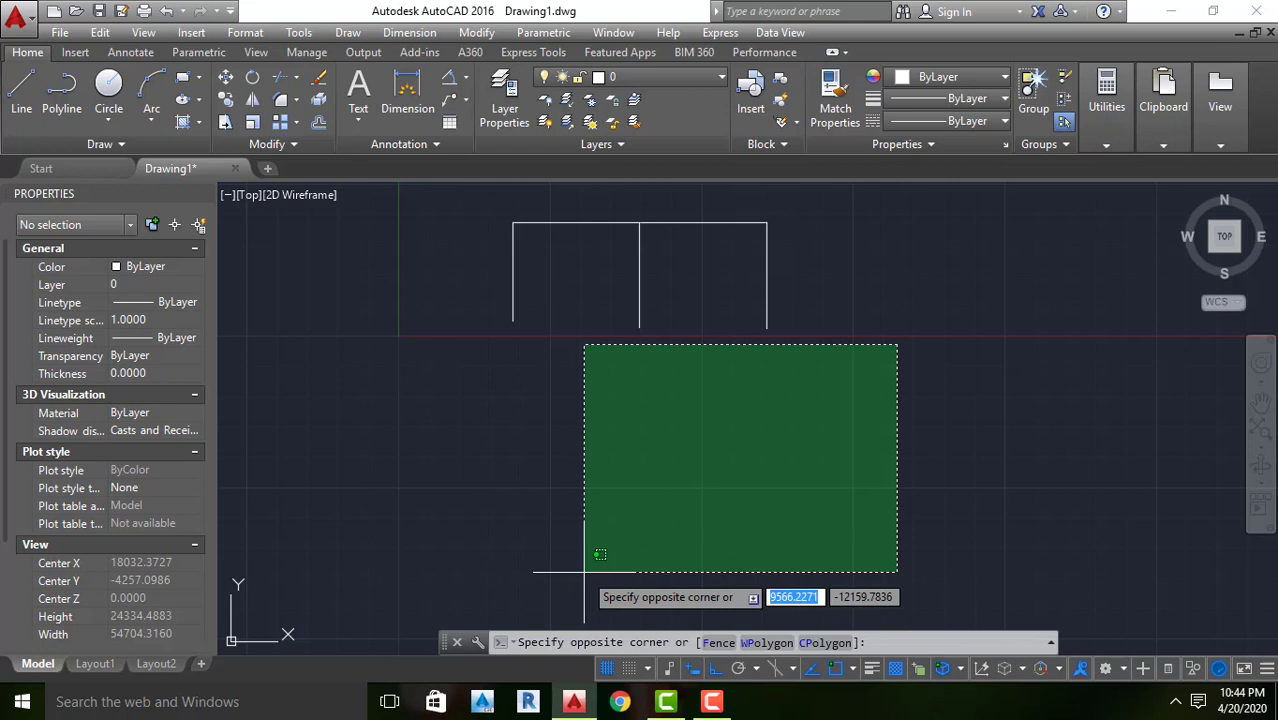
pyautogui.press('Escape')
pyautogui.press('Escape')
# Select the three-legged frame's long horizontal line and right leg with a crossing window over its right end
pyautogui.scroll(-4, 582, 562)
pyautogui.scroll(4, 800, 408)
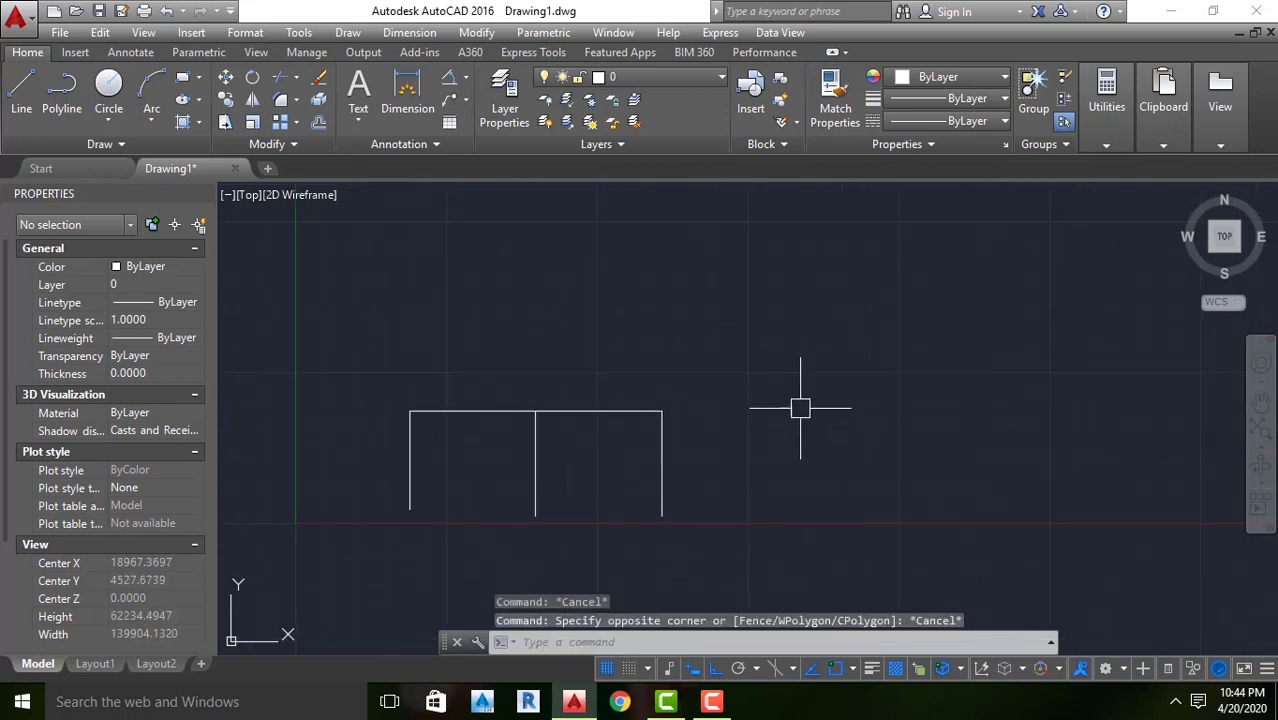
pyautogui.scroll(2, 800, 408)
pyautogui.scroll(-4, 824, 402)
pyautogui.scroll(2, 819, 394)
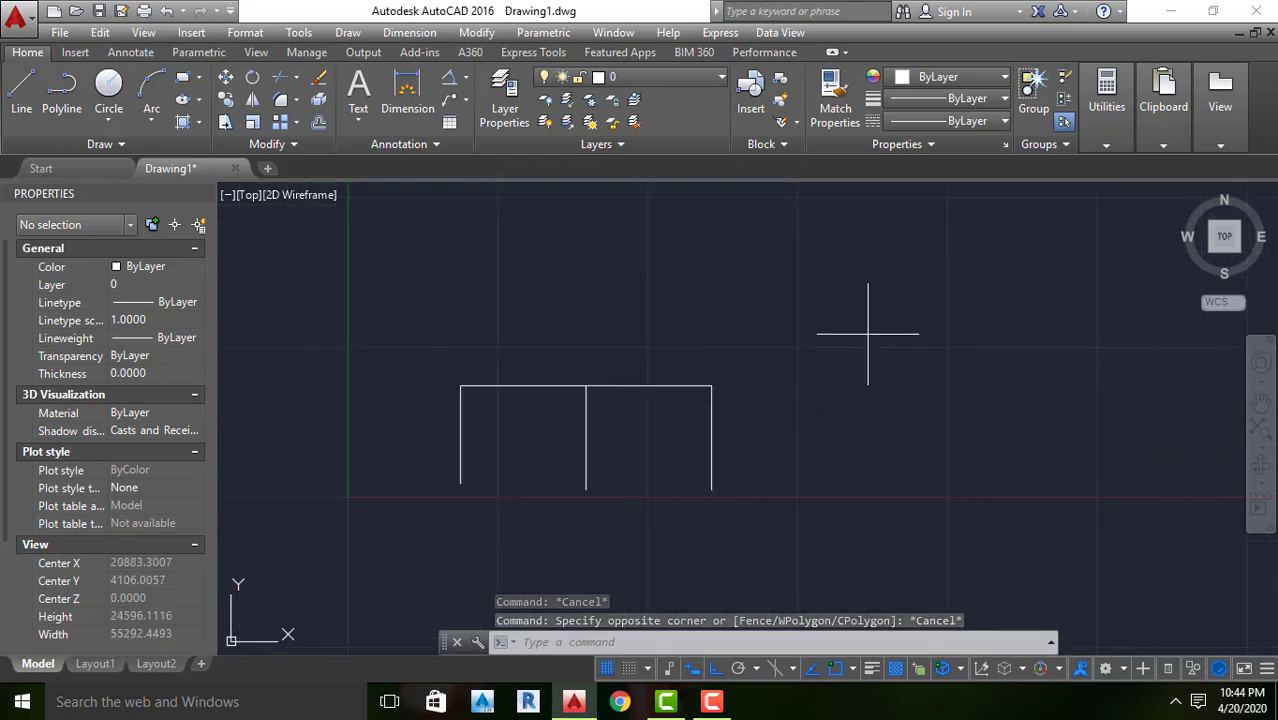
pyautogui.click(868, 334)
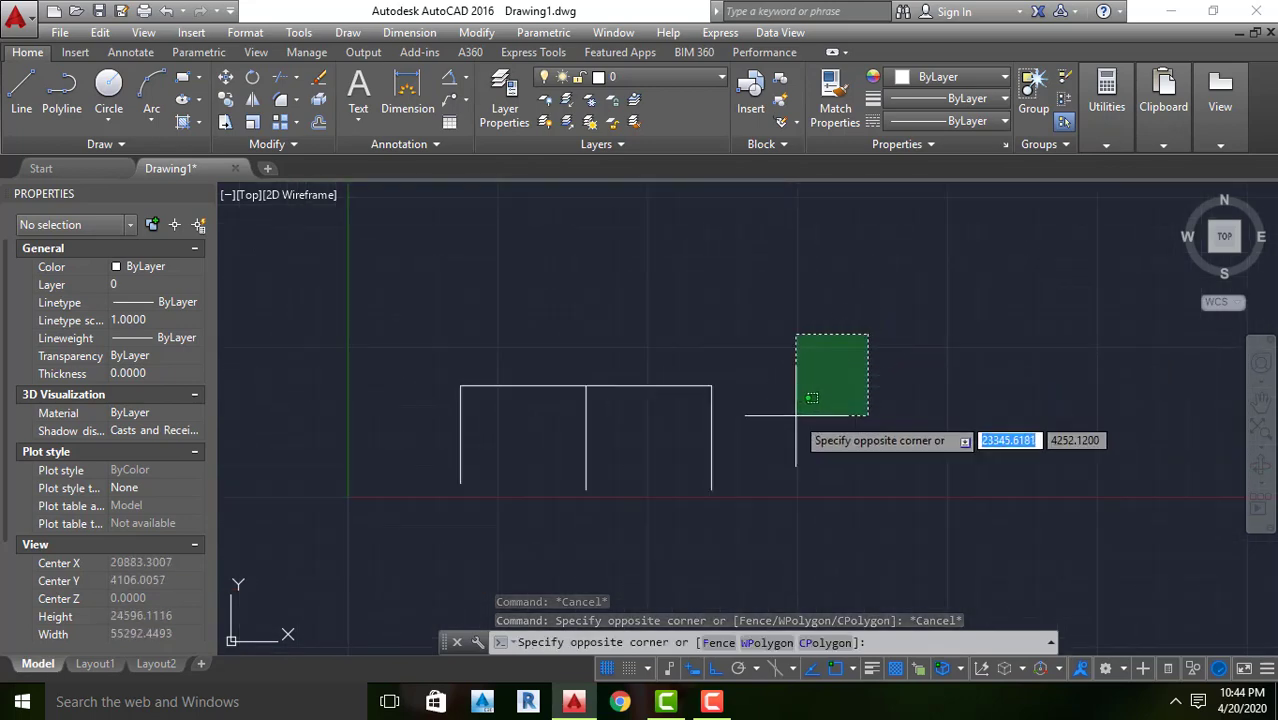
pyautogui.click(716, 483)
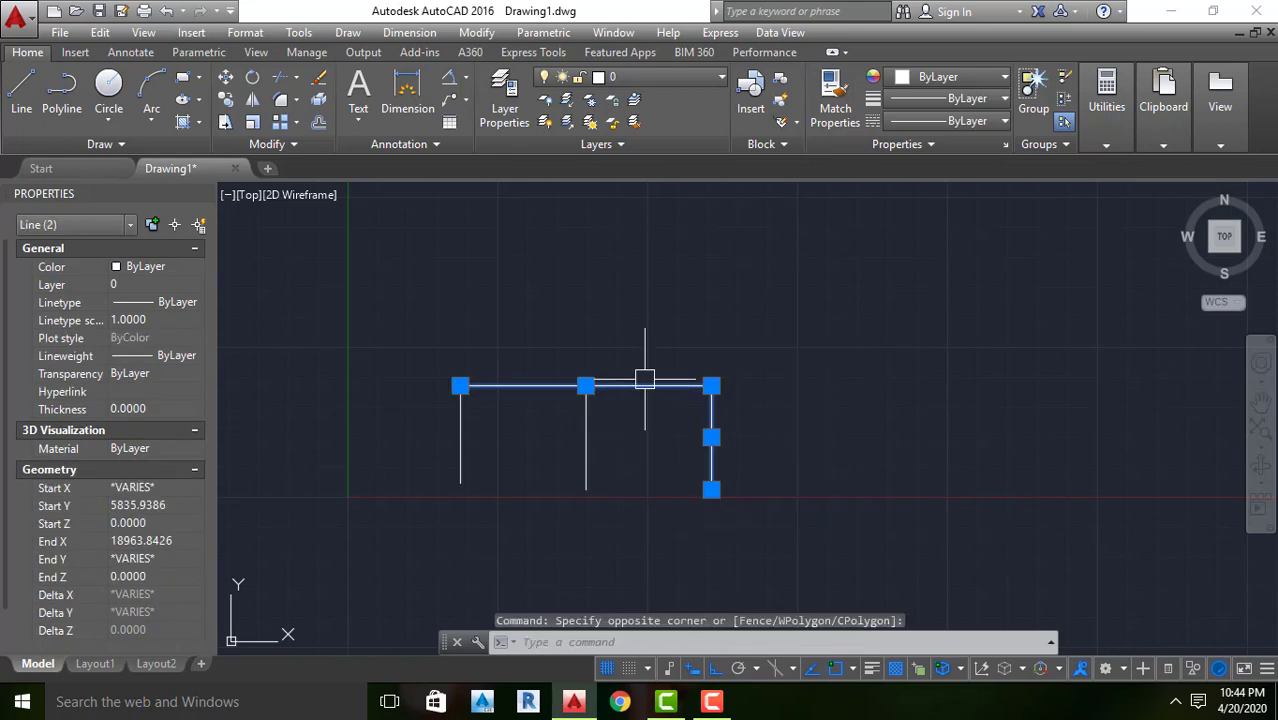
# Delete the frame's selected horizontal line and right leg, and remove the remaining two vertical legs with a crossing window
pyautogui.moveTo(713, 412)
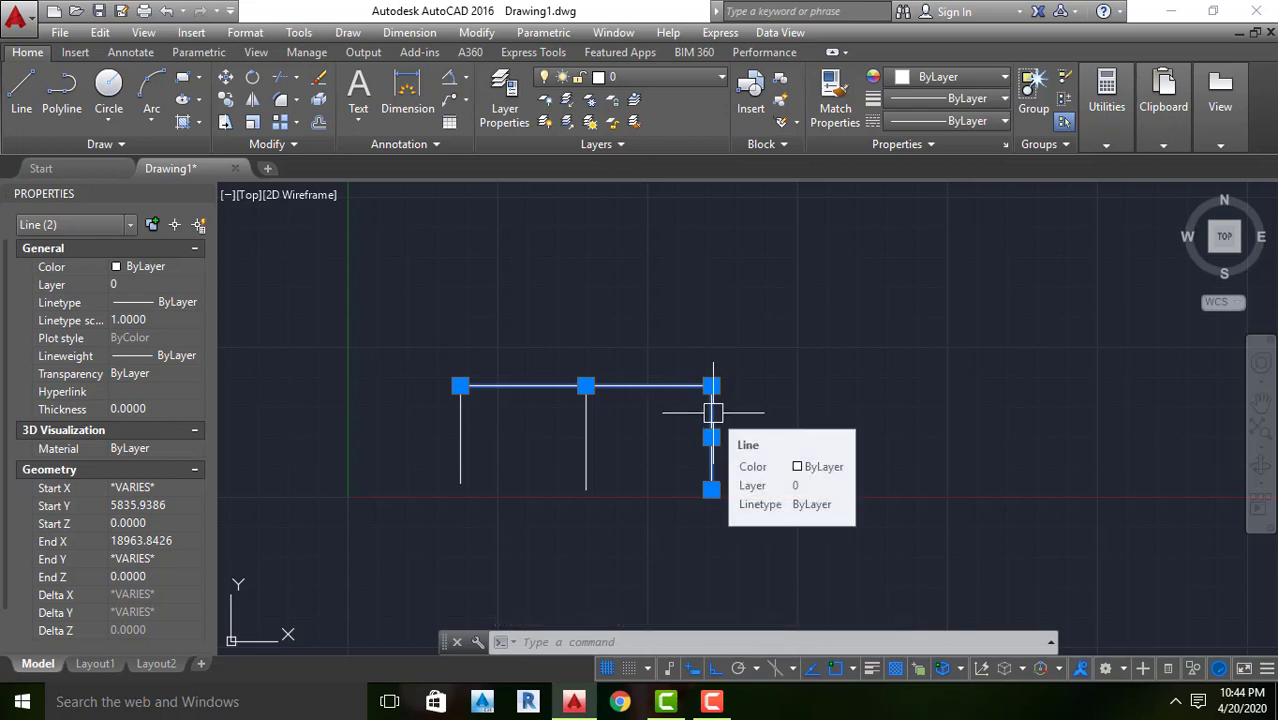
pyautogui.press('Delete')
pyautogui.click(700, 333)
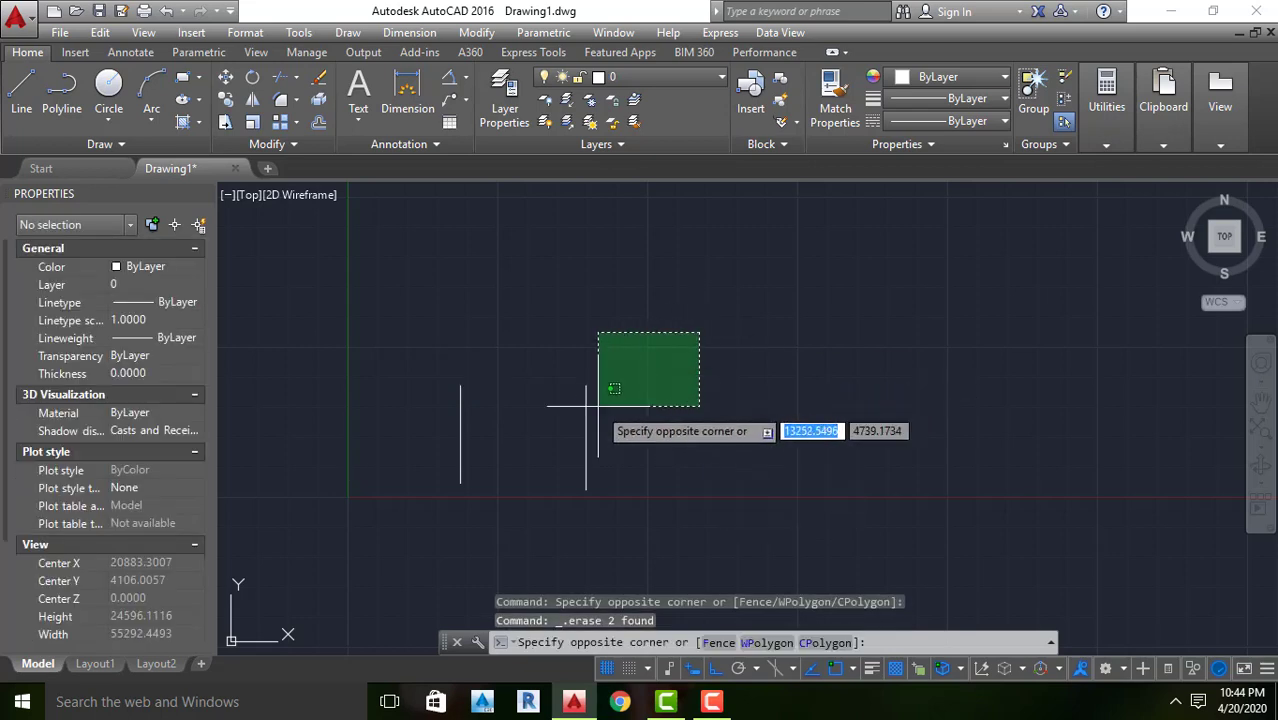
pyautogui.click(428, 534)
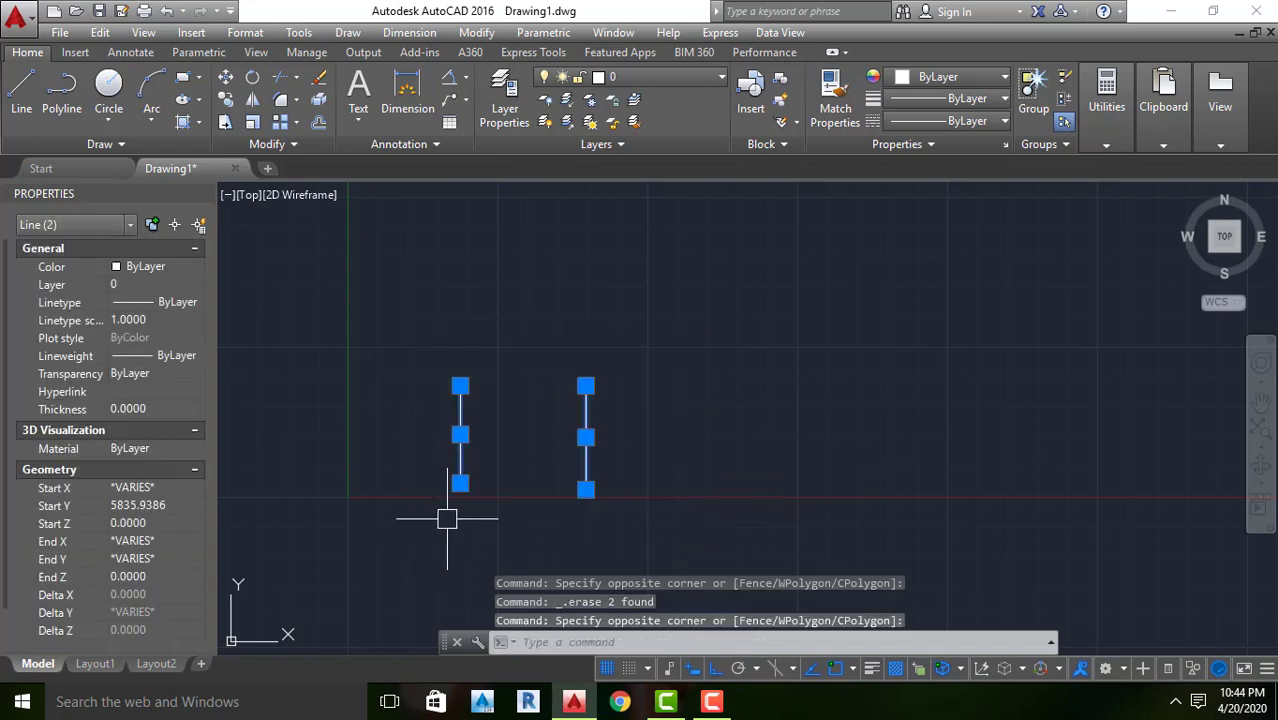
pyautogui.press('Delete')
# Draw two long horizontal lines above the X axis, with the lower one offset to the right
pyautogui.scroll(-13, 367, 477)
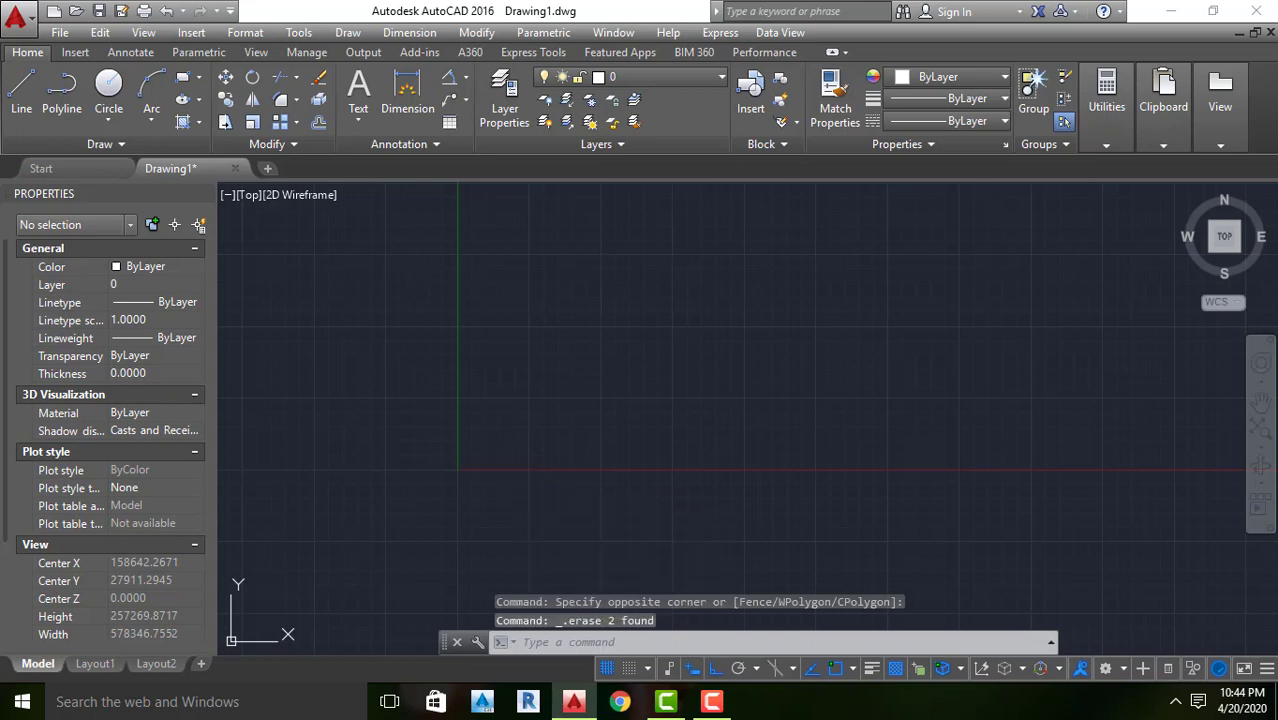
pyautogui.press('Return')
pyautogui.scroll(4, 513, 380)
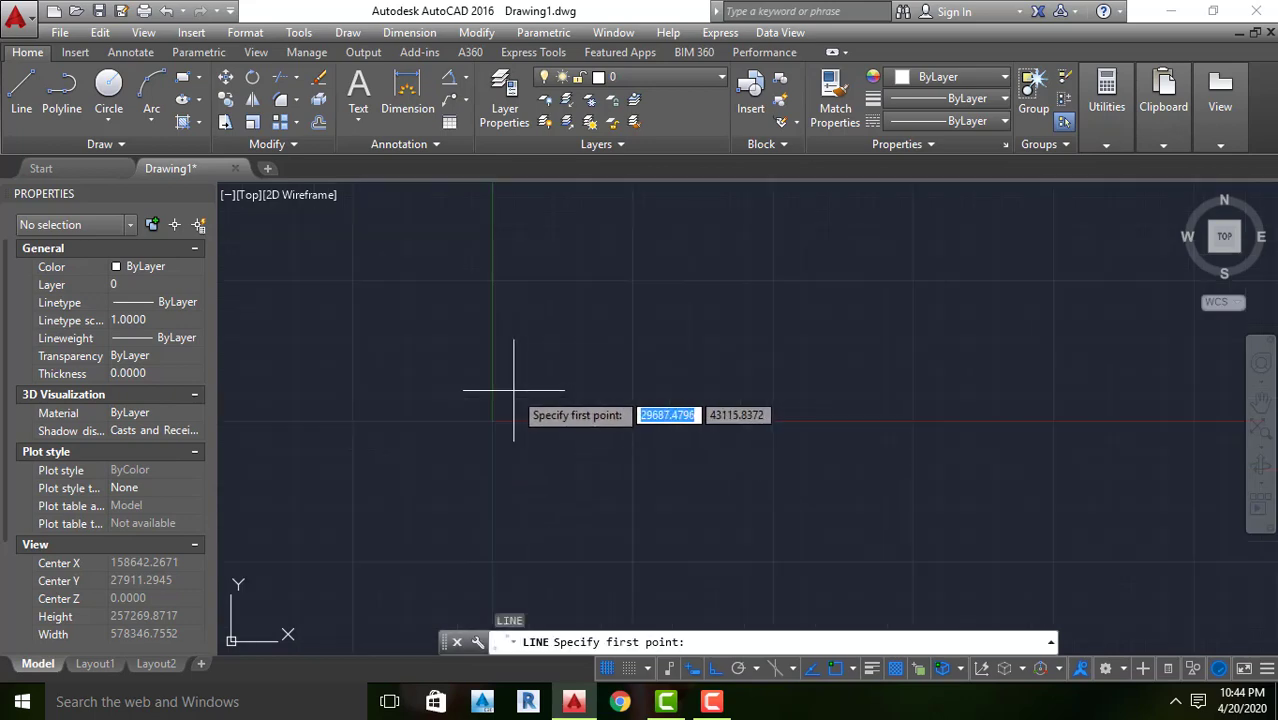
pyautogui.click(511, 369)
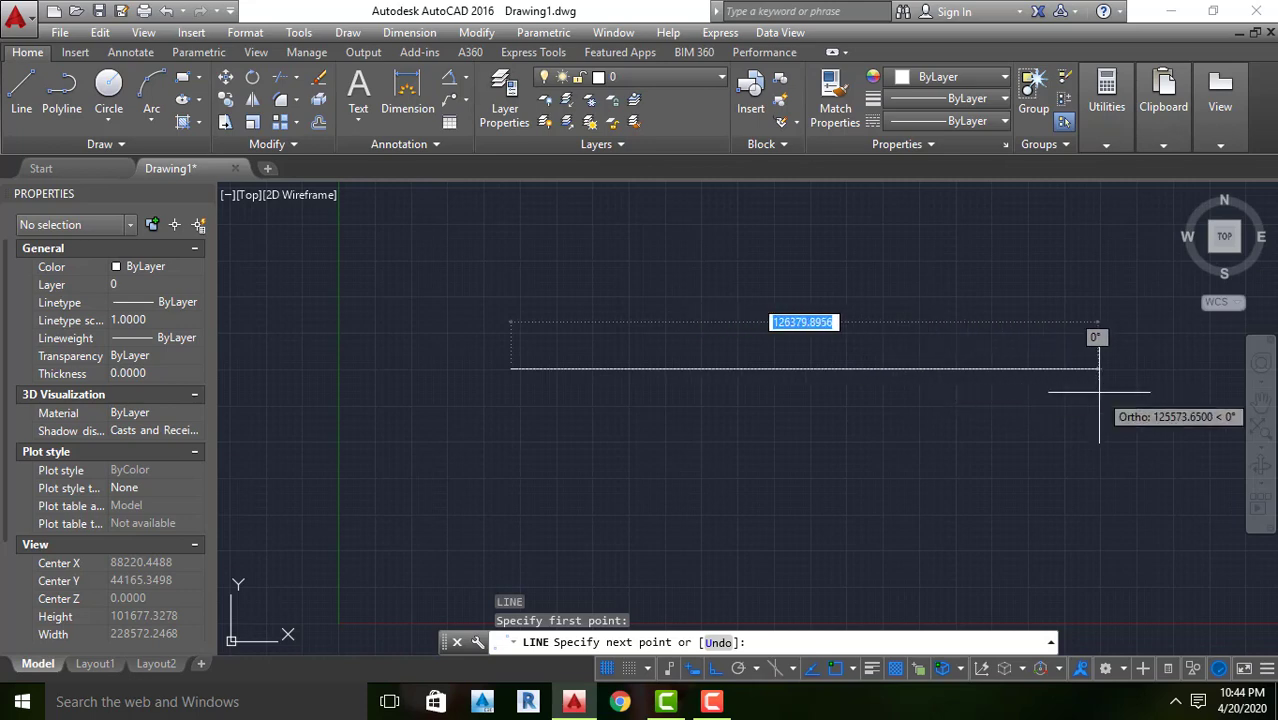
pyautogui.click(1037, 366)
pyautogui.press('Return')
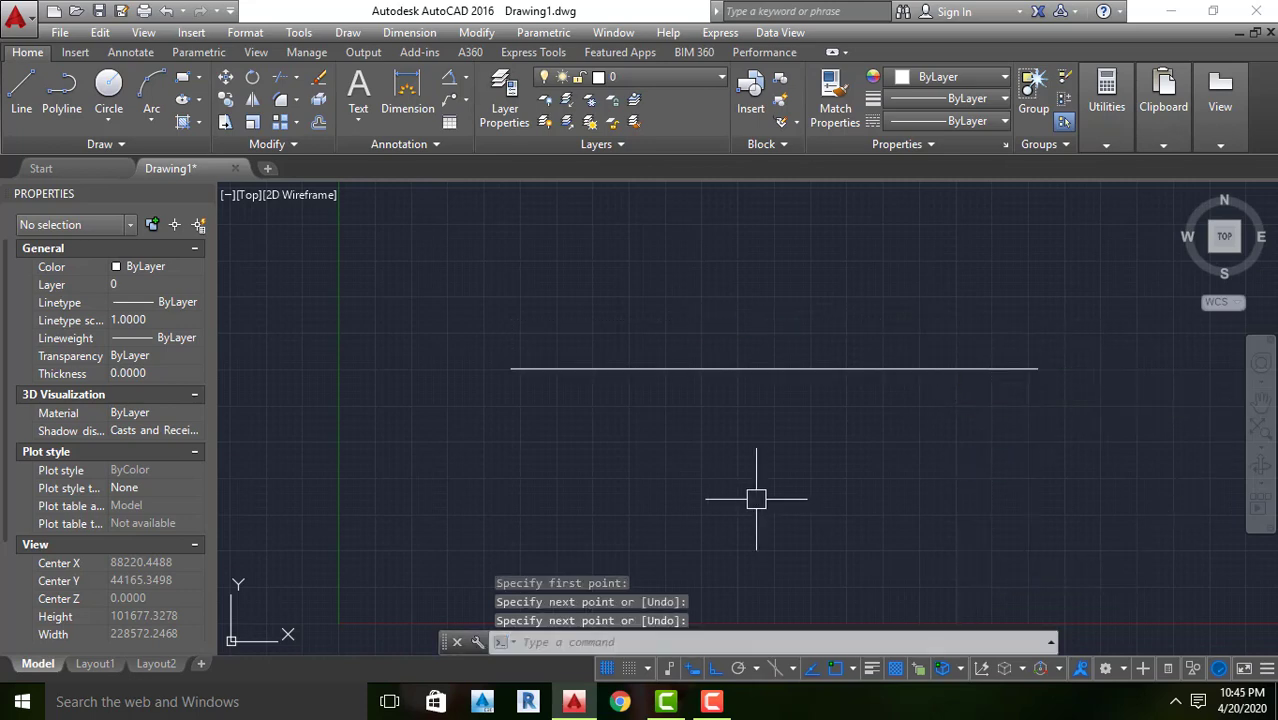
pyautogui.press('Return')
pyautogui.click(619, 428)
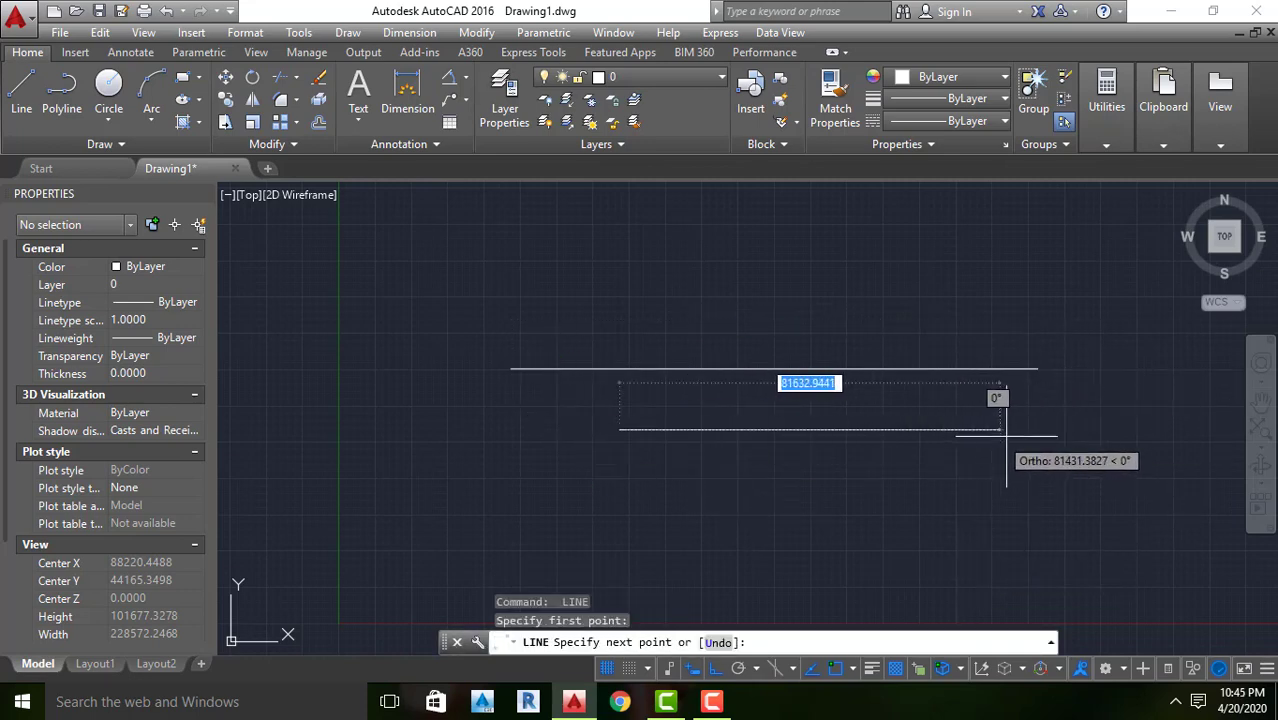
pyautogui.click(1134, 429)
pyautogui.press('Return')
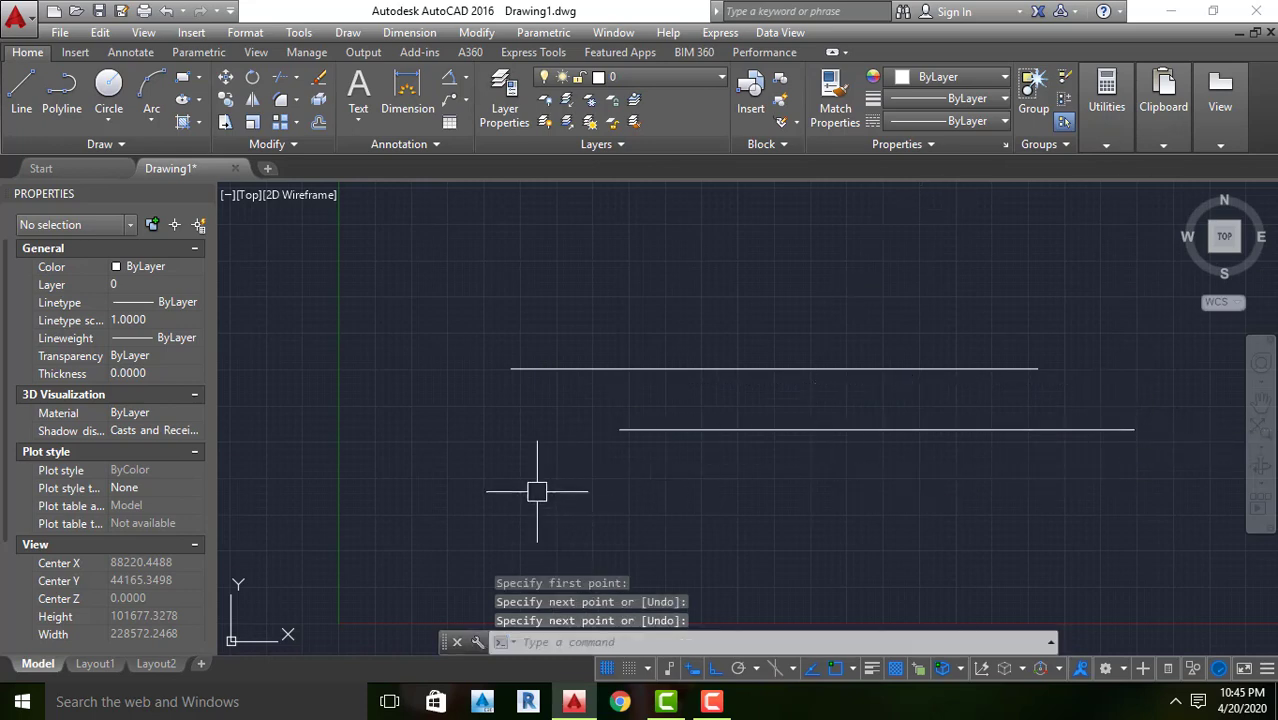
# Draw a horizontal line segment that overlaps the lower of the two long lines
pyautogui.click(688, 474)
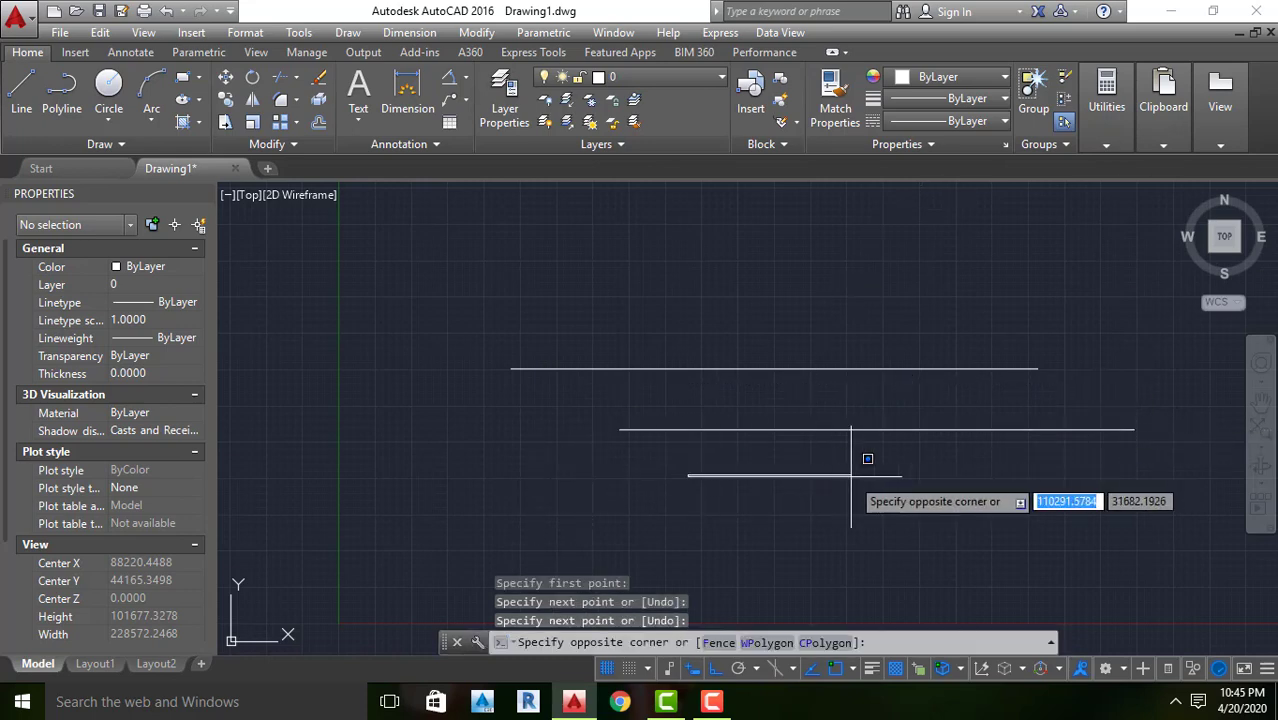
pyautogui.click(776, 520)
pyautogui.press('Return')
pyautogui.press('Return')
pyautogui.click(651, 481)
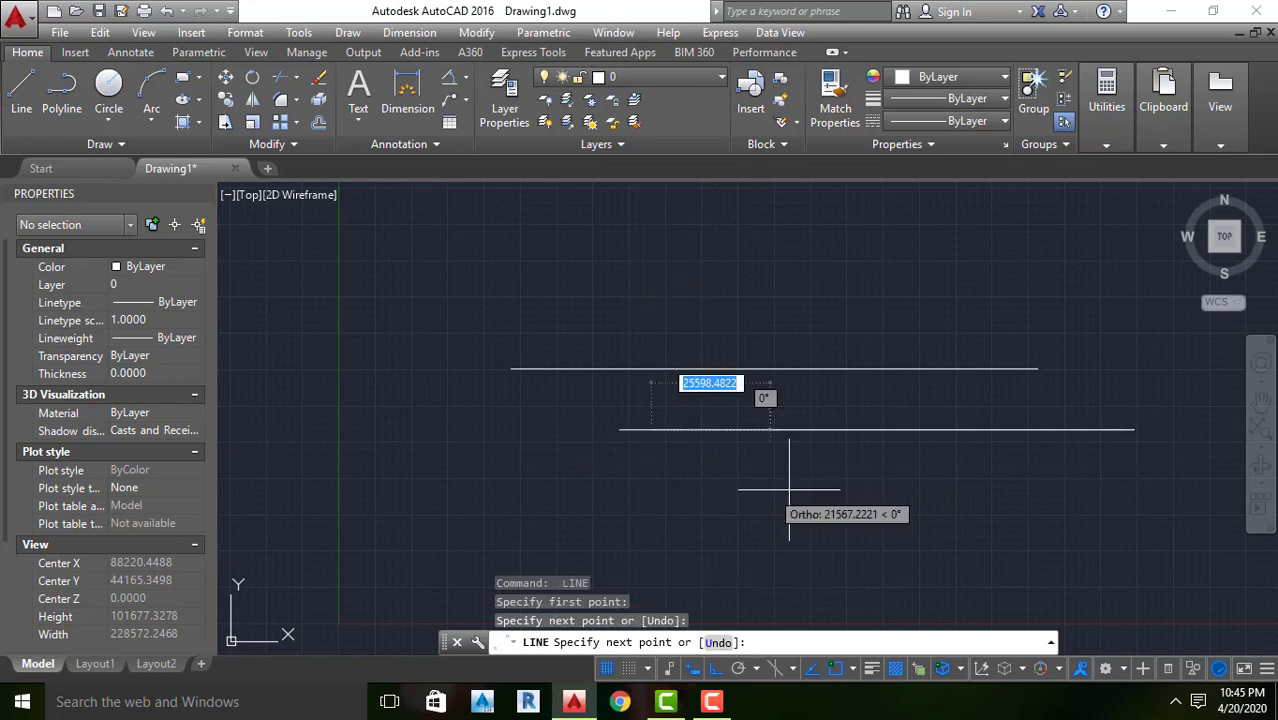
pyautogui.press('Return')
# Draw a short horizontal line below the second long line, and a longer horizontal line beneath it
pyautogui.press('Return')
pyautogui.click(643, 475)
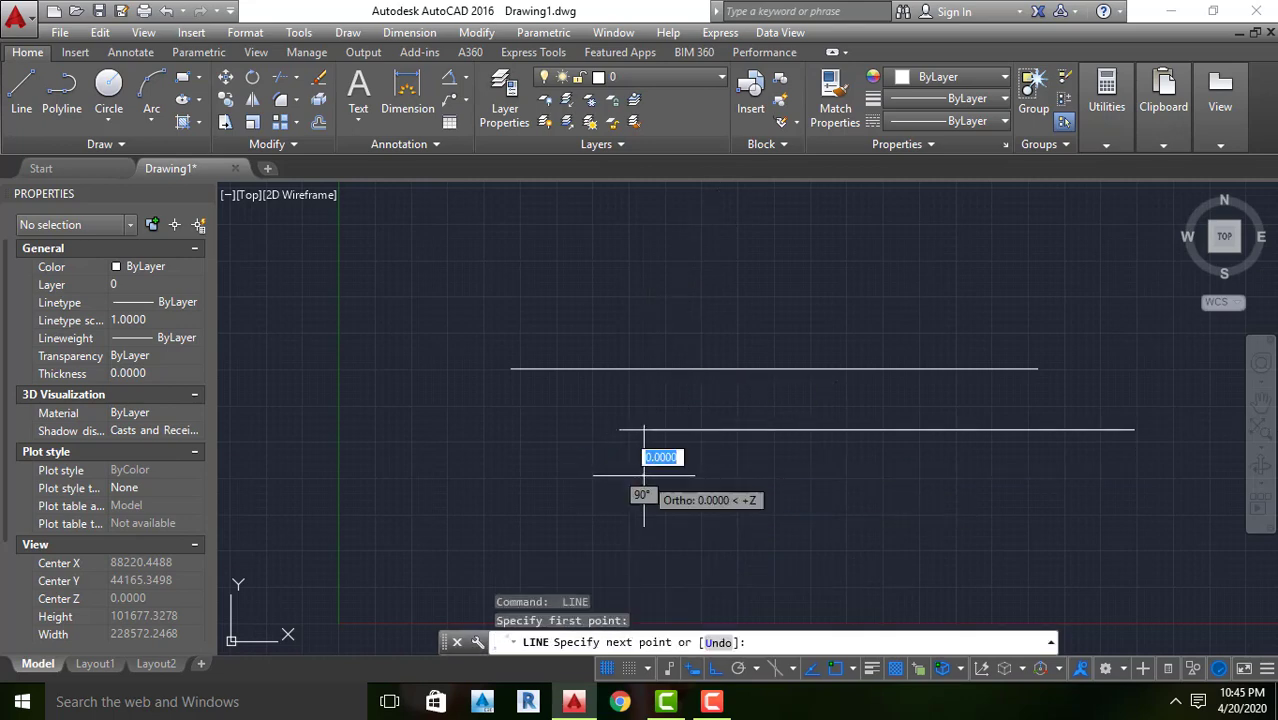
pyautogui.click(819, 475)
pyautogui.press('Return')
pyautogui.press('Return')
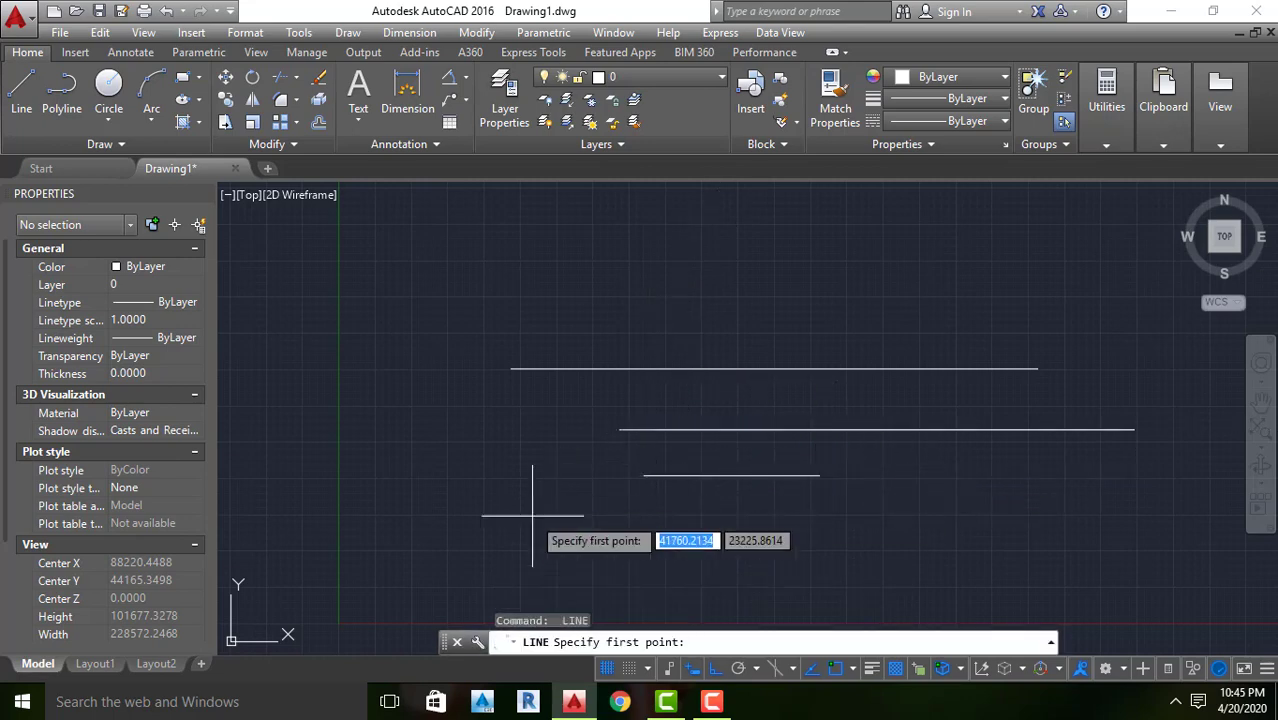
pyautogui.click(1151, 532)
pyautogui.press('Return')
# Draw a short horizontal line above the uppermost line, and a long horizontal line above that one
pyautogui.scroll(-1, 783, 374)
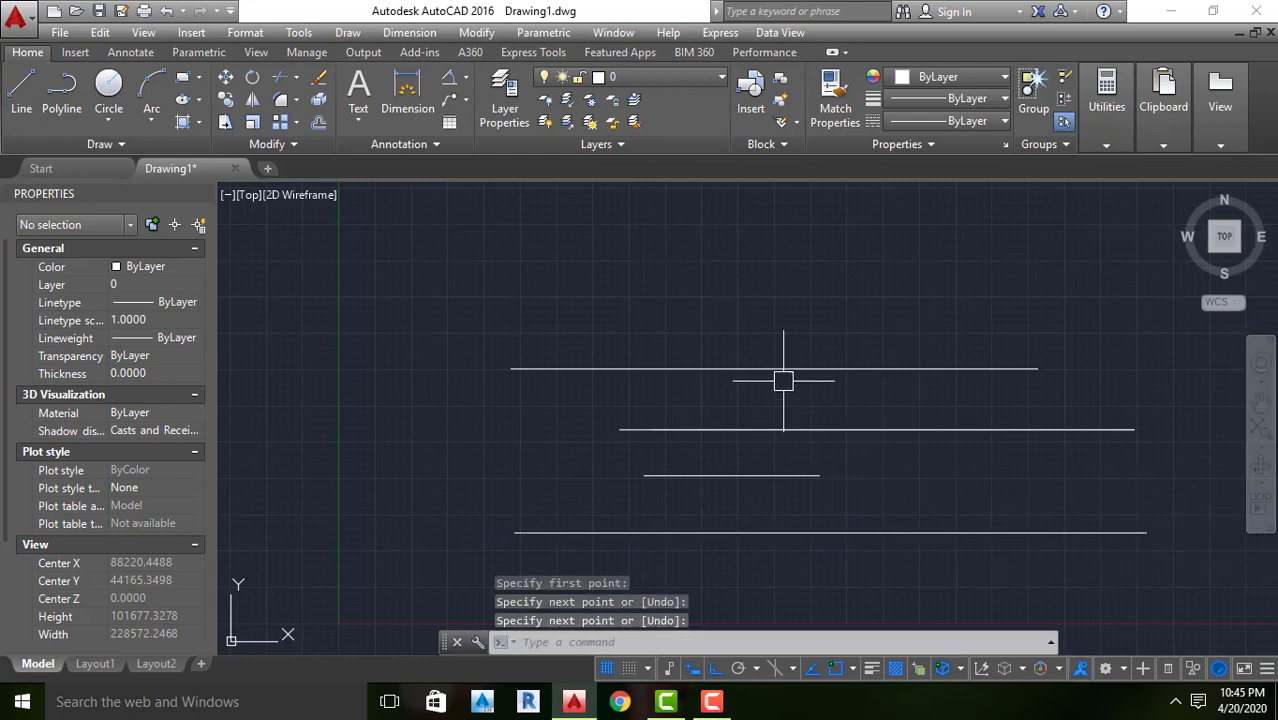
pyautogui.scroll(-2, 768, 436)
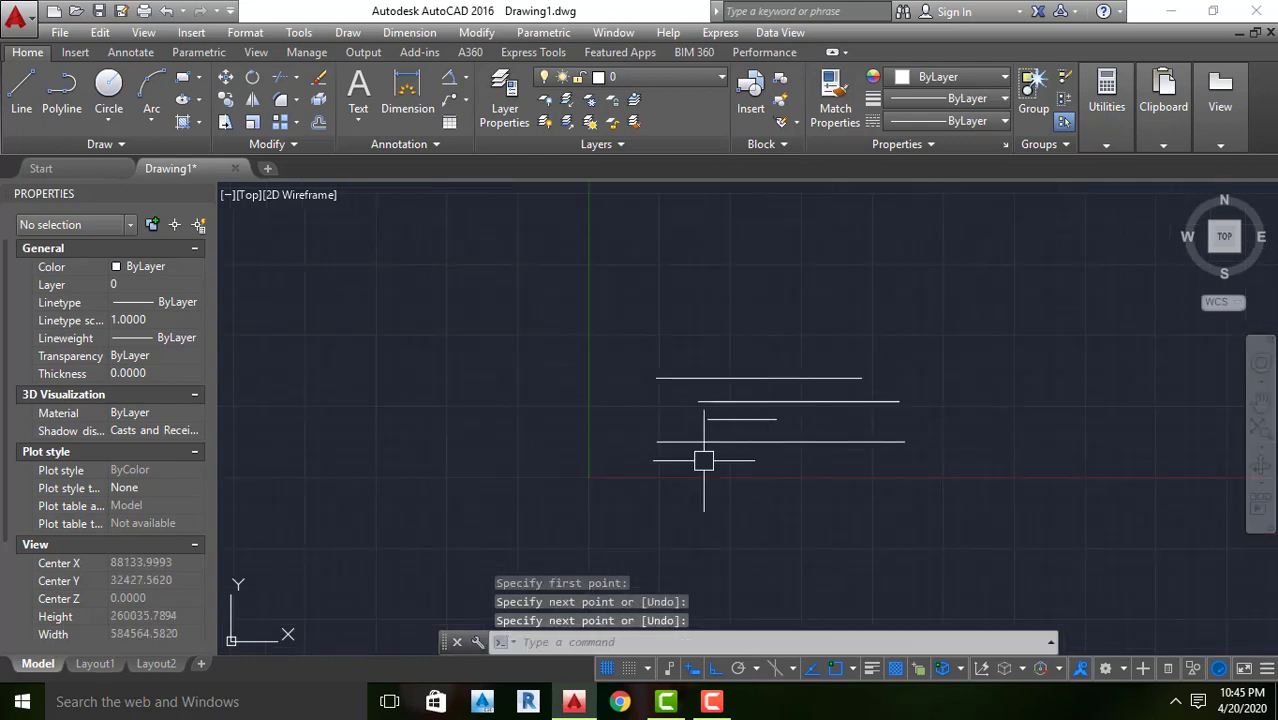
pyautogui.scroll(5, 690, 420)
pyautogui.scroll(-3, 679, 385)
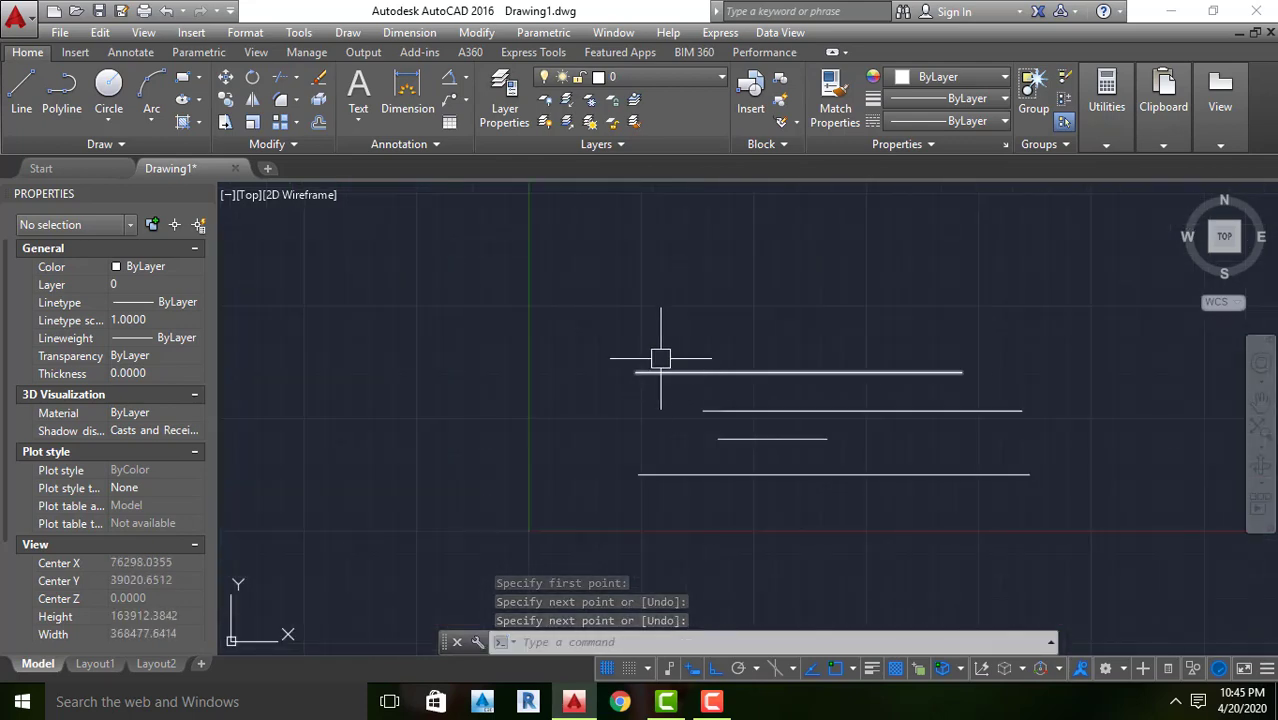
pyautogui.press('Return')
pyautogui.click(627, 335)
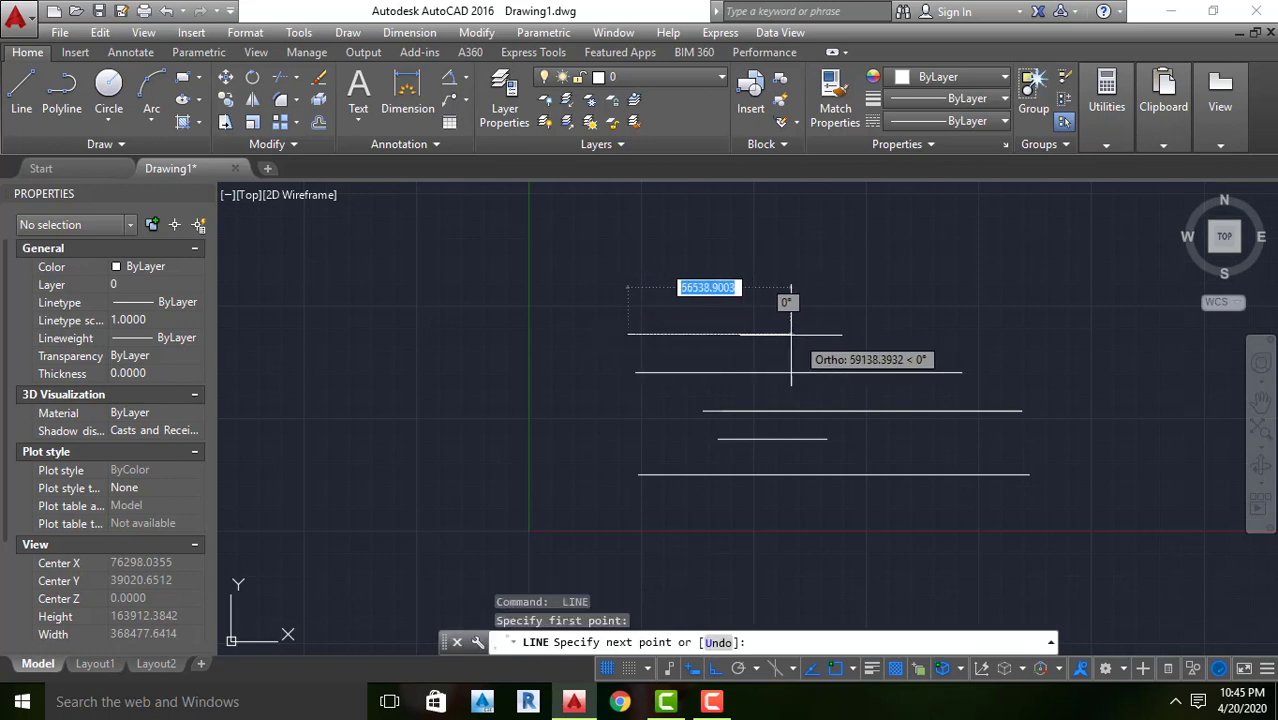
pyautogui.click(791, 335)
pyautogui.press('Return')
pyautogui.press('Return')
pyautogui.click(632, 286)
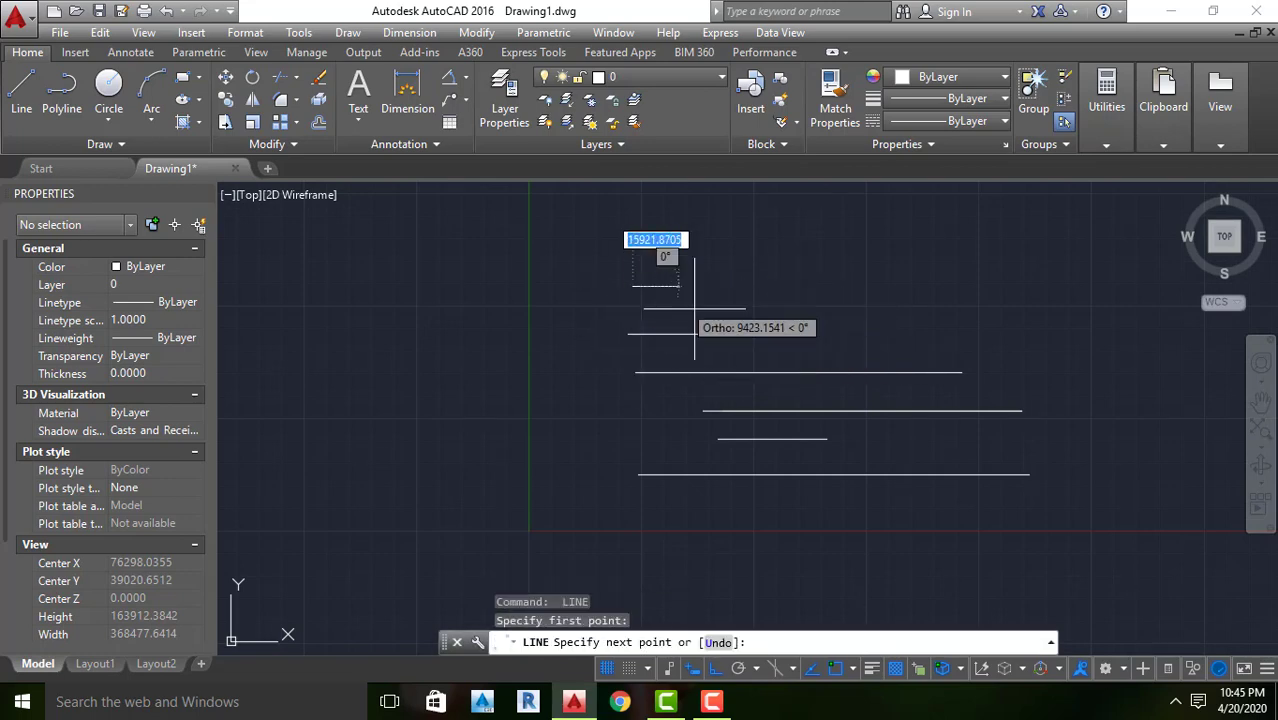
pyautogui.click(1040, 286)
pyautogui.press('Return')
# Add two short horizontal lines on the group's right side, one below the top line and one above the bottom line
pyautogui.press('Return')
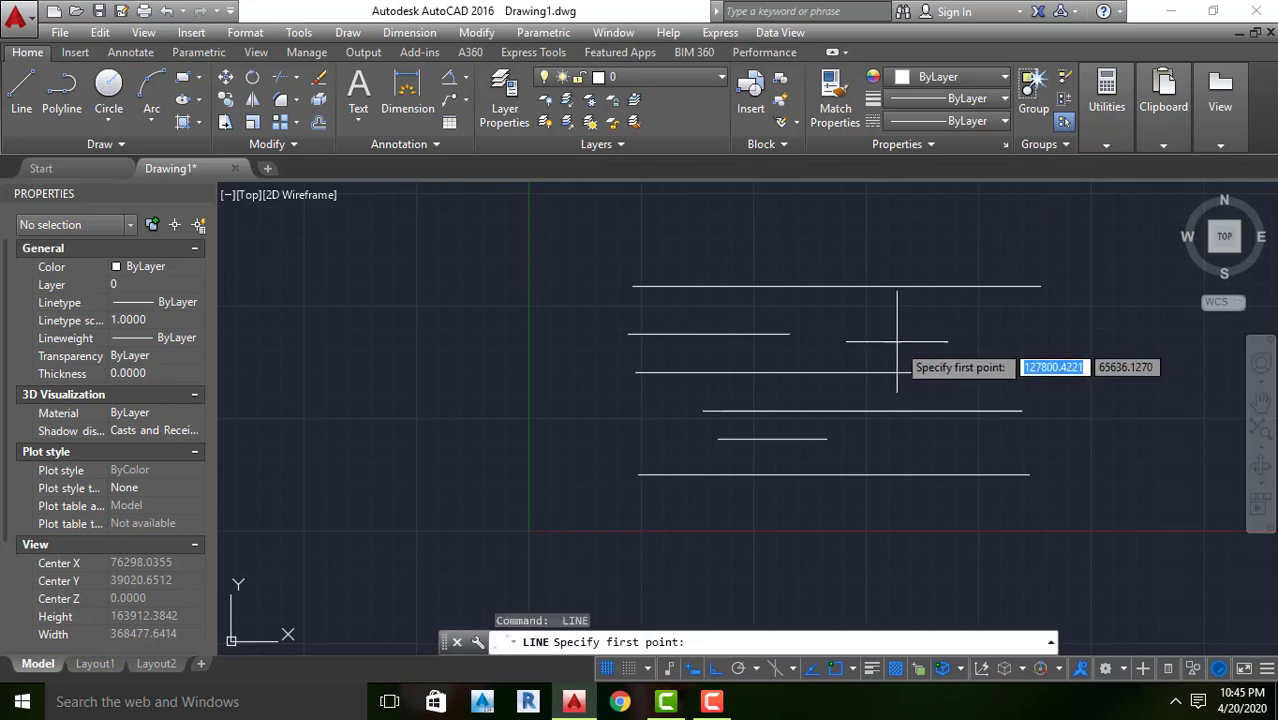
pyautogui.click(896, 348)
pyautogui.click(1035, 348)
pyautogui.press('Return')
pyautogui.press('Return')
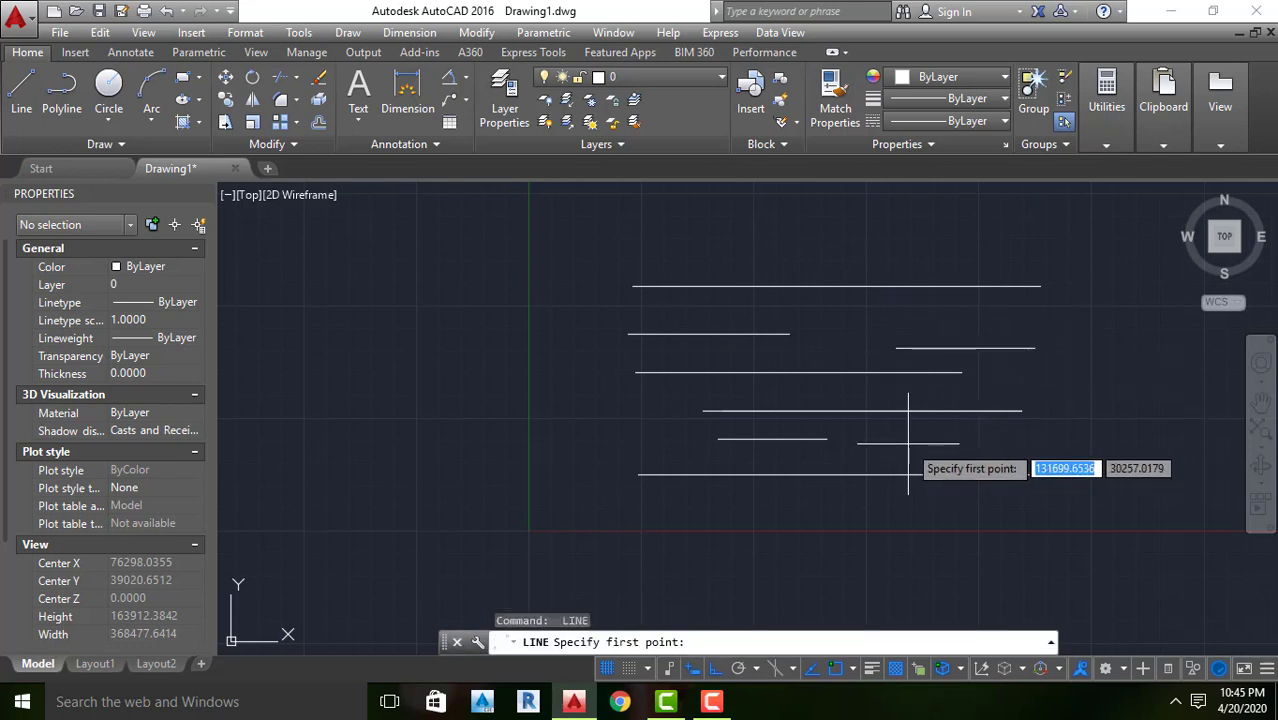
pyautogui.click(908, 443)
pyautogui.click(1080, 410)
pyautogui.press('Return')
# Delete all lines touched by a crossing window over the group's right half, leaving the two short left-hand lines
pyautogui.scroll(-2, 840, 360)
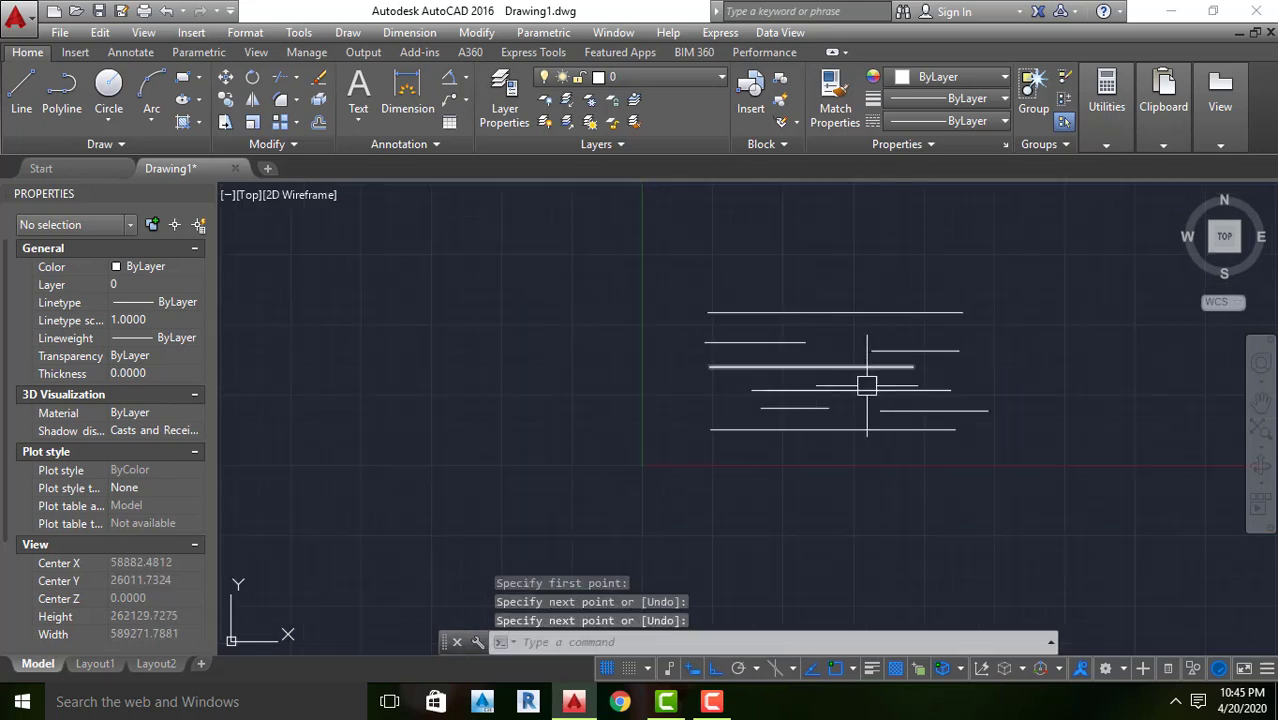
pyautogui.click(1044, 271)
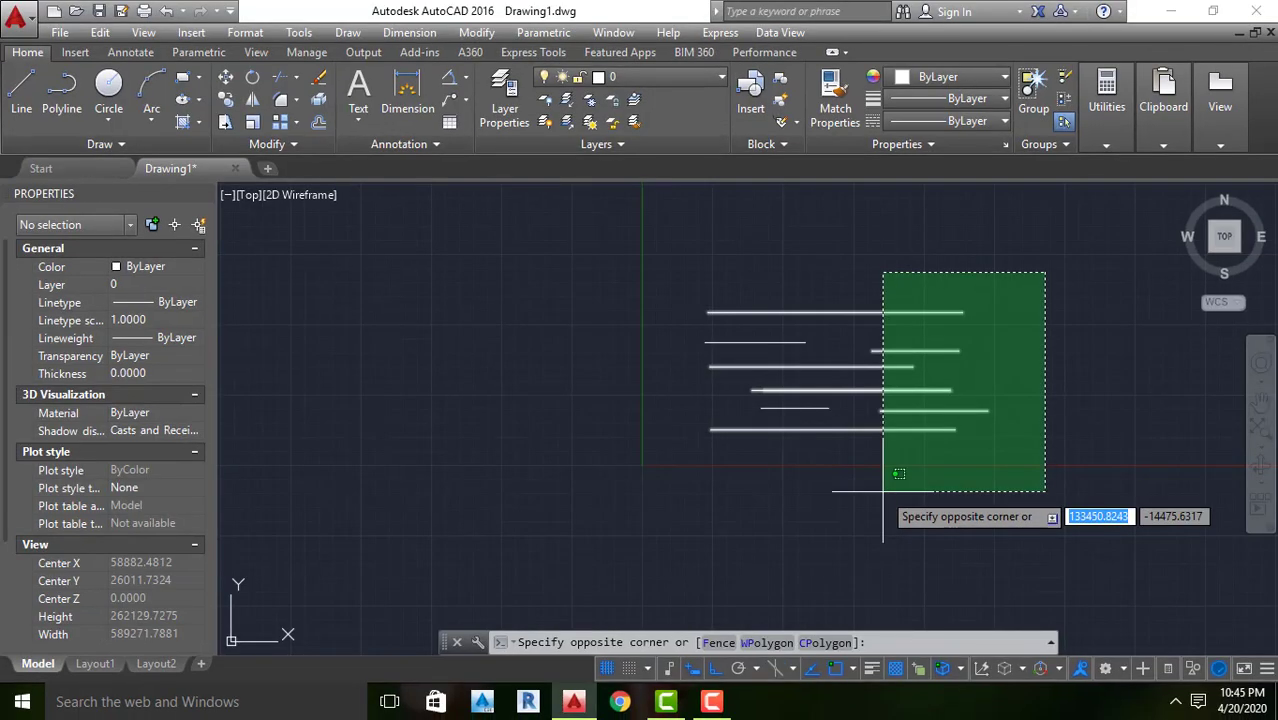
pyautogui.click(883, 491)
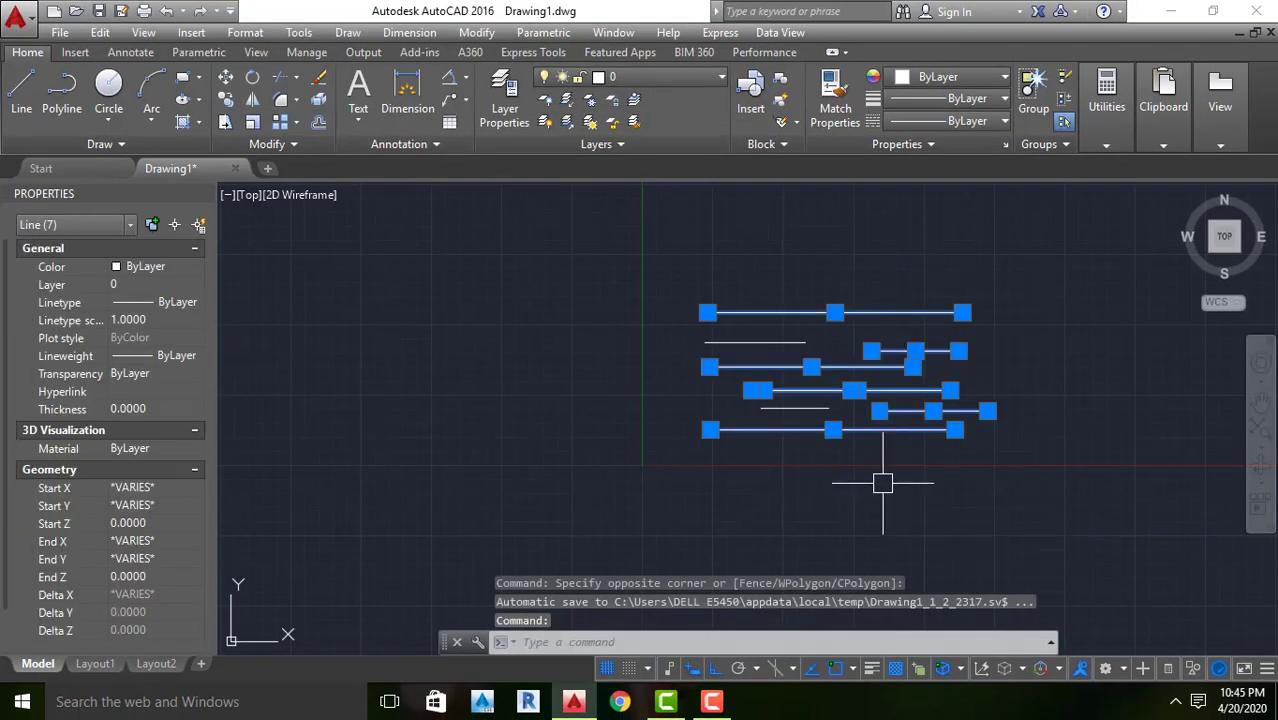
pyautogui.press('Delete')
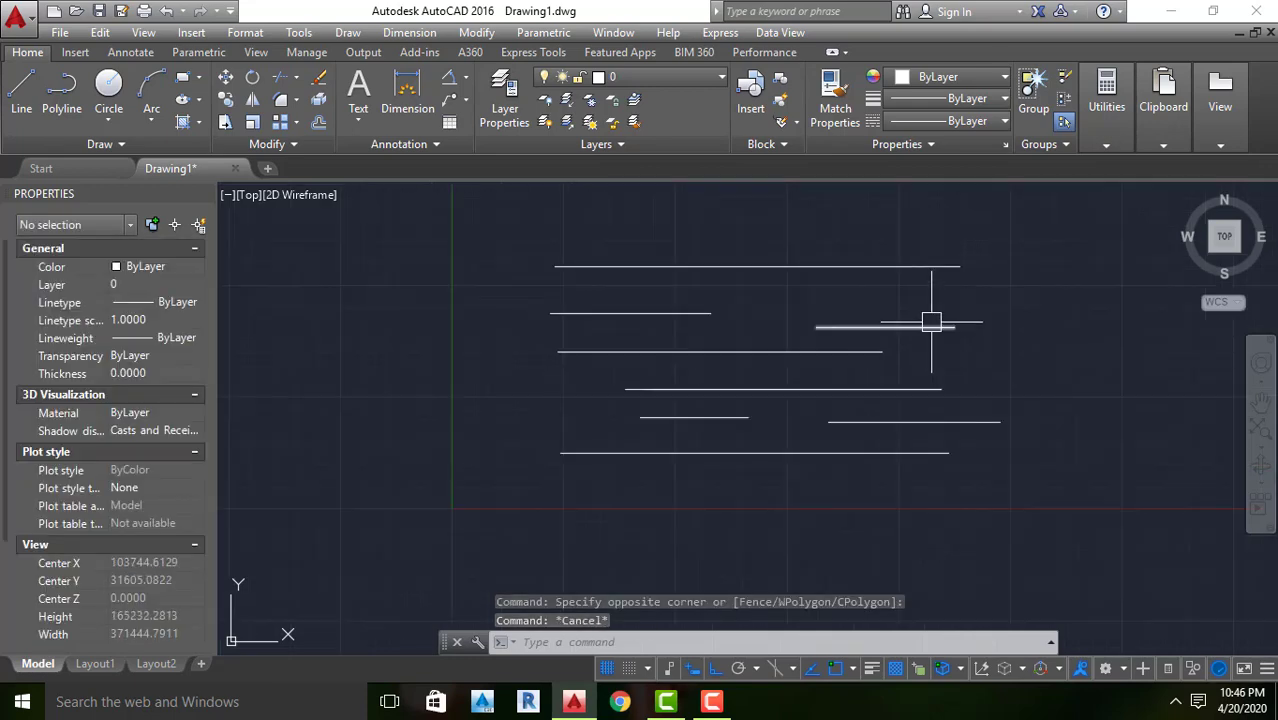
# Undo the deletion to restore the full group of horizontal lines
pyautogui.scroll(-5, 933, 317)
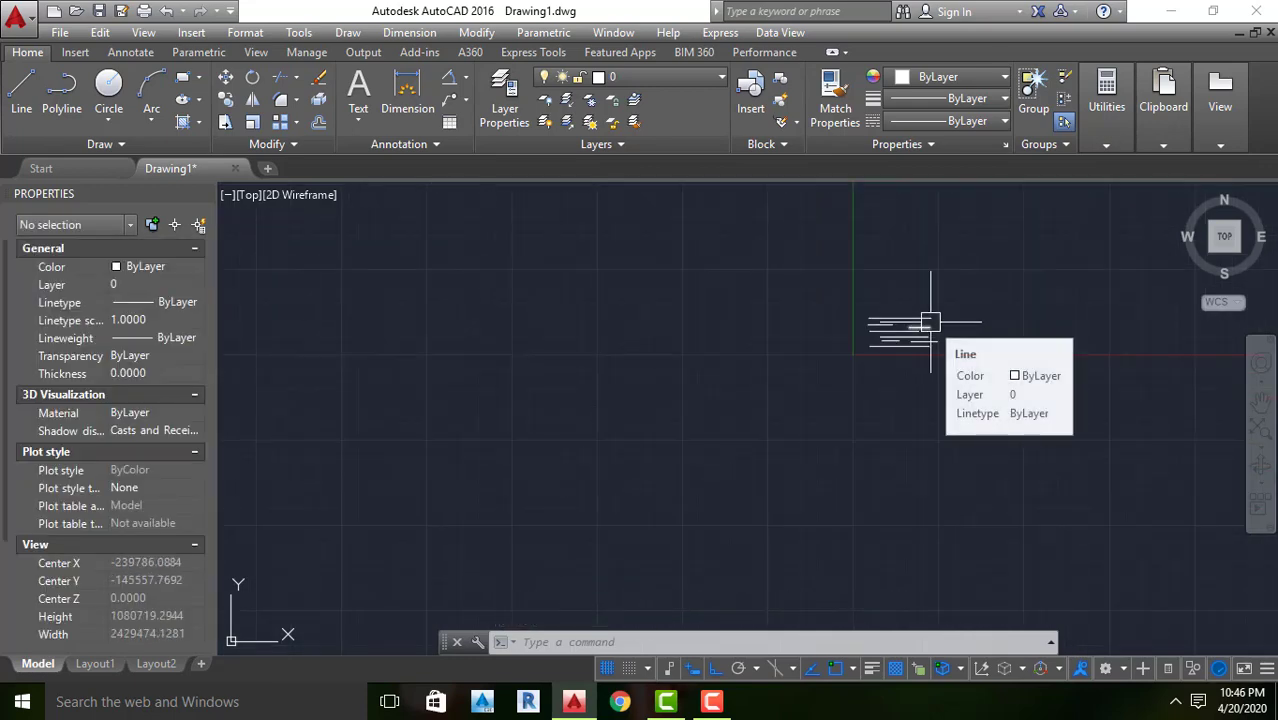
pyautogui.scroll(5, 862, 308)
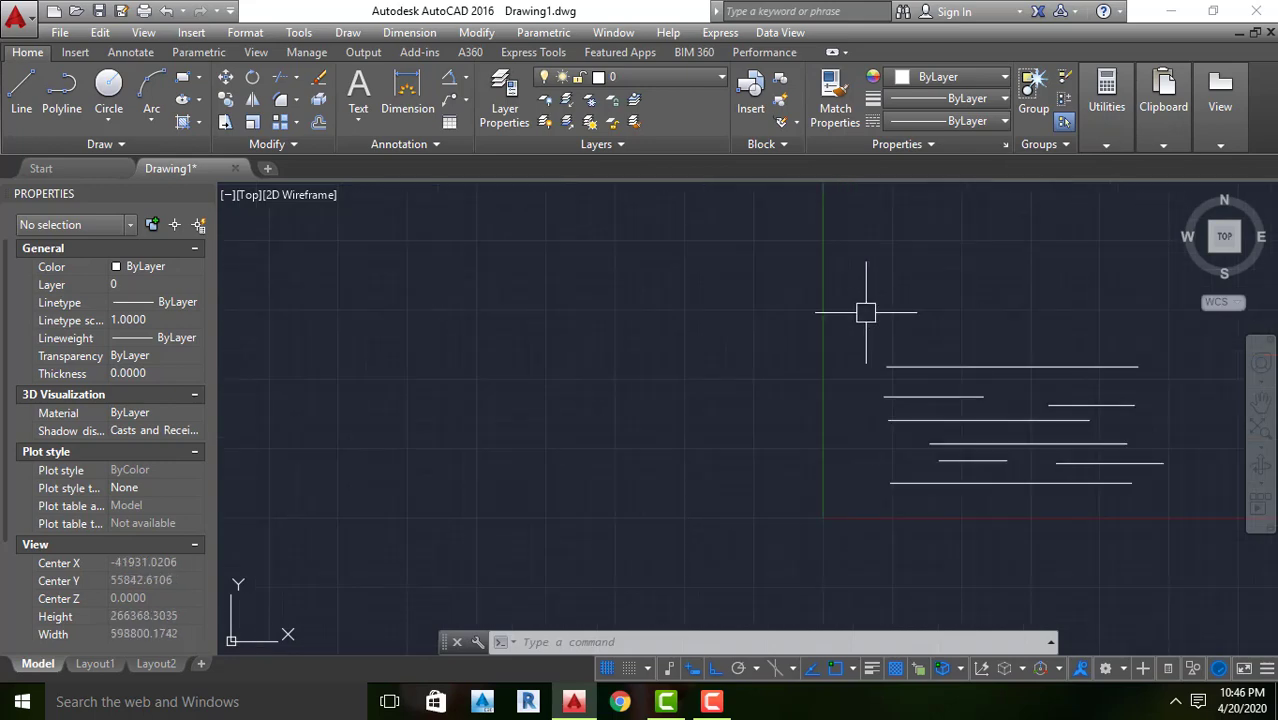
pyautogui.scroll(-5, 805, 300)
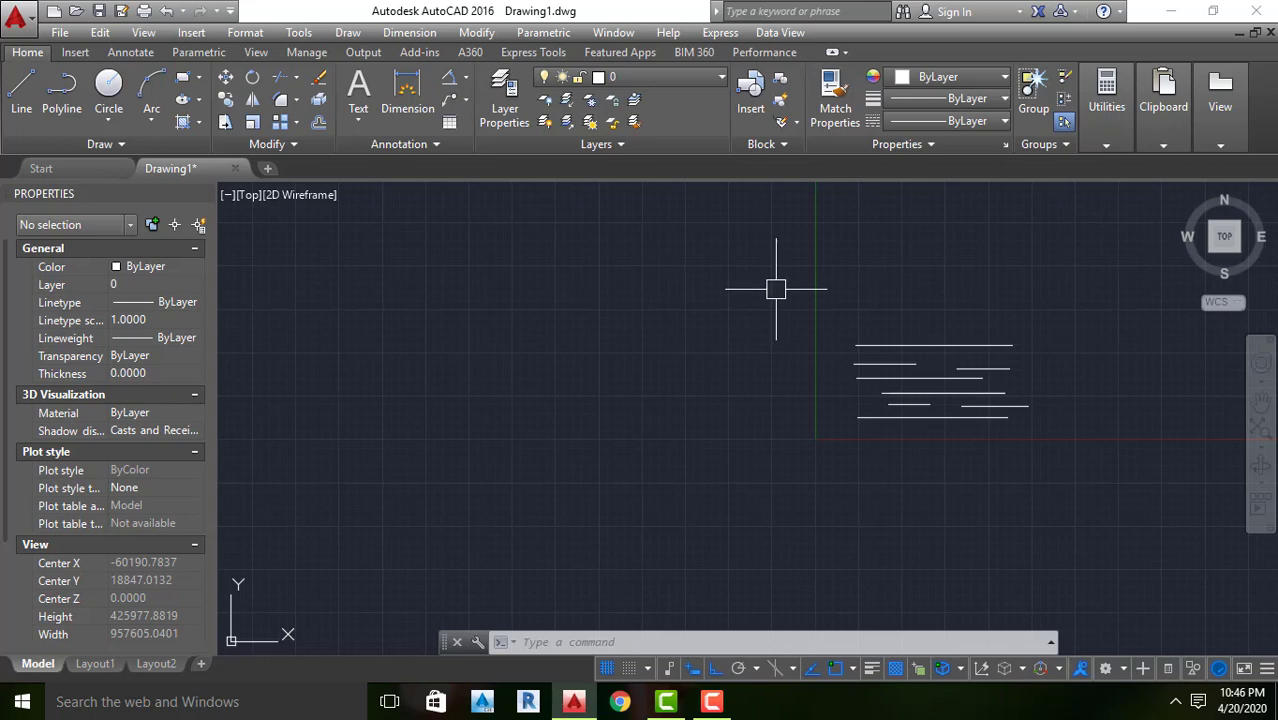
pyautogui.scroll(2, 894, 406)
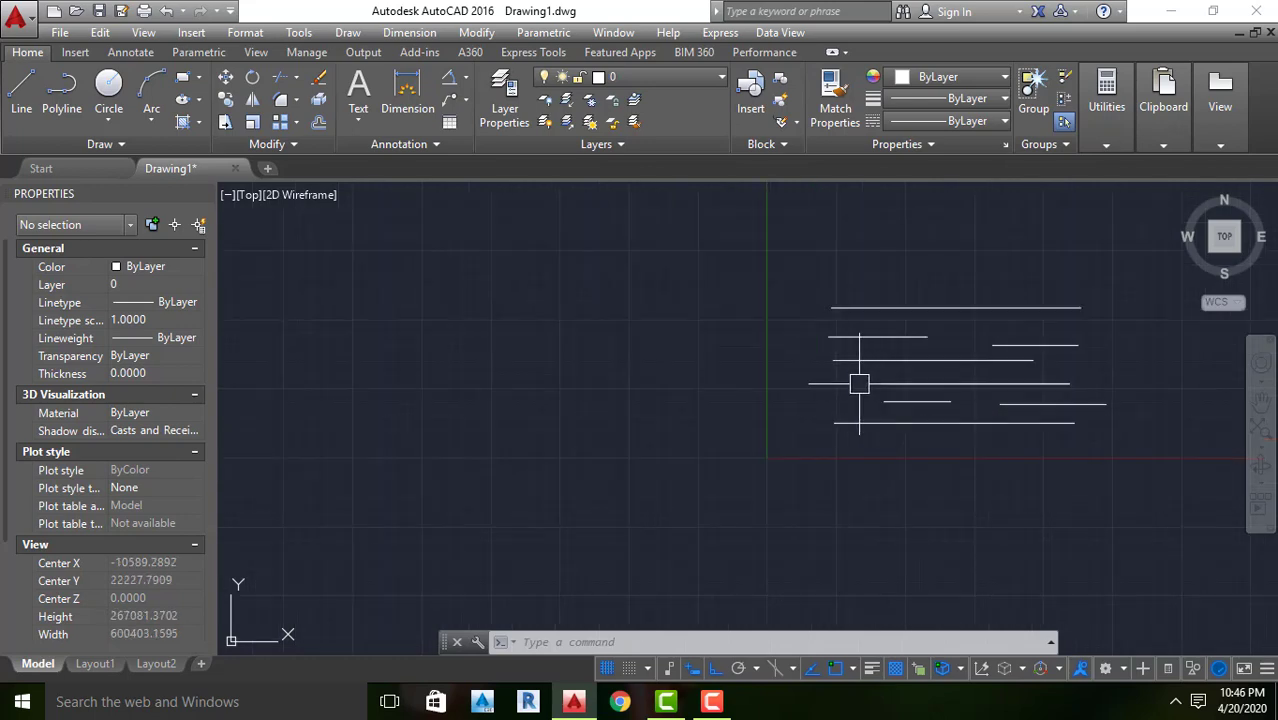
pyautogui.scroll(-4, 823, 384)
pyautogui.scroll(6, 929, 385)
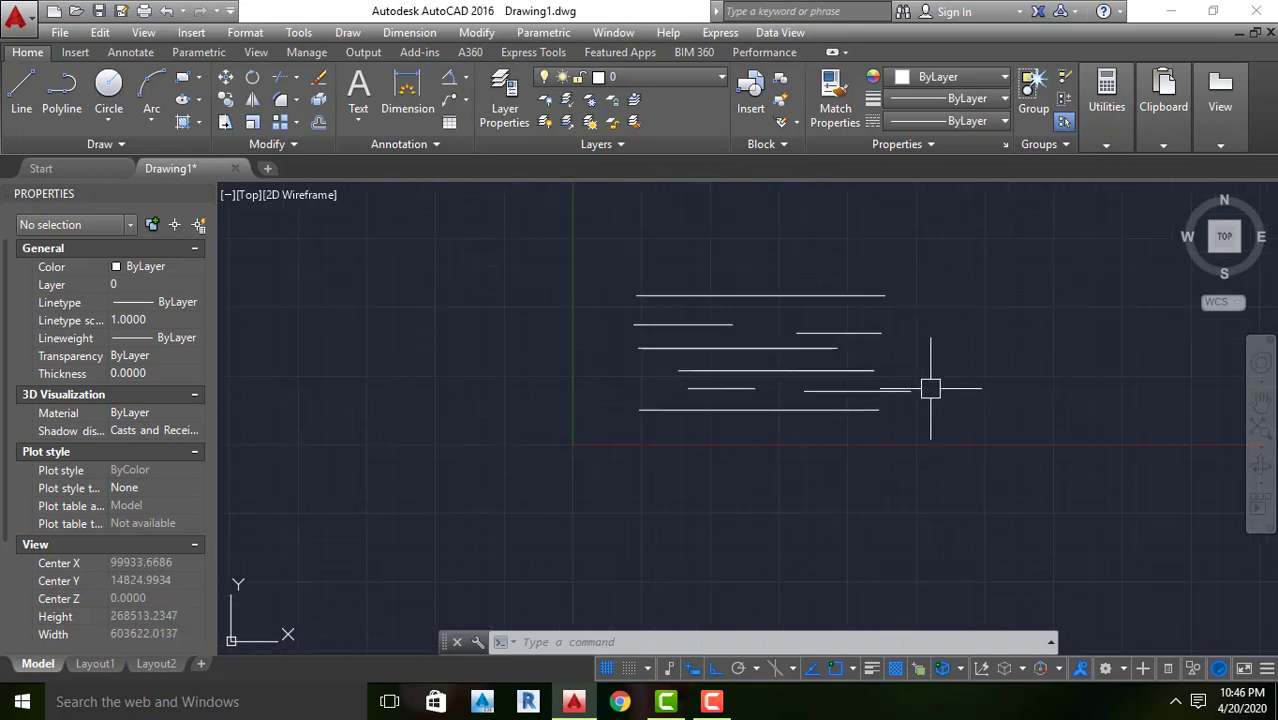
pyautogui.scroll(-2, 925, 376)
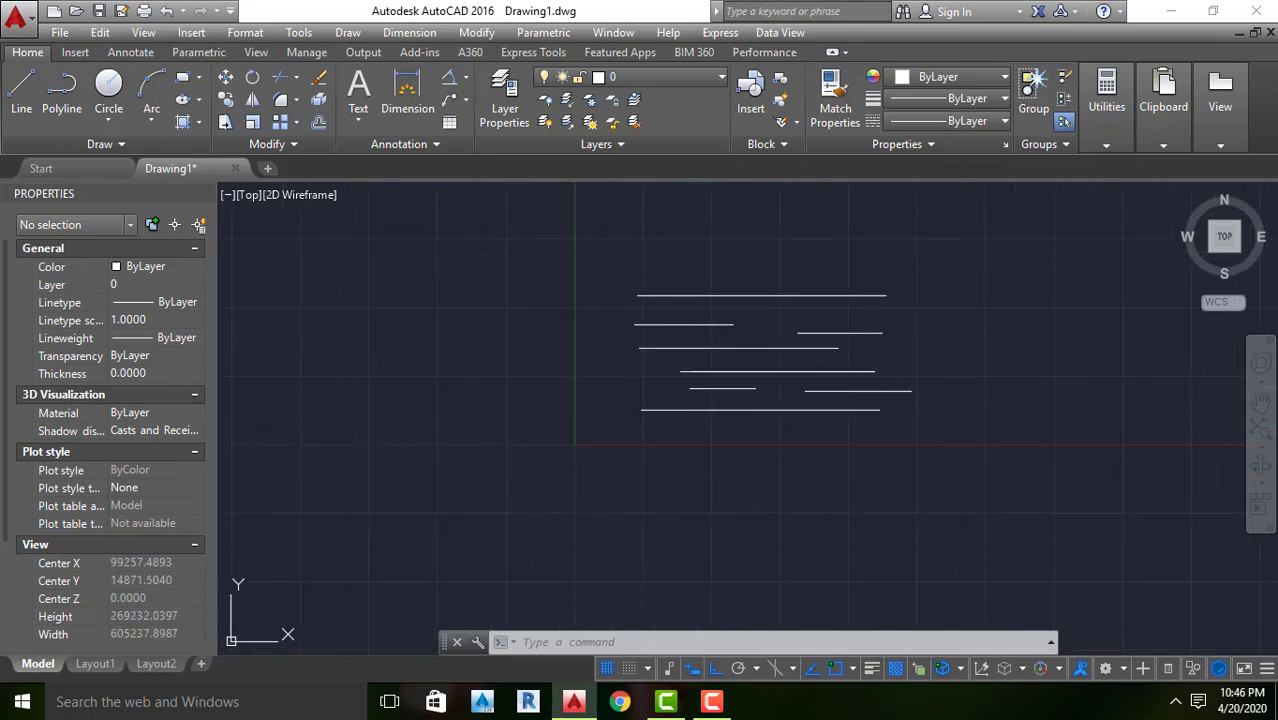
# Select the two short left-hand lines by fully enclosing them in a window selection, and clear the selection
pyautogui.click(507, 207)
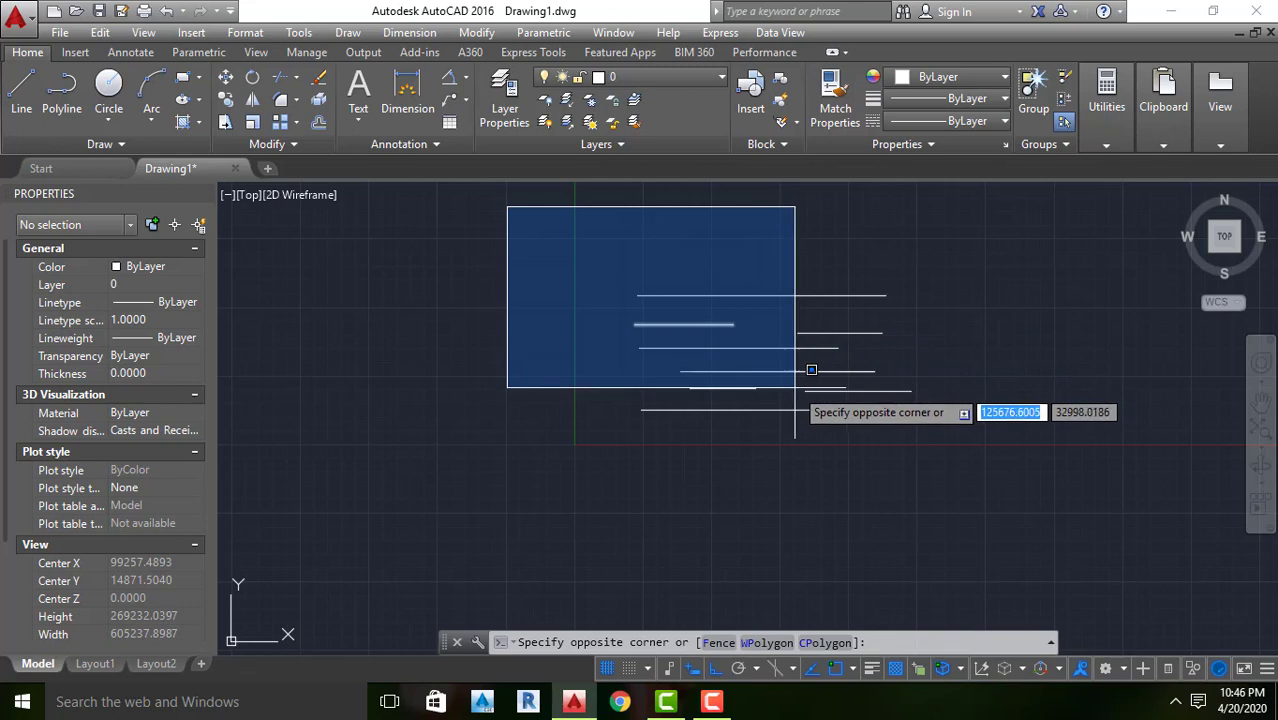
pyautogui.click(805, 472)
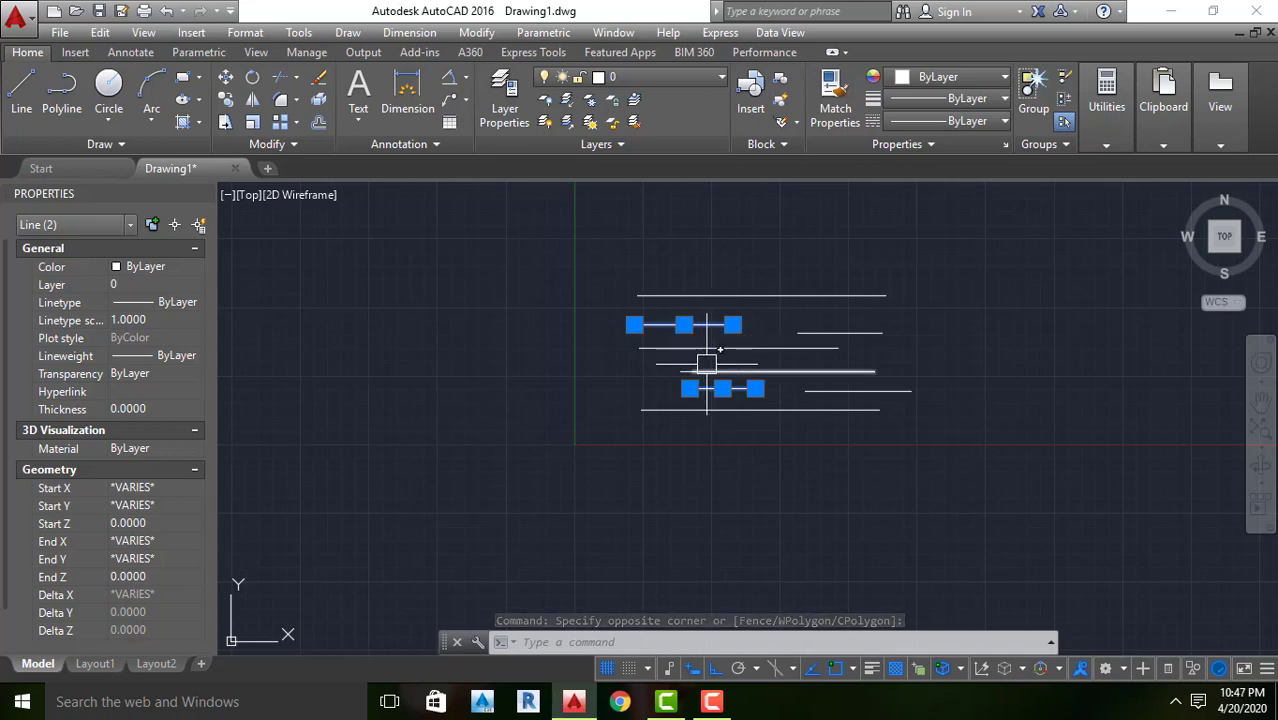
pyautogui.press('Escape')
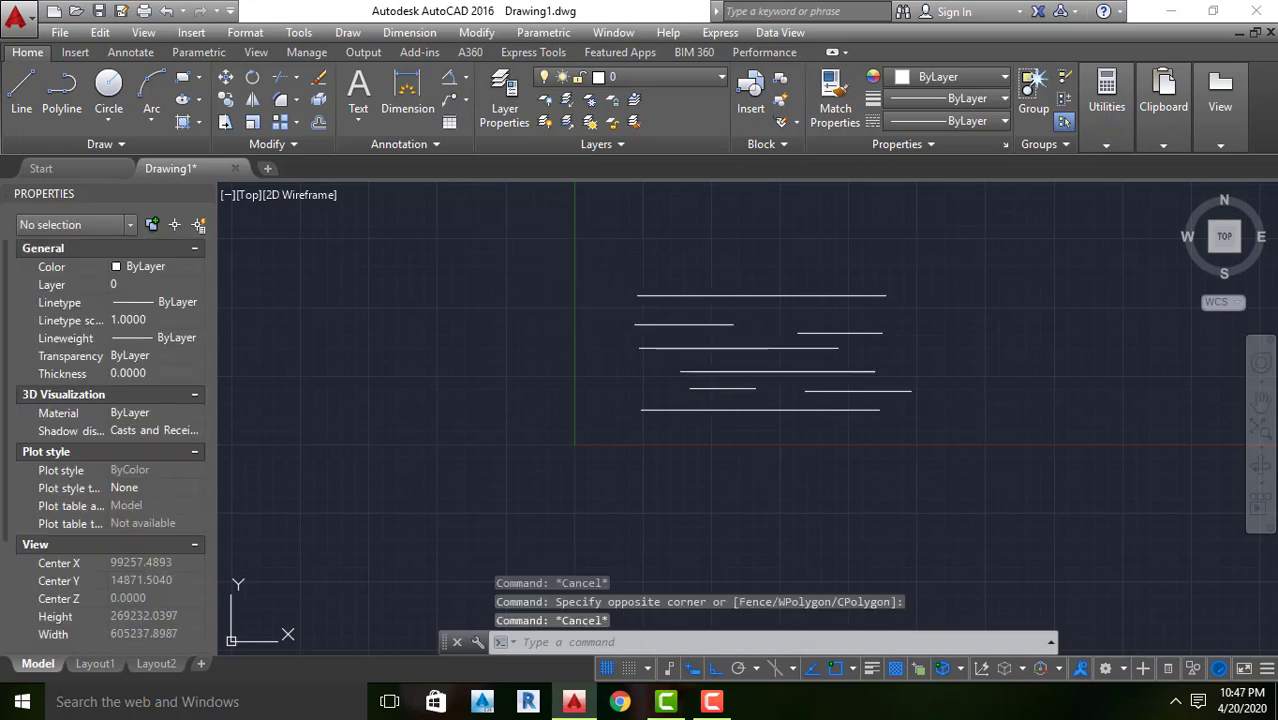
# Reselect the two short left-hand lines with a left-to-right window that only partly covers the longer lines
pyautogui.click(517, 220)
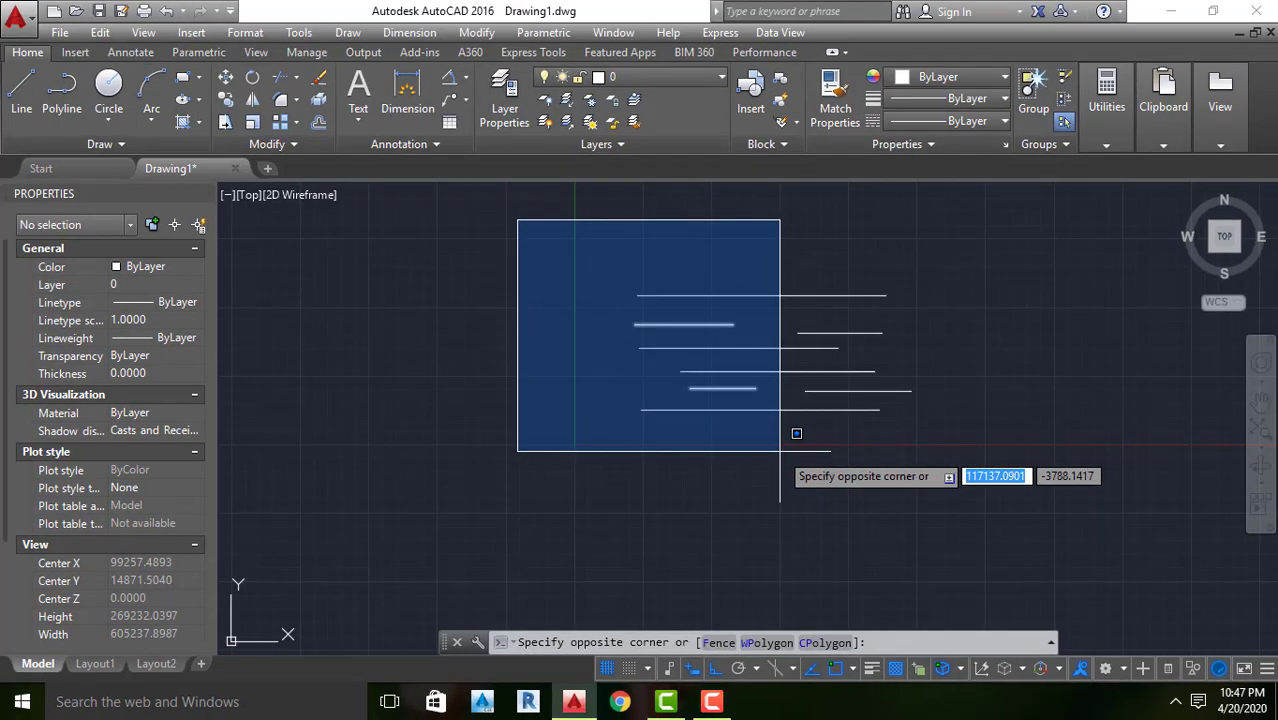
pyautogui.click(780, 450)
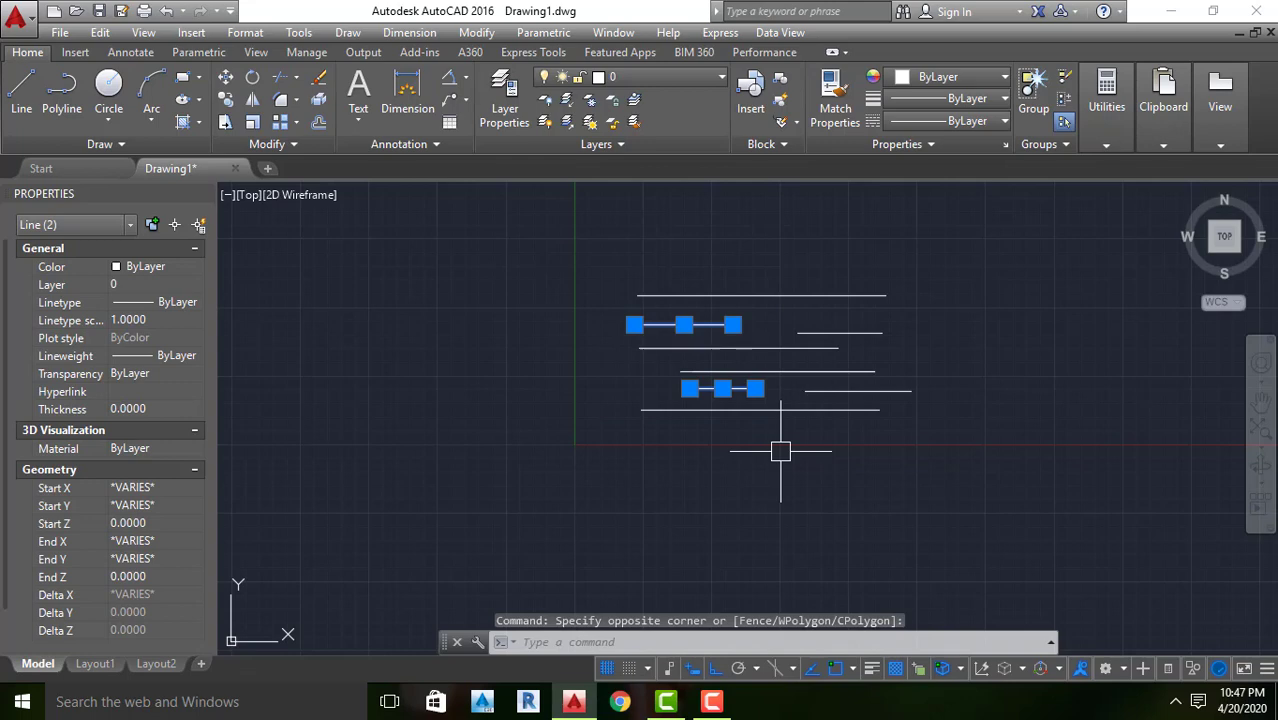
# Delete the two selected short lines, and window-select and delete the long line second from the top on the group's left side
pyautogui.press('Delete')
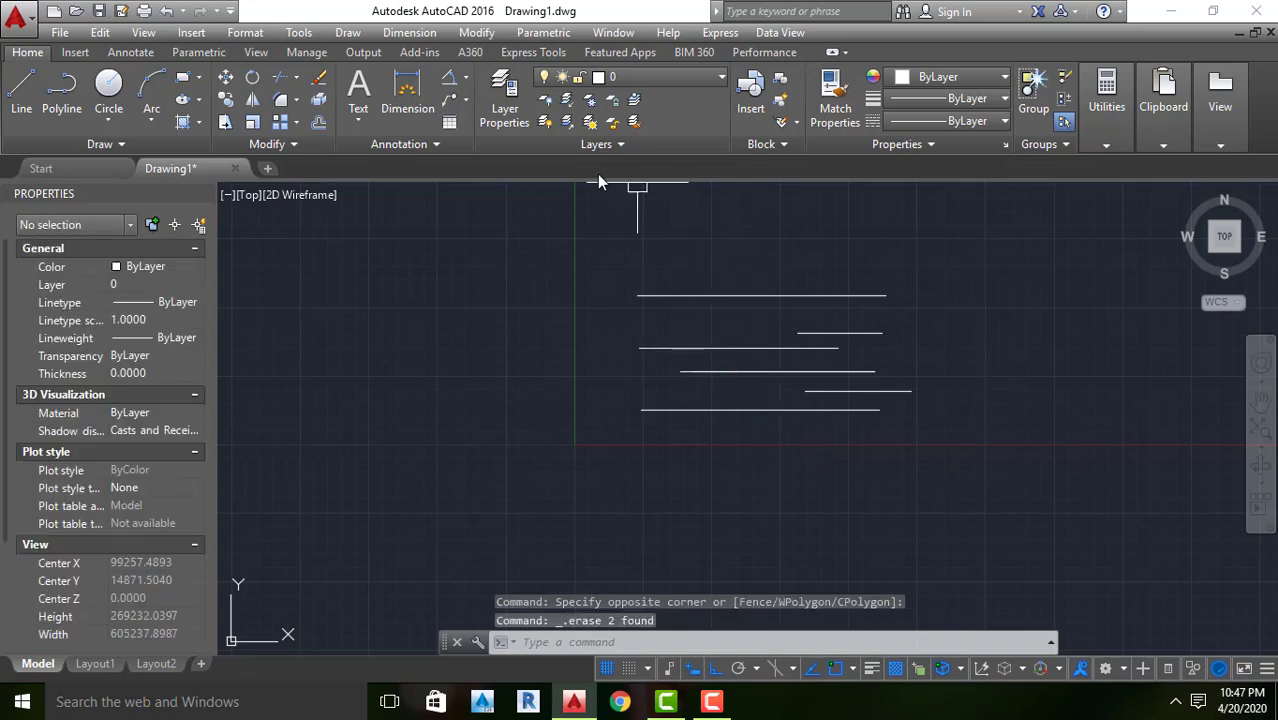
pyautogui.click(531, 216)
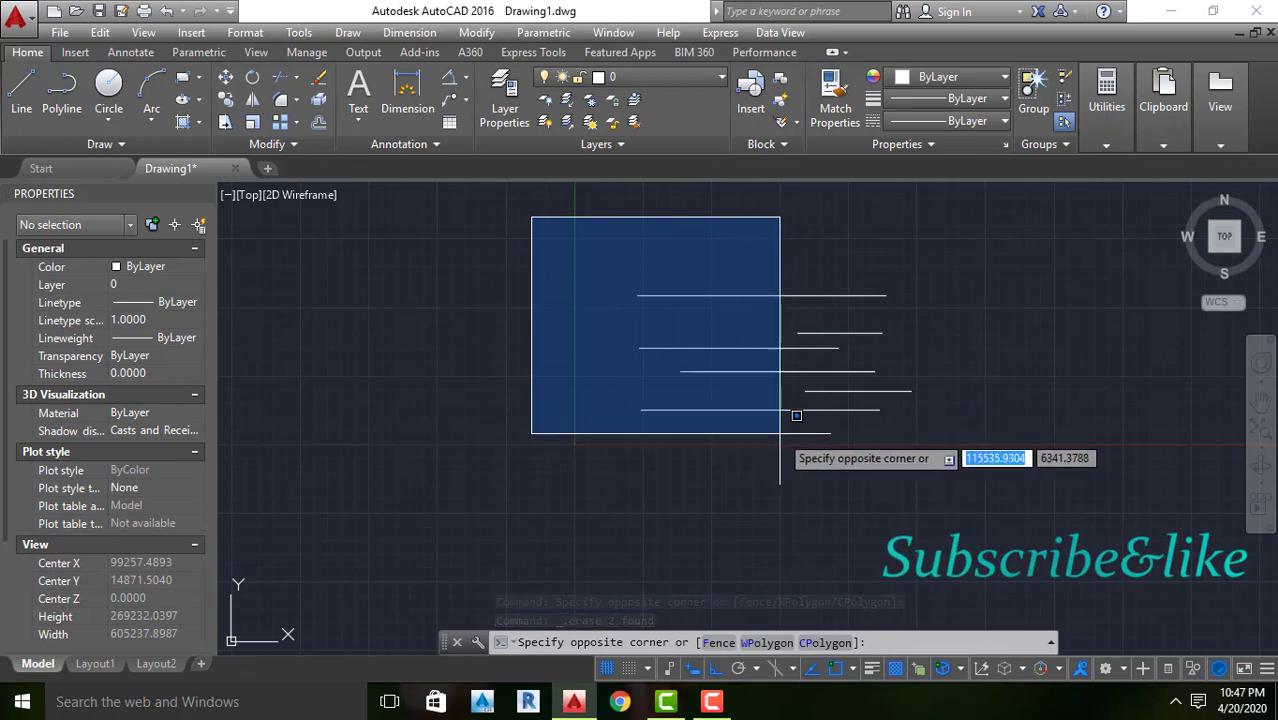
pyautogui.click(871, 470)
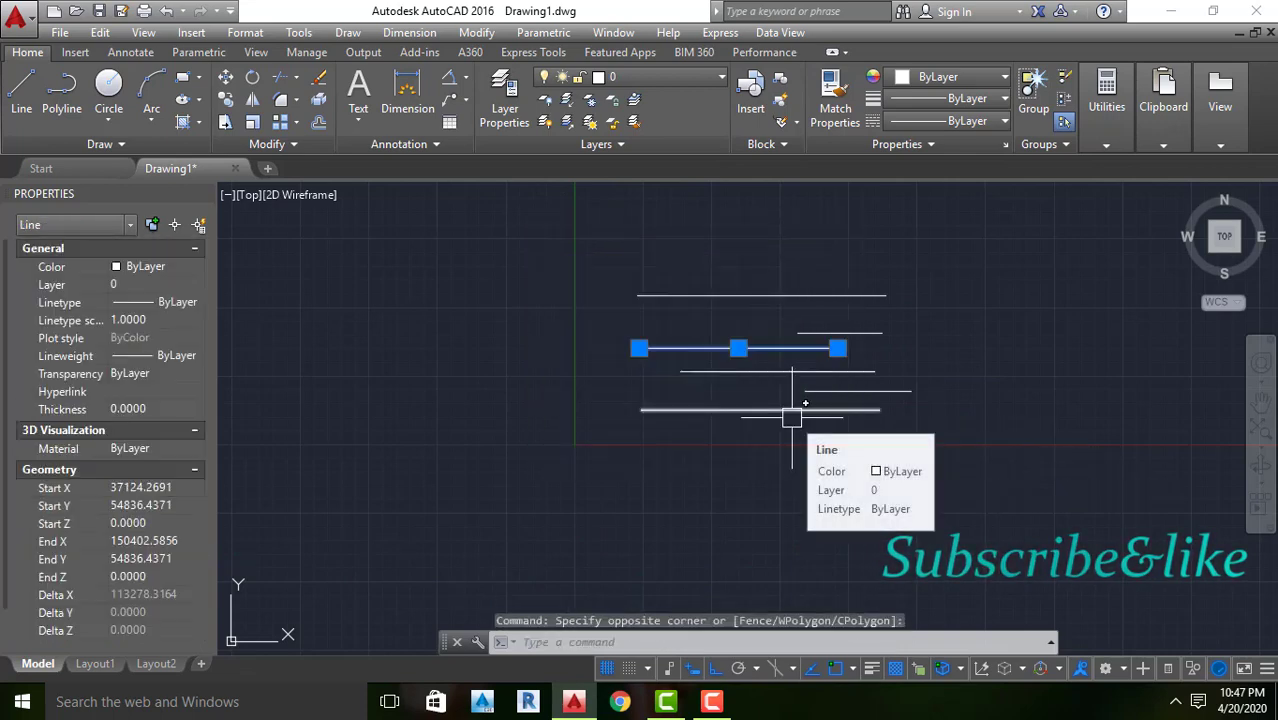
pyautogui.press('Delete')
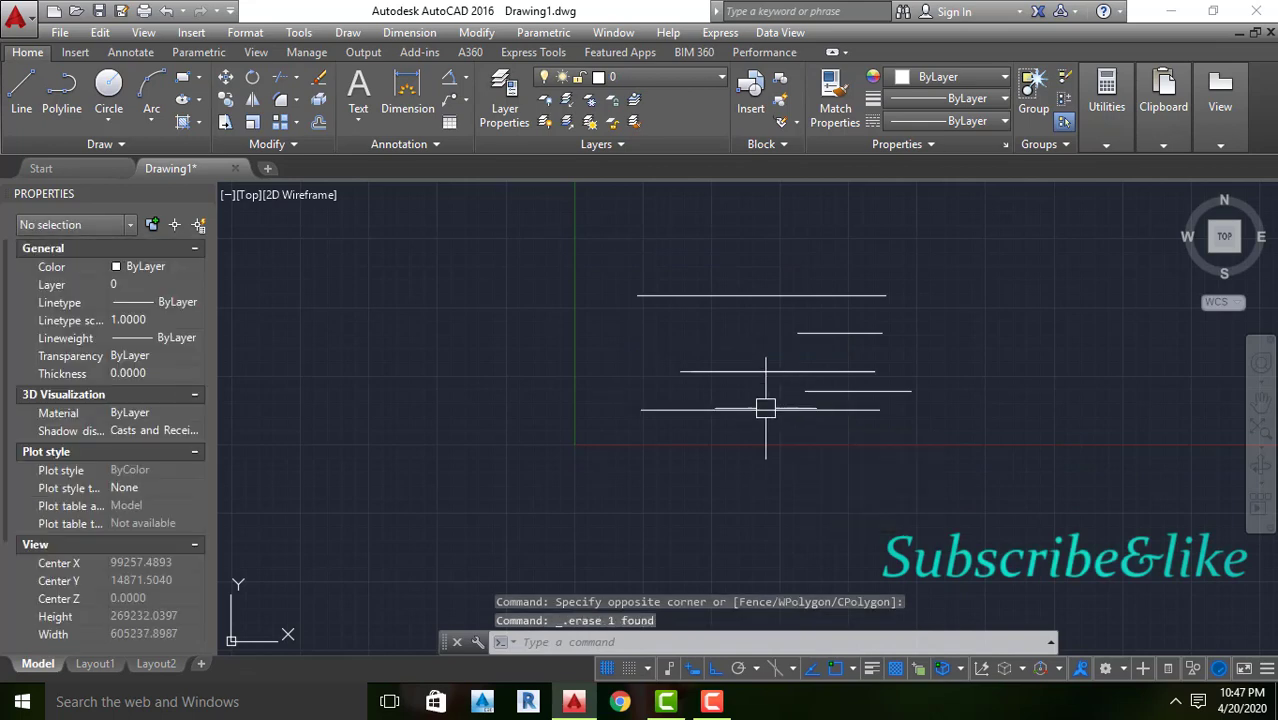
# Delete all the remaining horizontal lines by fully enclosing them in a left-to-right window selection
pyautogui.click(589, 229)
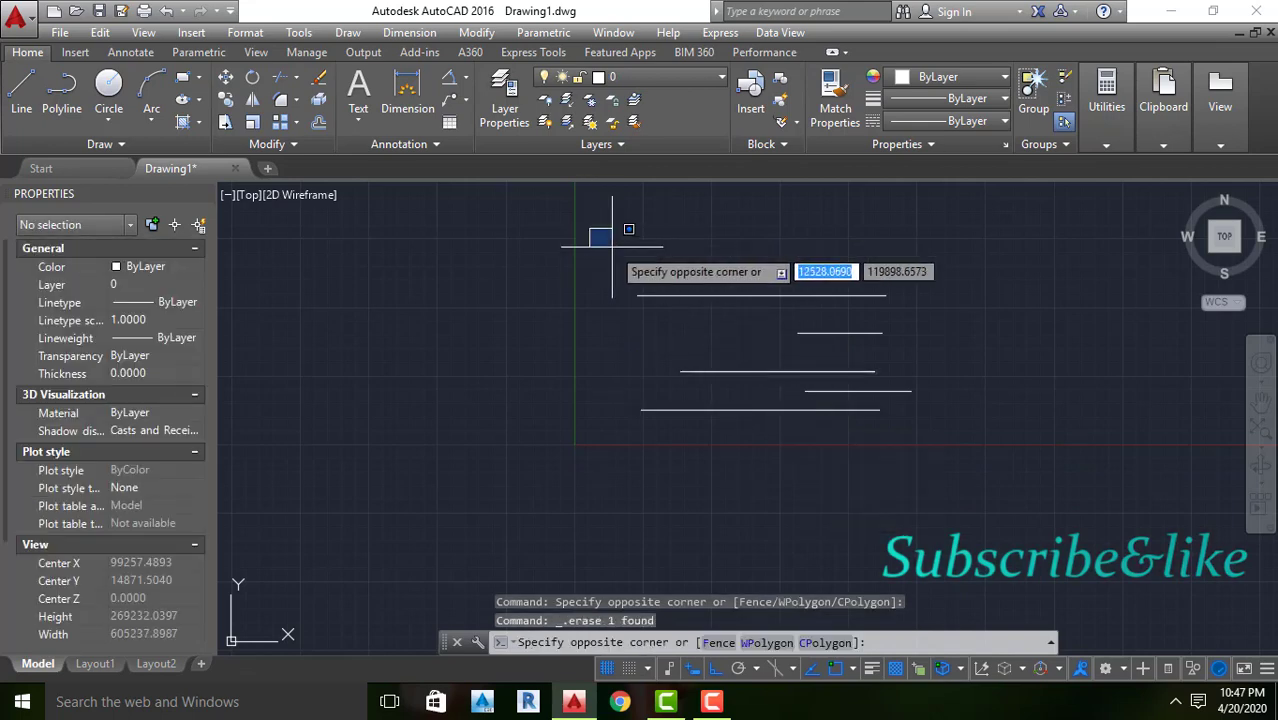
pyautogui.click(981, 498)
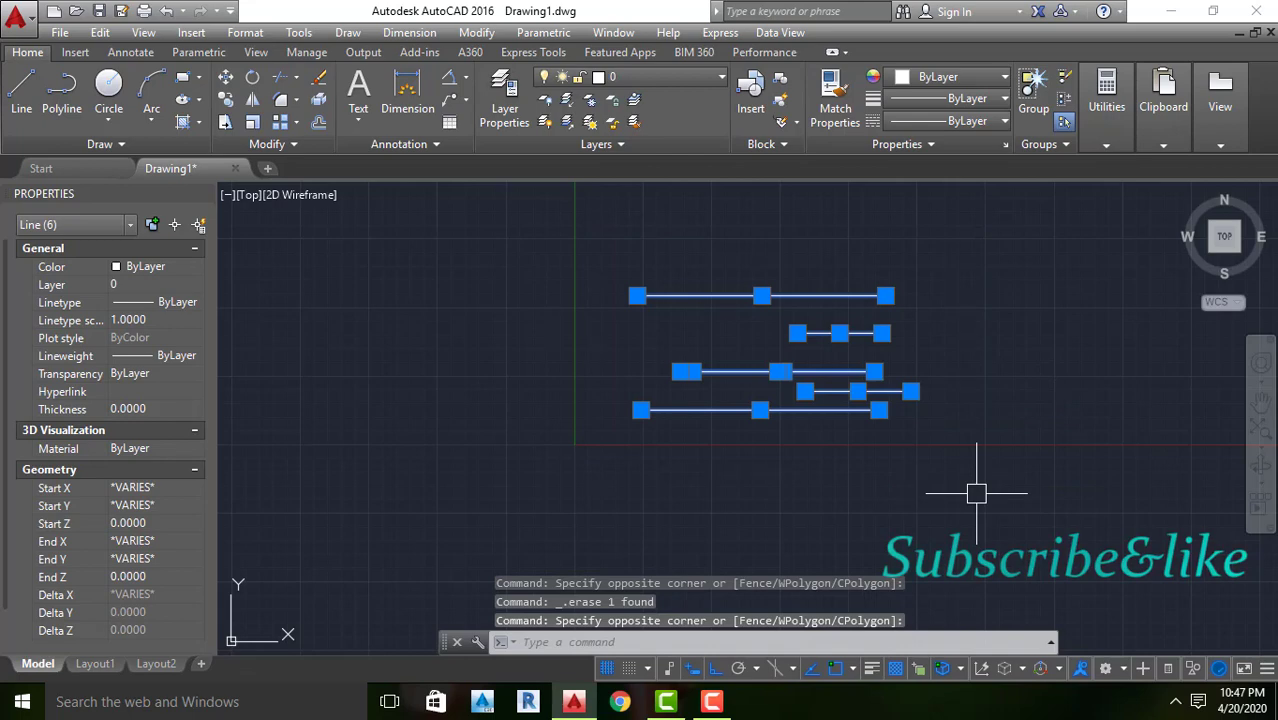
pyautogui.press('Delete')
pyautogui.scroll(-3, 848, 430)
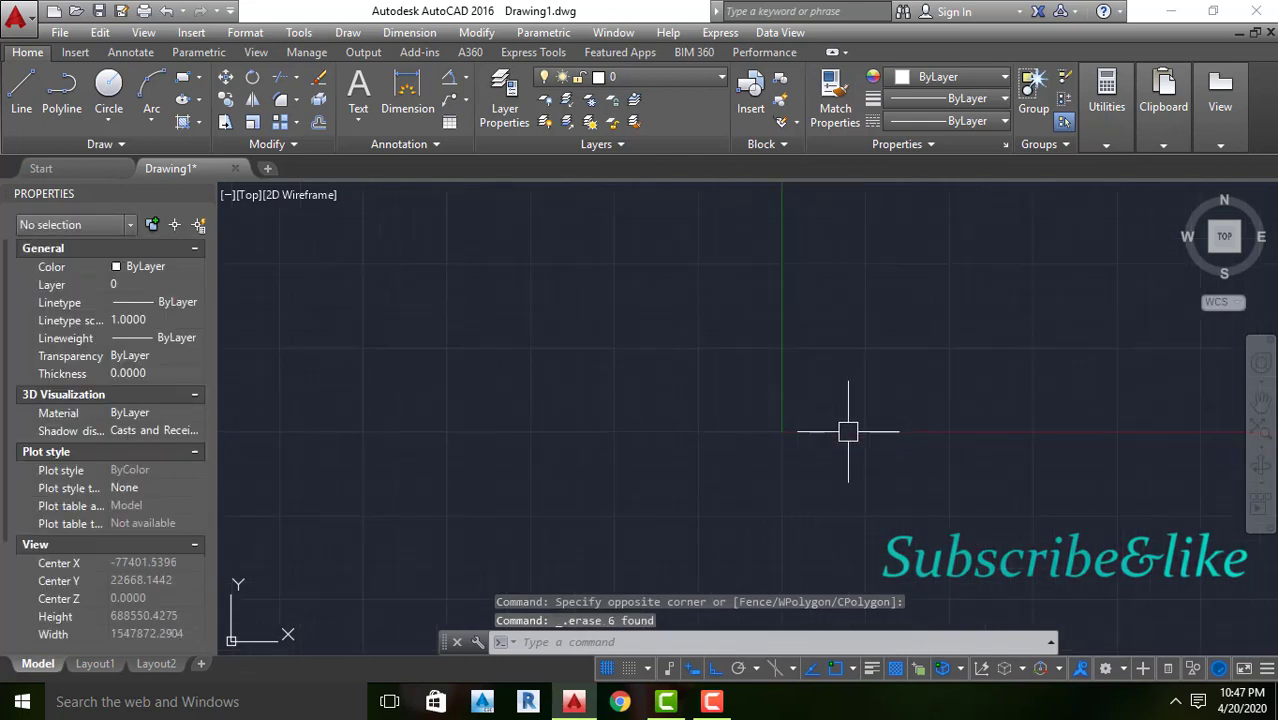
pyautogui.scroll(-2, 848, 432)
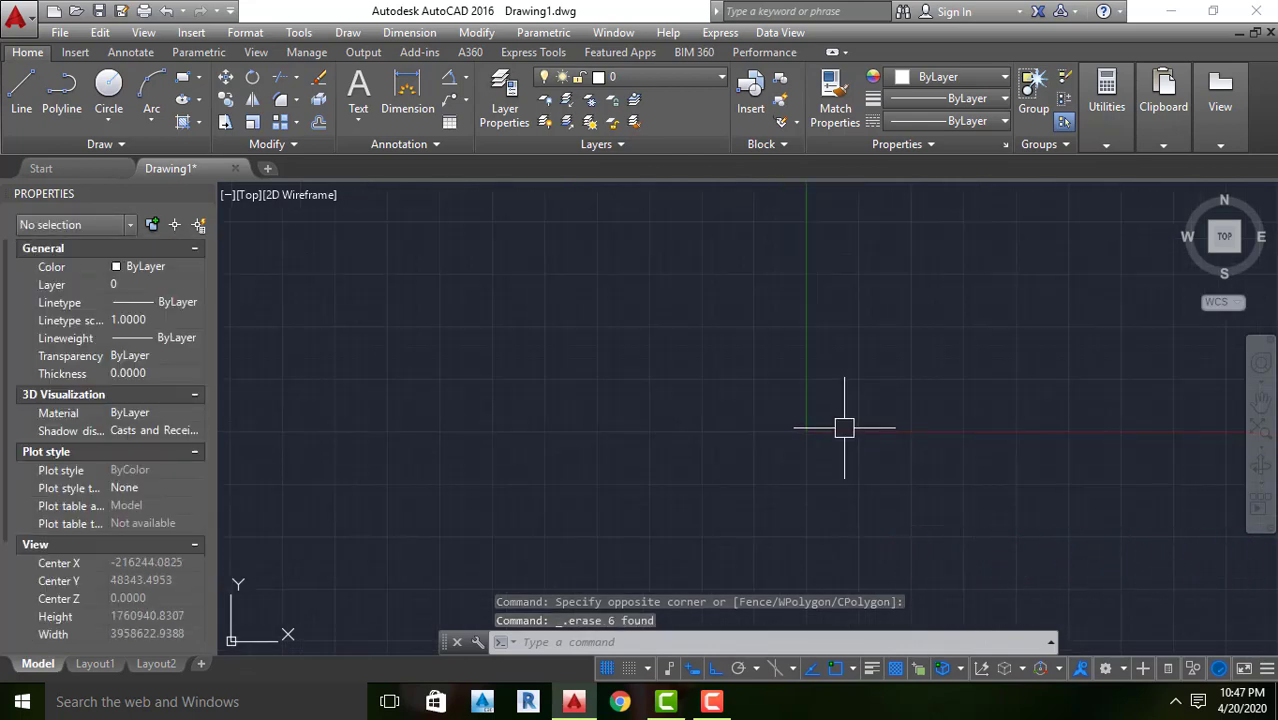
pyautogui.press('Escape')
pyautogui.press('Escape')
pyautogui.press('Escape')
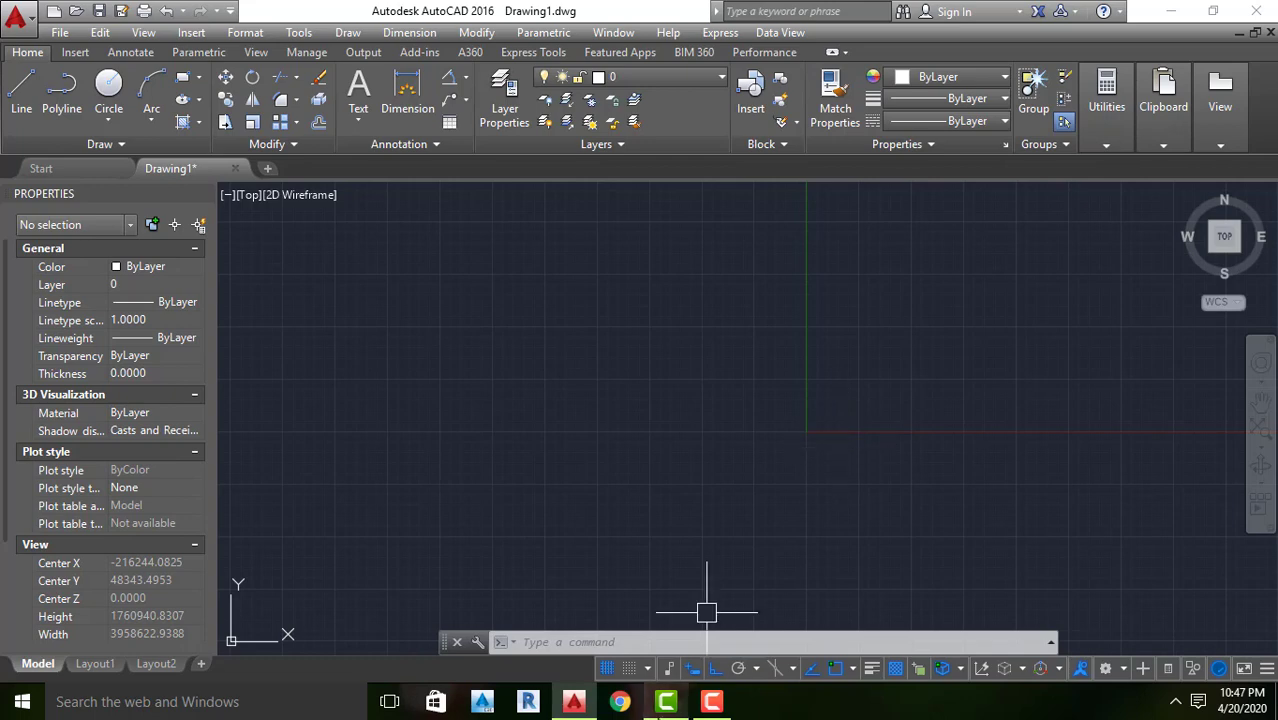
pyautogui.click(716, 703)
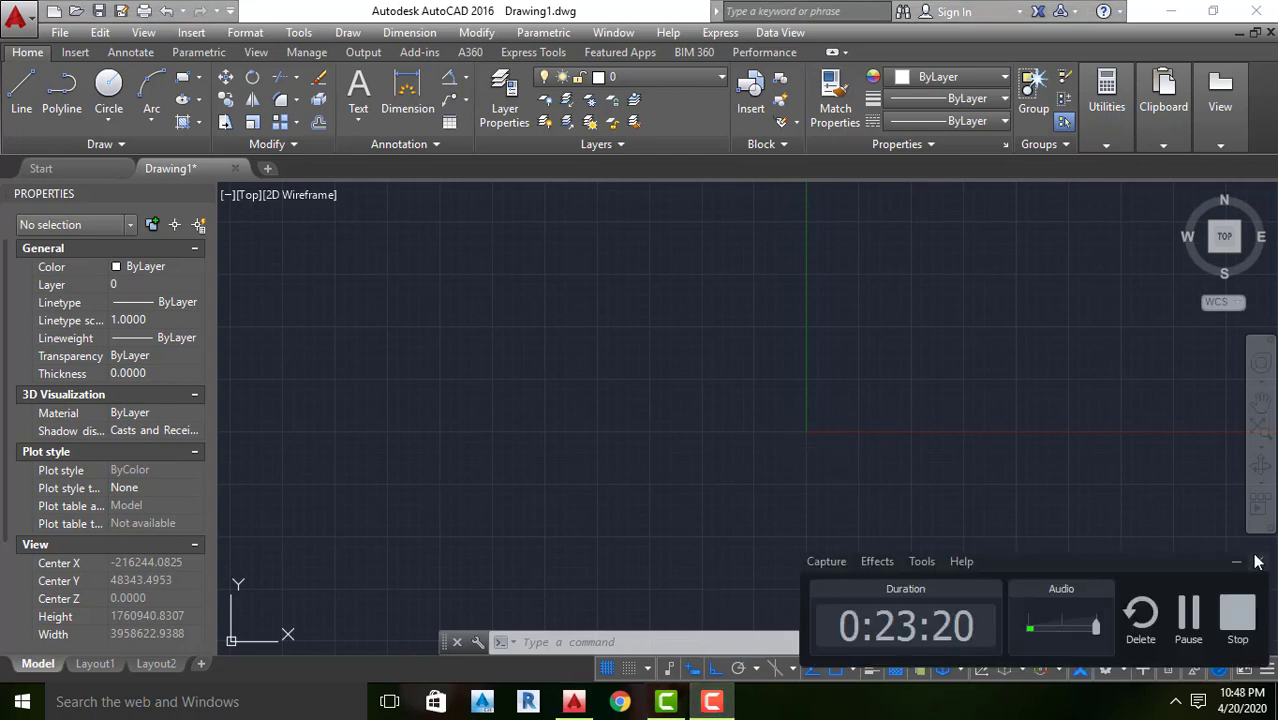
pyautogui.click(1236, 569)
pyautogui.scroll(-2, 708, 437)
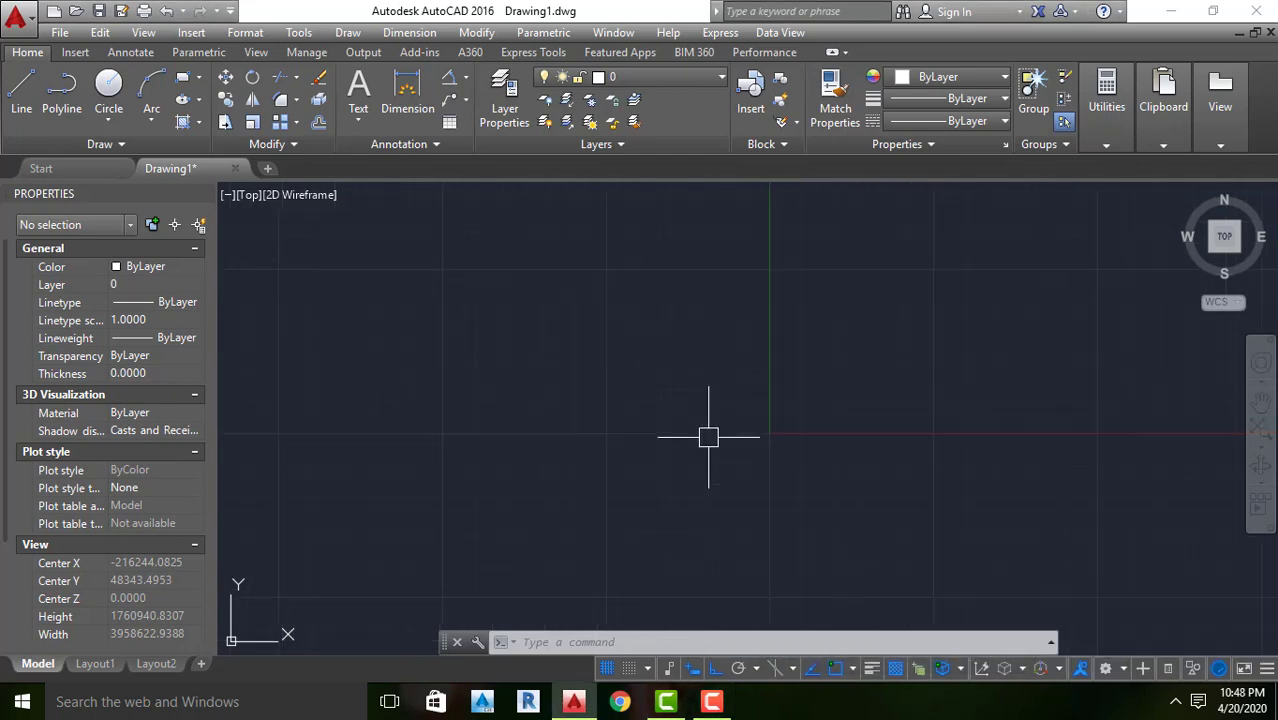
pyautogui.press('Escape')
pyautogui.press('Escape')
pyautogui.press('Escape')
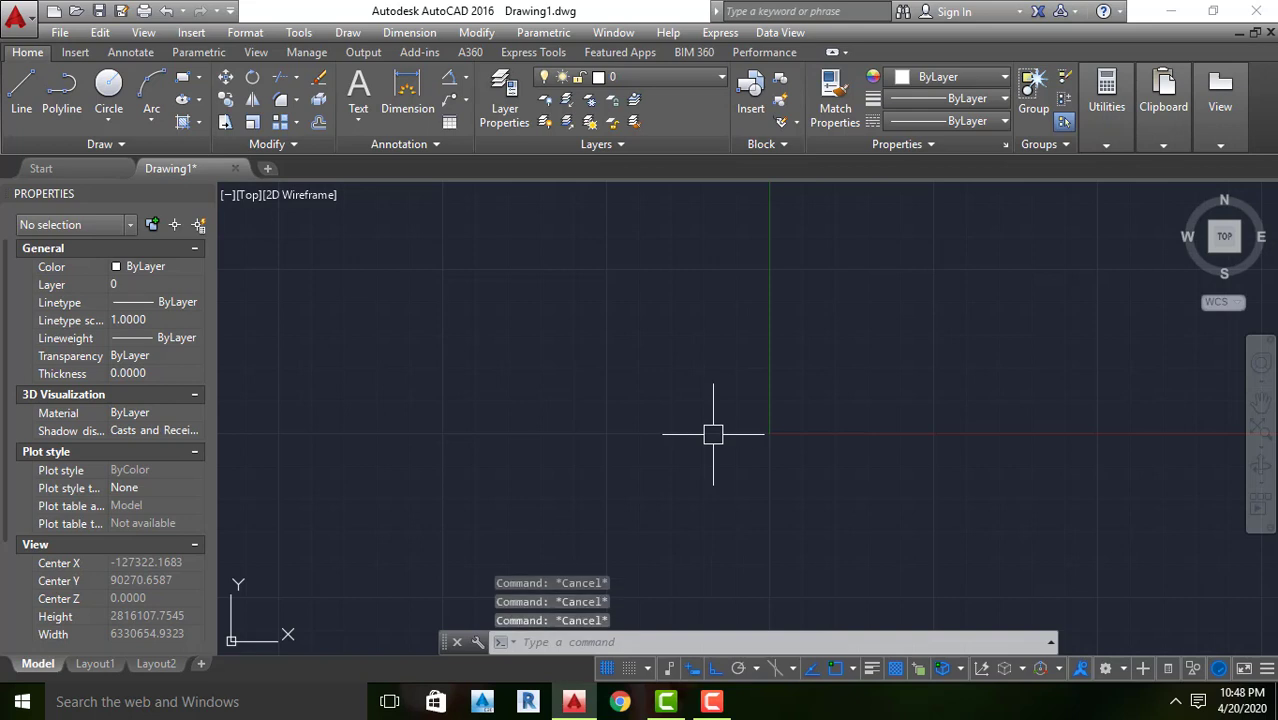
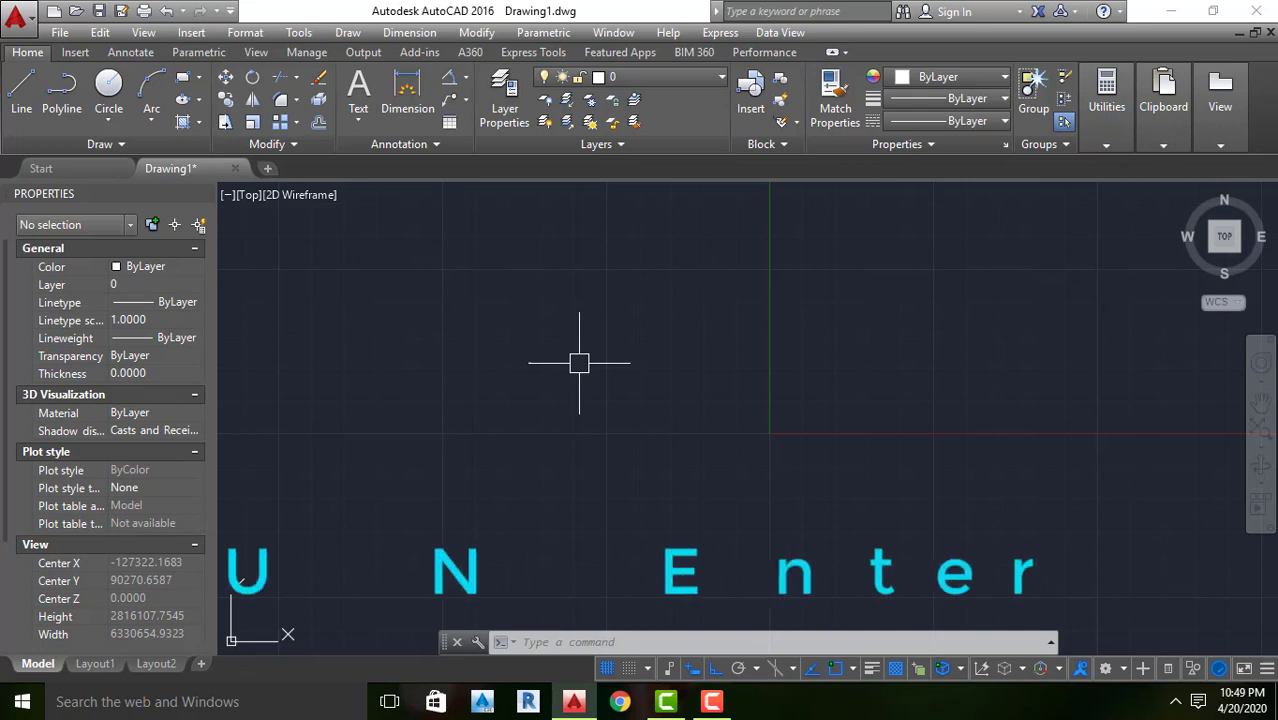
# Open the Drawing Units settings with the UNITS command and look through the available length types
pyautogui.write('UN')
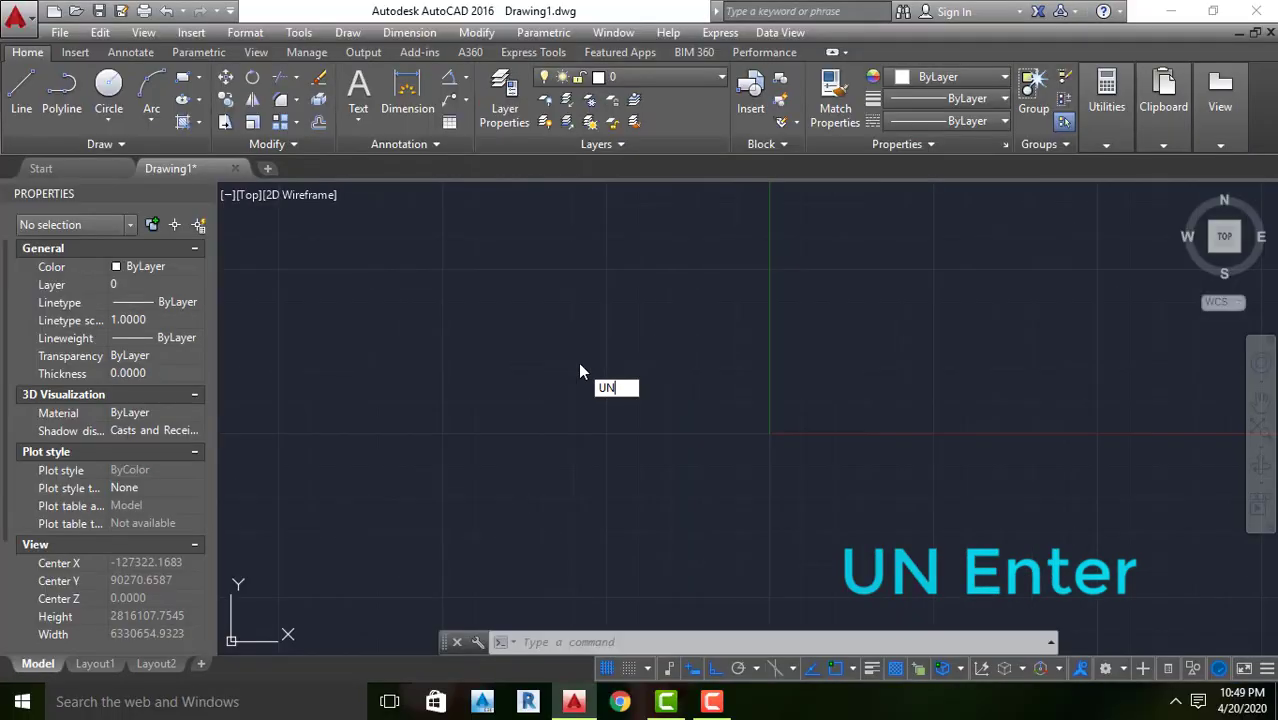
pyautogui.press('Return')
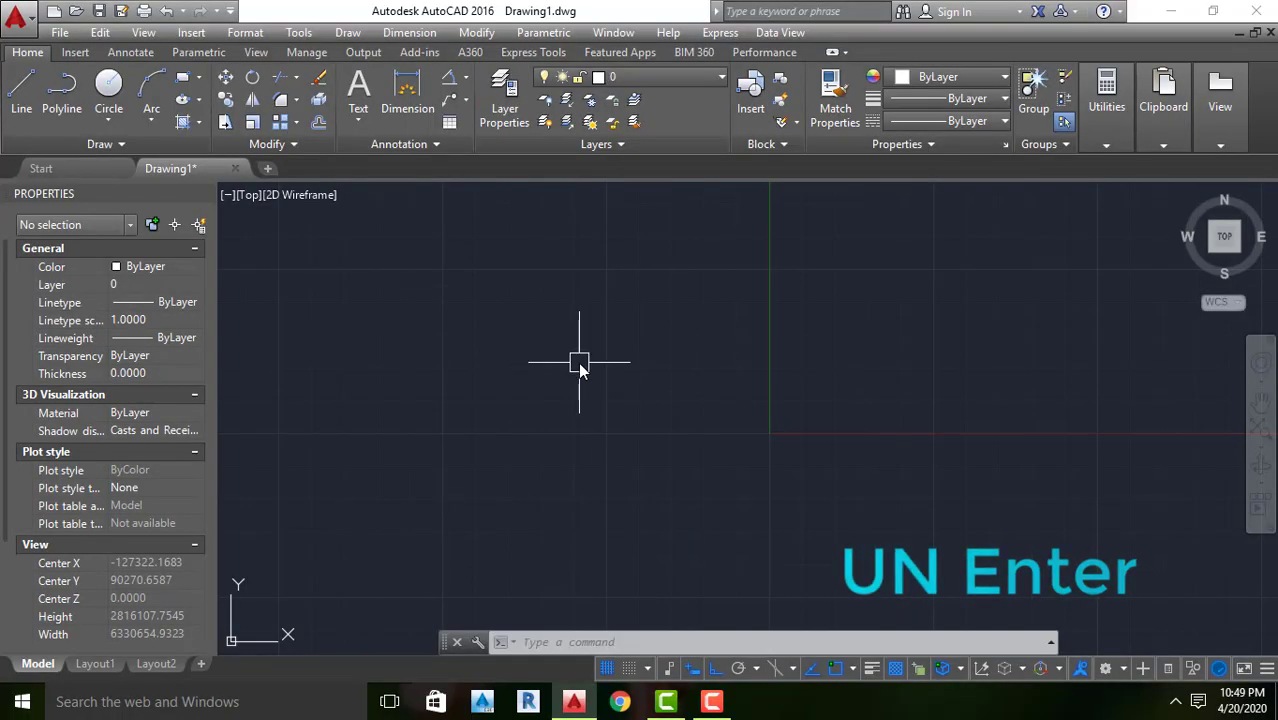
pyautogui.write('UN')
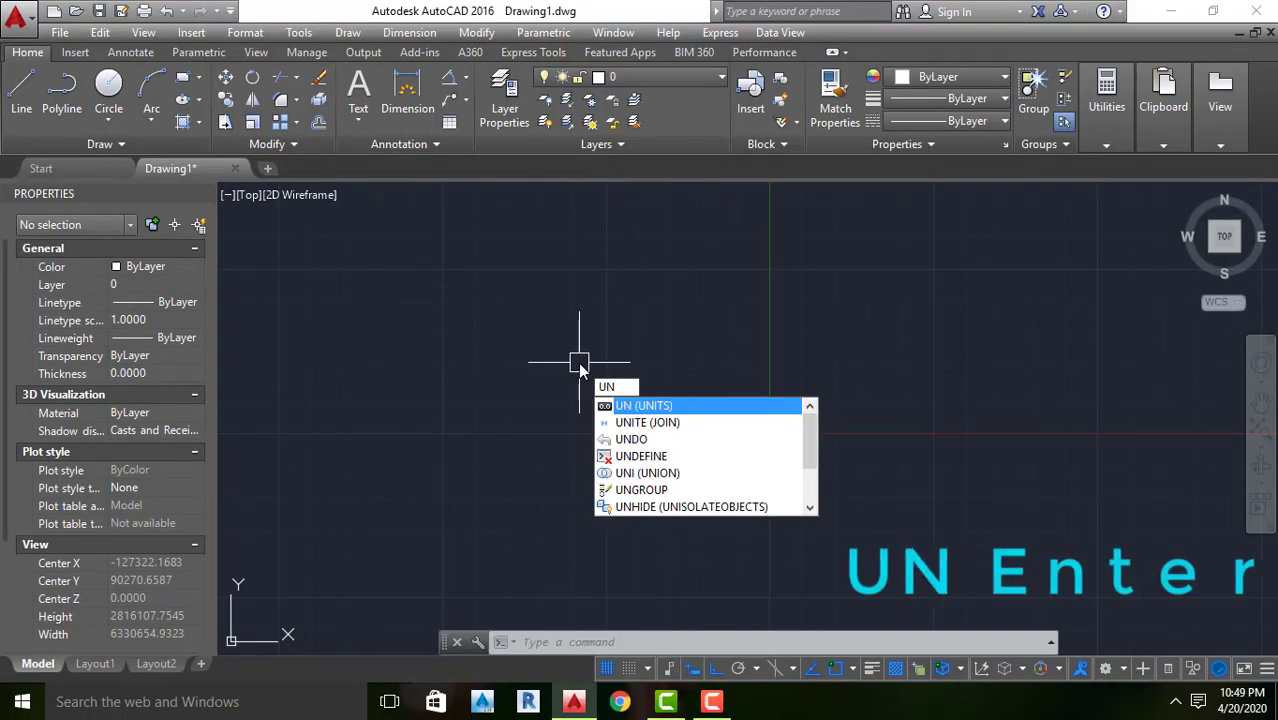
pyautogui.press('Return')
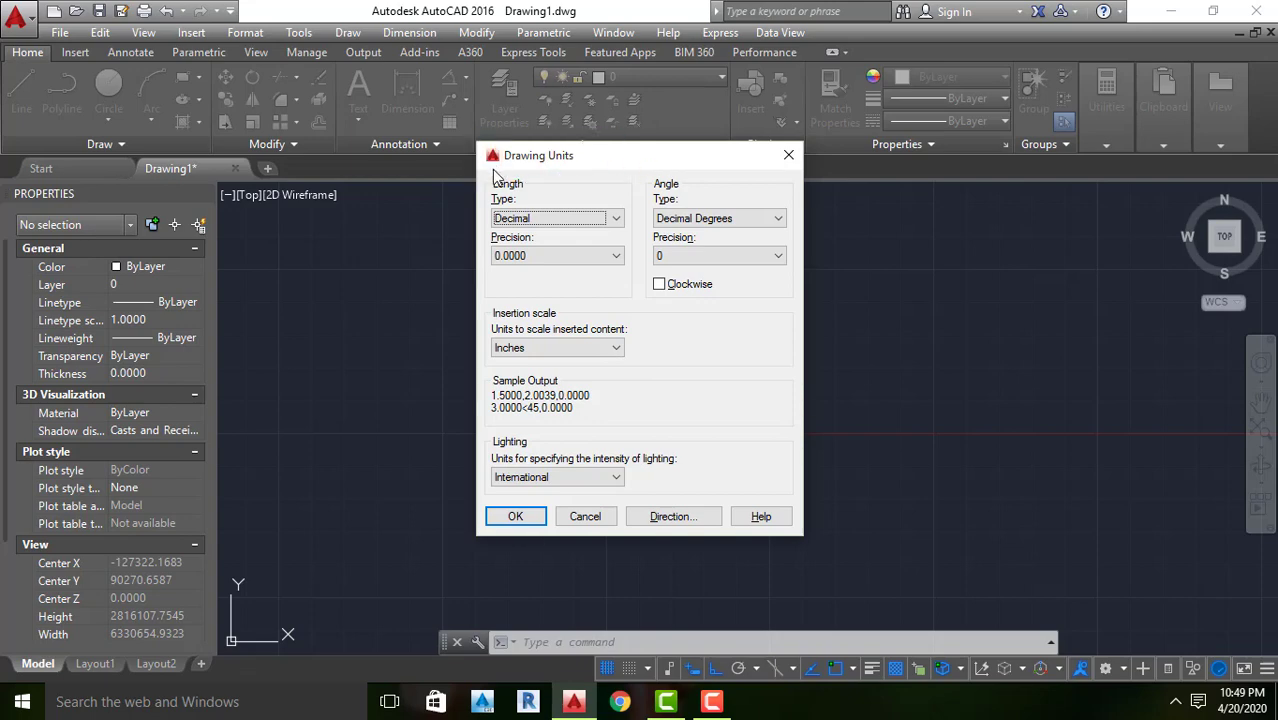
pyautogui.click(537, 219)
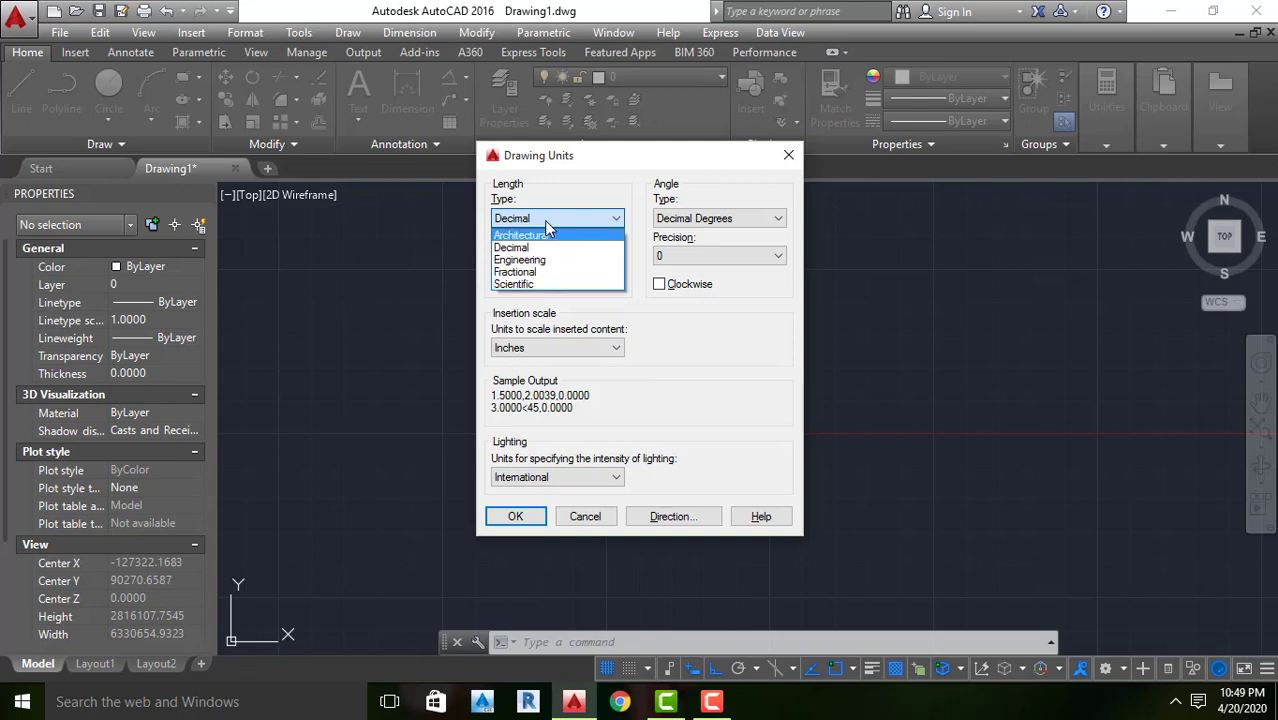
pyautogui.click(662, 317)
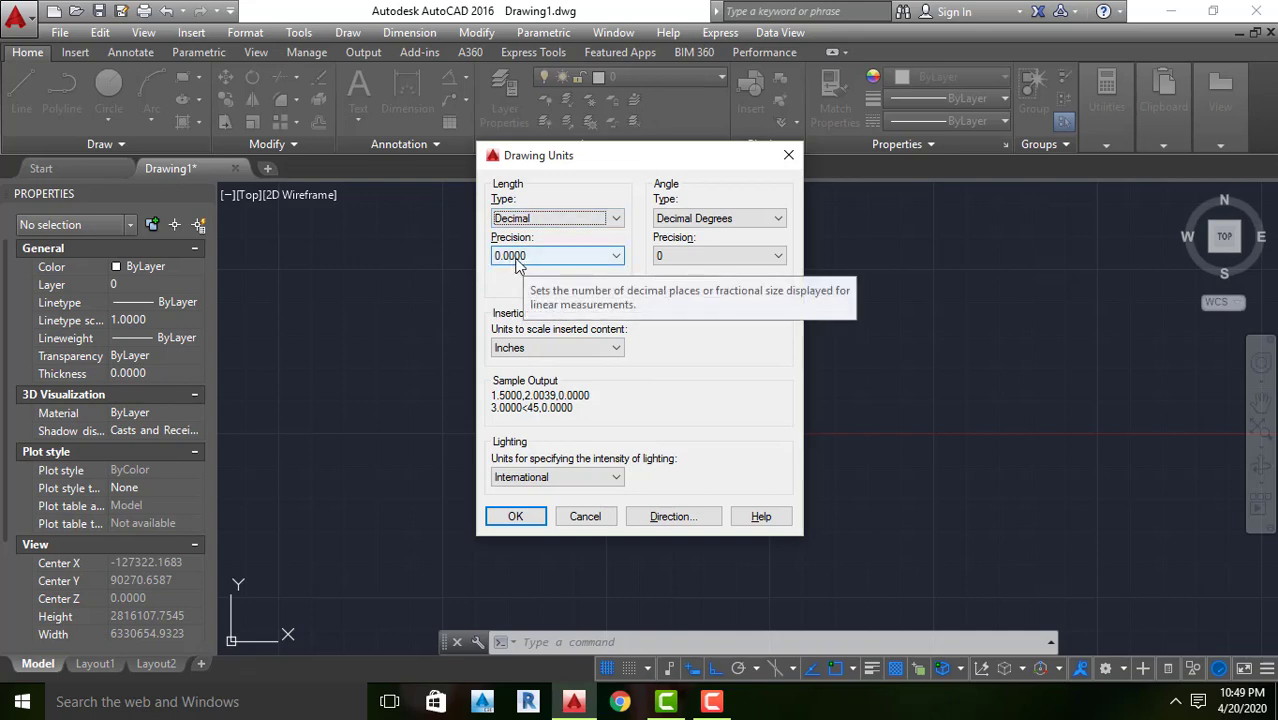
# Try Millimeters as the insertion scale unit, and switch it back to Inches
pyautogui.click(543, 350)
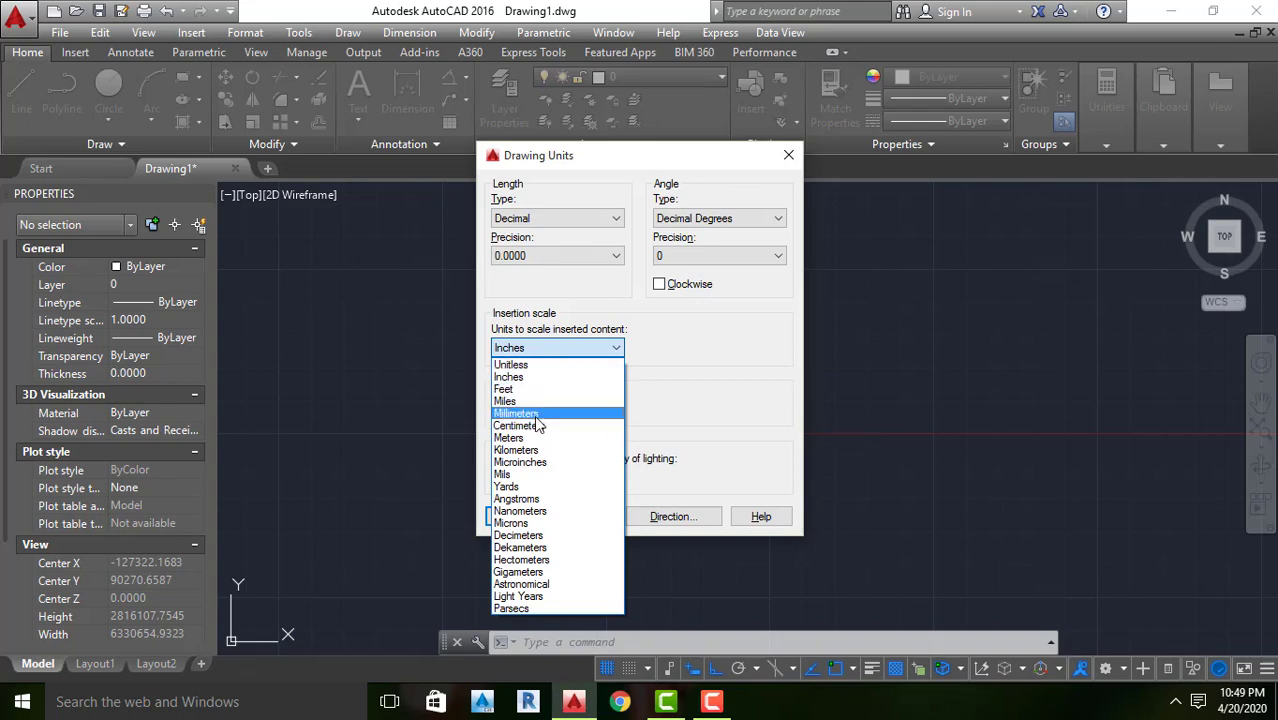
pyautogui.click(534, 414)
pyautogui.click(539, 349)
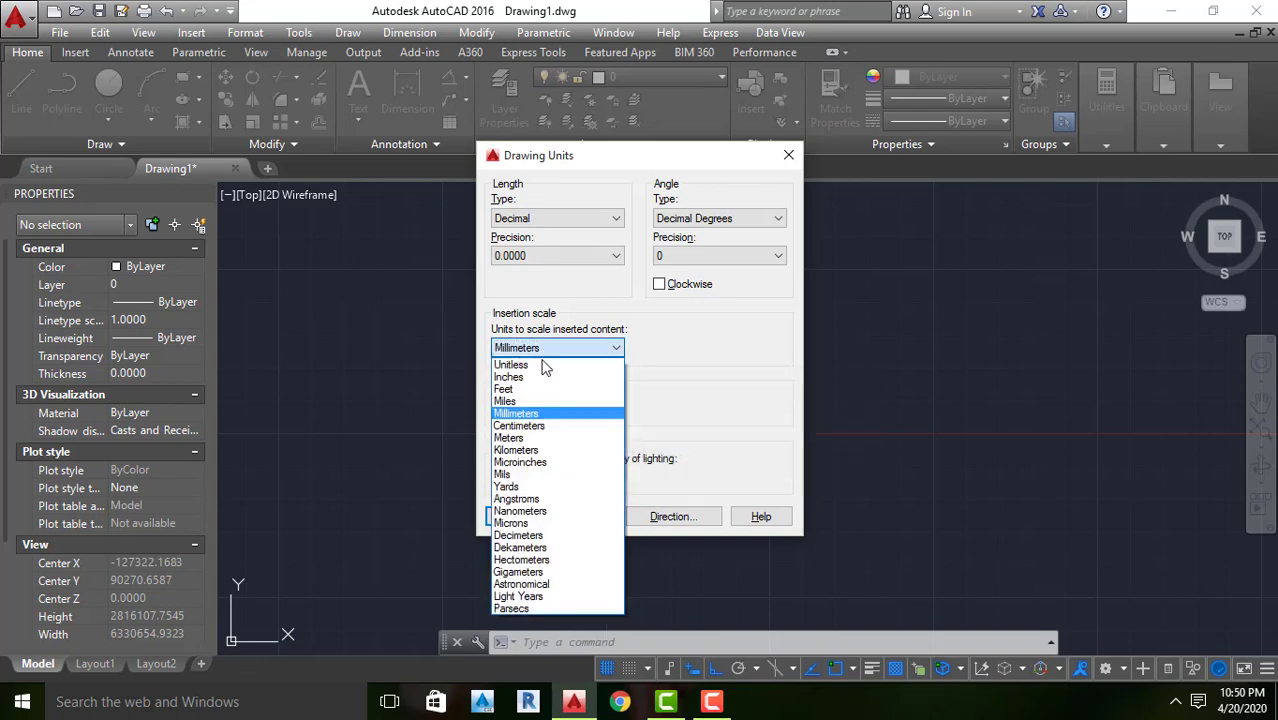
pyautogui.click(545, 378)
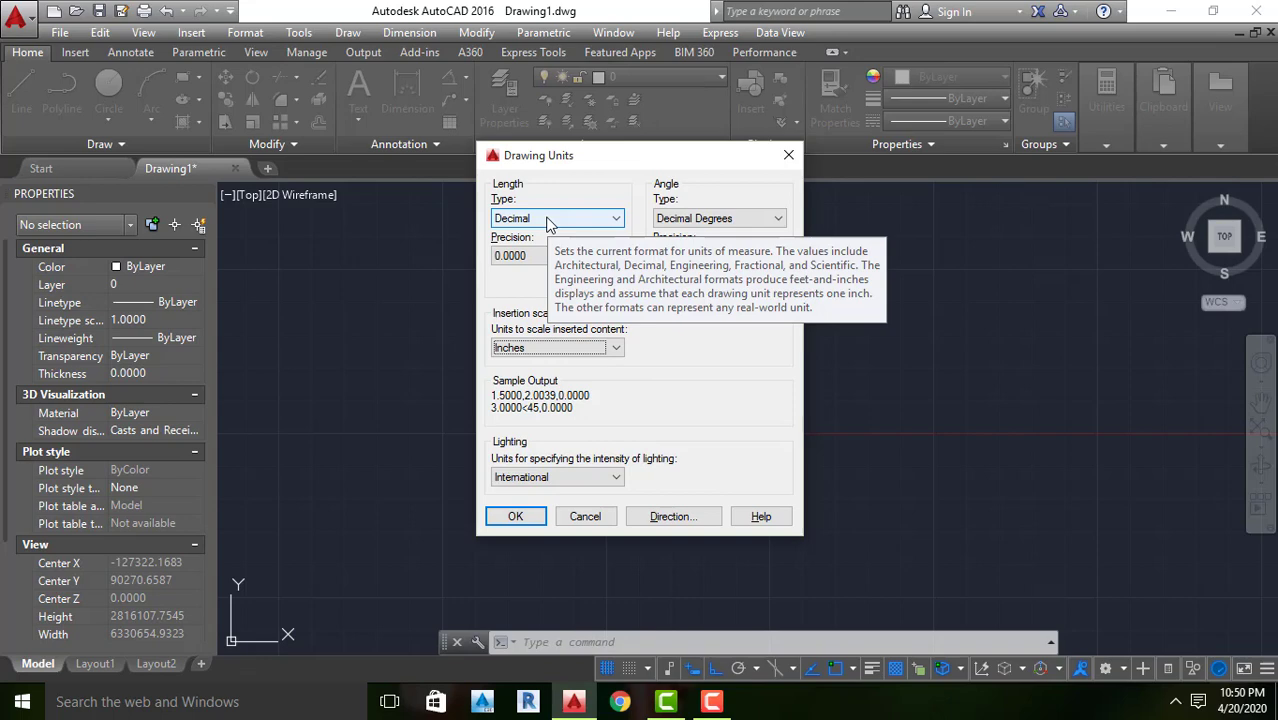
# Set the drawing's length type to Engineering with a precision of 0'-0.0" and apply the units
pyautogui.click(549, 220)
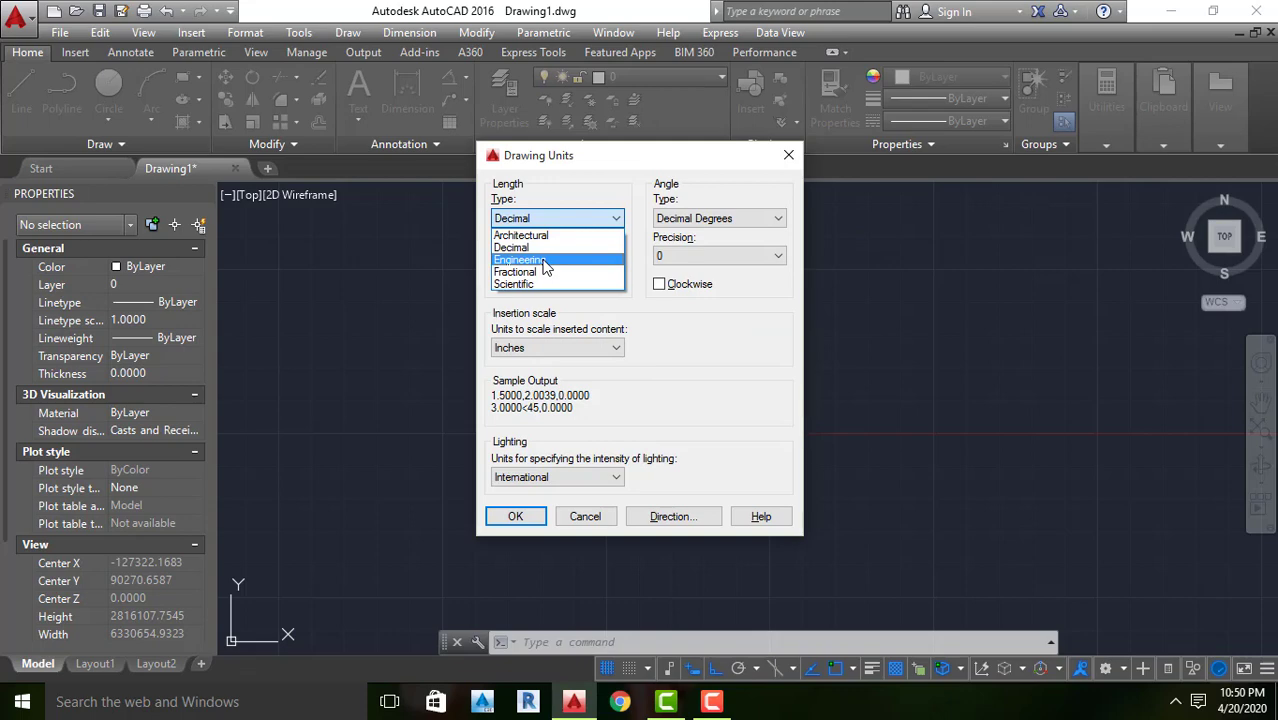
pyautogui.click(545, 260)
pyautogui.click(549, 258)
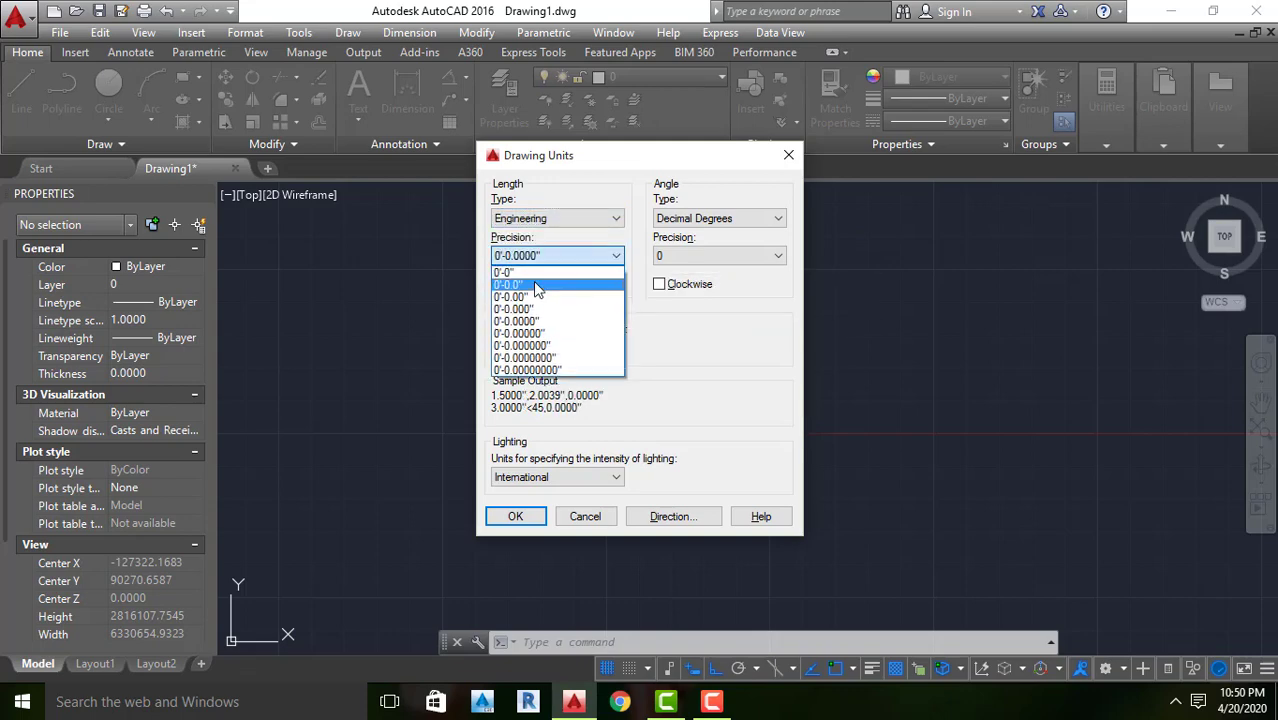
pyautogui.click(536, 286)
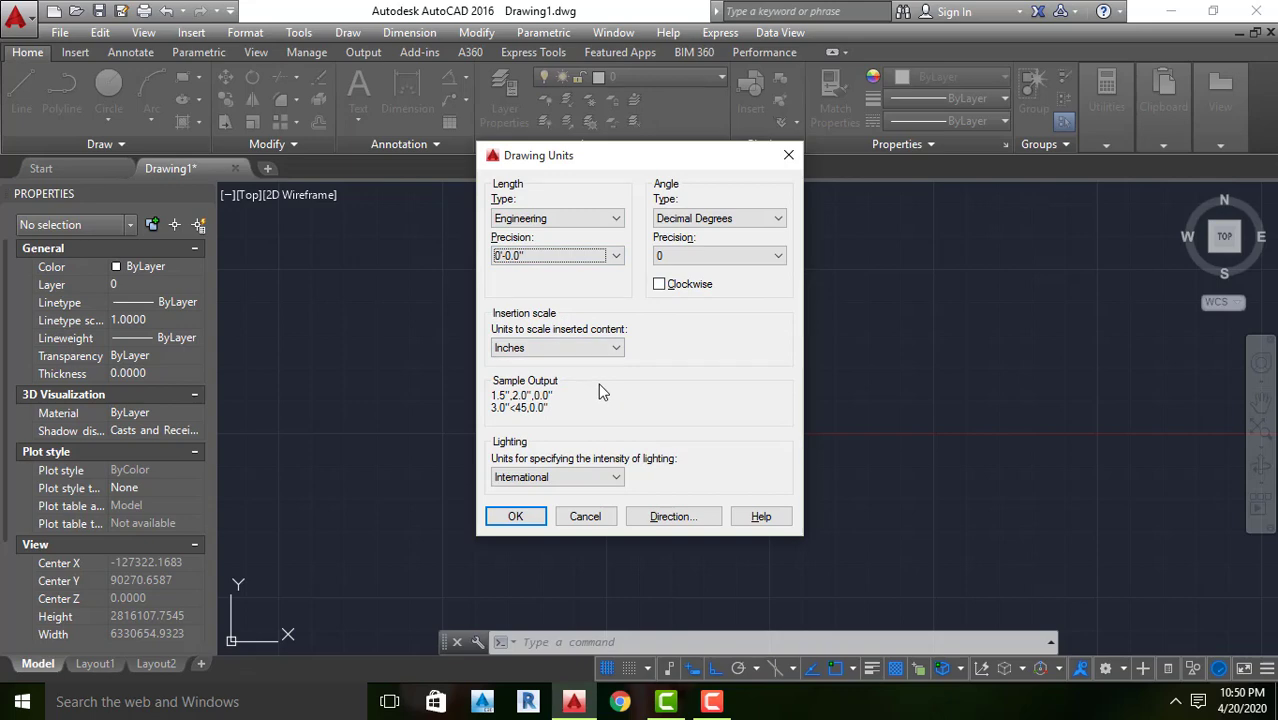
pyautogui.click(515, 516)
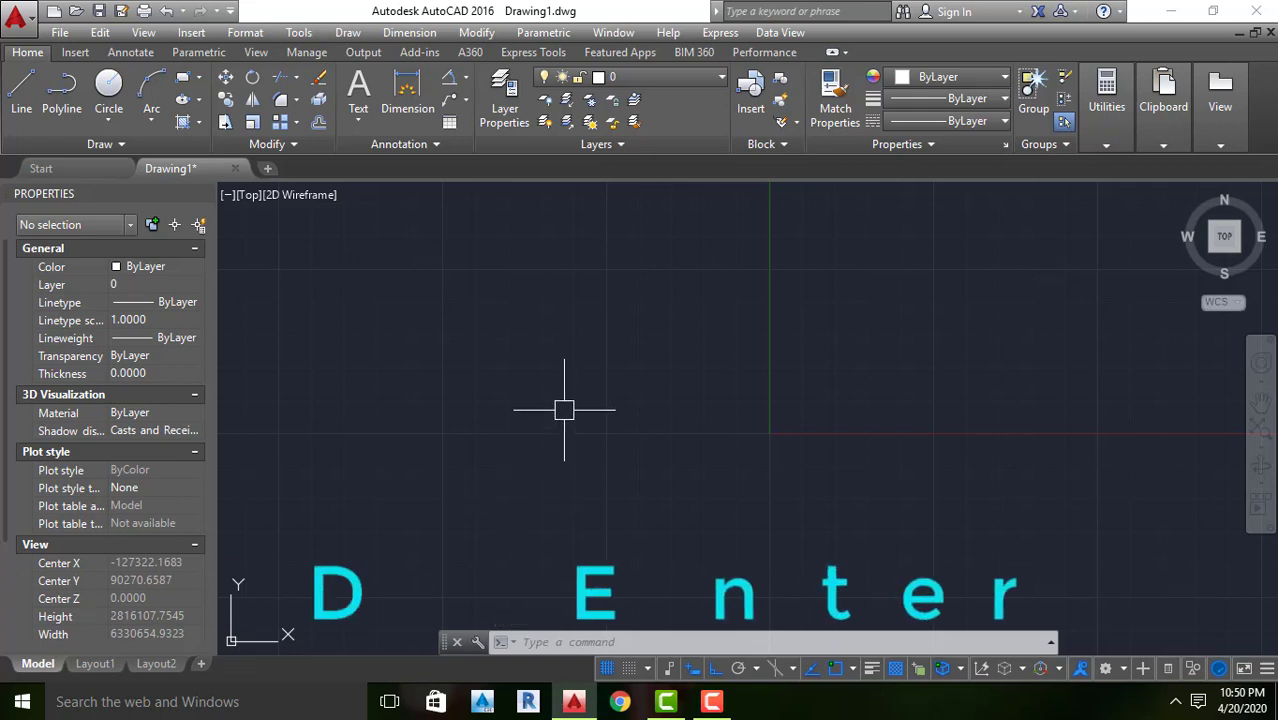
# Open the Standard dimension style for modification from the Dimension Style Manager
pyautogui.write('D')
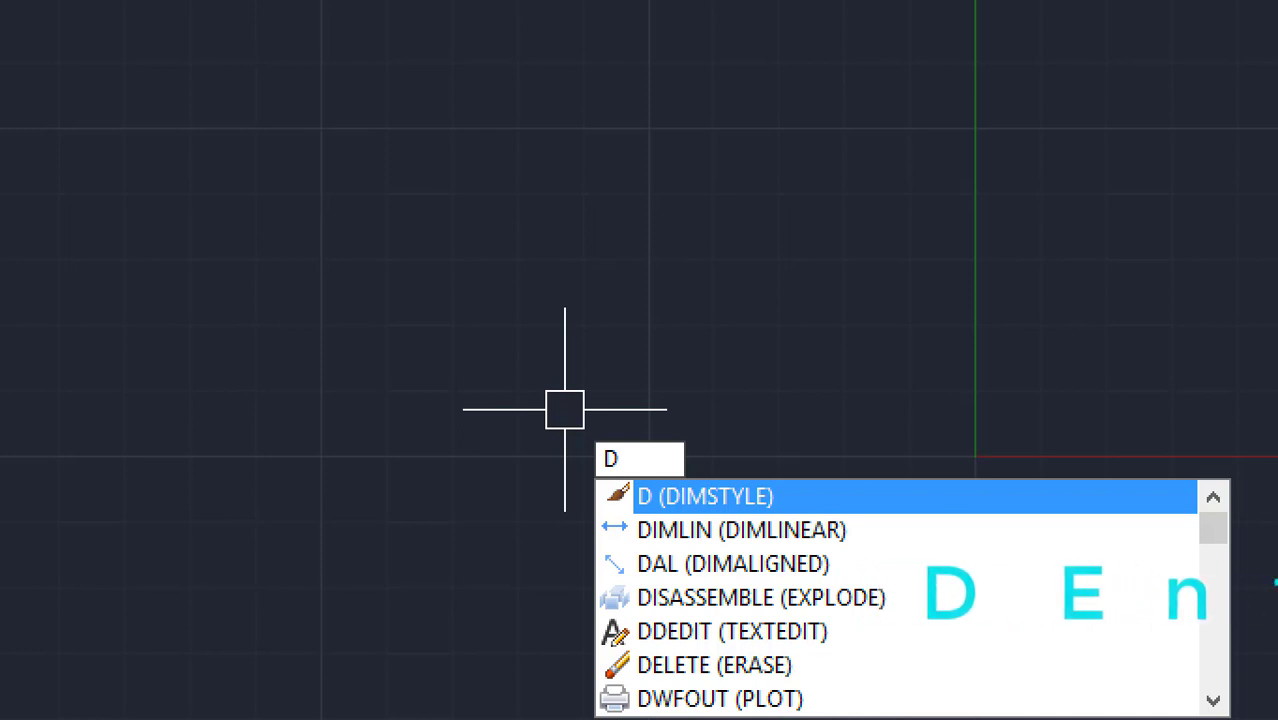
pyautogui.press('Return')
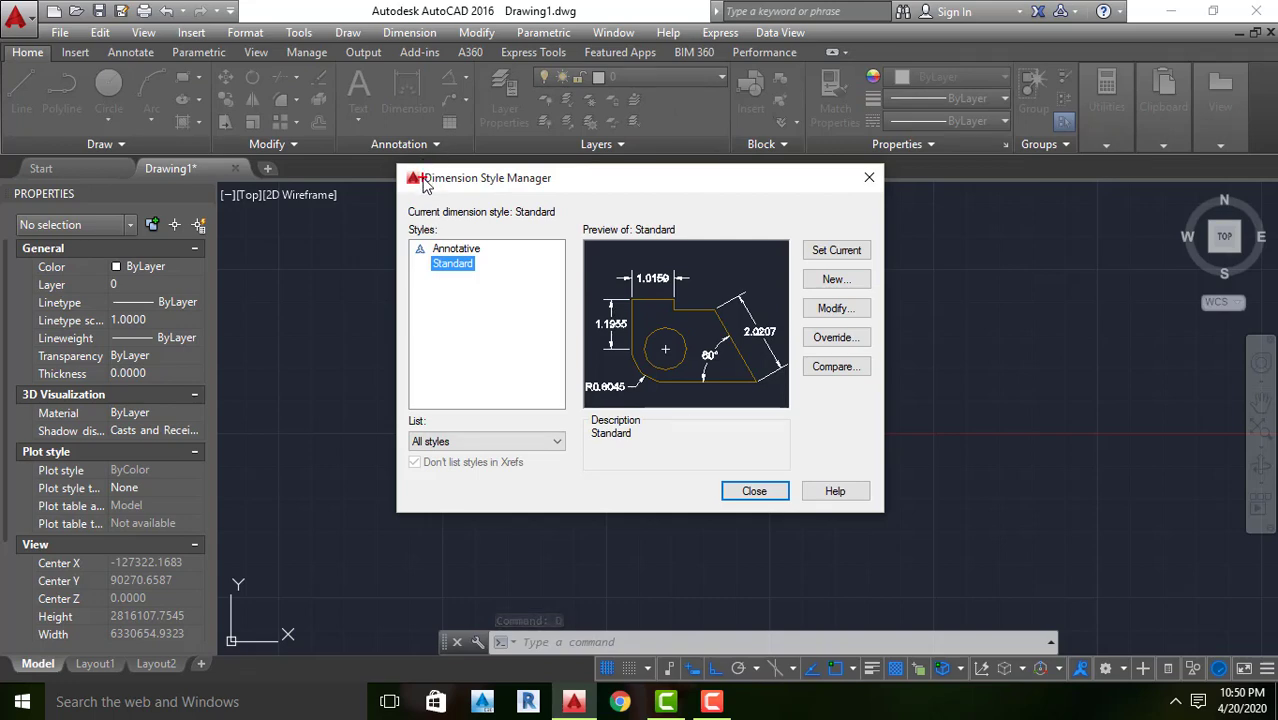
pyautogui.moveTo(404, 161)
pyautogui.mouseDown()
pyautogui.moveTo(410, 190)
pyautogui.moveTo(564, 194)
pyautogui.mouseUp()
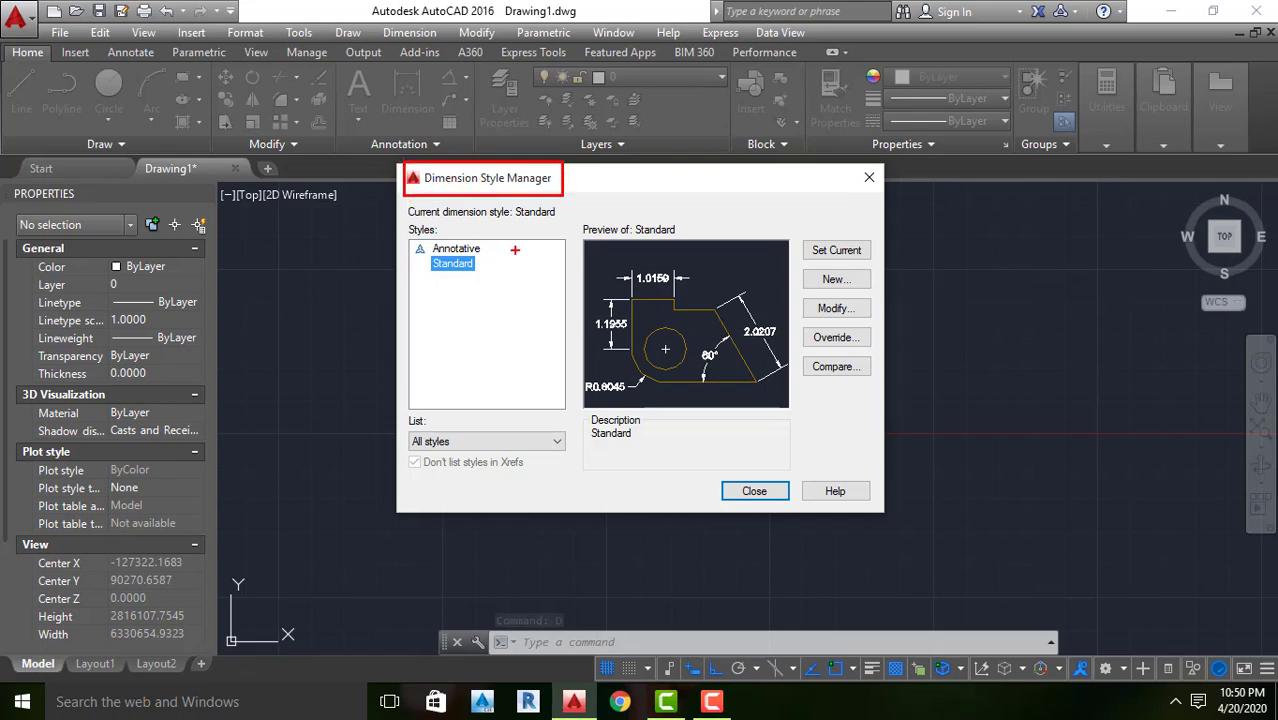
pyautogui.press('Escape')
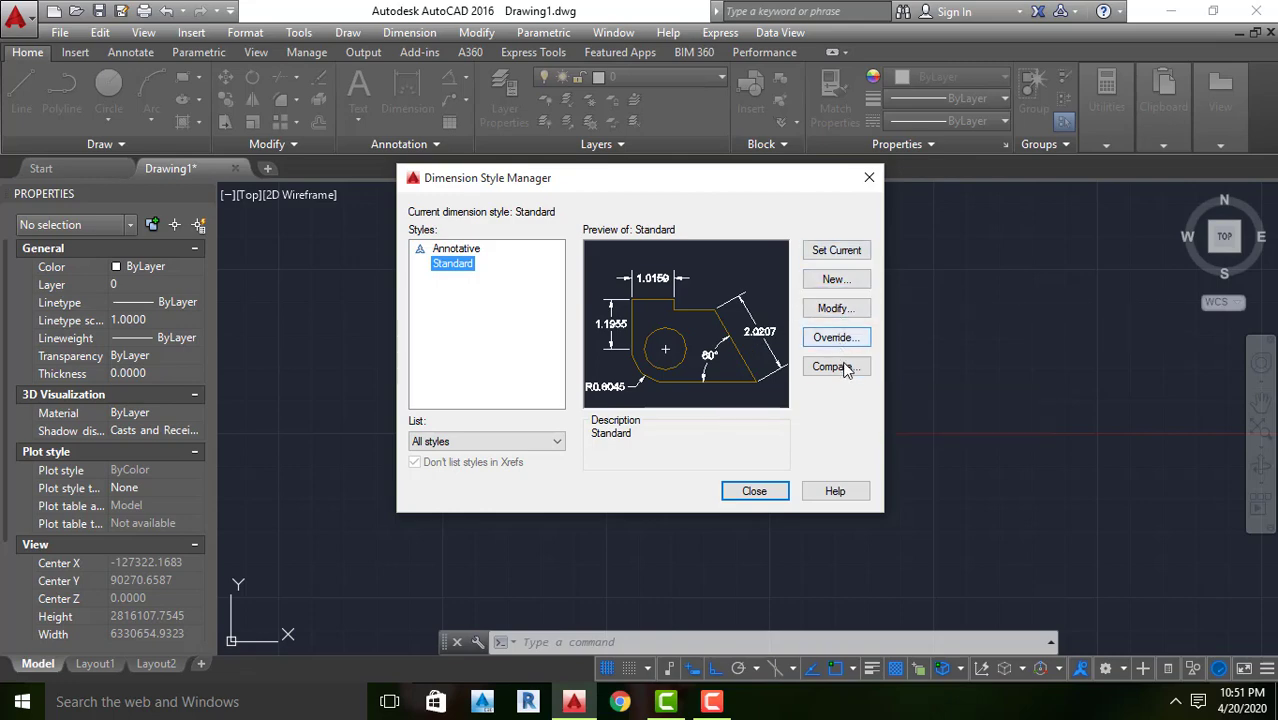
pyautogui.click(836, 310)
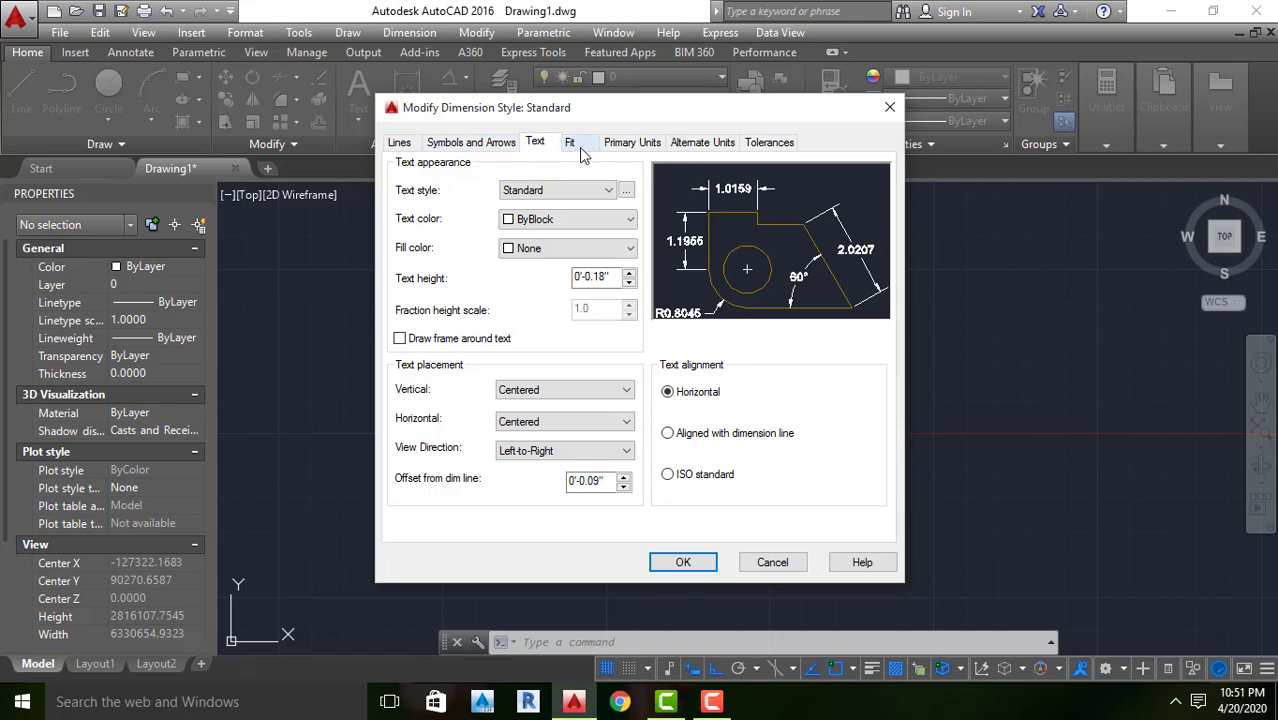
# Set the Standard style's primary linear units to Engineering with 0'-0.0" precision, and make the style current
pyautogui.click(643, 145)
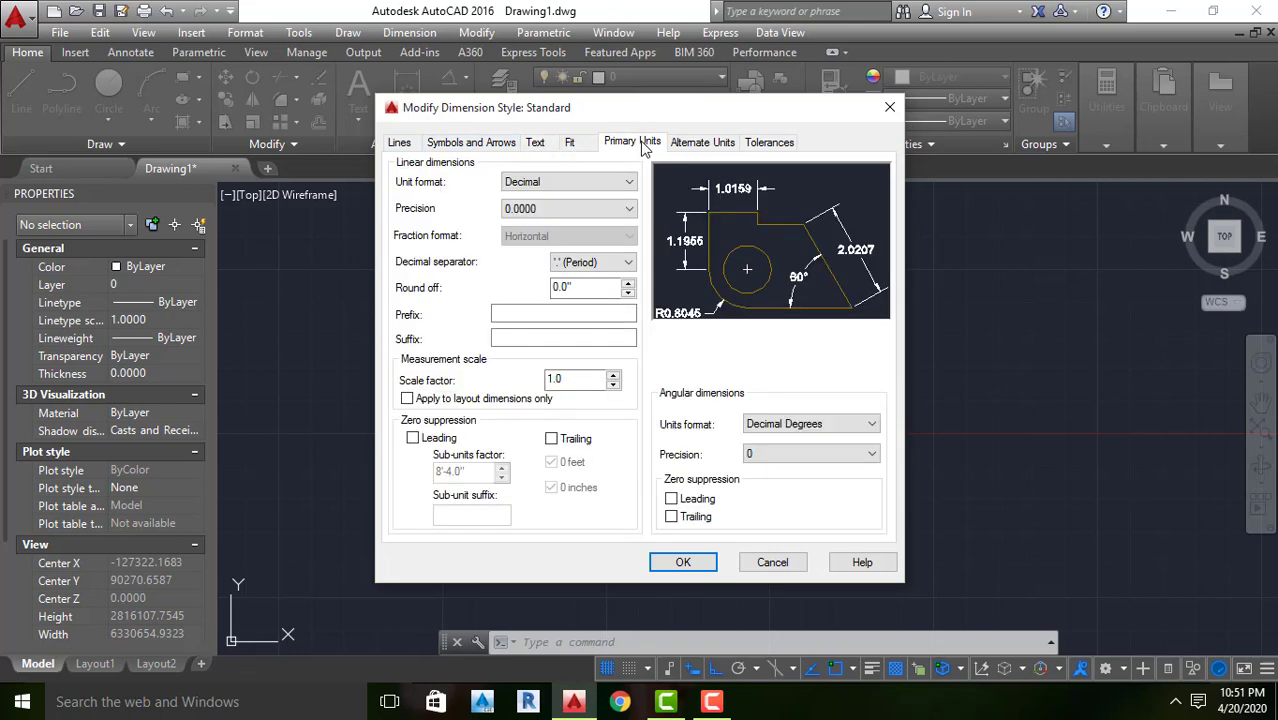
pyautogui.click(607, 184)
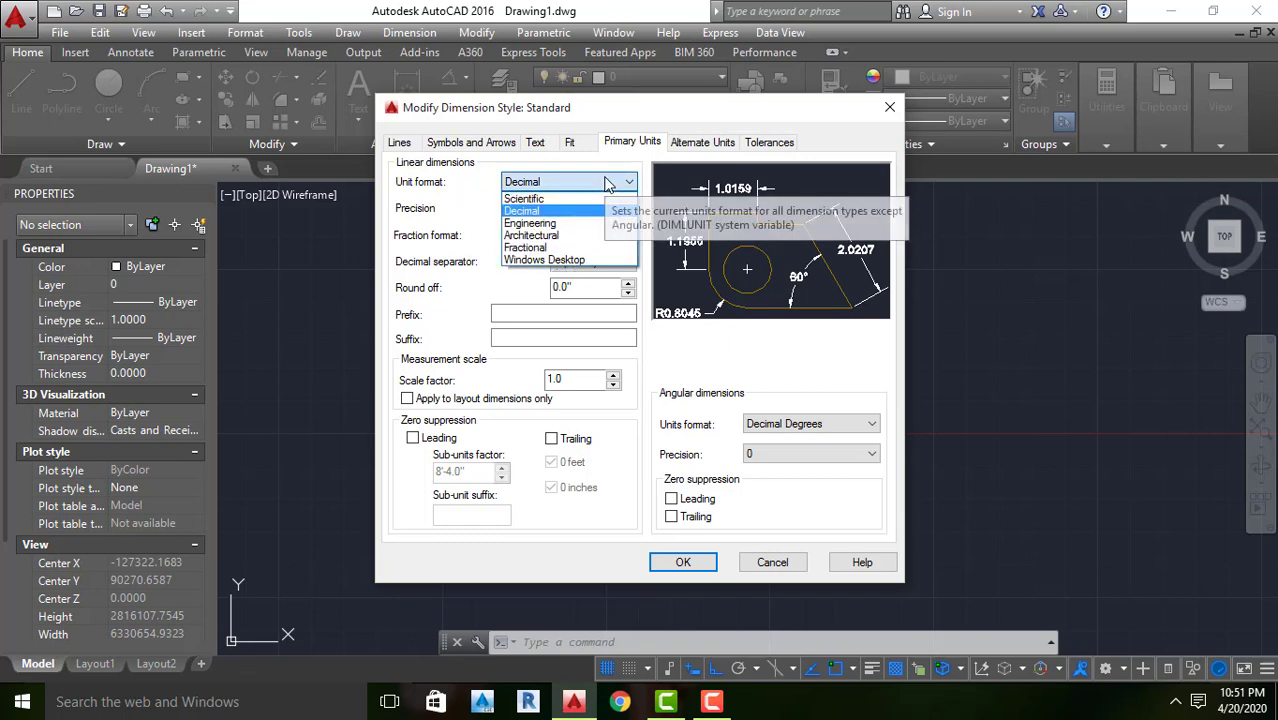
pyautogui.click(558, 224)
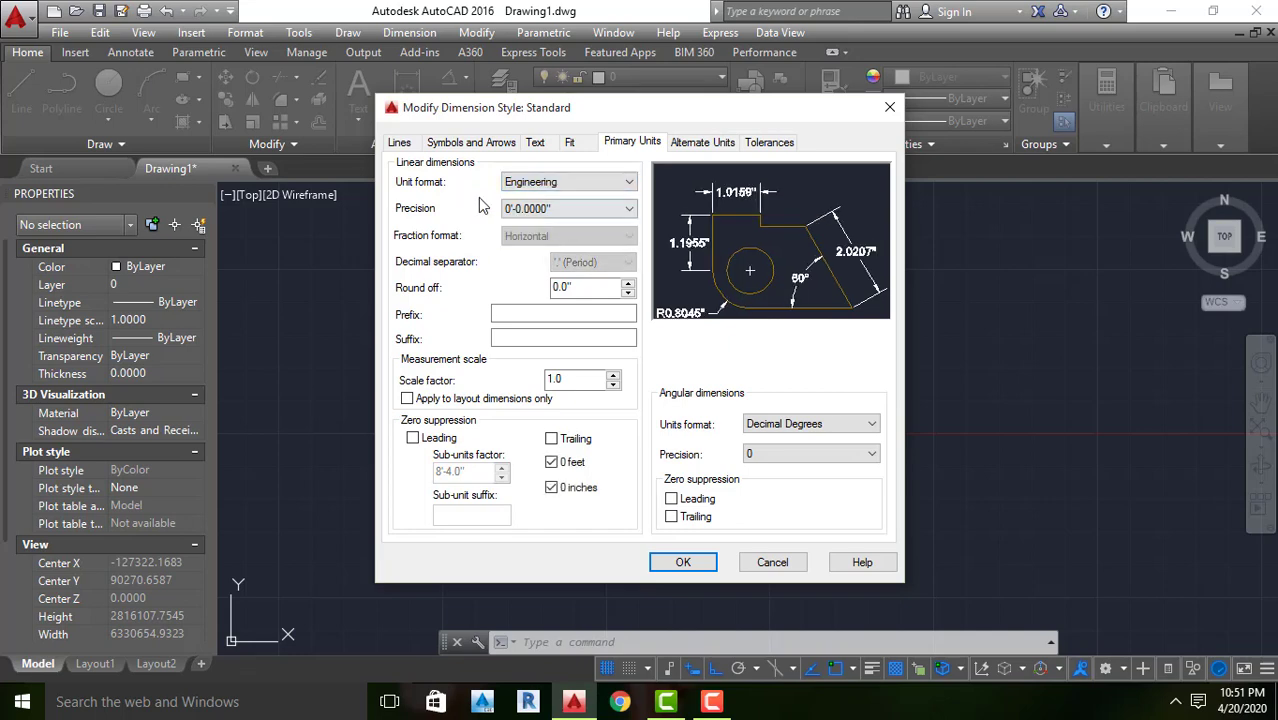
pyautogui.click(560, 208)
pyautogui.click(545, 238)
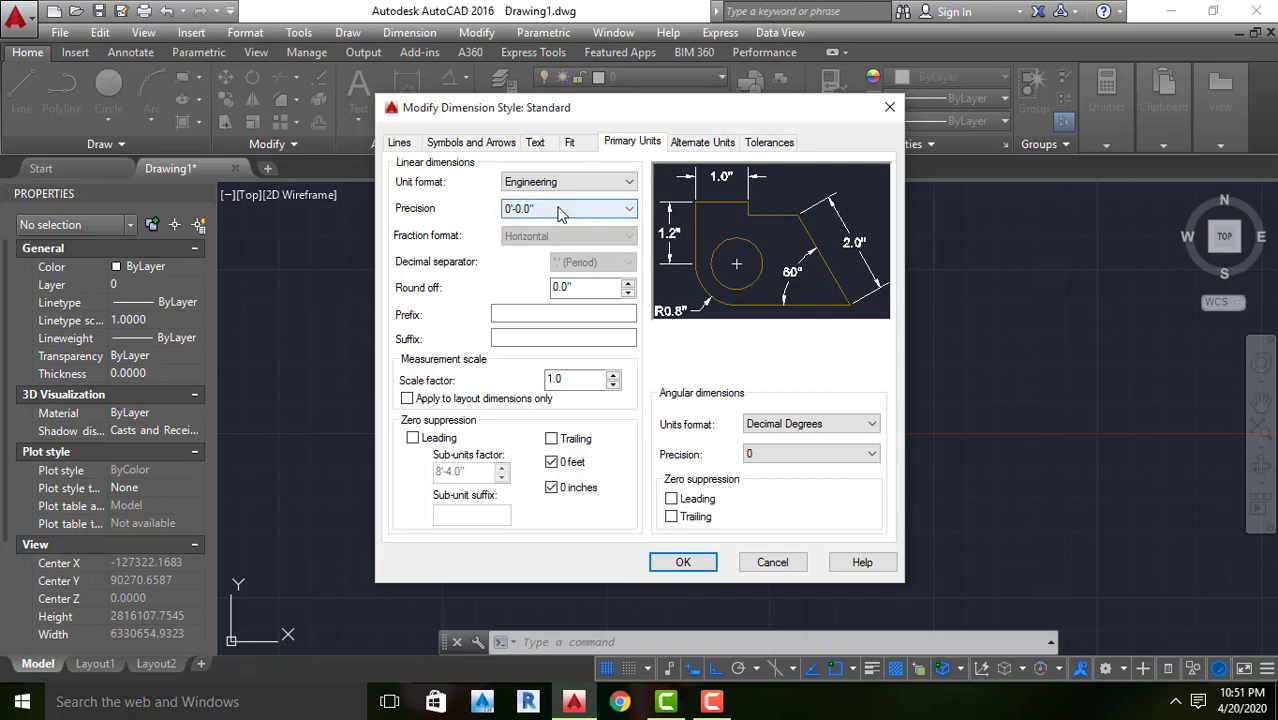
pyautogui.click(700, 563)
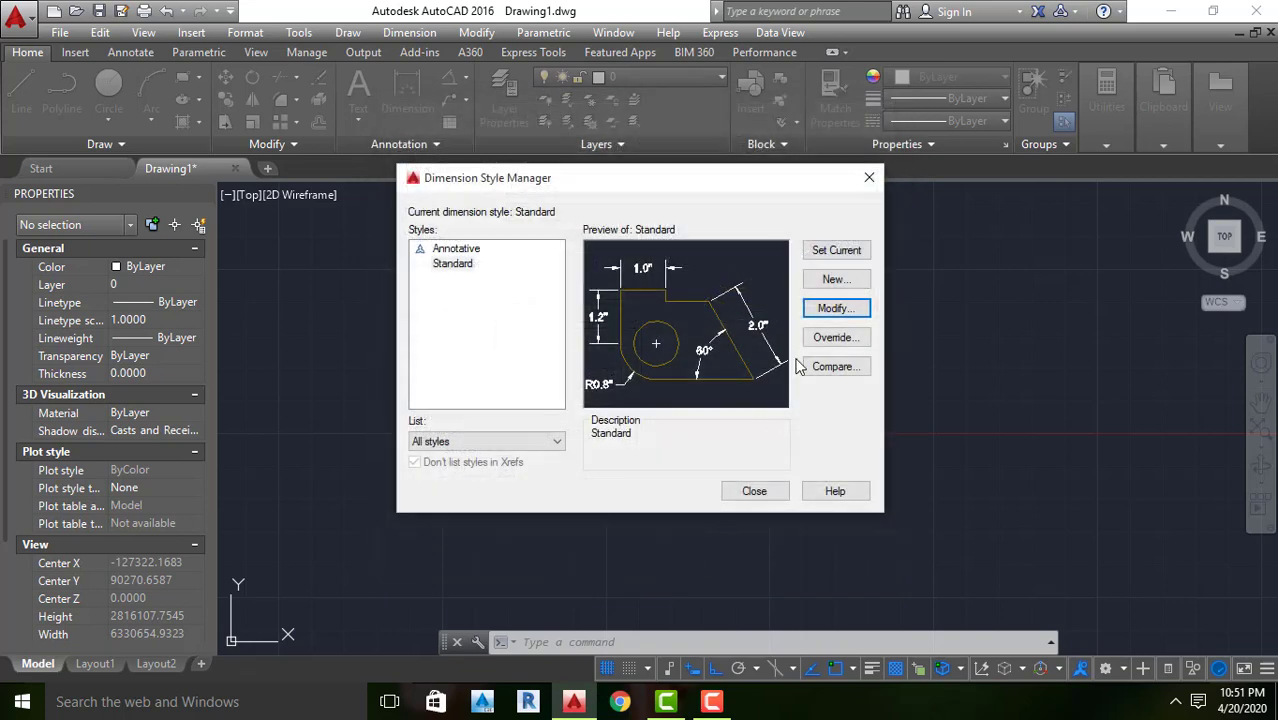
pyautogui.click(826, 255)
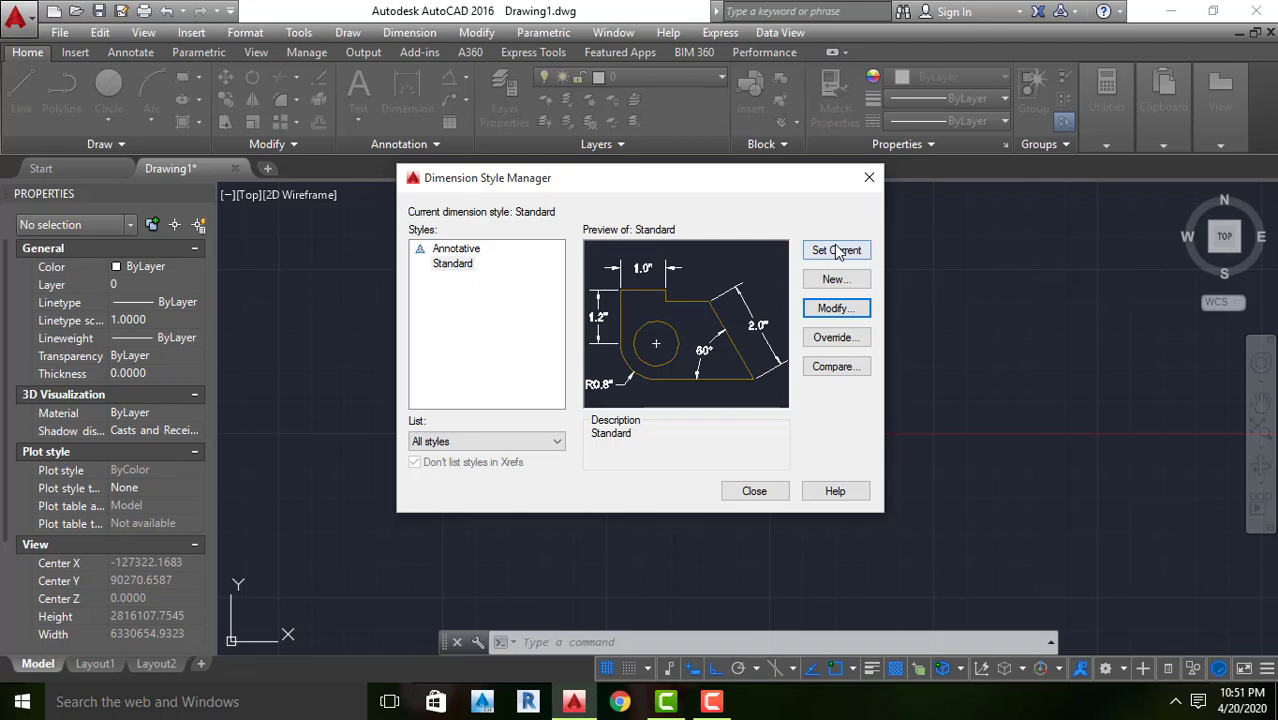
pyautogui.click(745, 500)
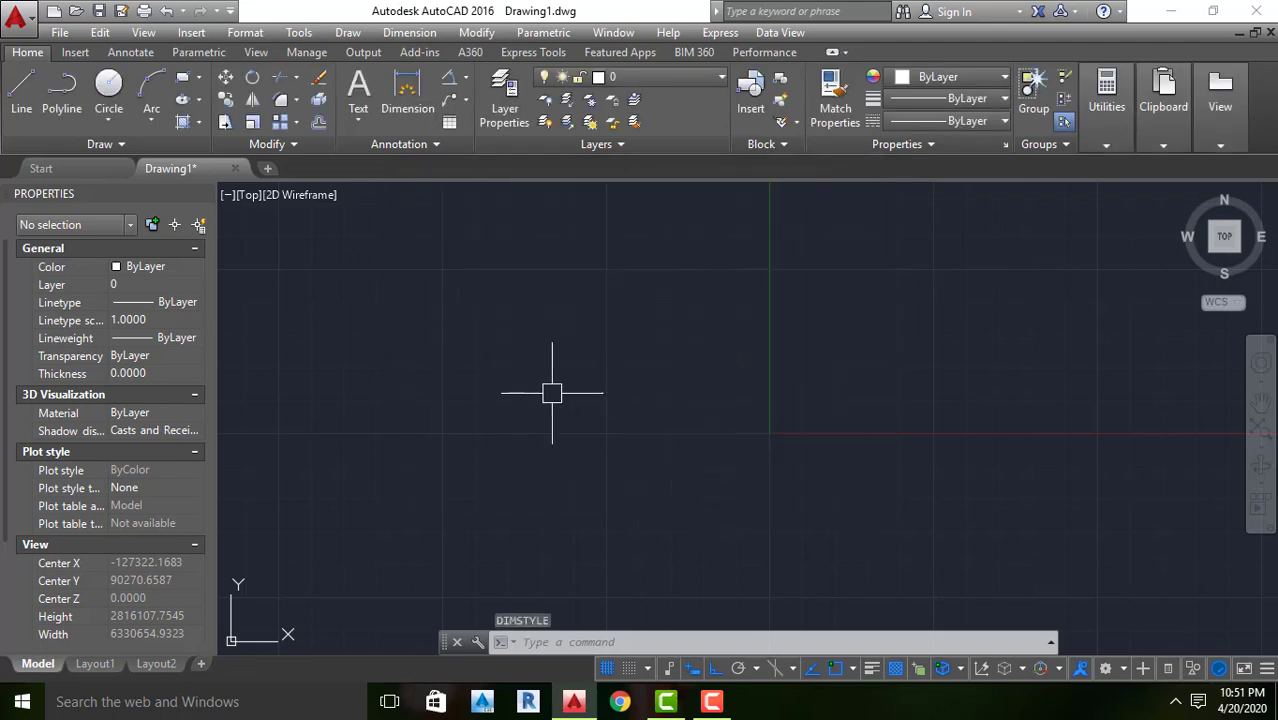
pyautogui.write('l')
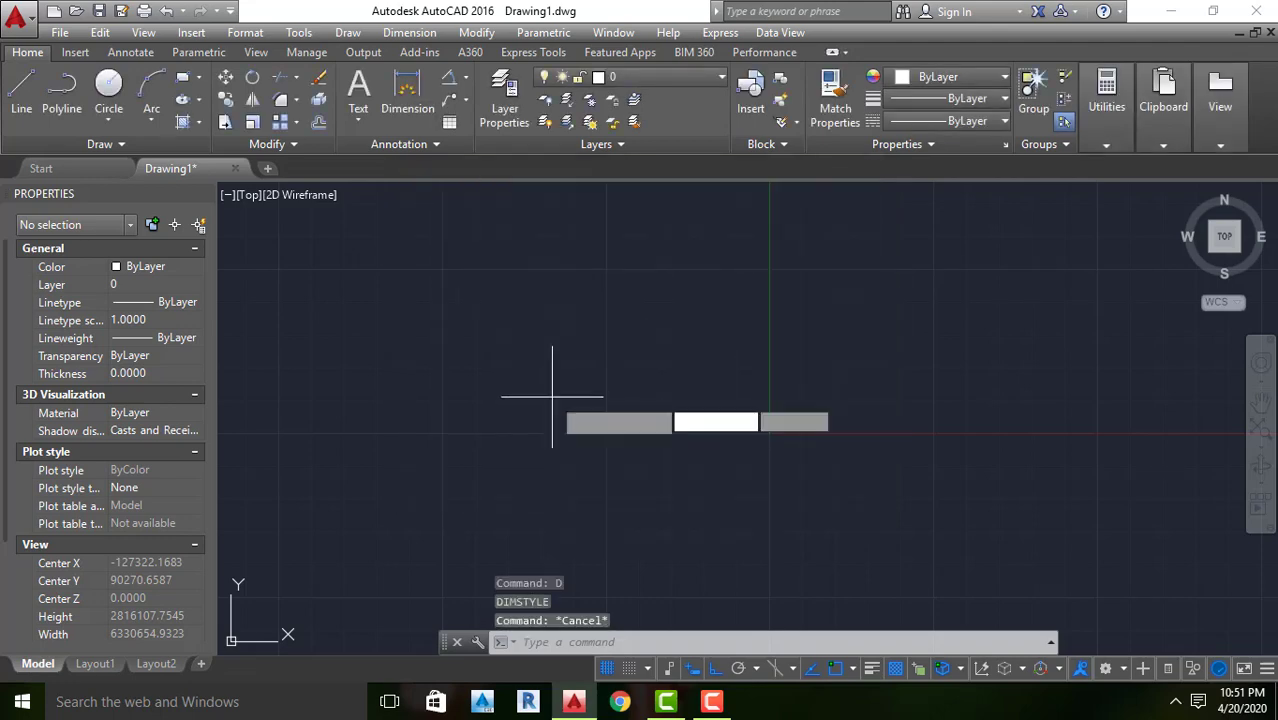
pyautogui.press('Return')
pyautogui.click(503, 390)
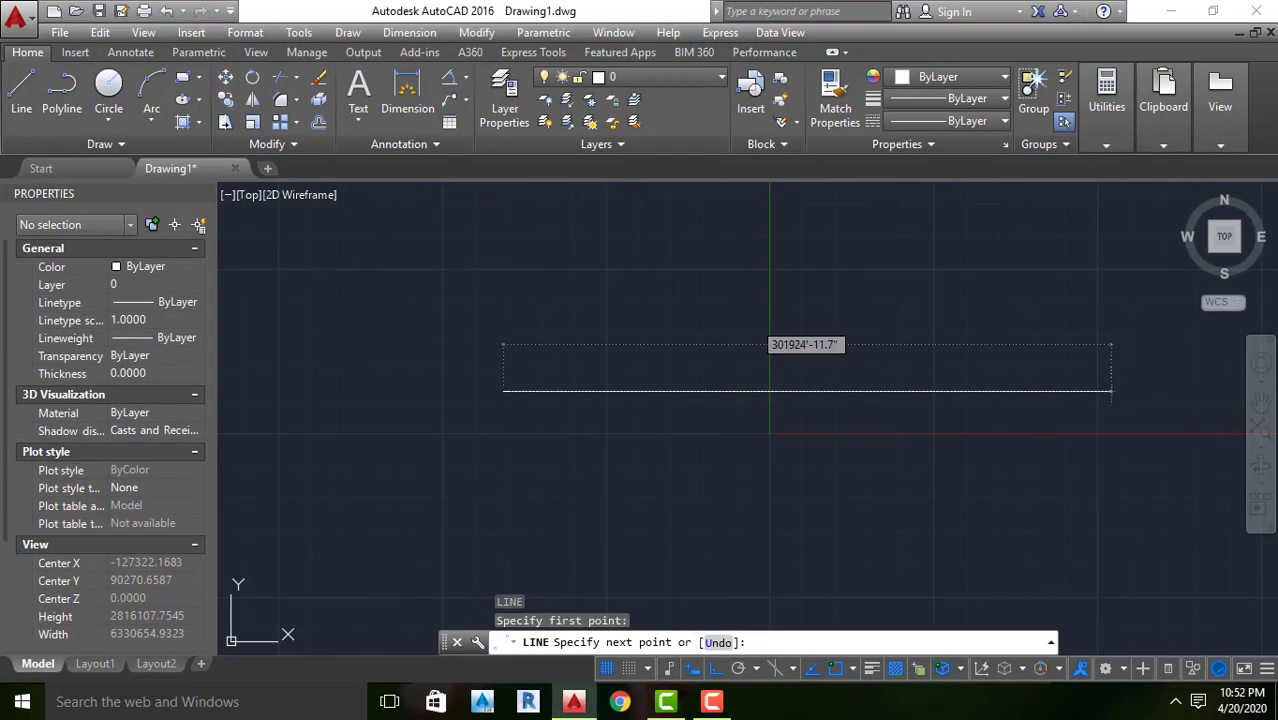
pyautogui.press('Escape')
pyautogui.press('Escape')
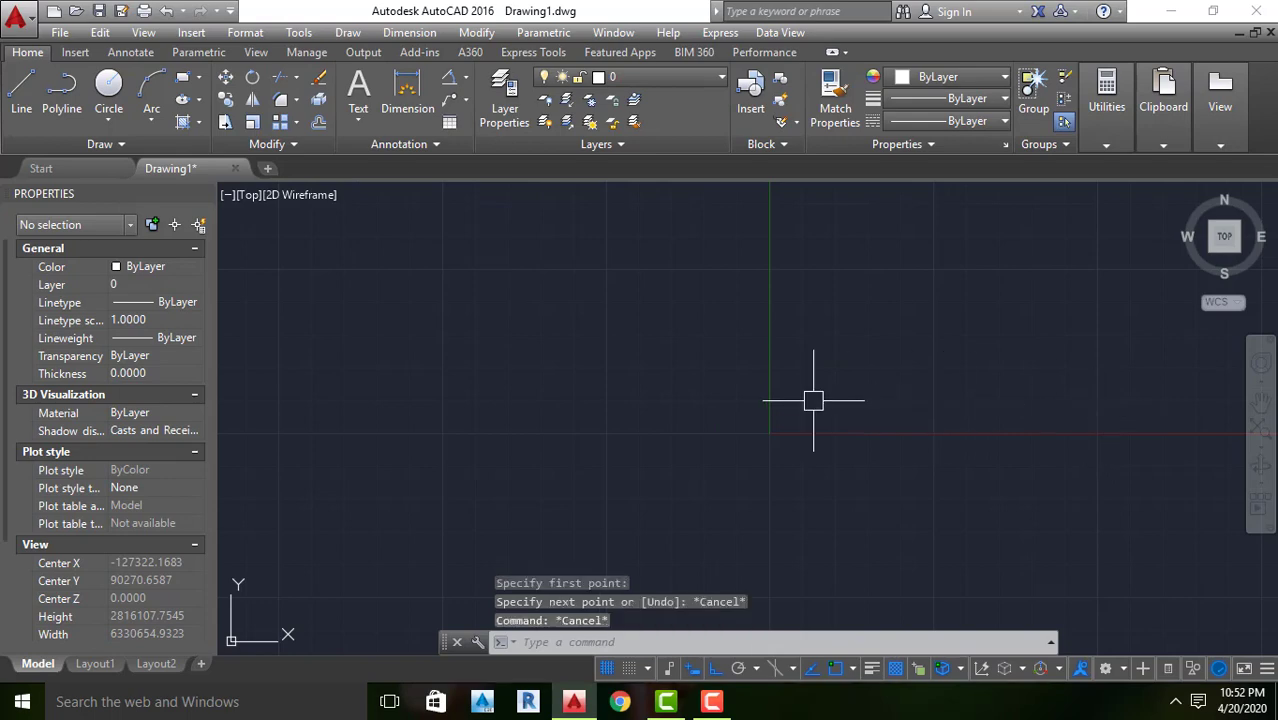
# Draw a horizontal line 50' long to the right with the Line command and Ortho
pyautogui.write('l')
pyautogui.press('Return')
pyautogui.click(558, 379)
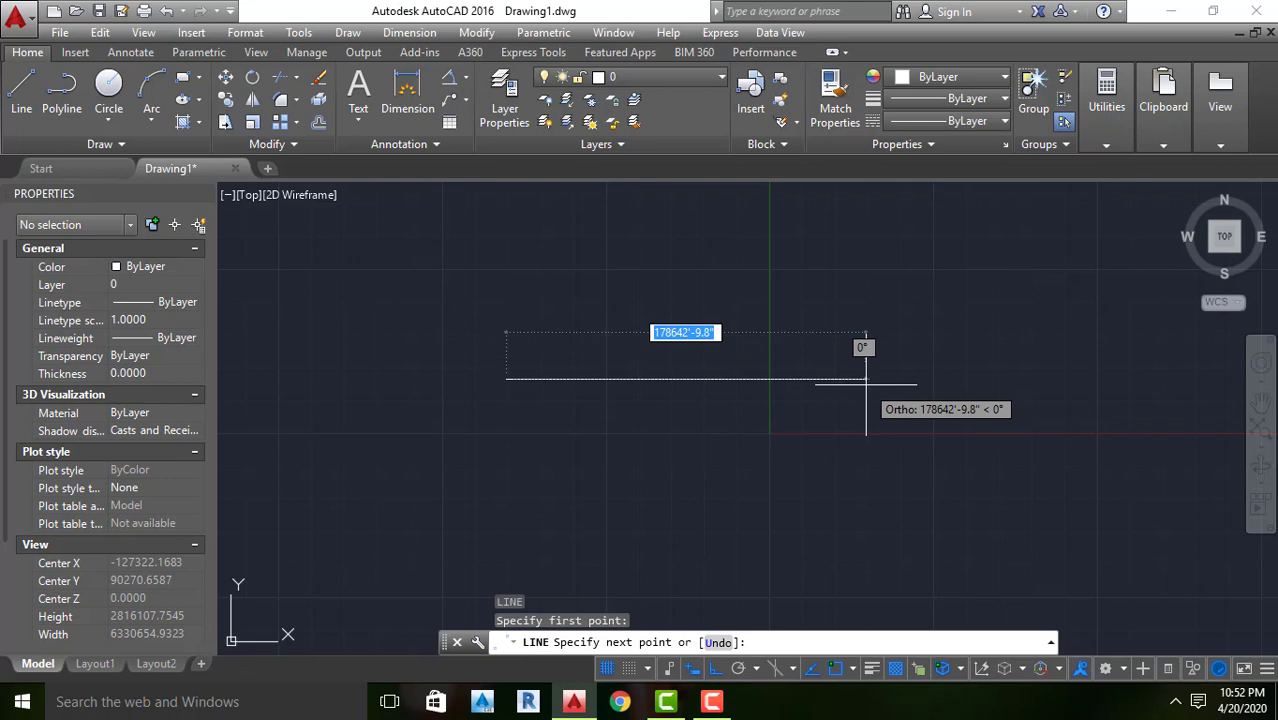
pyautogui.write('50')
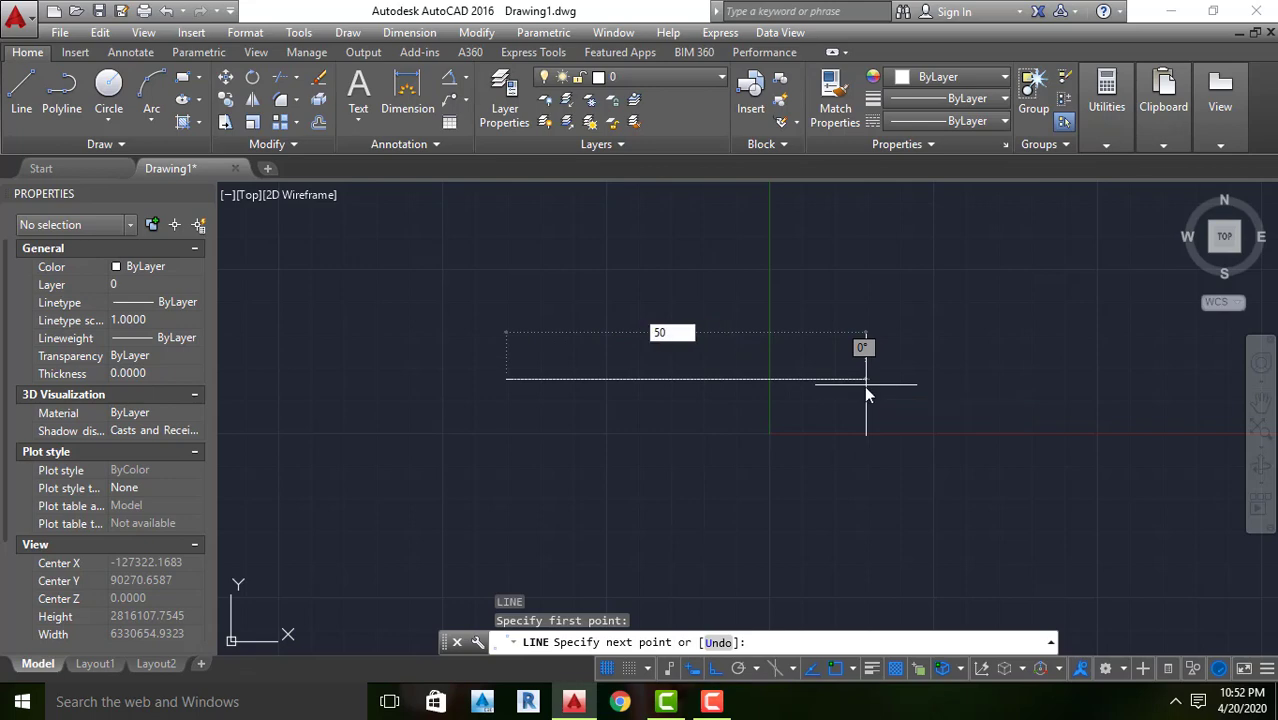
pyautogui.write("'")
pyautogui.press('Return')
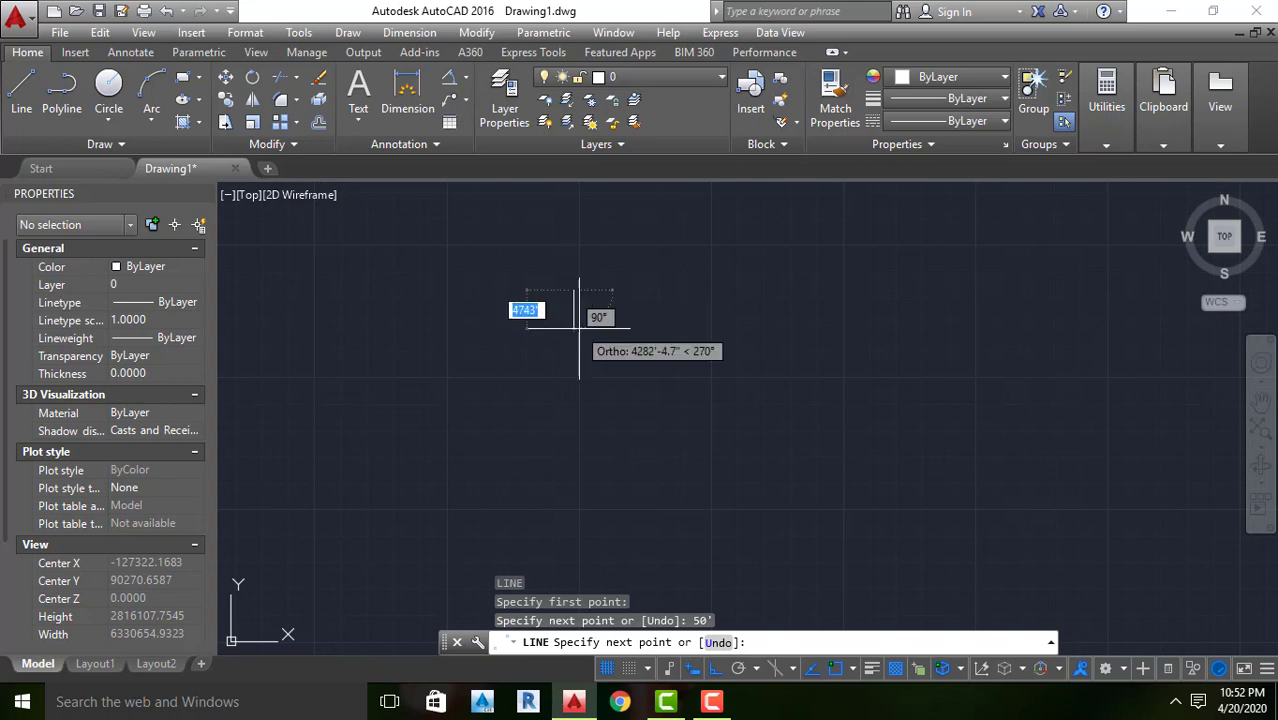
pyautogui.scroll(-2, 664, 402)
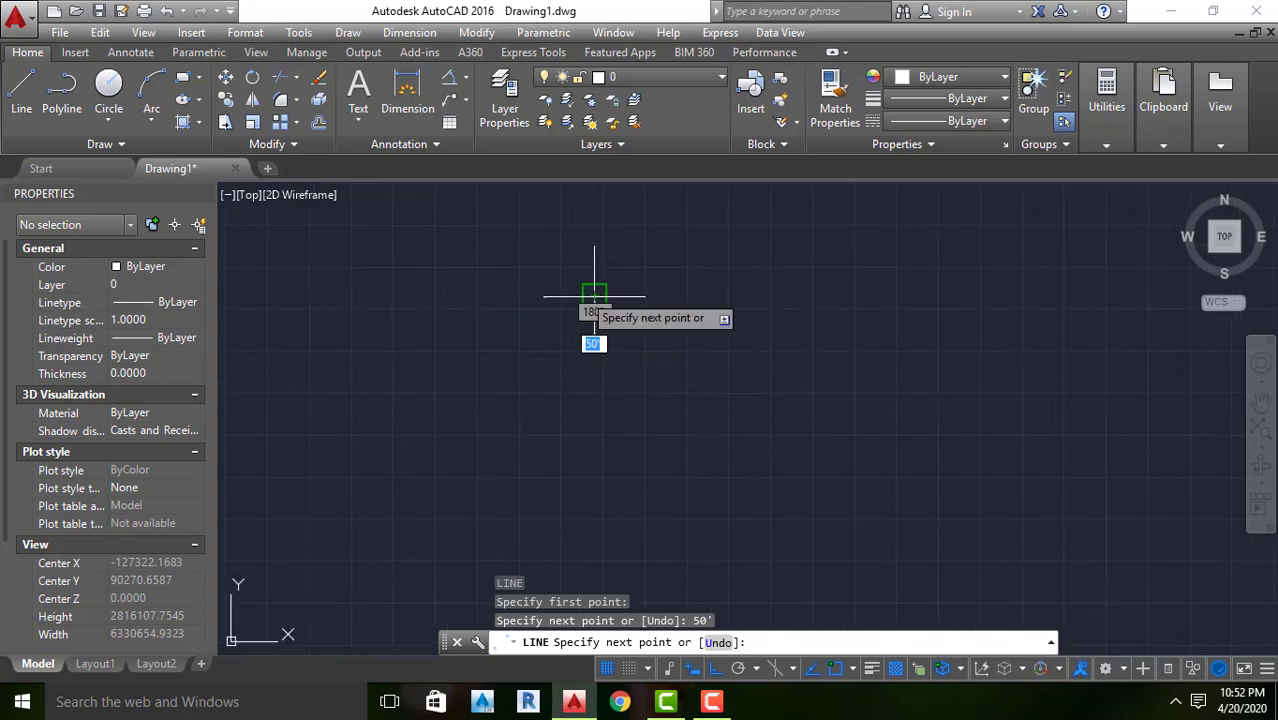
pyautogui.scroll(4, 605, 303)
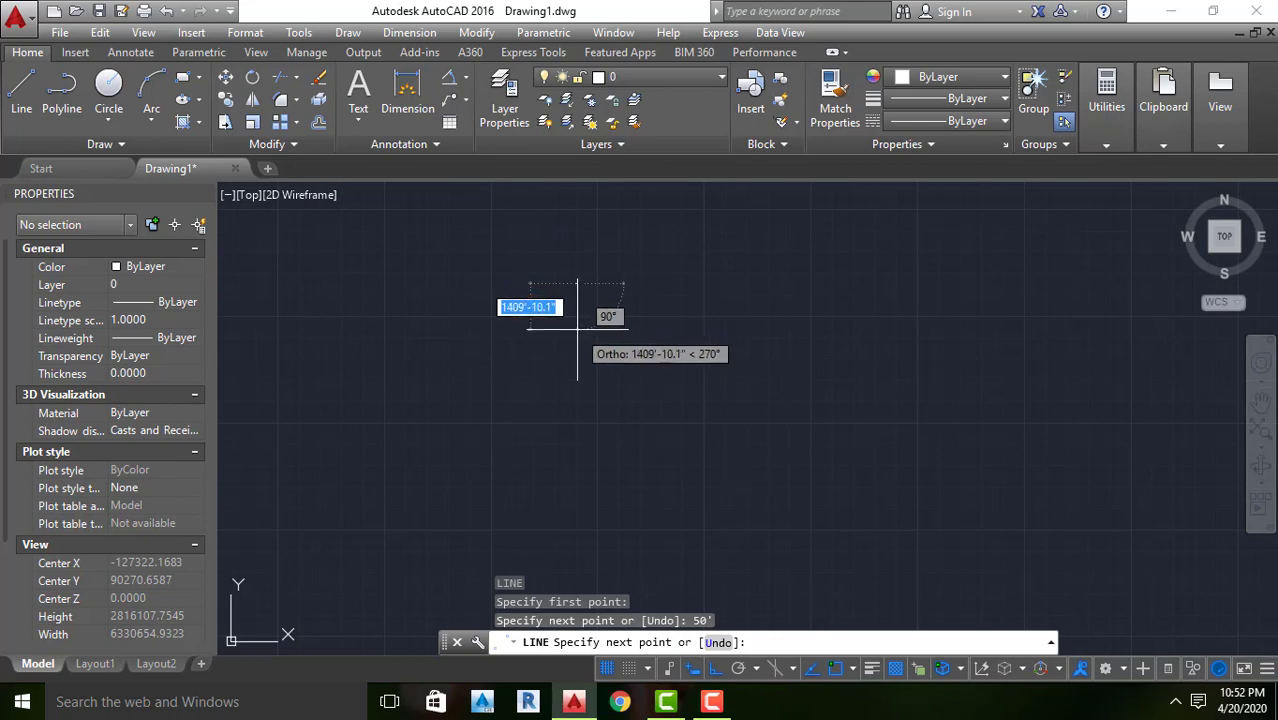
pyautogui.scroll(1, 586, 313)
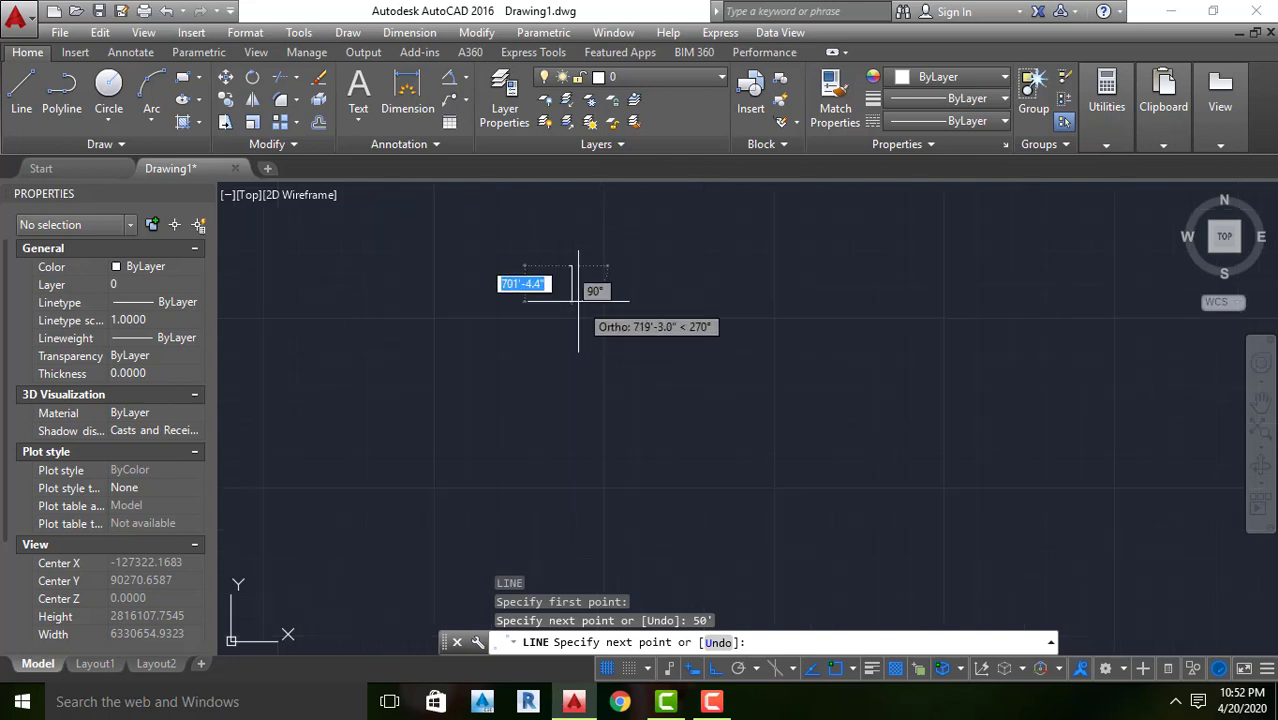
pyautogui.scroll(10, 588, 275)
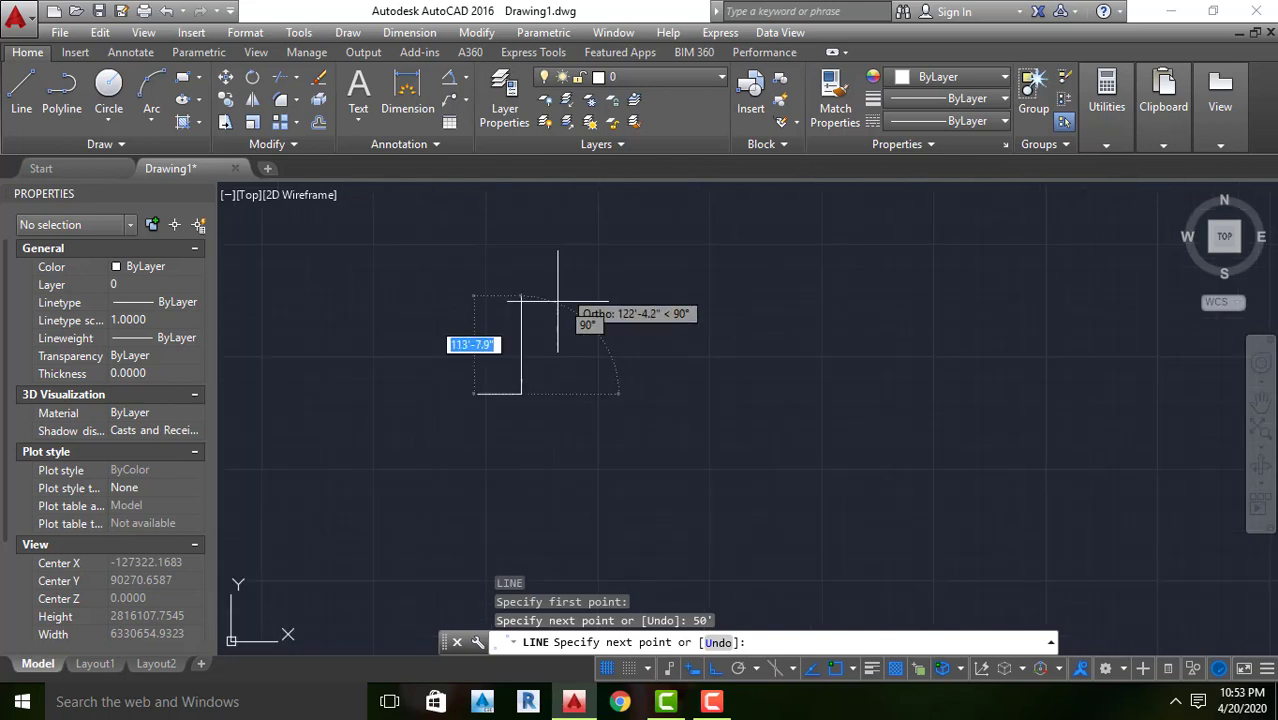
pyautogui.scroll(8, 557, 300)
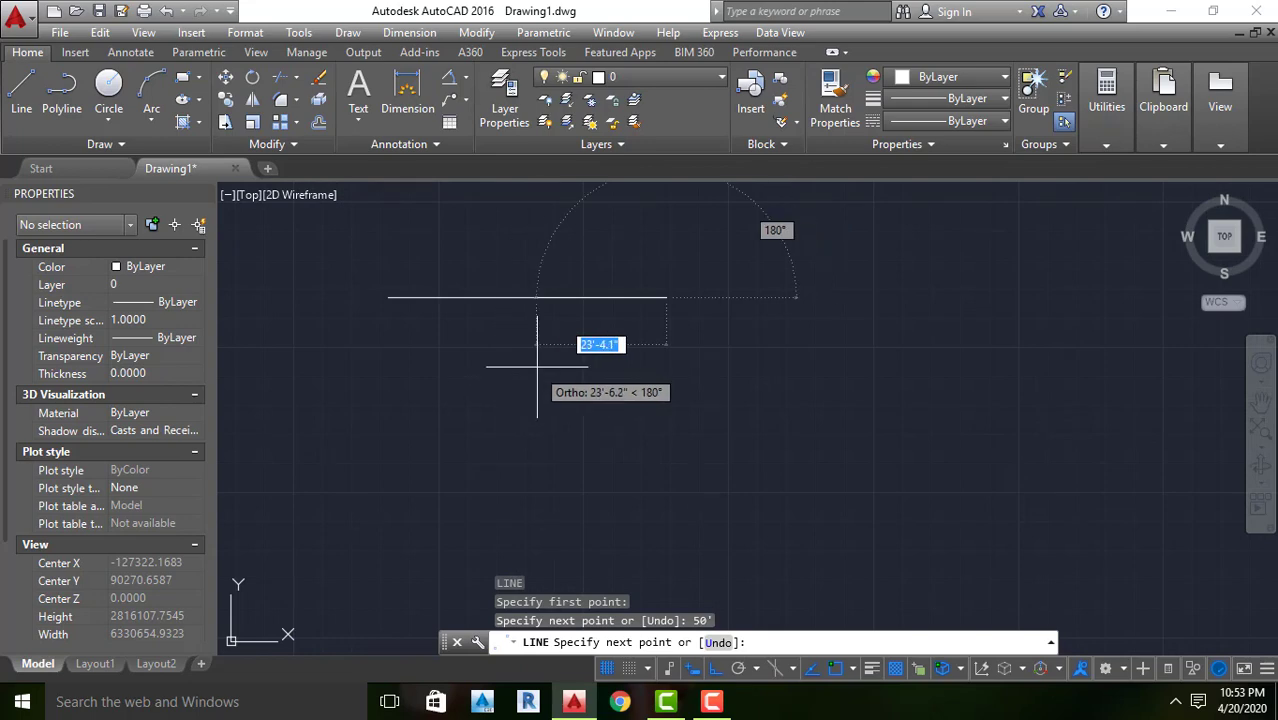
# Finish the Line command, keeping the single 50' horizontal line
pyautogui.scroll(2, 537, 367)
pyautogui.press('Return')
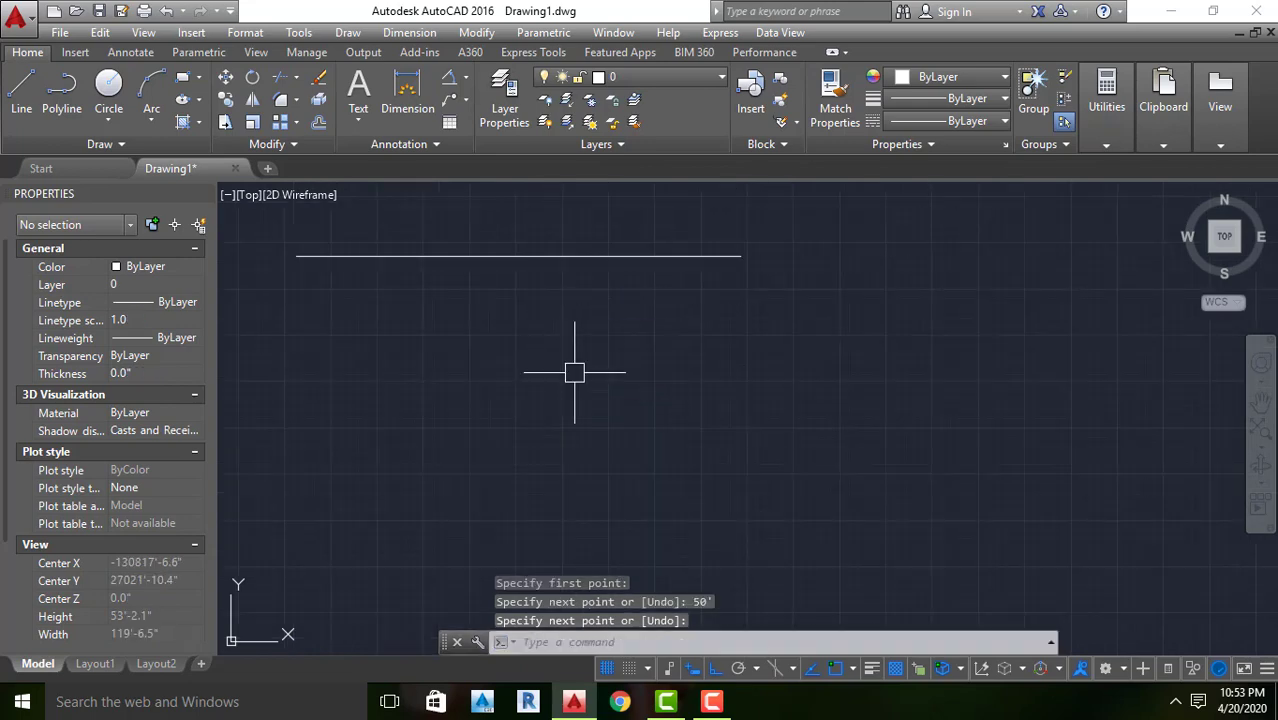
pyautogui.scroll(-4, 574, 372)
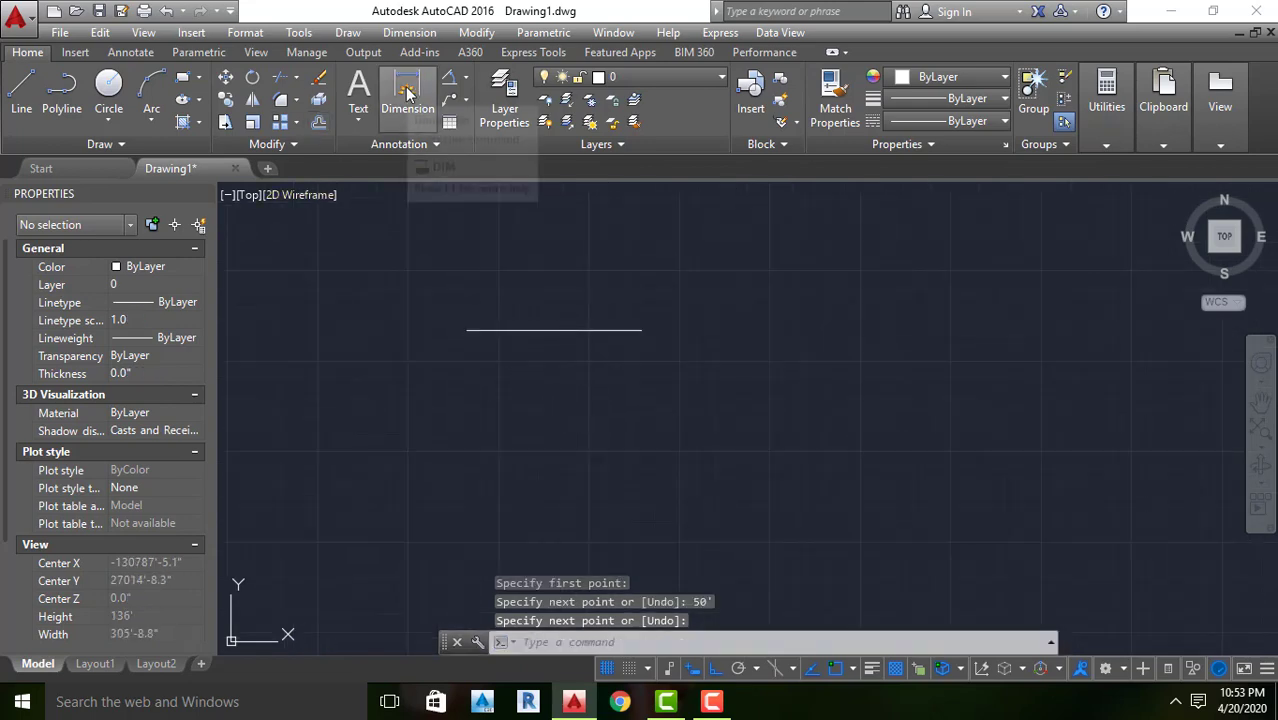
# Dimension the horizontal line's length from end to end, placing the dimension line above it, and inspect the dimension text
pyautogui.click(407, 92)
pyautogui.click(467, 330)
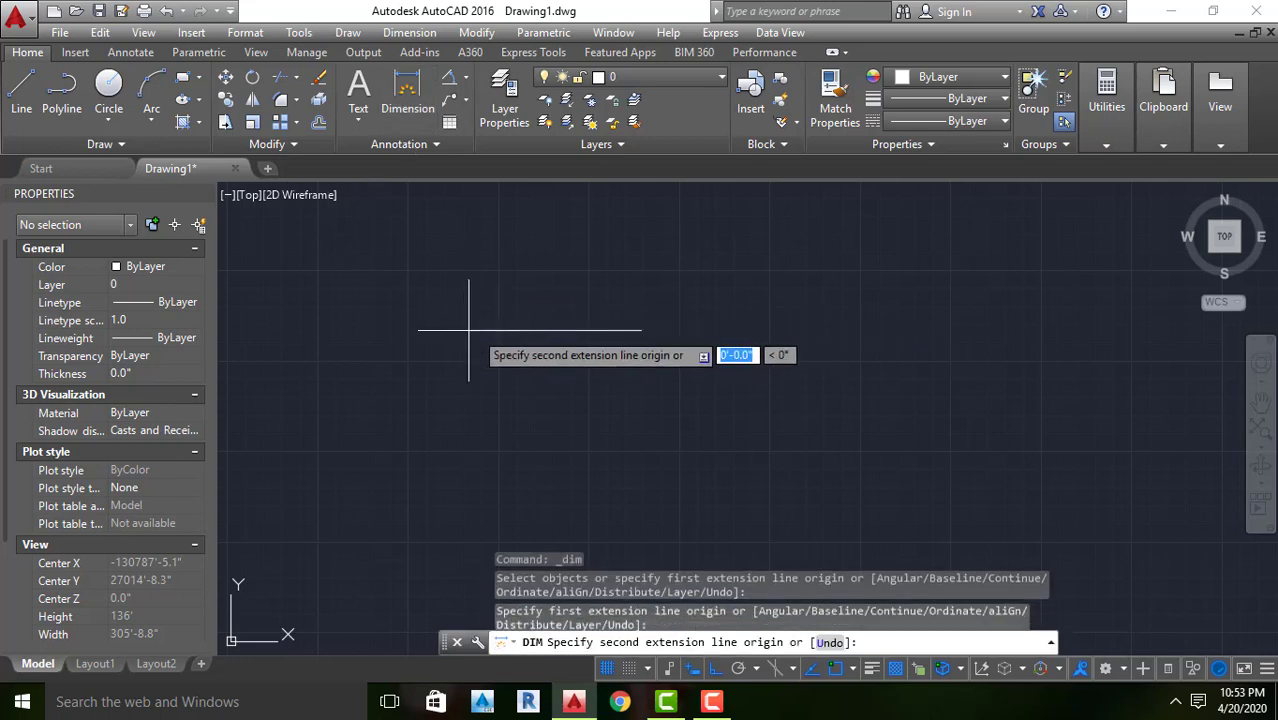
pyautogui.click(641, 330)
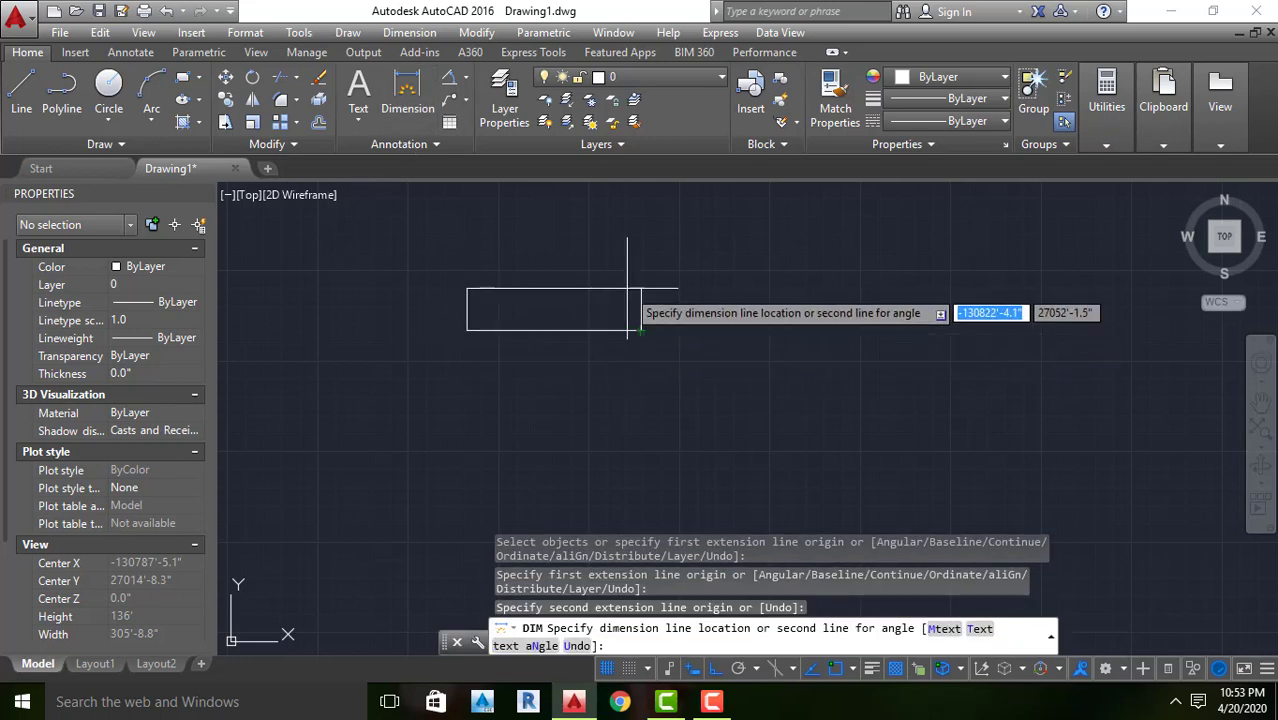
pyautogui.click(624, 288)
pyautogui.scroll(3, 545, 268)
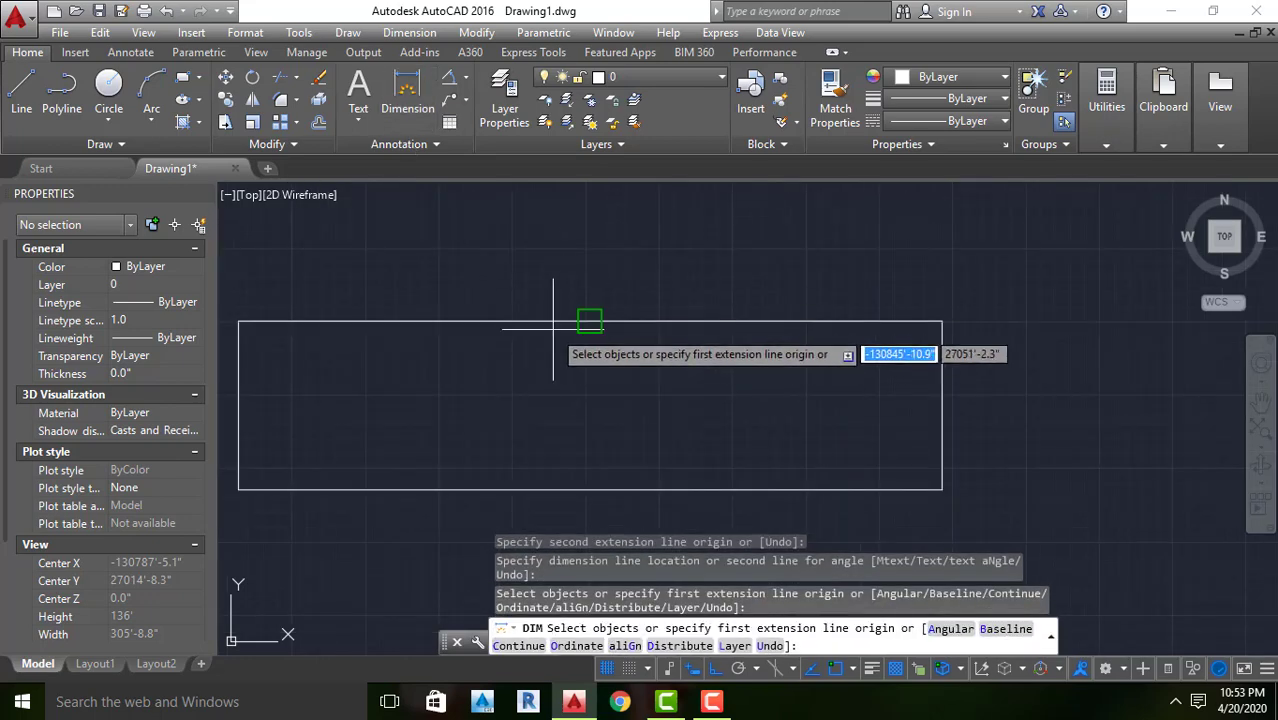
pyautogui.scroll(4, 560, 315)
pyautogui.scroll(5, 700, 290)
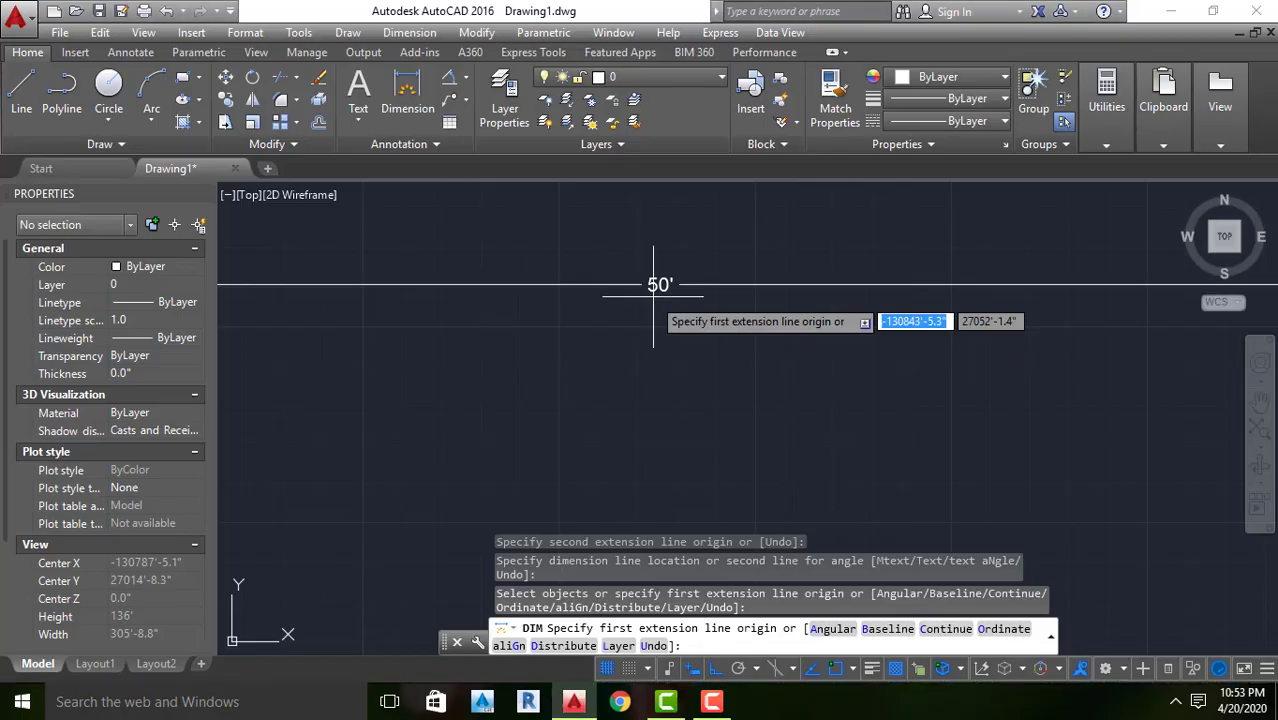
pyautogui.scroll(-5, 656, 294)
pyautogui.click(686, 344)
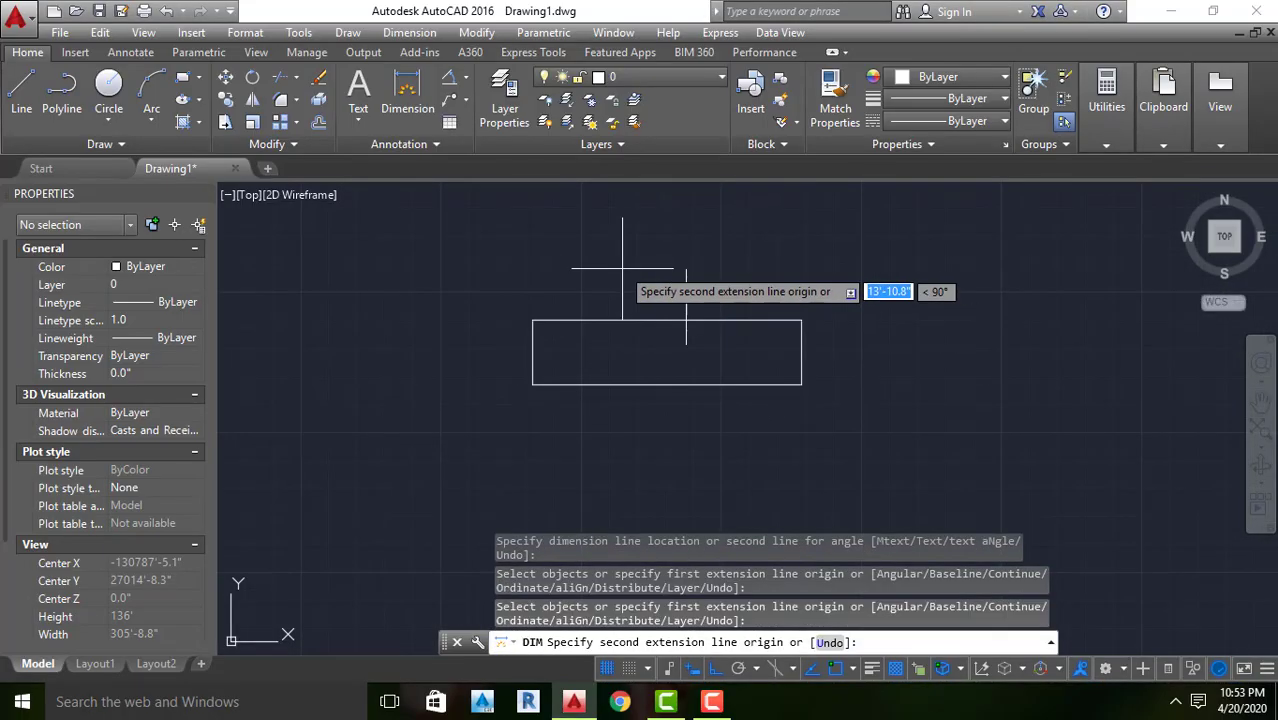
pyautogui.click(621, 255)
pyautogui.press('Escape')
# Erase the dimension above the horizontal line
pyautogui.click(660, 346)
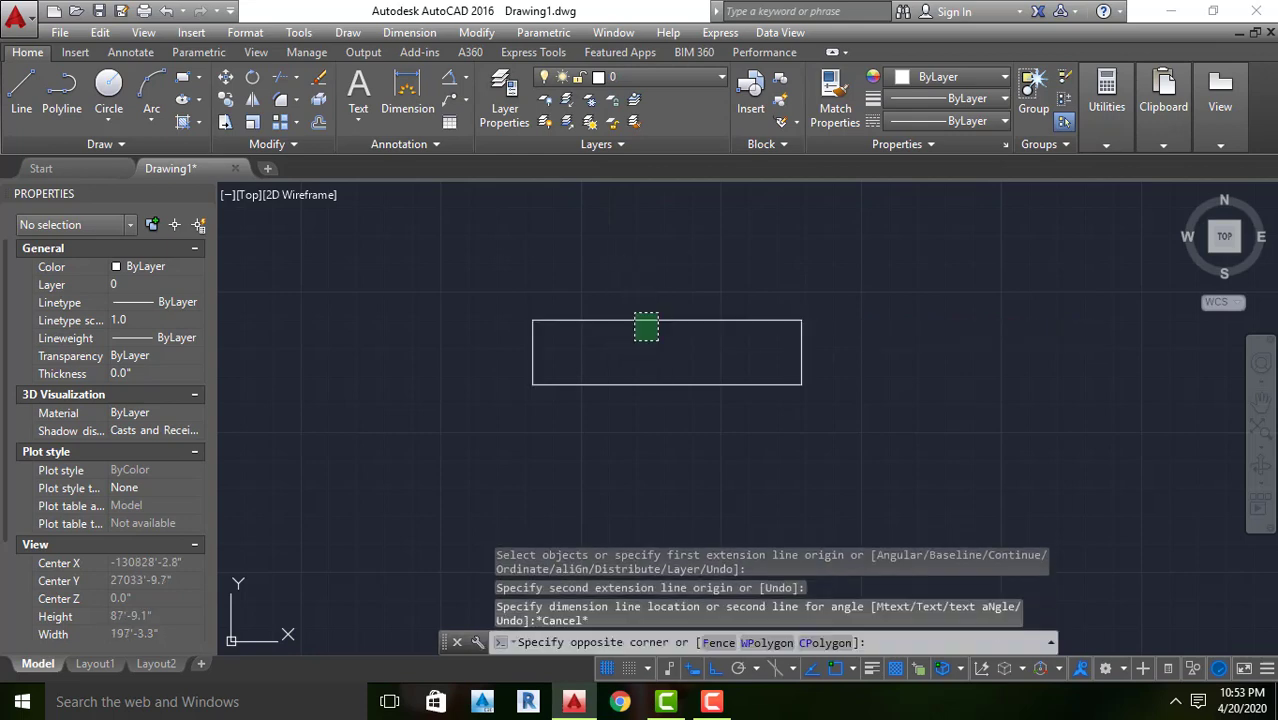
pyautogui.click(611, 288)
pyautogui.press('Delete')
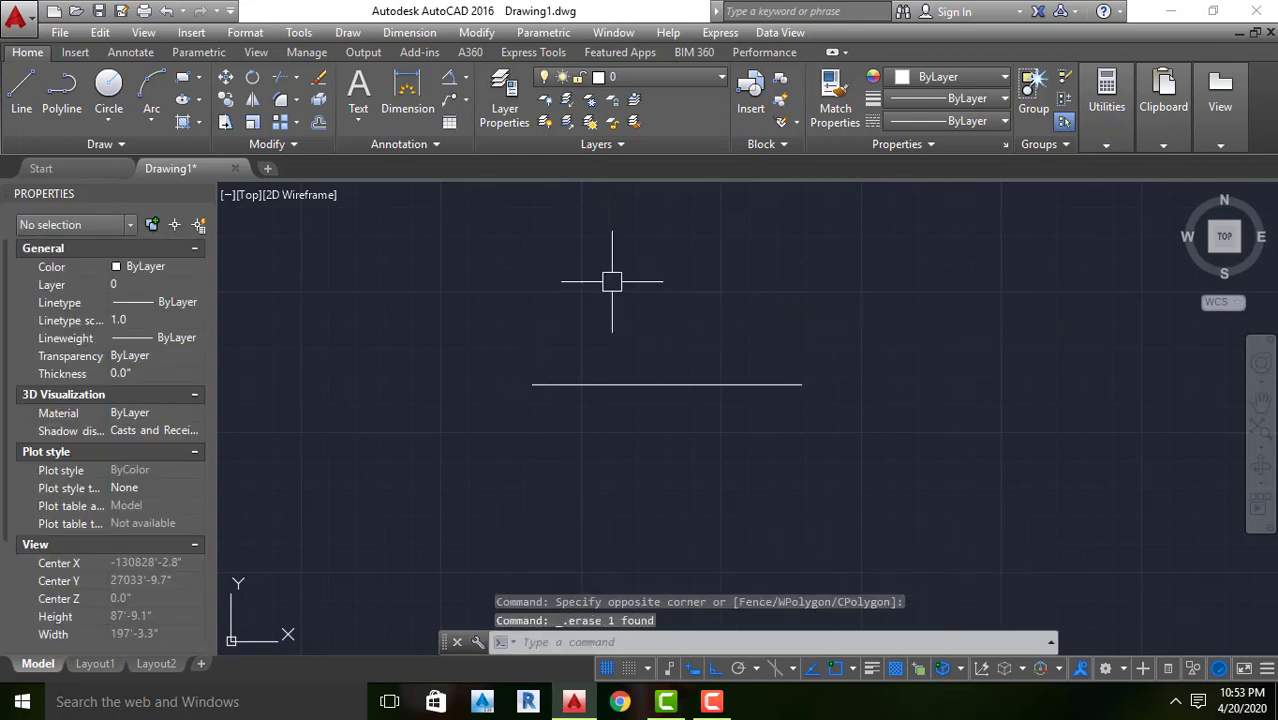
# Modify the Standard dimension style to a text height of 3" and close the Dimension Style Manager
pyautogui.press('Escape')
pyautogui.write('D')
pyautogui.press('Return')
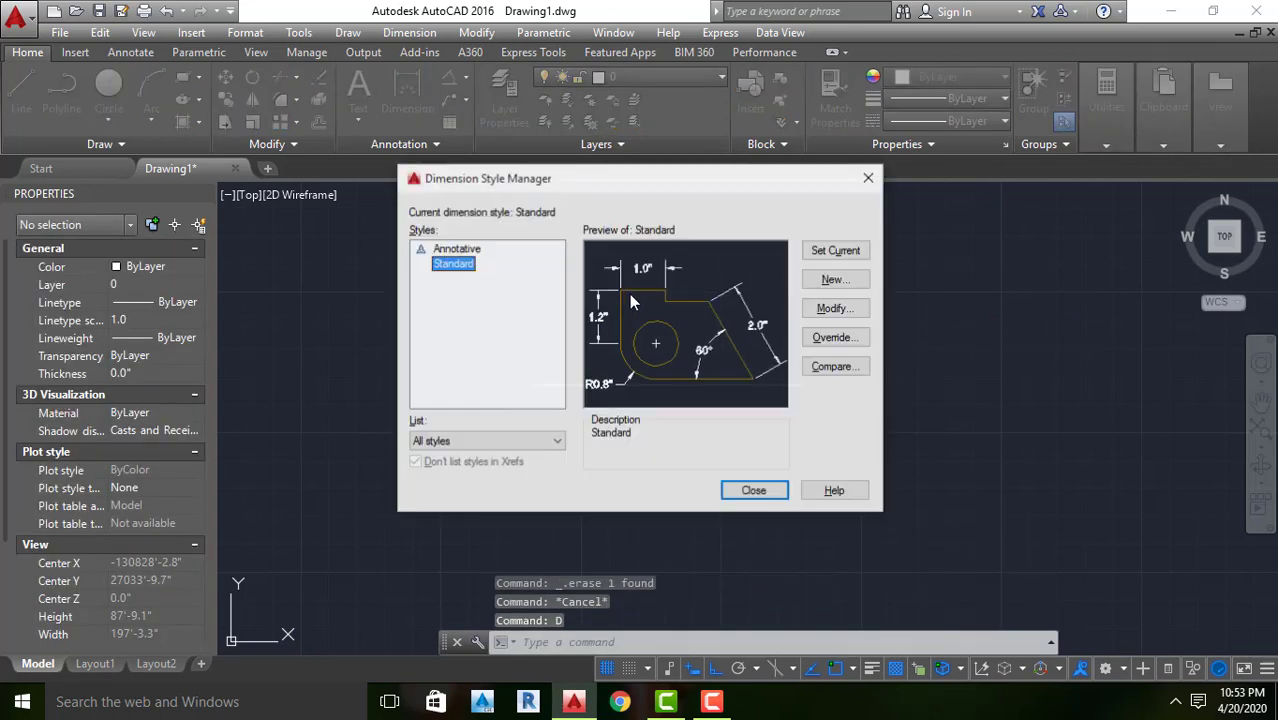
pyautogui.click(833, 310)
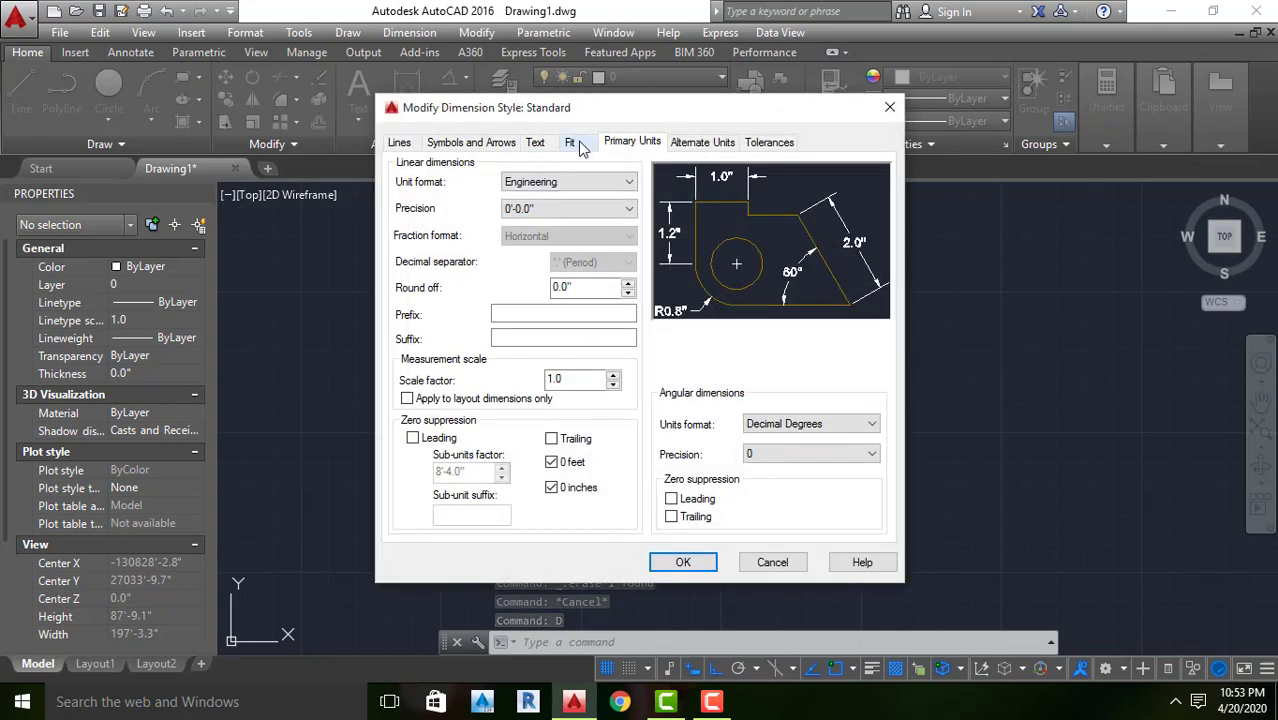
pyautogui.click(533, 142)
pyautogui.doubleClick(592, 277)
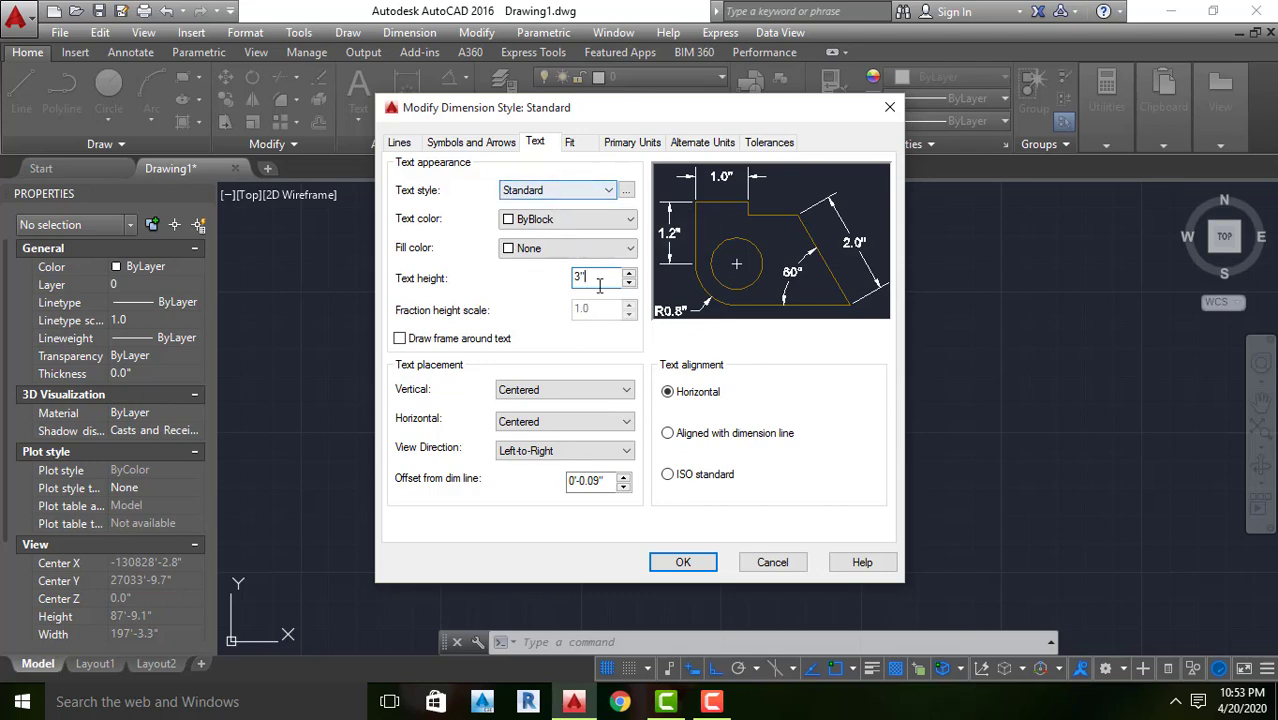
pyautogui.click(683, 563)
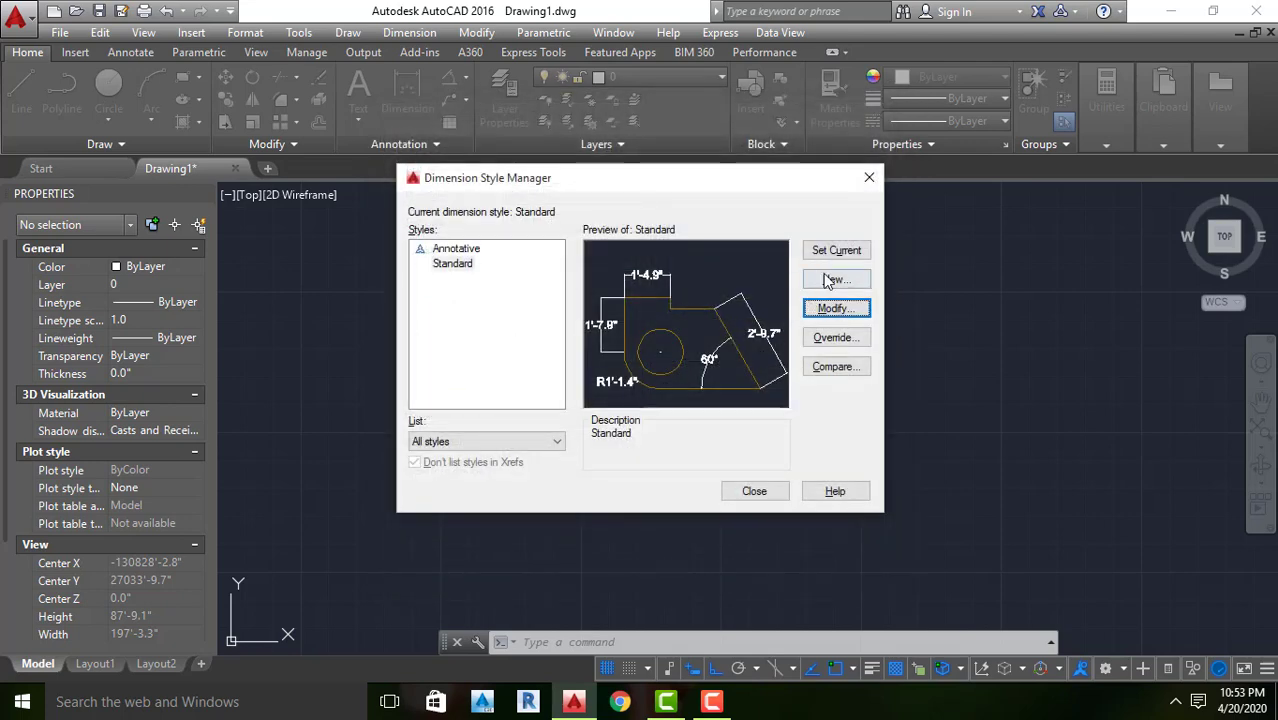
pyautogui.click(755, 492)
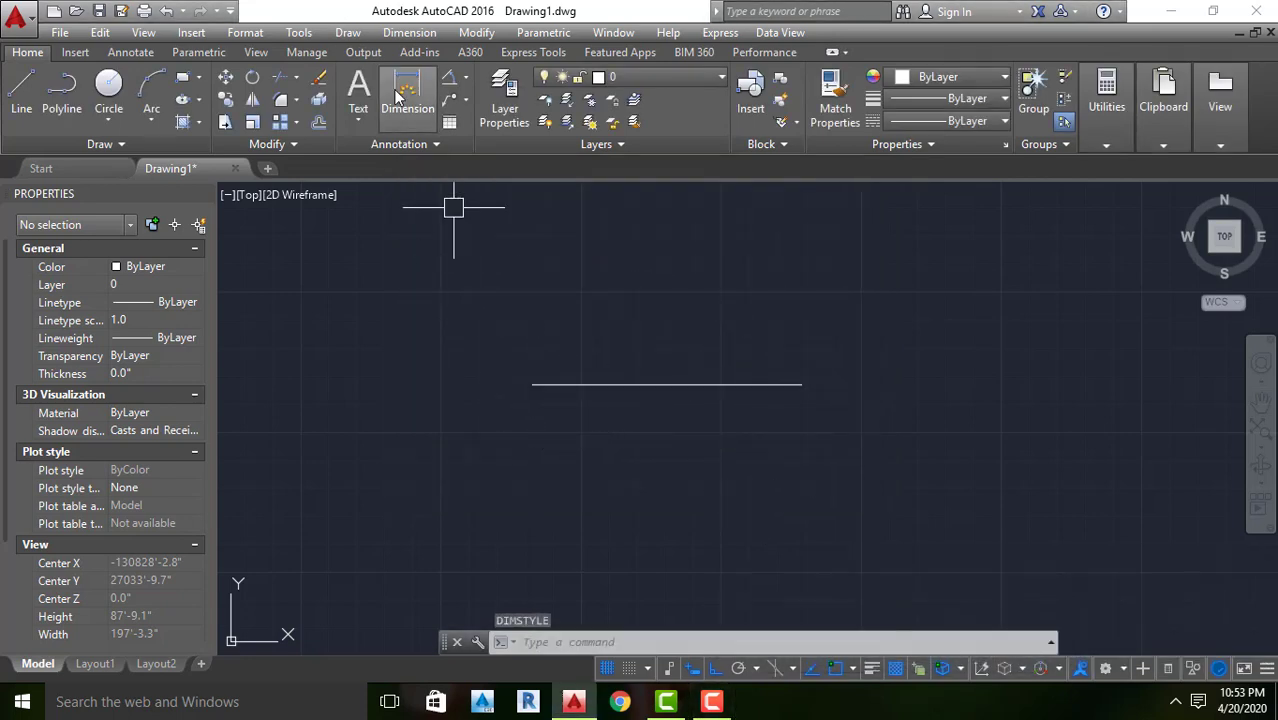
# Dimension the horizontal line between its two endpoints, place the dimension above it, and check its text size
pyautogui.click(405, 90)
pyautogui.press('Return')
pyautogui.click(533, 385)
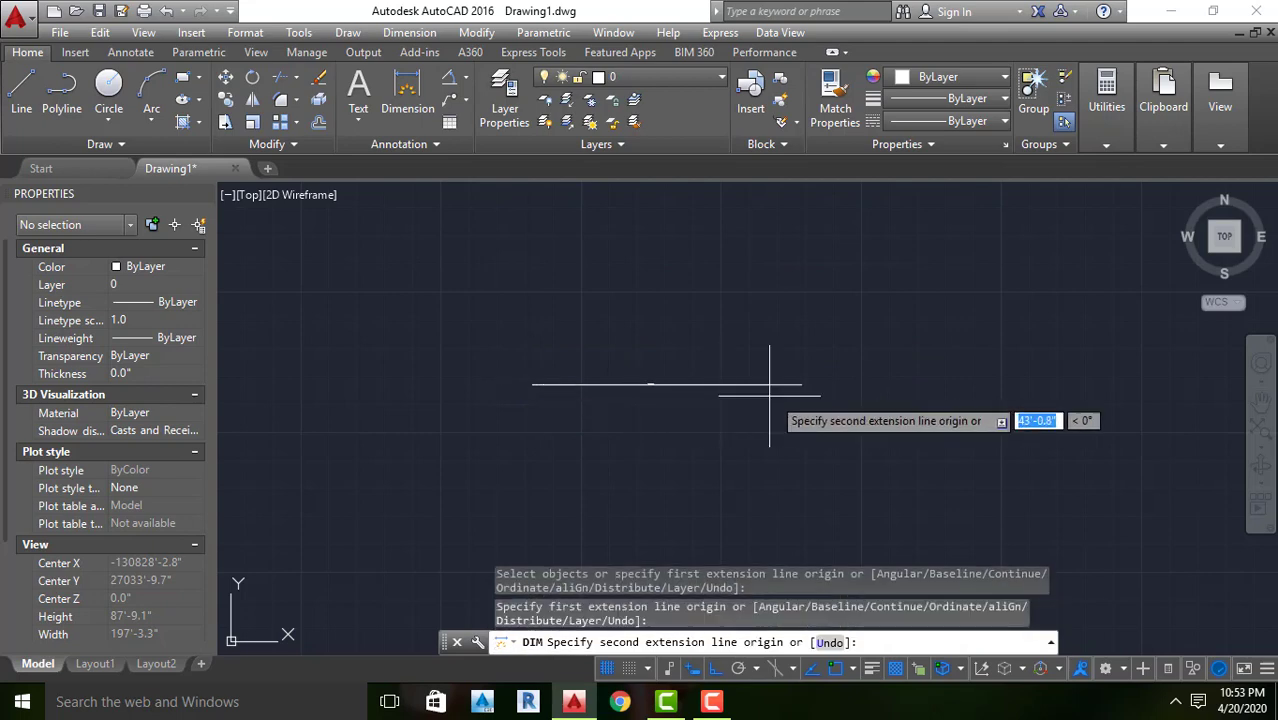
pyautogui.click(801, 384)
pyautogui.click(682, 325)
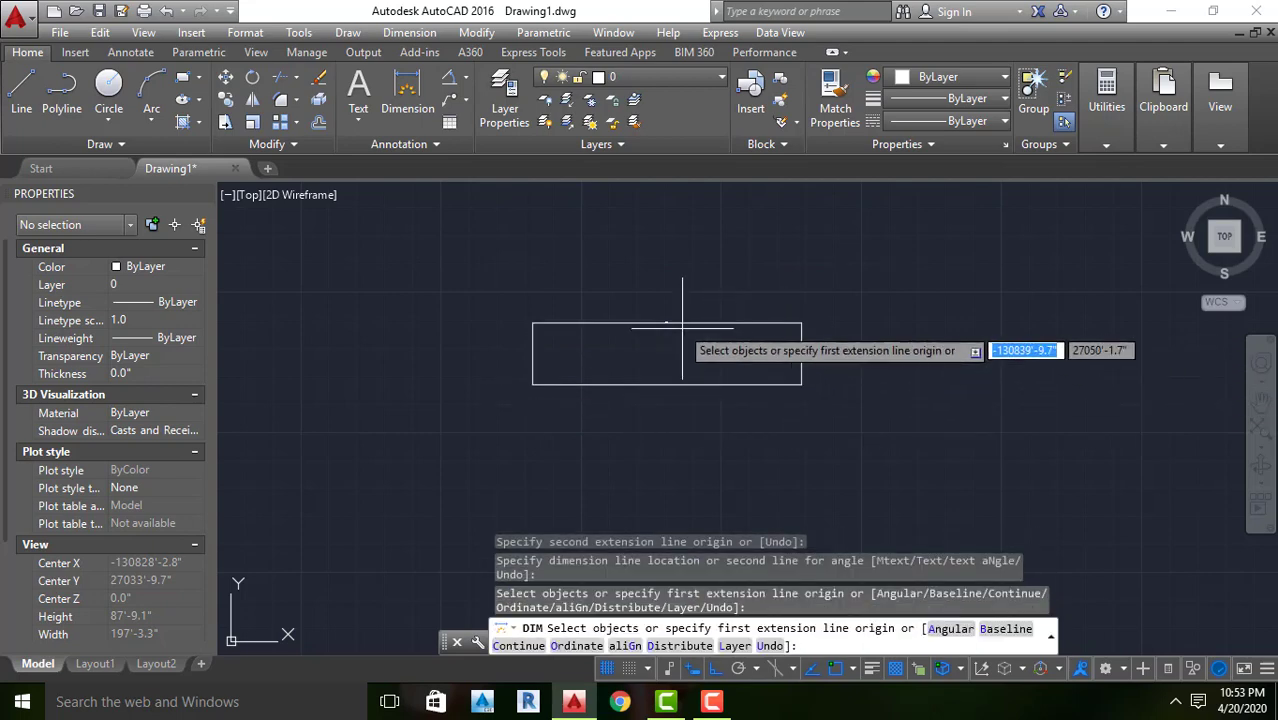
pyautogui.scroll(6, 682, 325)
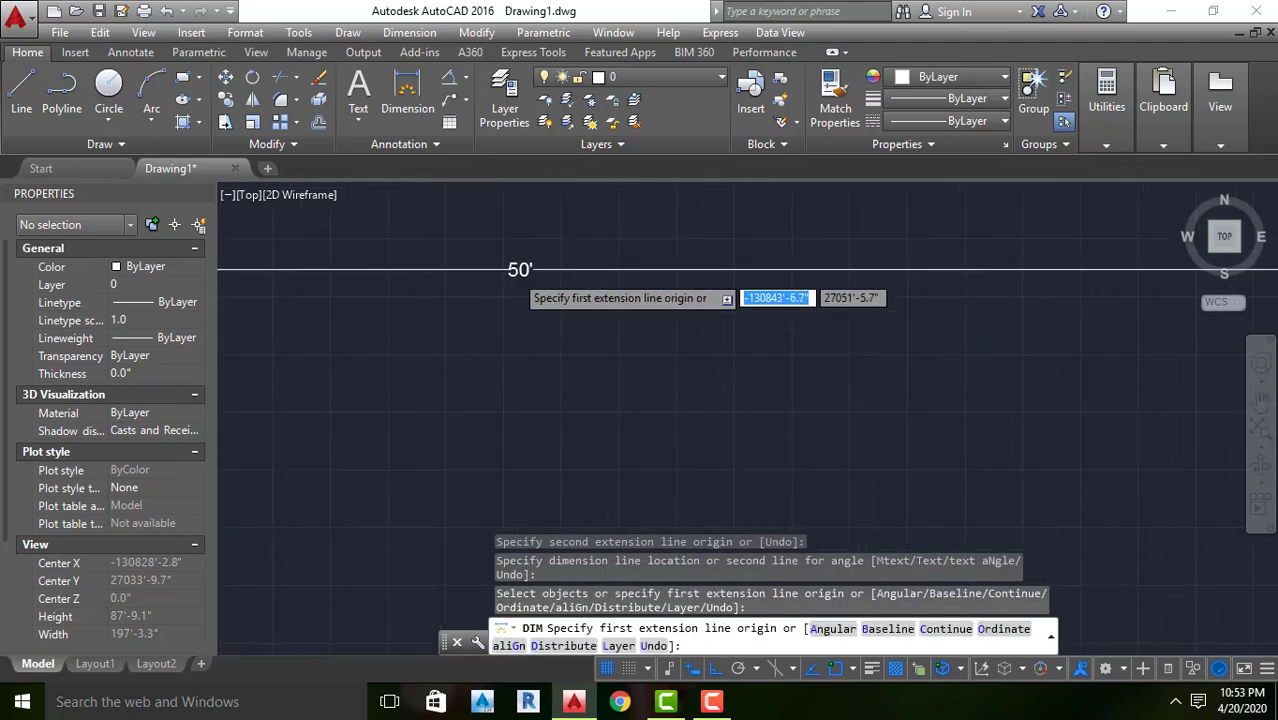
pyautogui.scroll(-7, 524, 283)
pyautogui.click(560, 325)
pyautogui.click(478, 250)
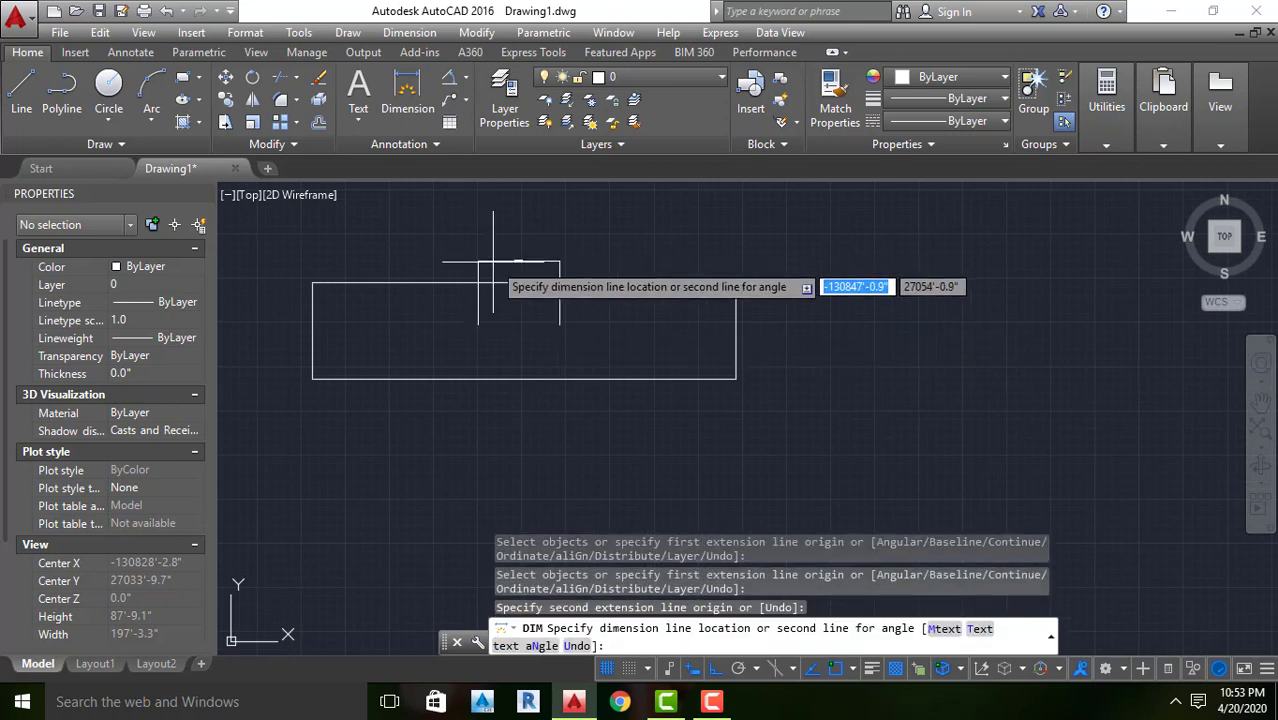
pyautogui.press('Escape')
# Select the new dimension above the horizontal line and erase it
pyautogui.click(528, 305)
pyautogui.click(479, 254)
pyautogui.press('Delete')
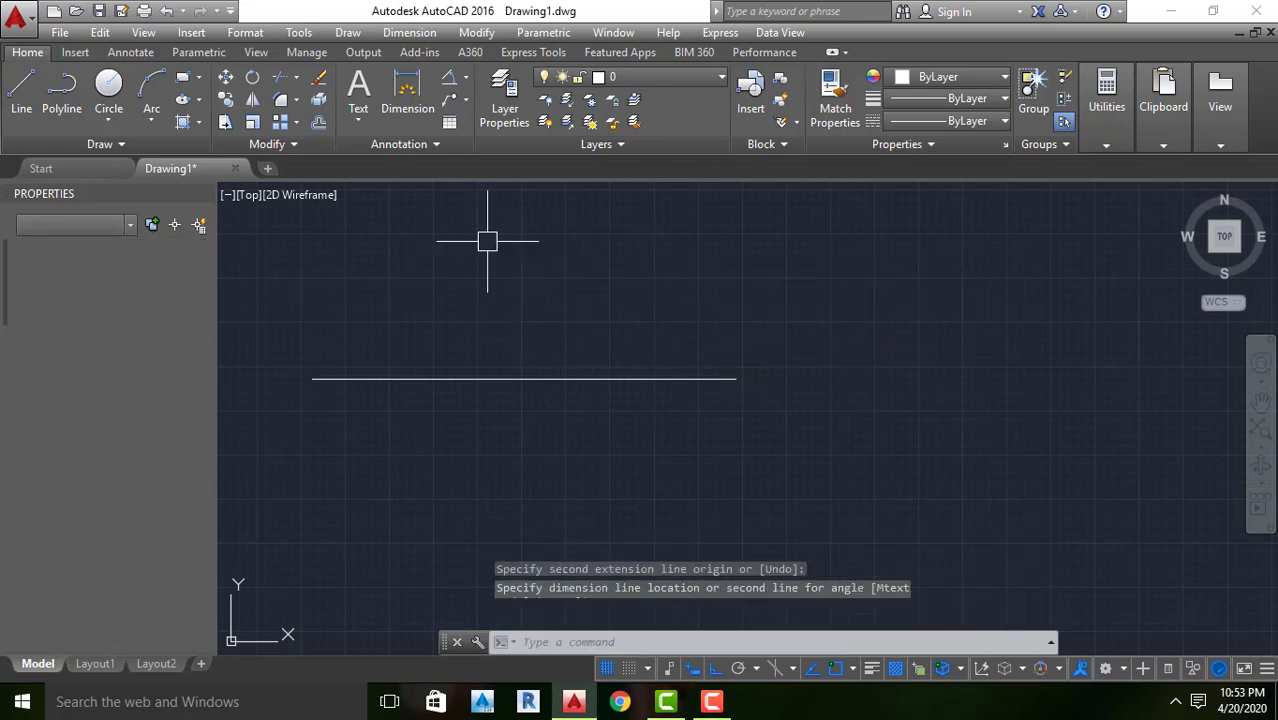
pyautogui.press('Escape')
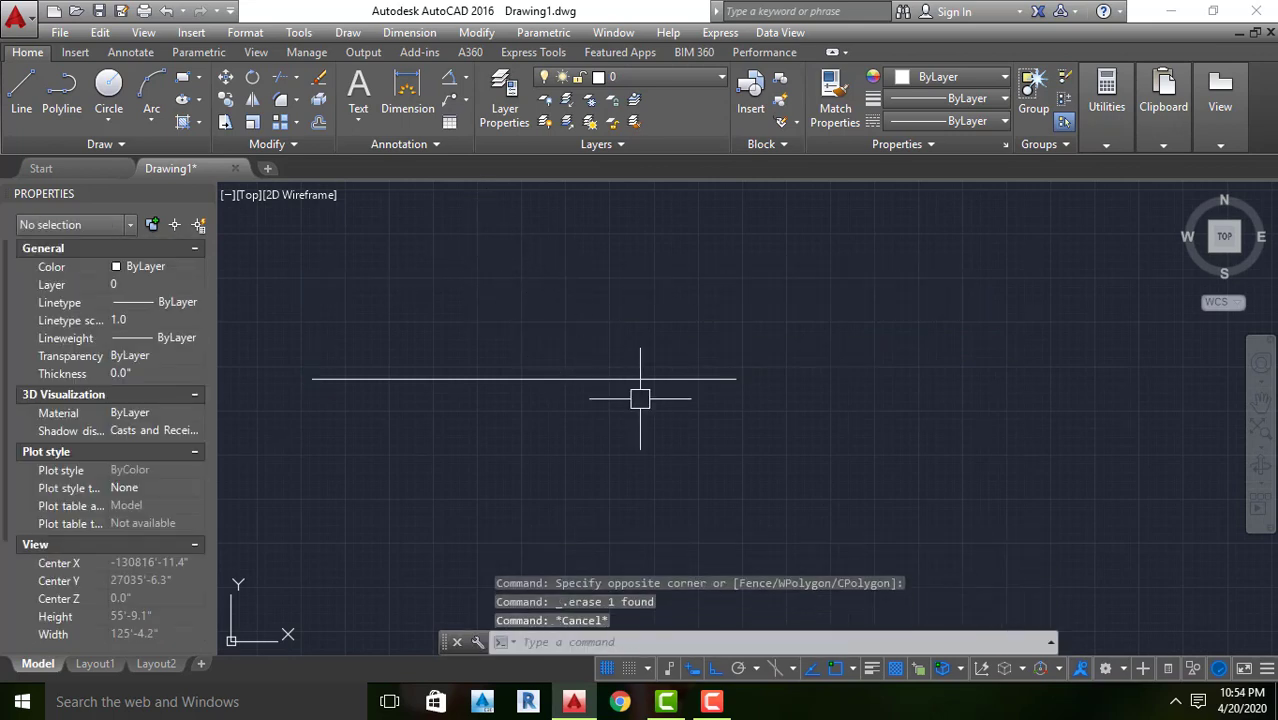
pyautogui.write('d')
pyautogui.press('Return')
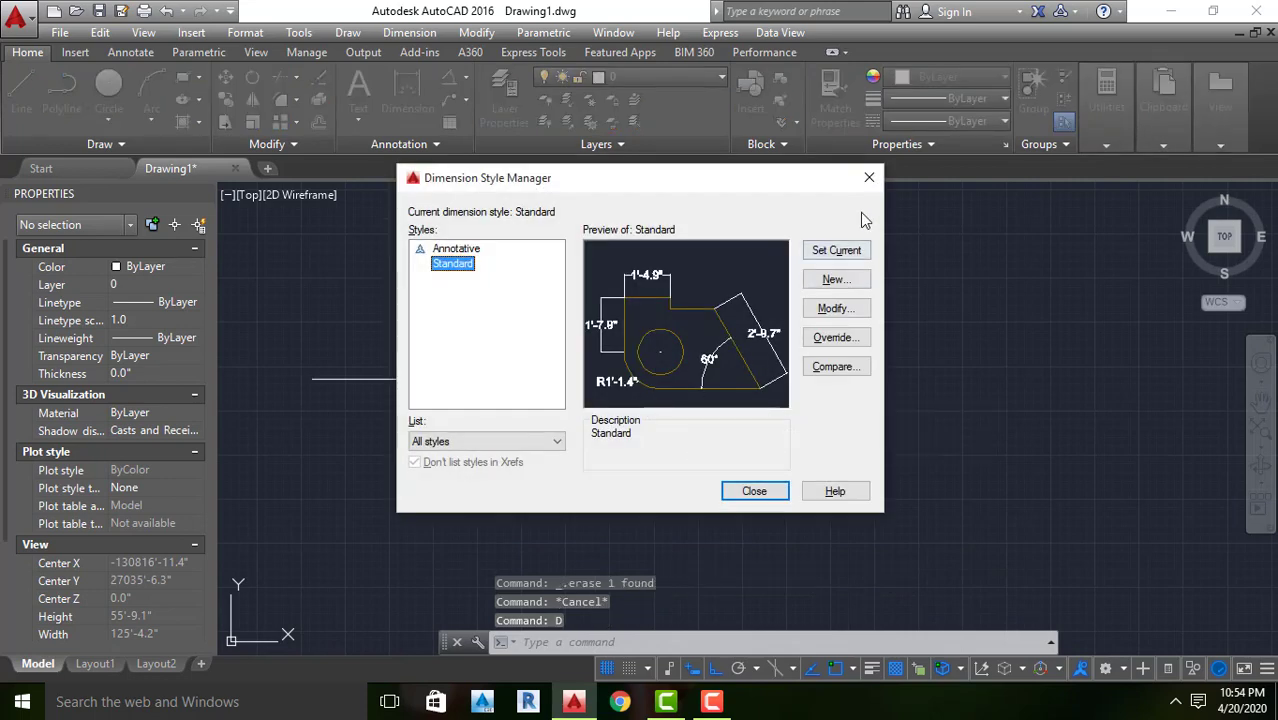
pyautogui.click(869, 179)
pyautogui.press('Escape')
pyautogui.press('Escape')
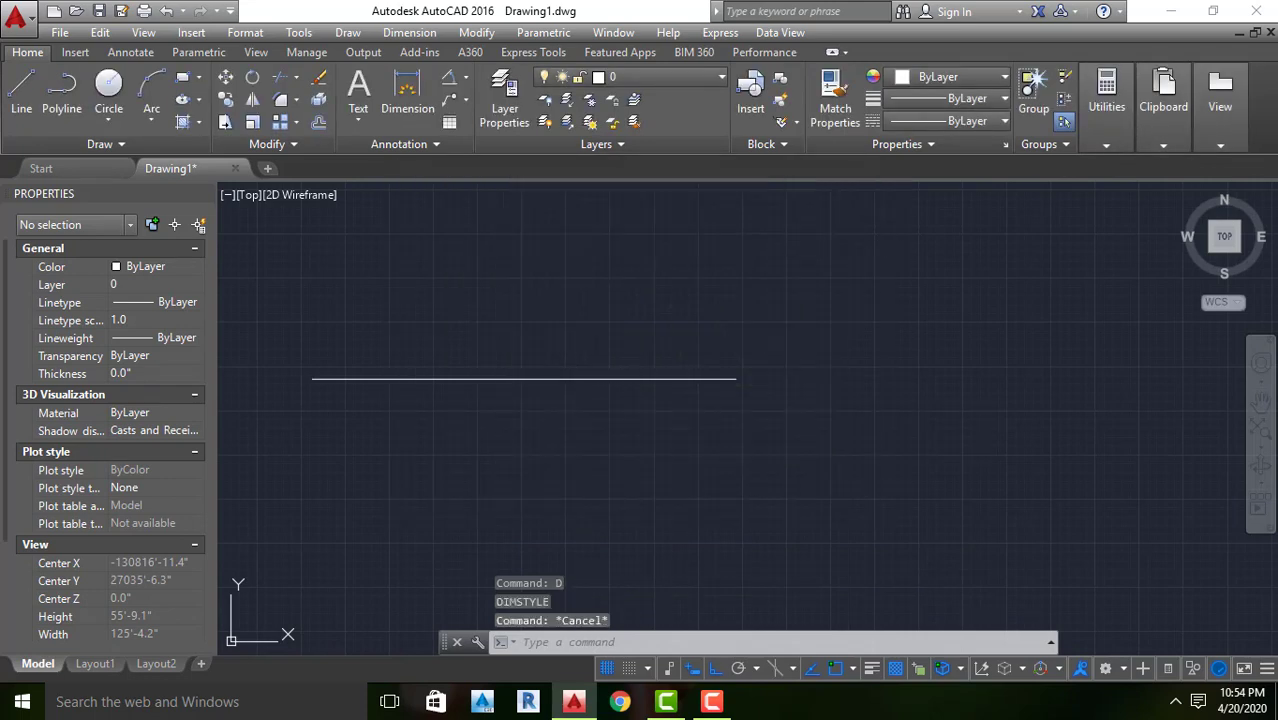
# Undo the erasure of the dimension above the horizontal line
pyautogui.hotkey('ctrl', 'z')
pyautogui.hotkey('ctrl', 'z')
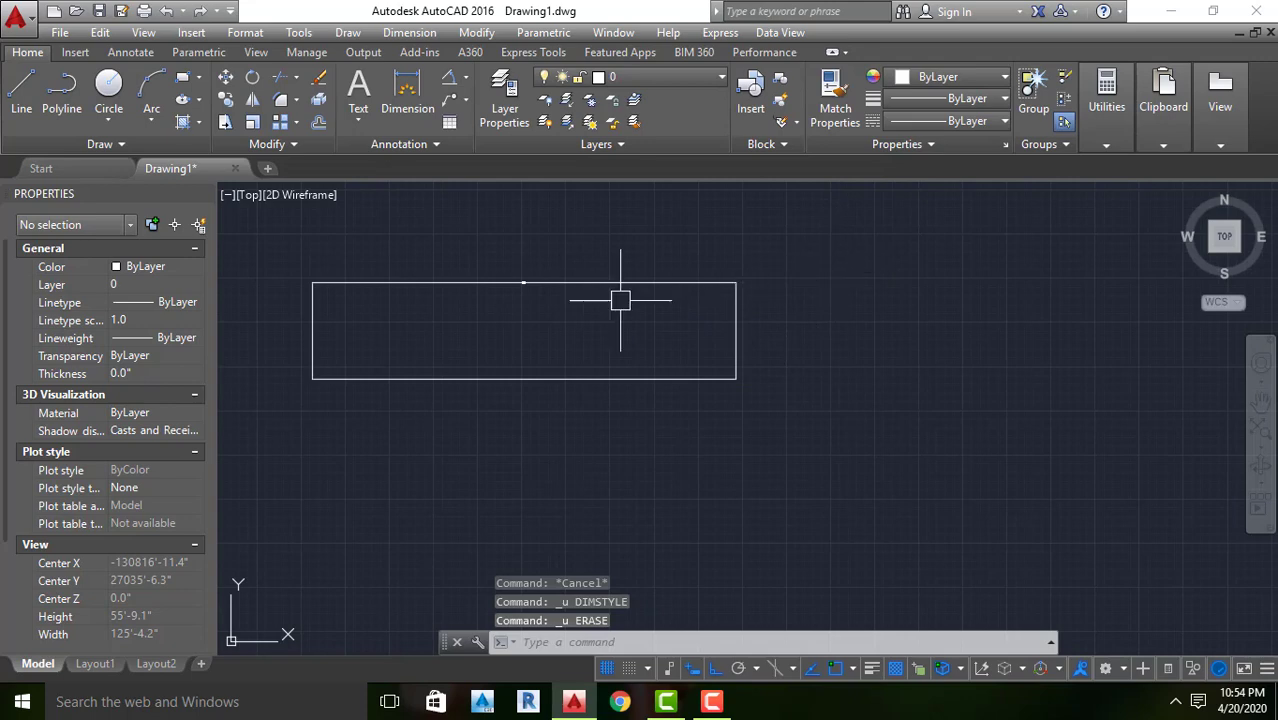
# Examine the arrowheads and extension lines at both ends of the horizontal line's dimension
pyautogui.scroll(8, 282, 286)
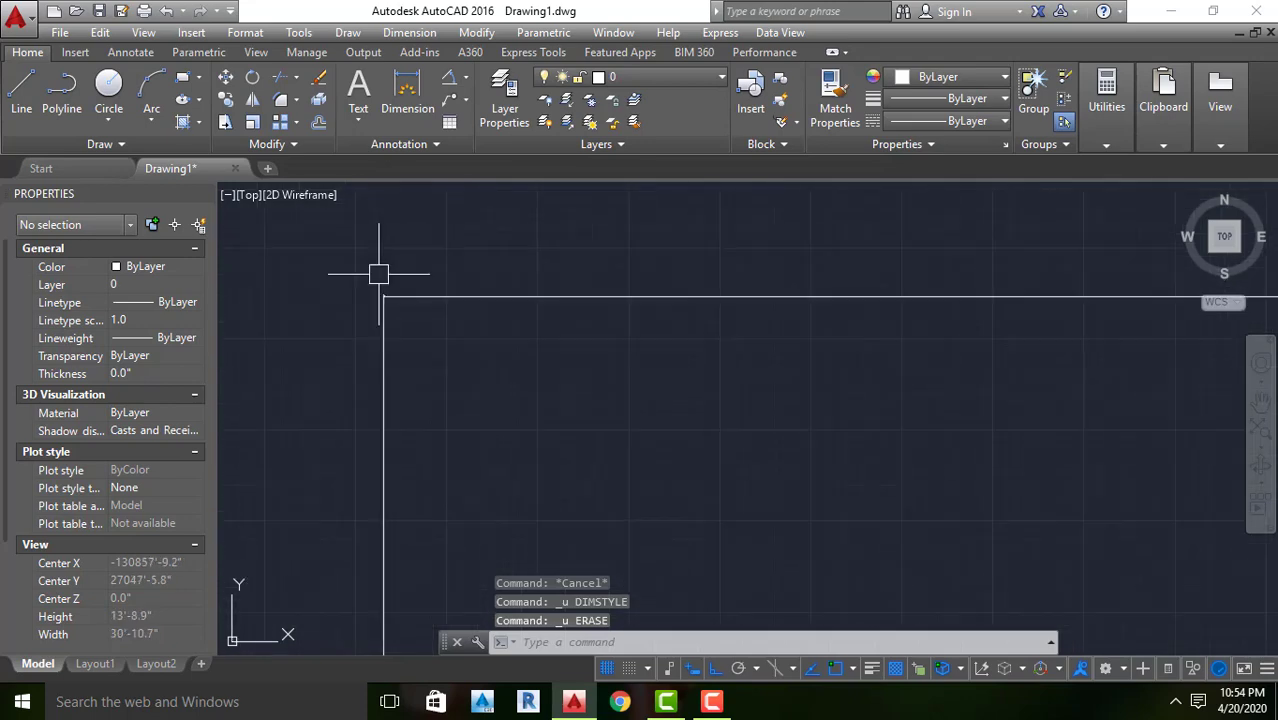
pyautogui.scroll(6, 381, 303)
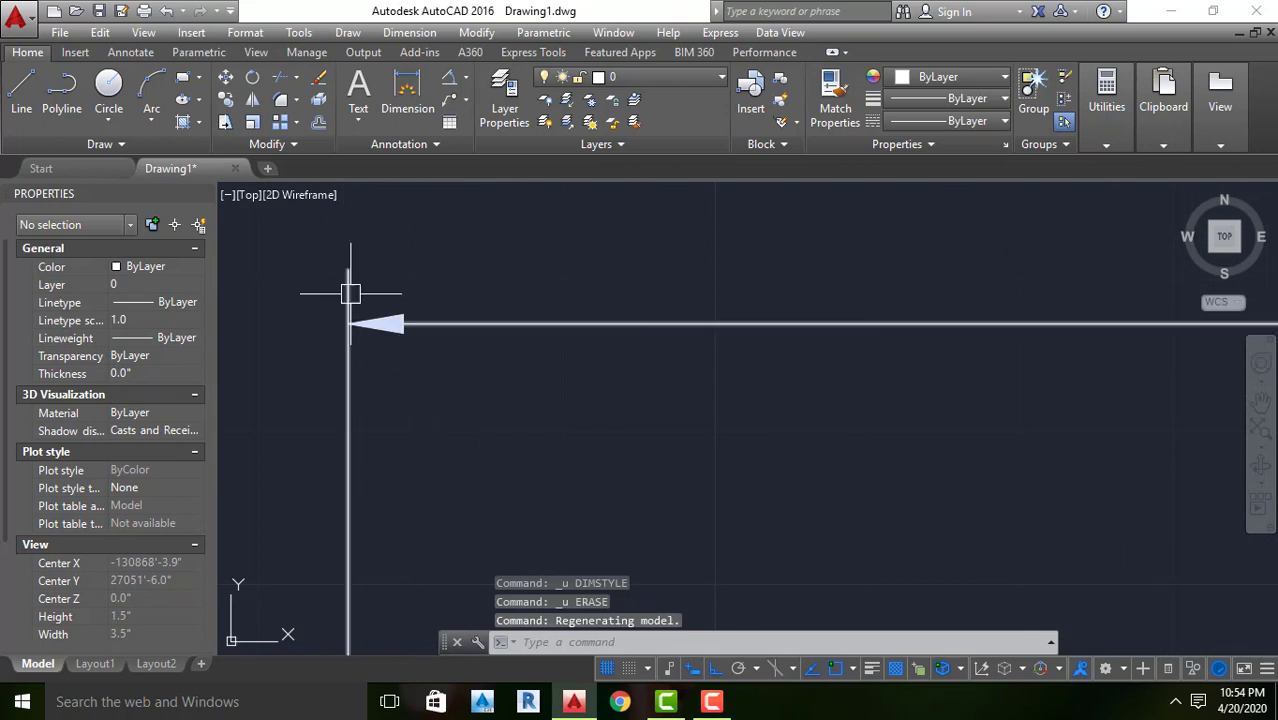
pyautogui.scroll(-5, 352, 316)
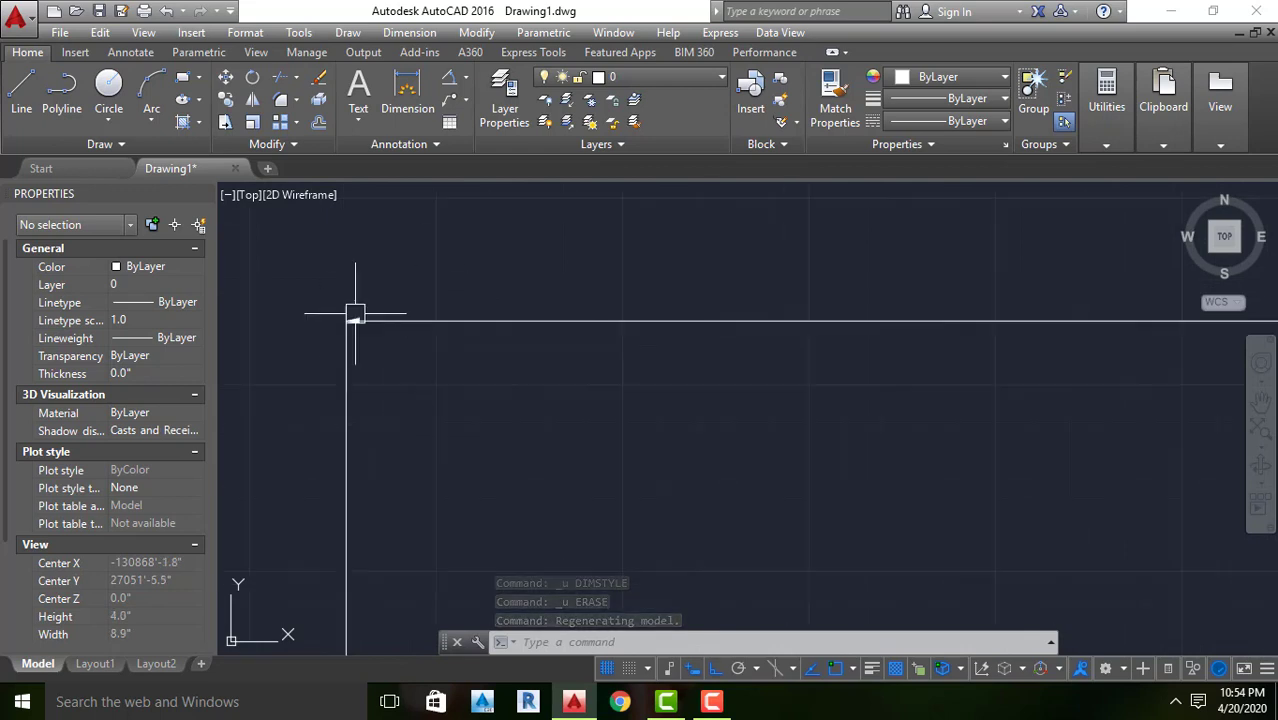
pyautogui.scroll(-4, 360, 315)
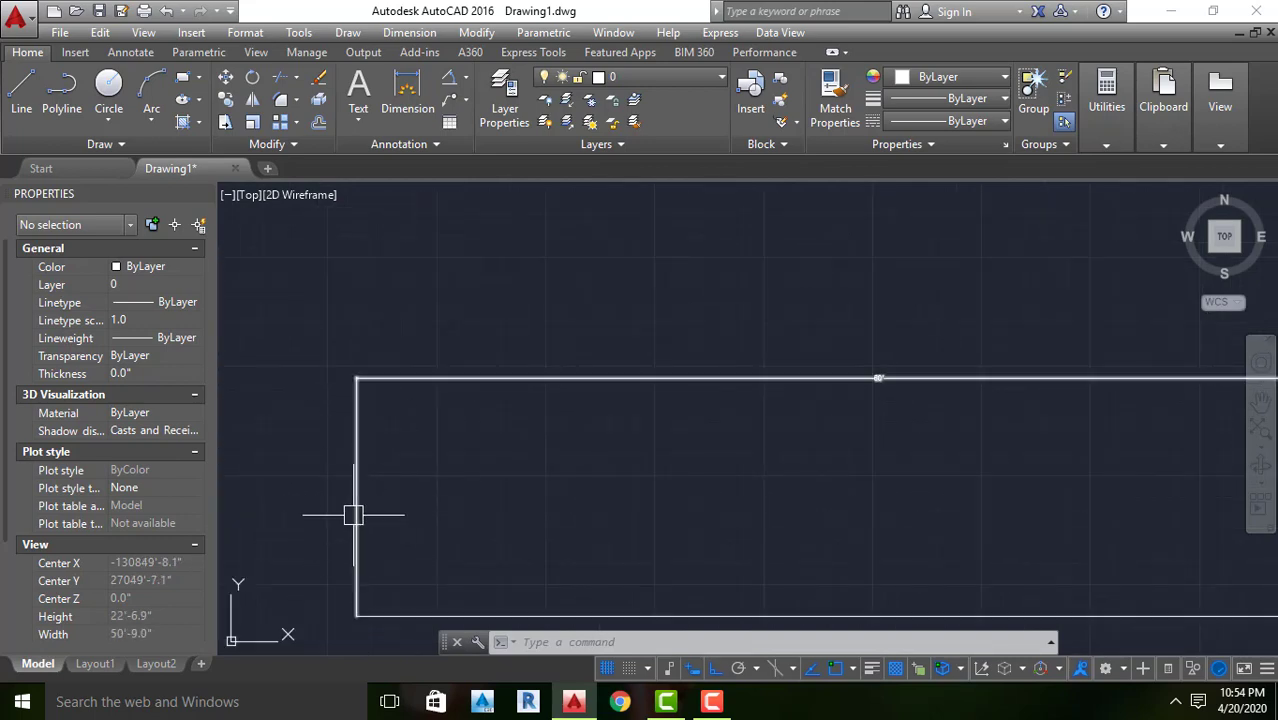
pyautogui.scroll(-4, 346, 483)
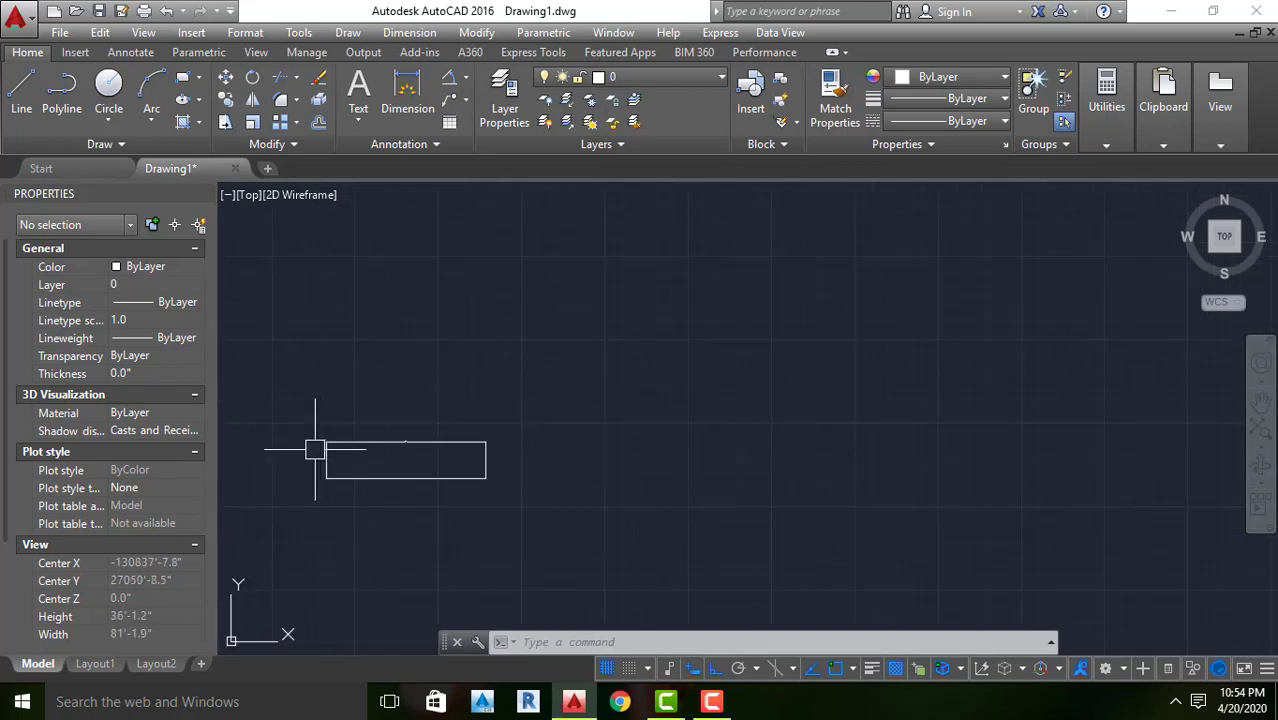
pyautogui.scroll(4, 487, 452)
pyautogui.scroll(10, 466, 416)
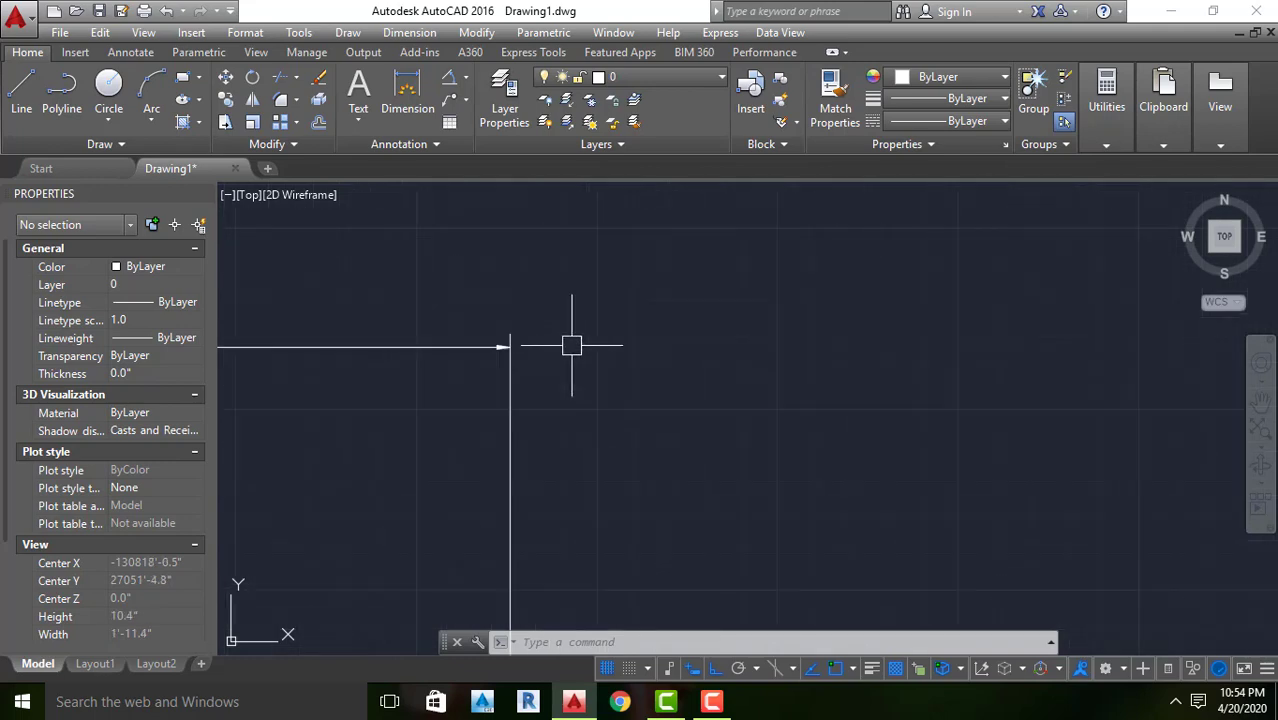
pyautogui.scroll(-9, 620, 360)
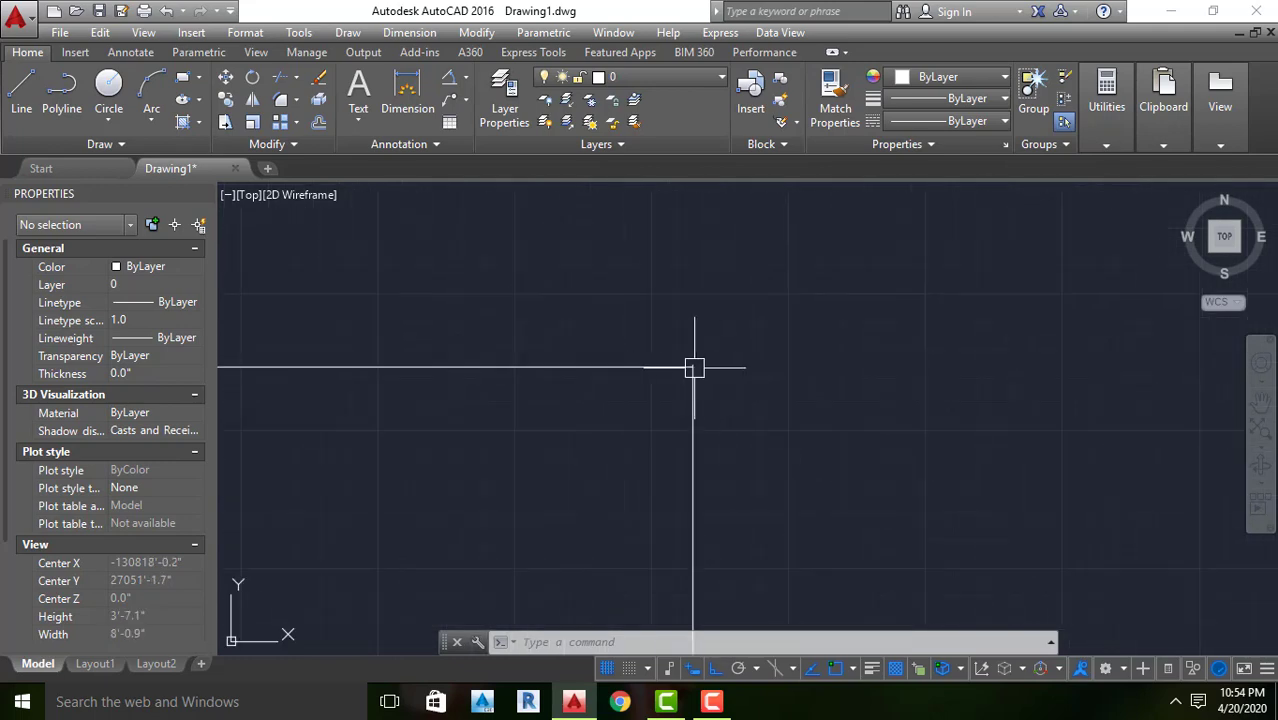
pyautogui.scroll(-3, 712, 357)
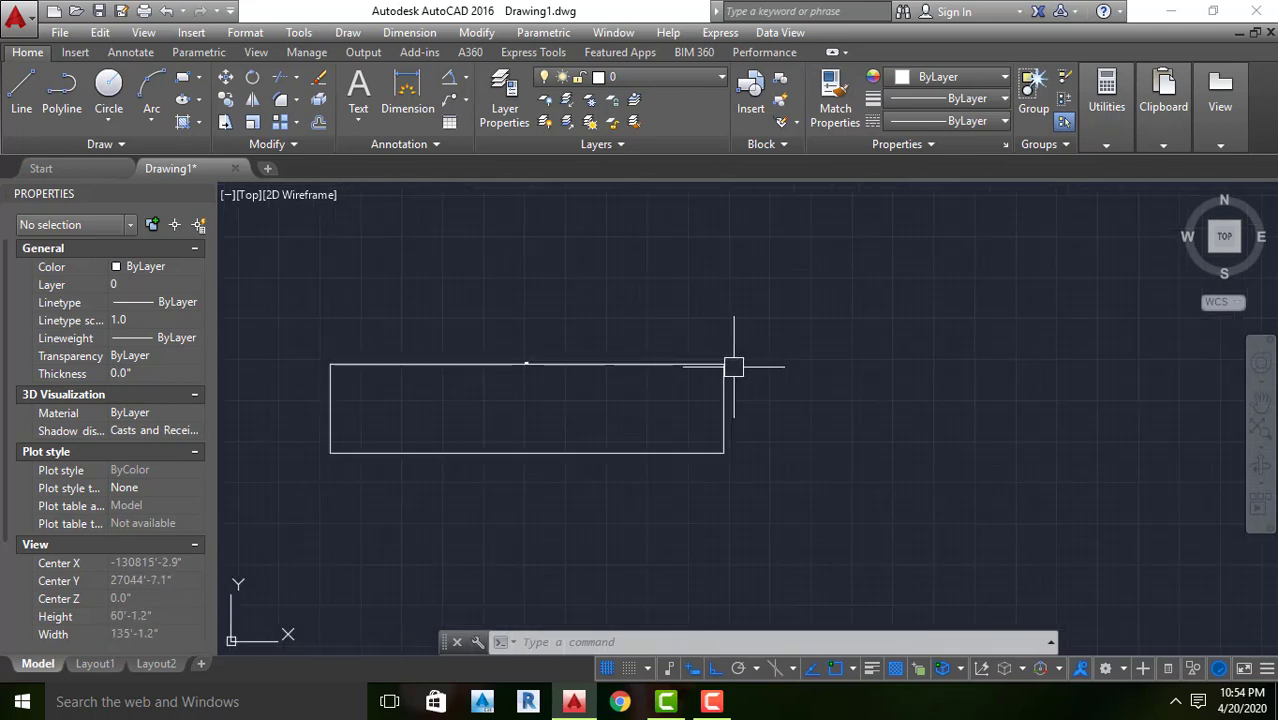
pyautogui.press('Escape')
pyautogui.click(528, 388)
pyautogui.click(507, 324)
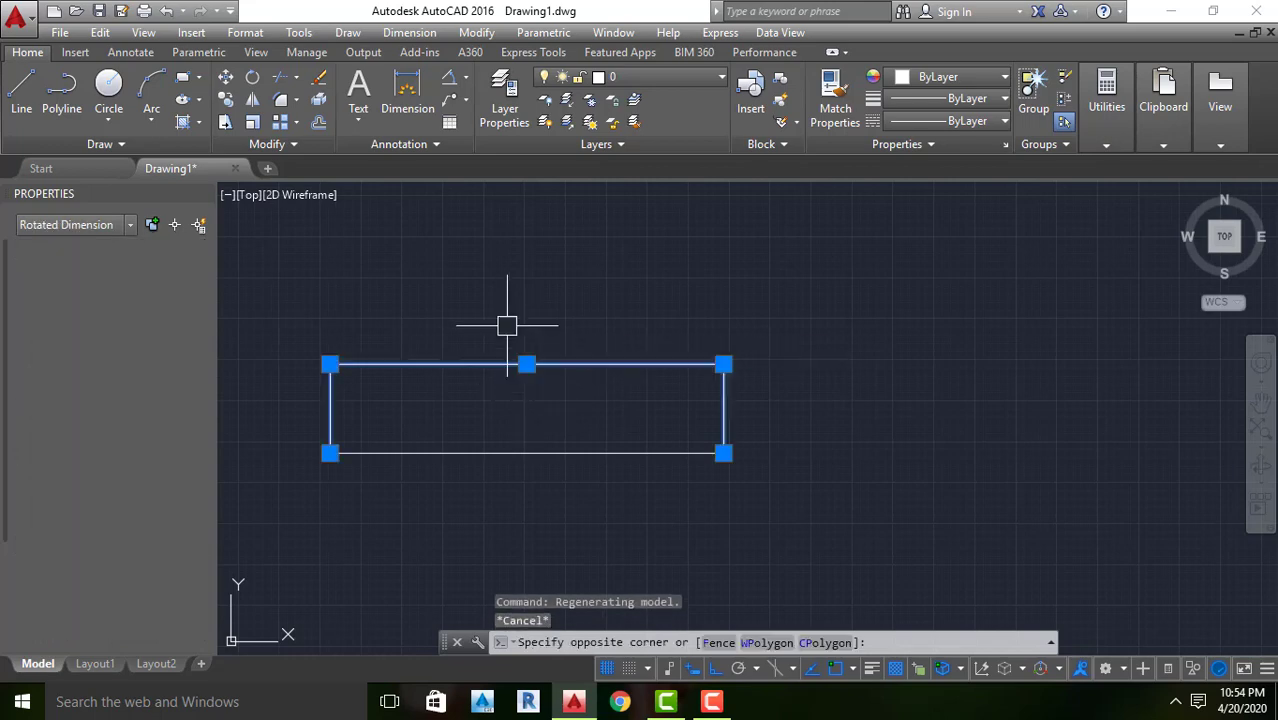
pyautogui.press('Escape')
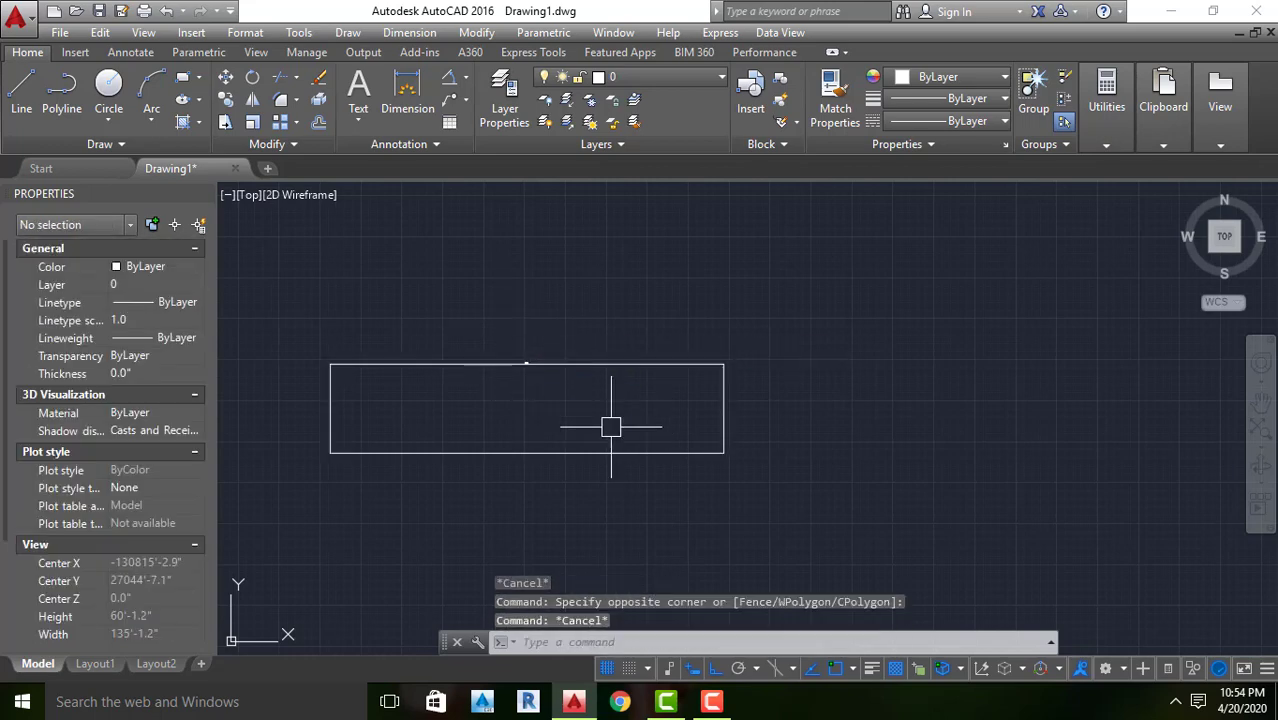
# Open the Standard dimension style for modification and set its text height to 8"
pyautogui.write('d')
pyautogui.press('Return')
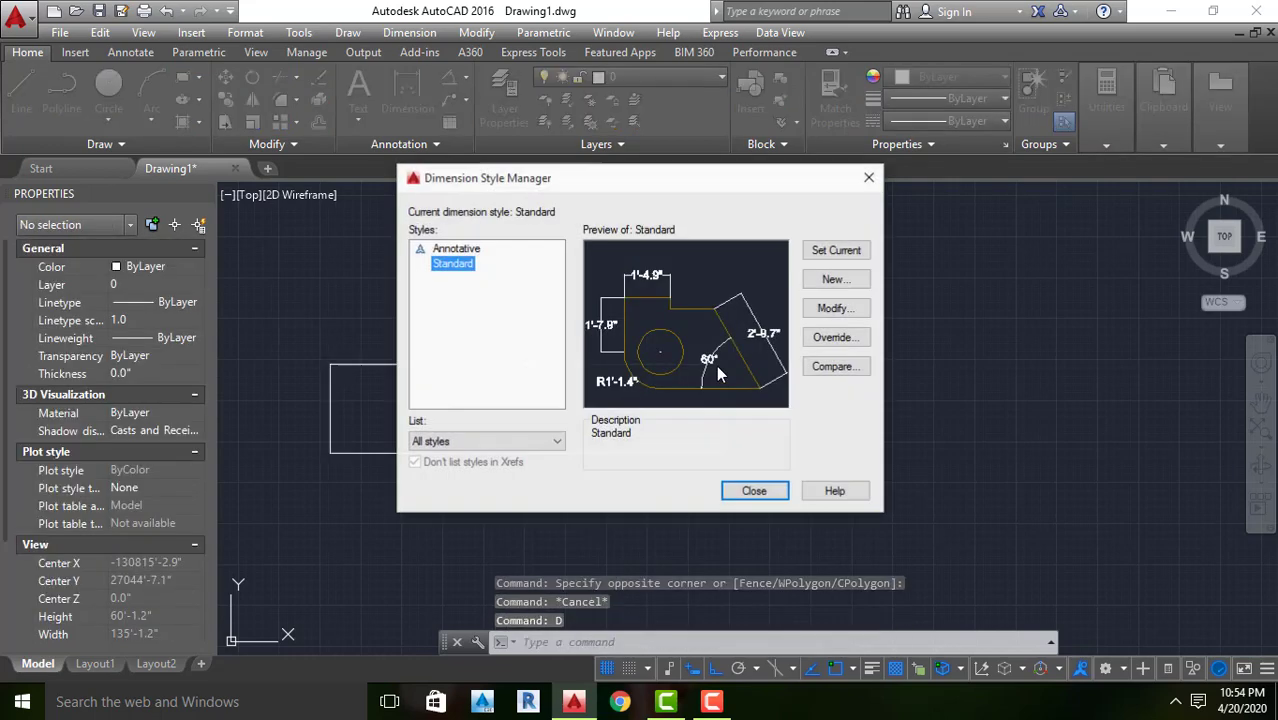
pyautogui.click(835, 309)
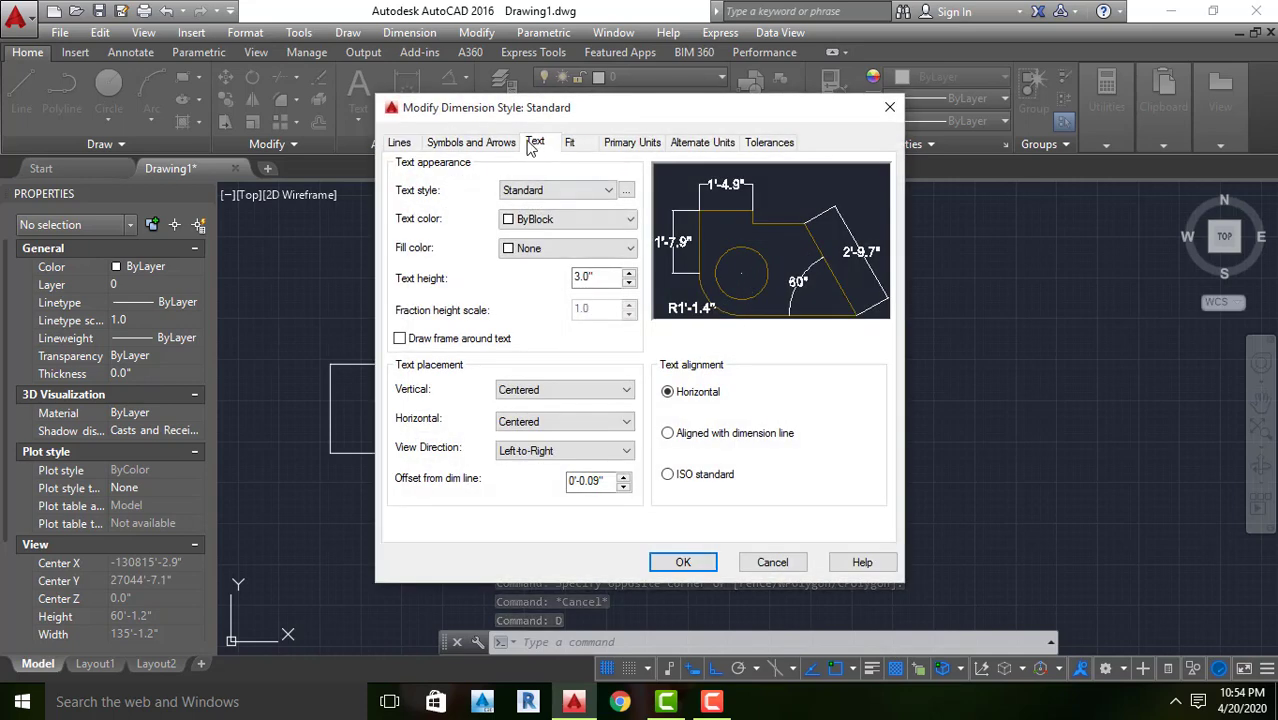
pyautogui.moveTo(604, 278); pyautogui.dragTo(494, 287)
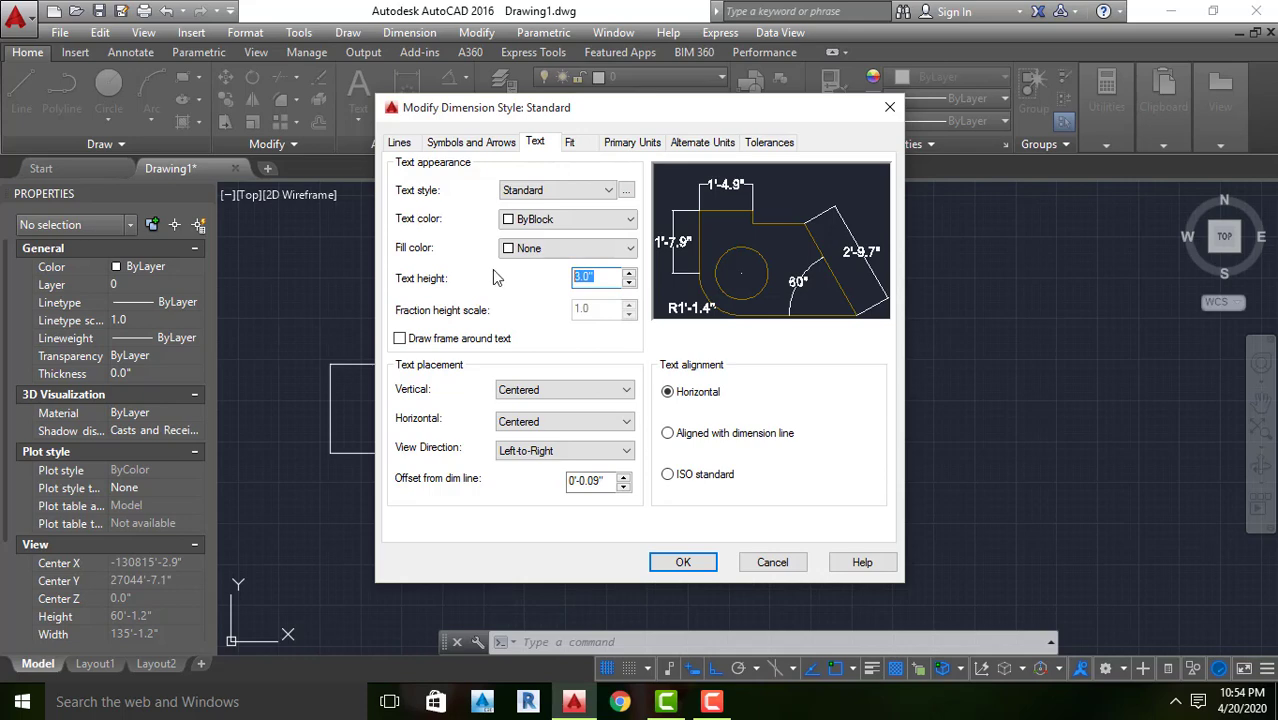
pyautogui.write('8"')
# Set the arrow size of the Standard dimension style to 1'
pyautogui.click(490, 146)
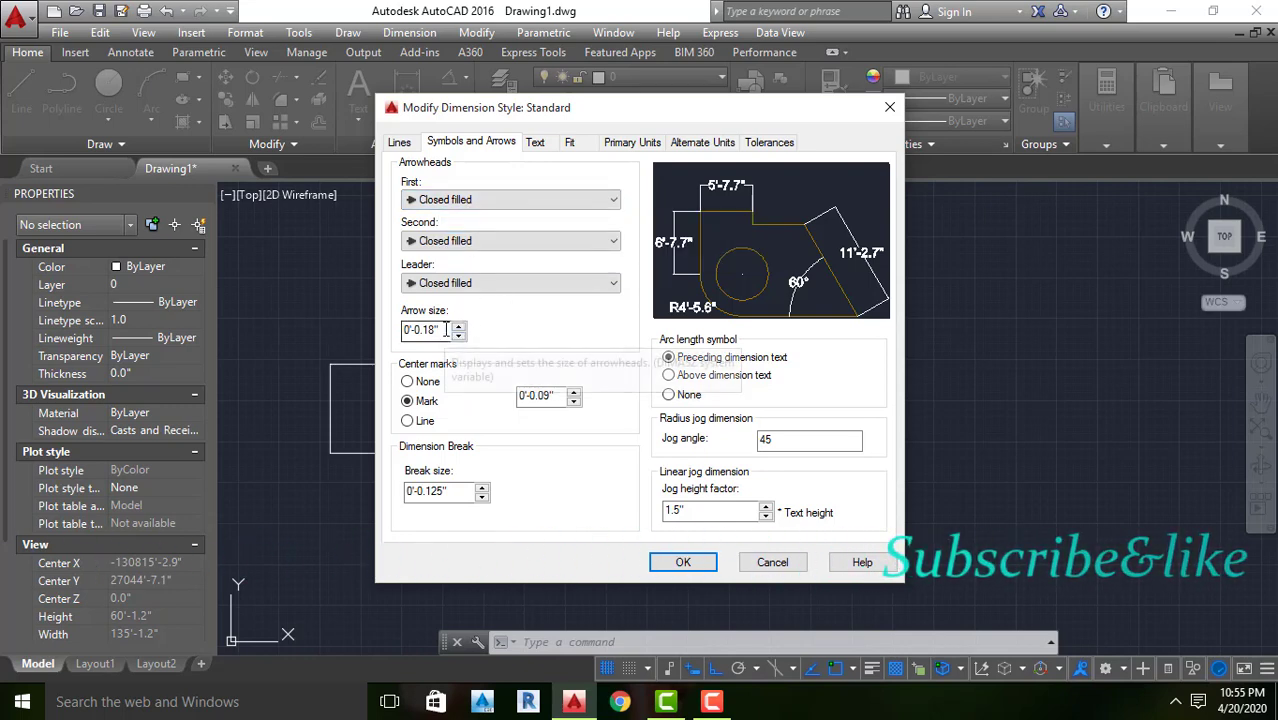
pyautogui.moveTo(442, 330); pyautogui.dragTo(378, 334)
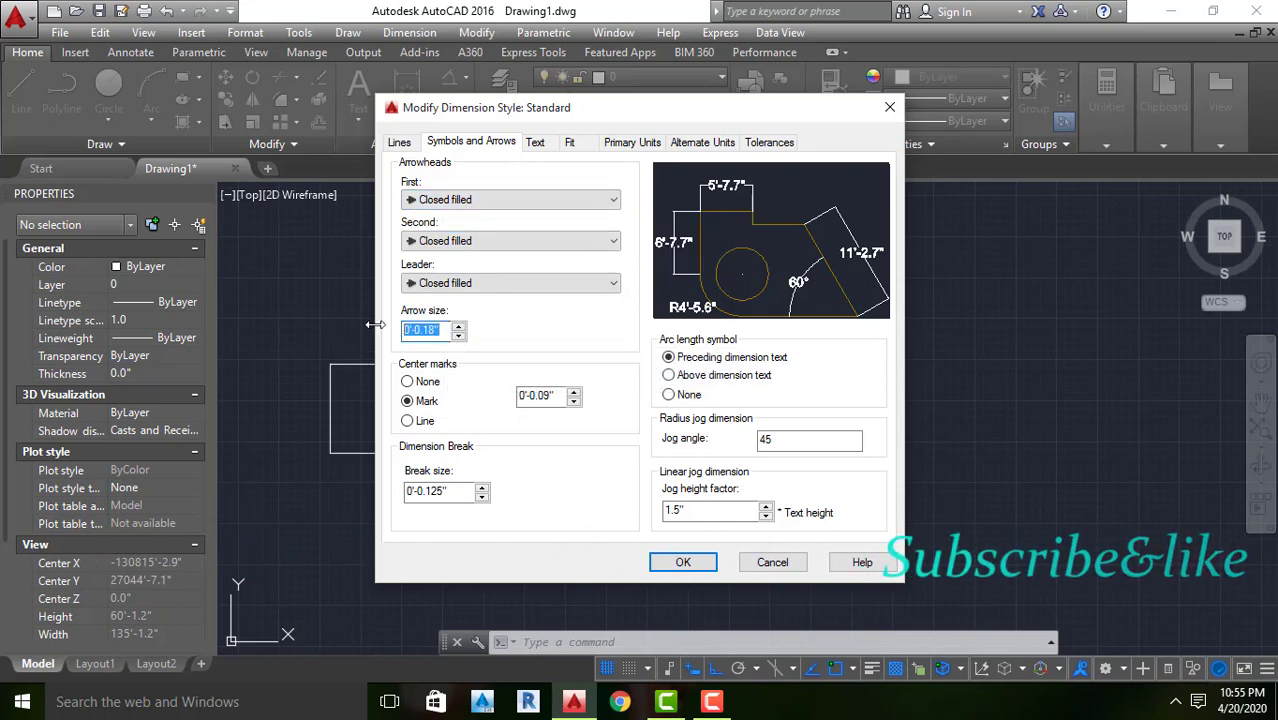
pyautogui.write("1'")
# Enable fixed length extension lines in the Standard dimension style, apply the changes and close the Dimension Style Manager
pyautogui.click(403, 145)
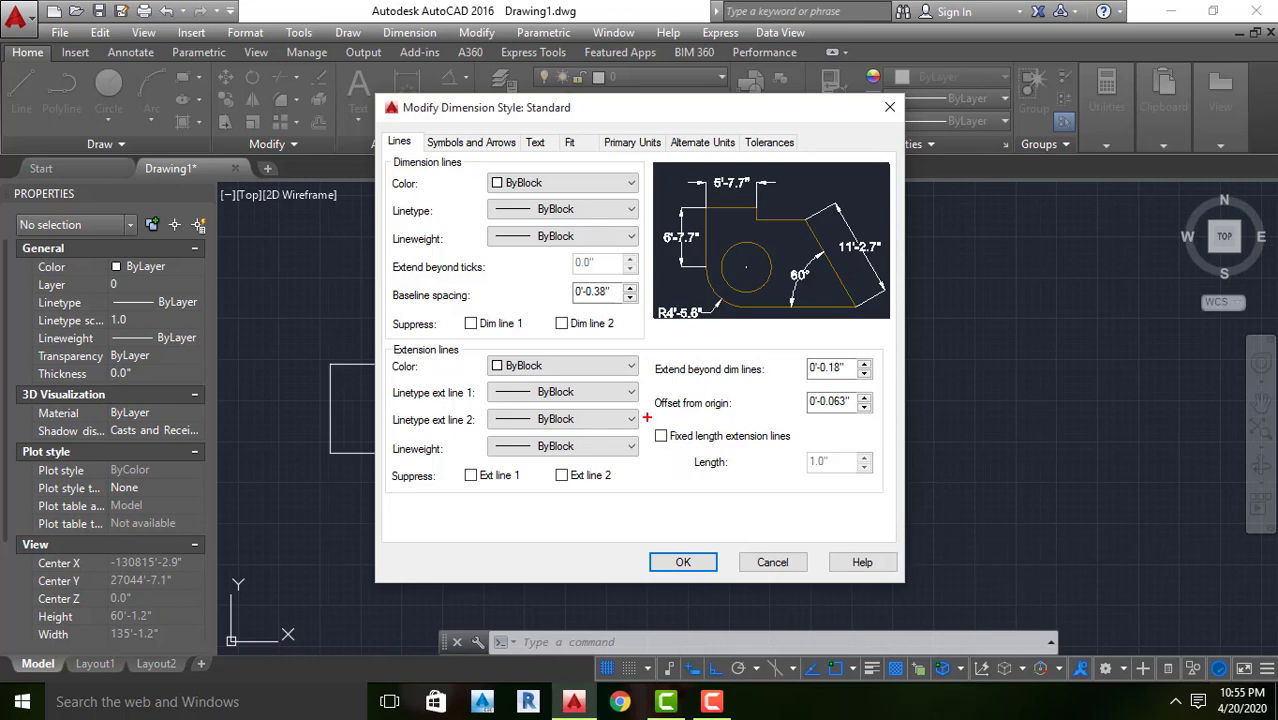
pyautogui.moveTo(648, 414)
pyautogui.mouseDown()
pyautogui.moveTo(676, 446)
pyautogui.moveTo(797, 459)
pyautogui.mouseUp()
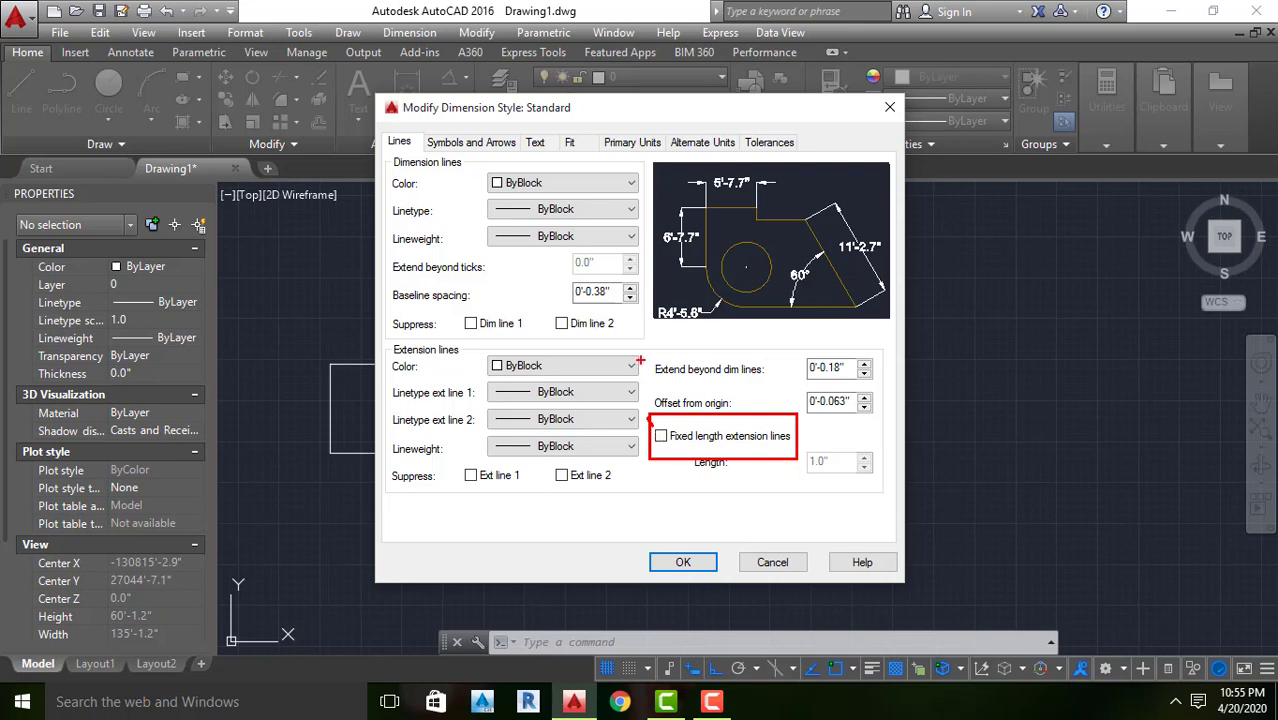
pyautogui.click(661, 436)
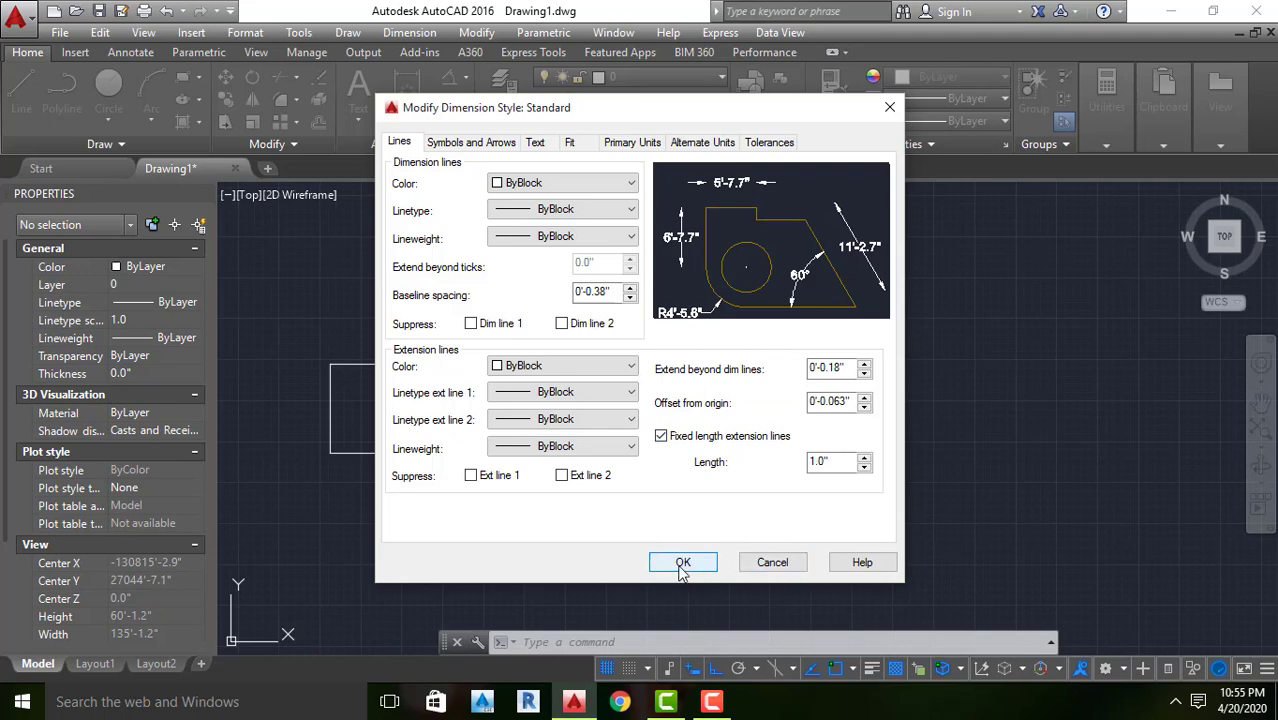
pyautogui.click(569, 142)
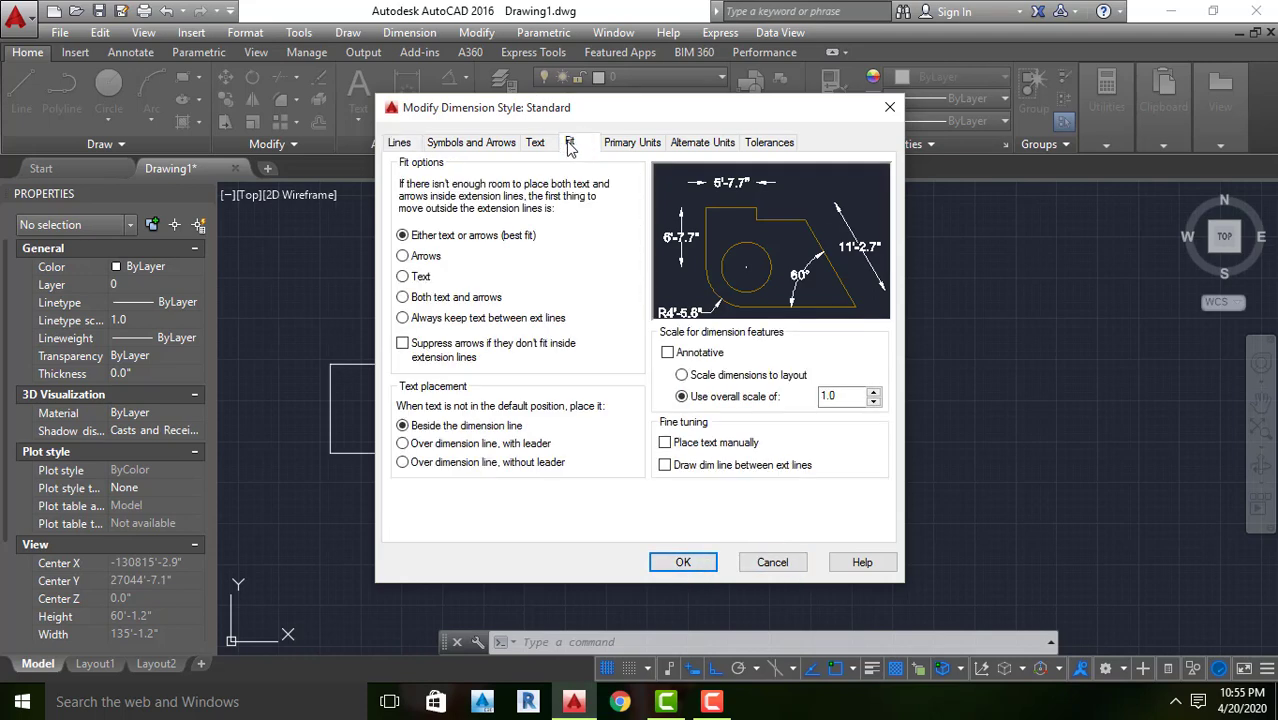
pyautogui.click(401, 142)
pyautogui.click(681, 563)
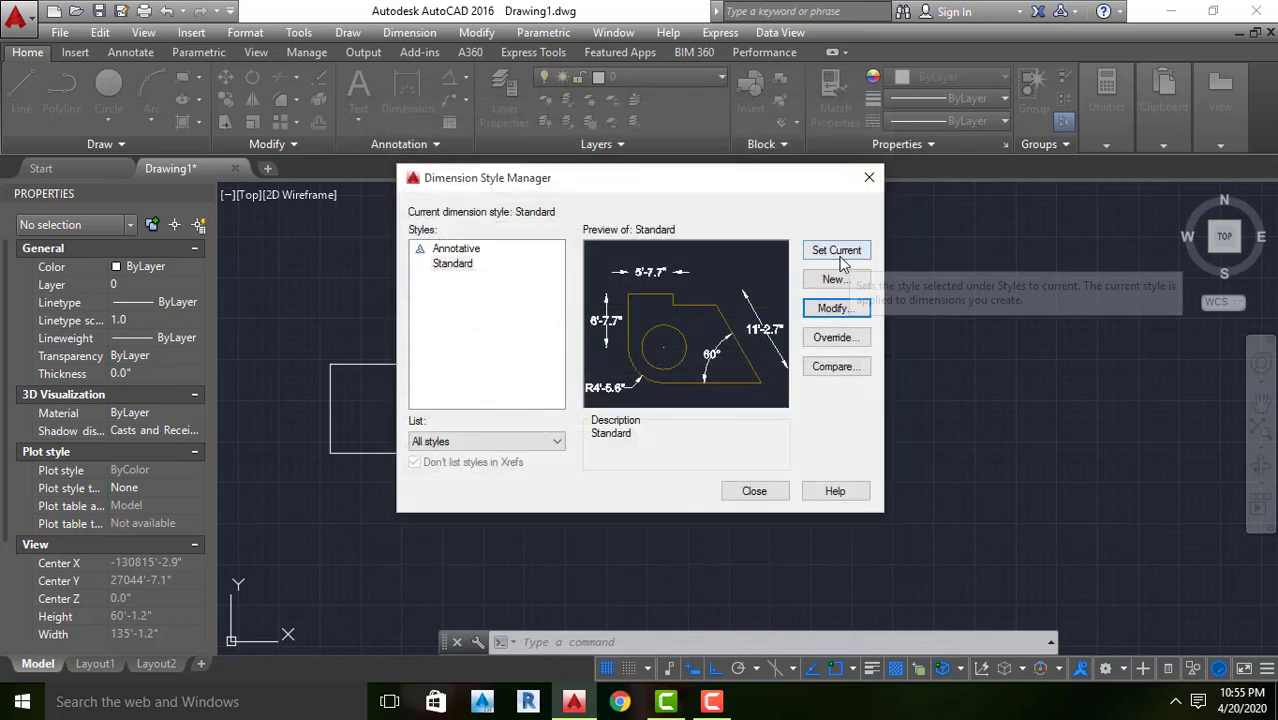
pyautogui.click(770, 494)
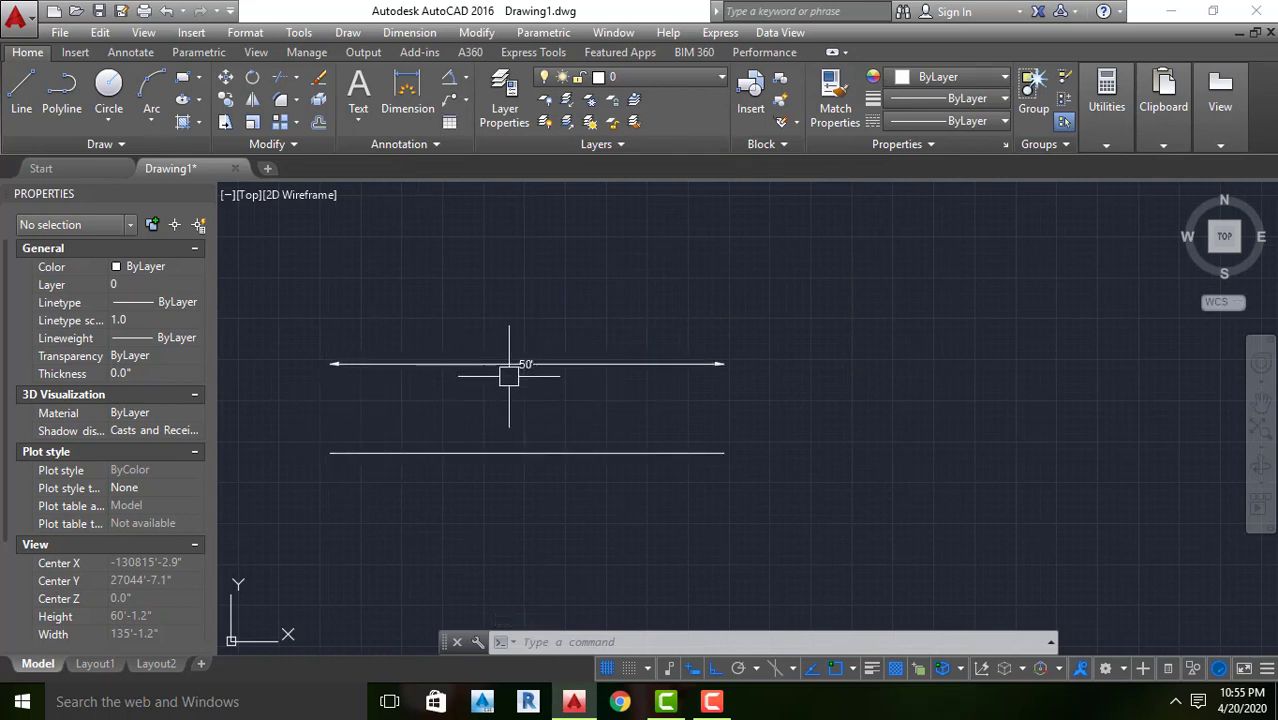
# Check the dimension's arrowhead, move the dimension line down closer to the horizontal line, and deselect it
pyautogui.scroll(5, 328, 364)
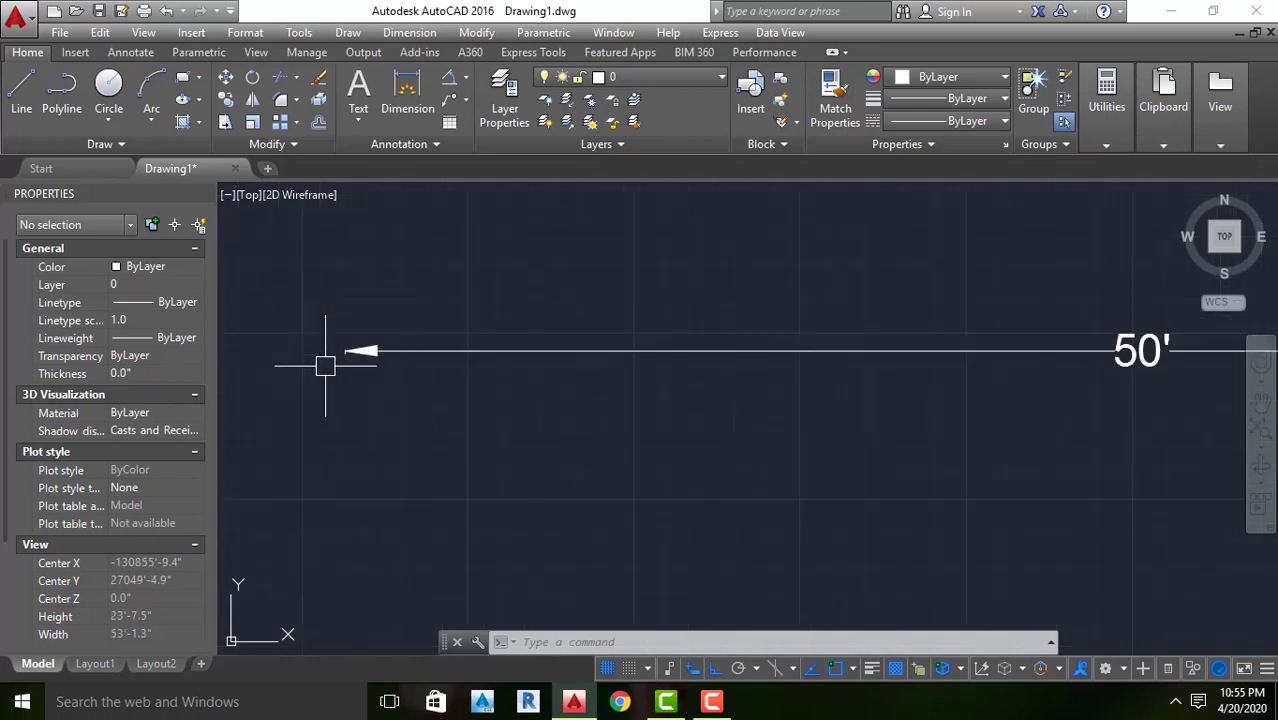
pyautogui.scroll(3, 360, 351)
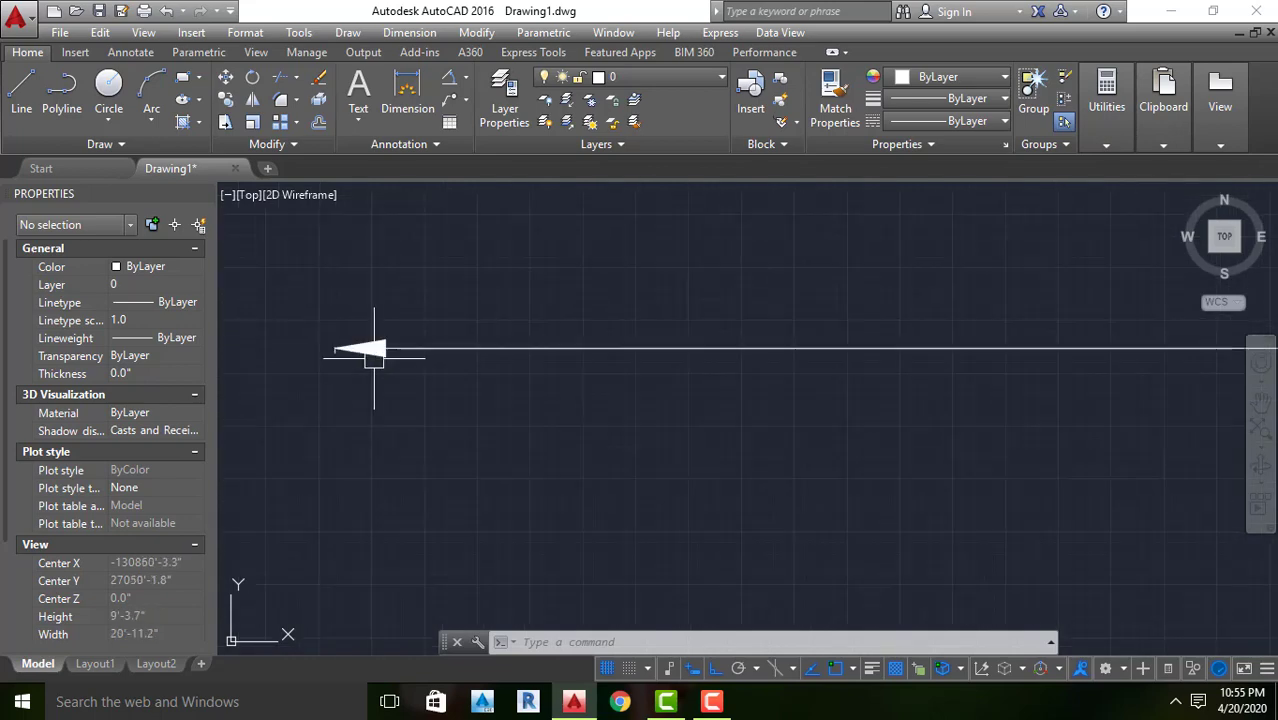
pyautogui.scroll(2, 374, 357)
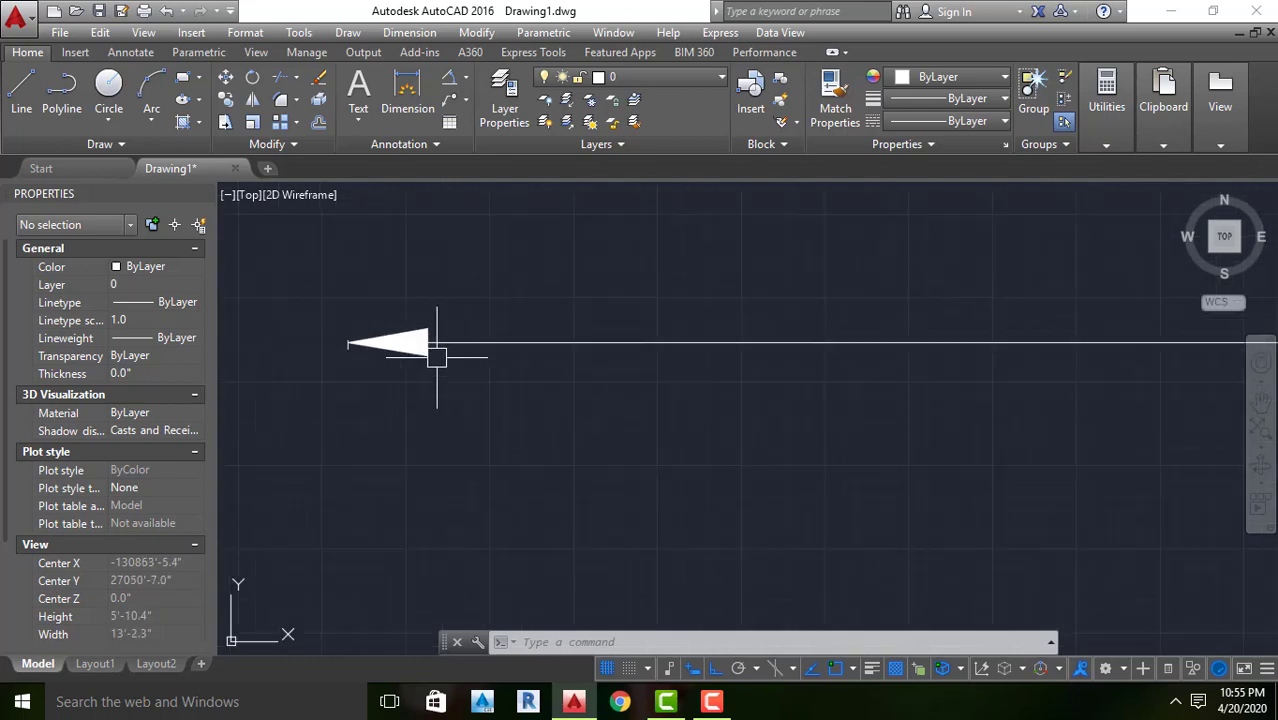
pyautogui.scroll(-6, 395, 349)
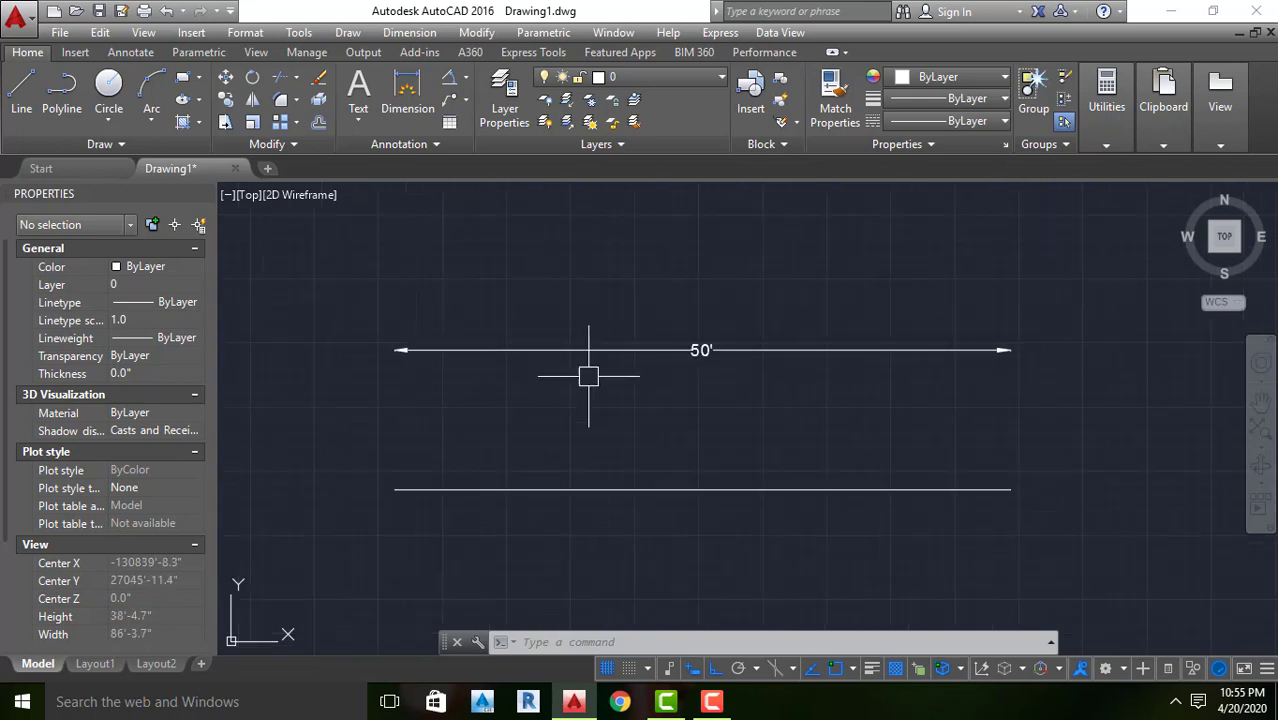
pyautogui.click(699, 350)
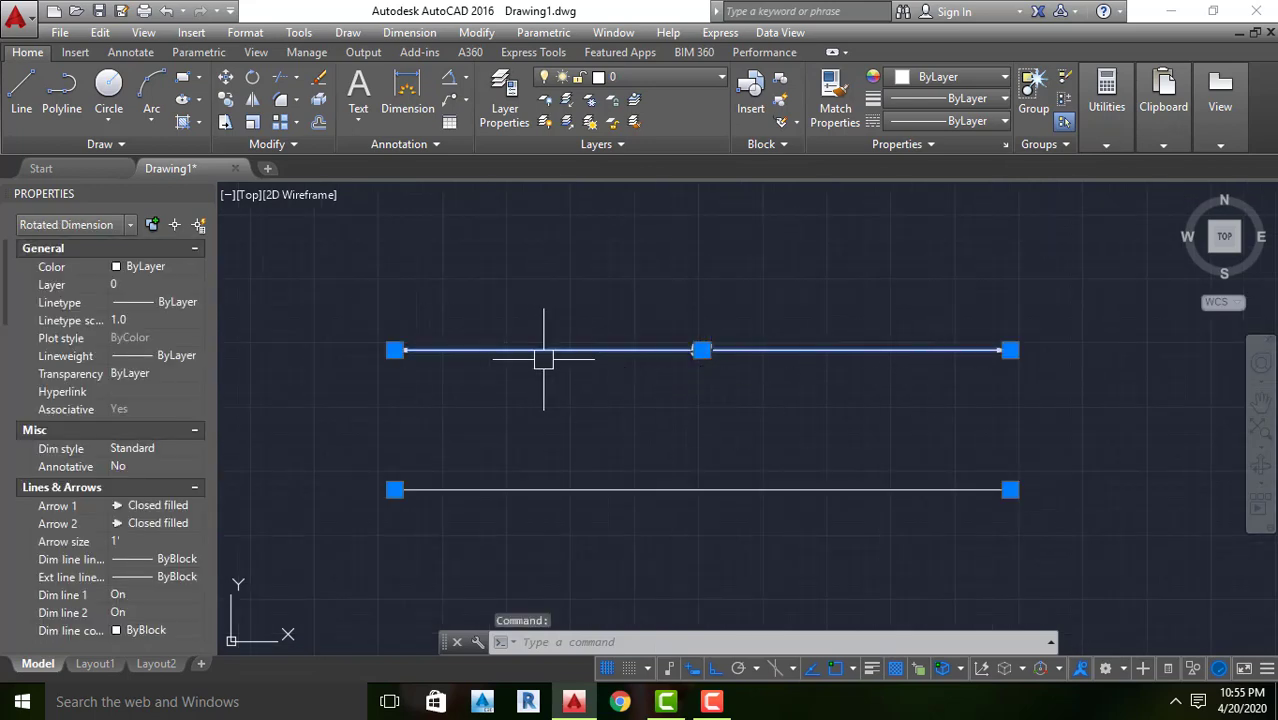
pyautogui.click(701, 350)
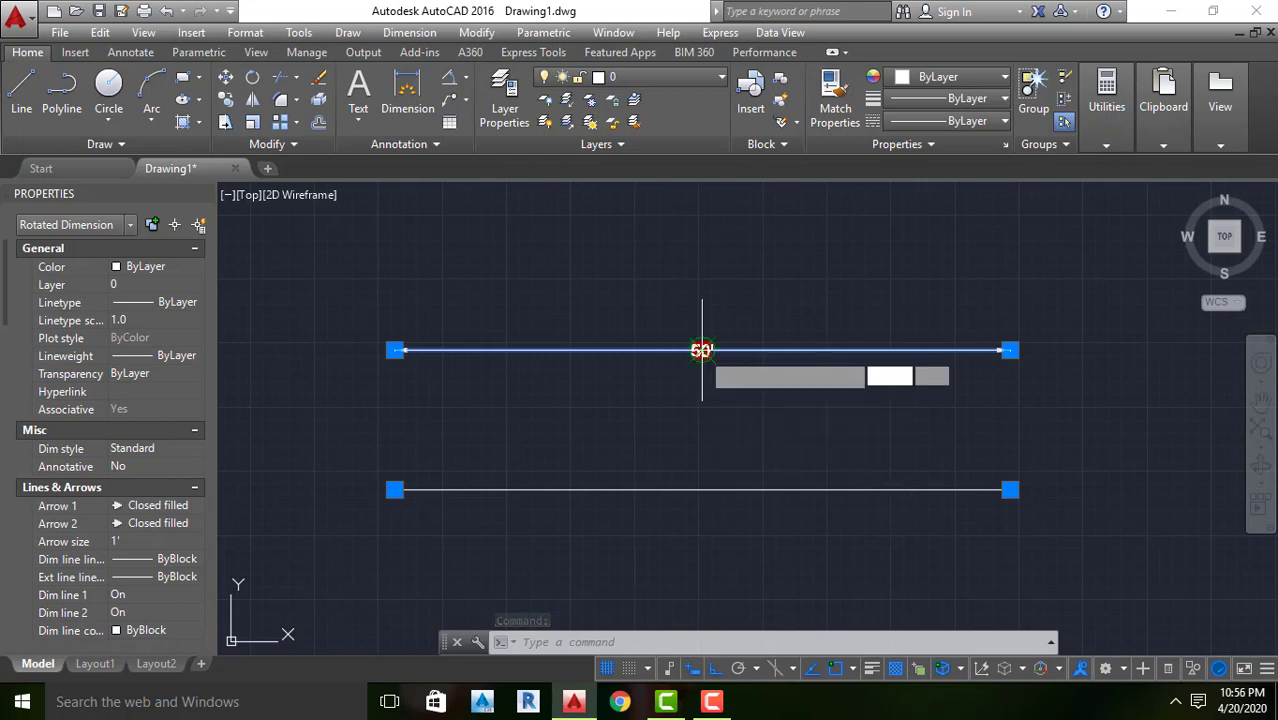
pyautogui.click(702, 455)
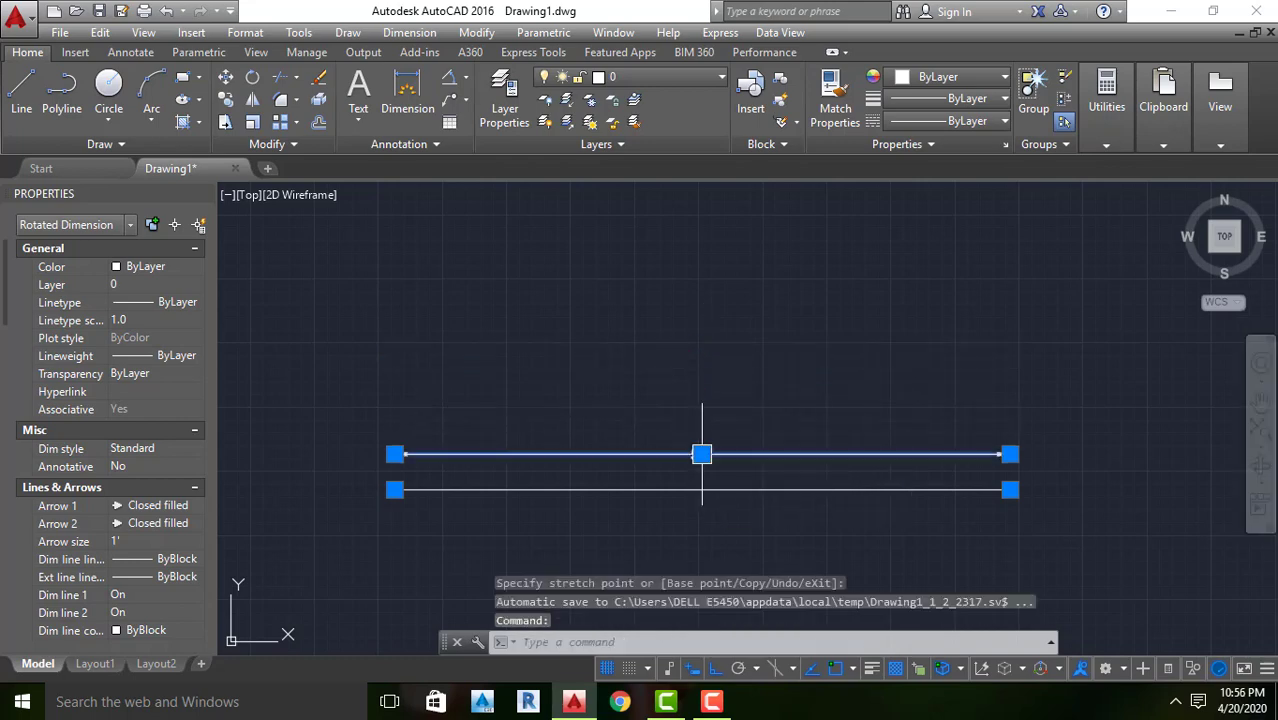
pyautogui.press('Escape')
pyautogui.press('Escape')
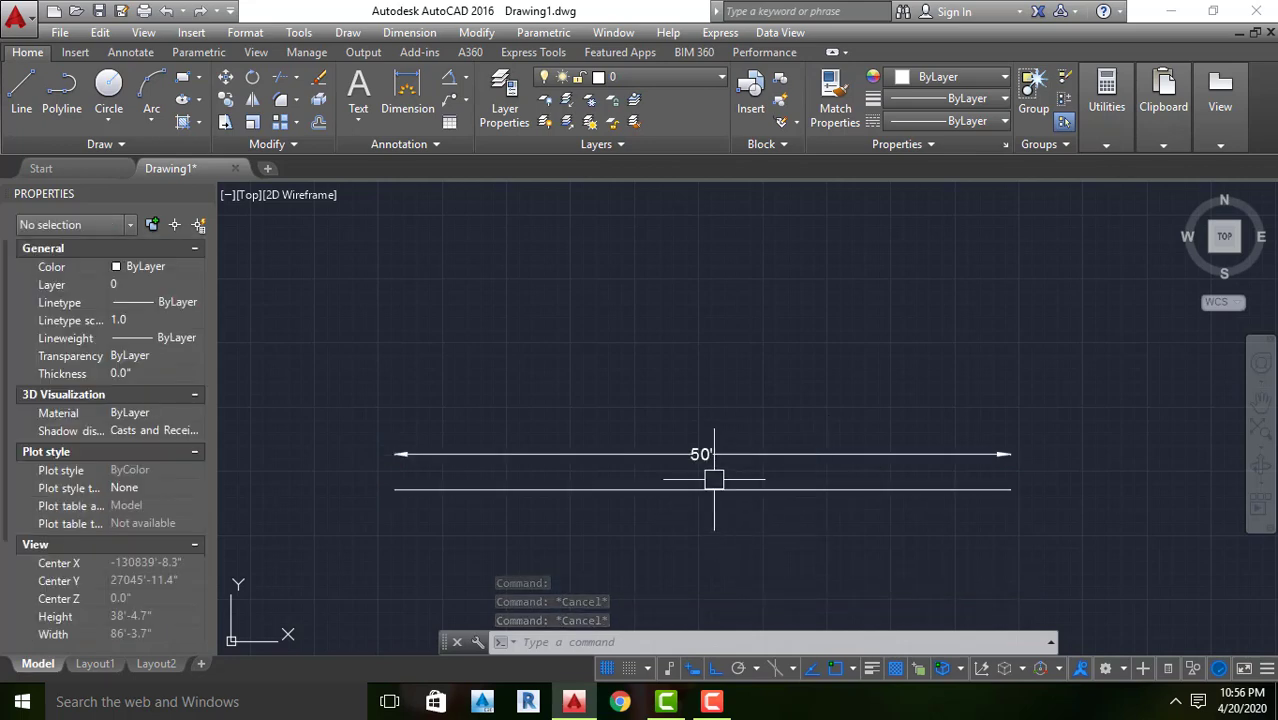
# Toggle the drawing grid to compare the display and leave it turned off
pyautogui.scroll(-4, 677, 401)
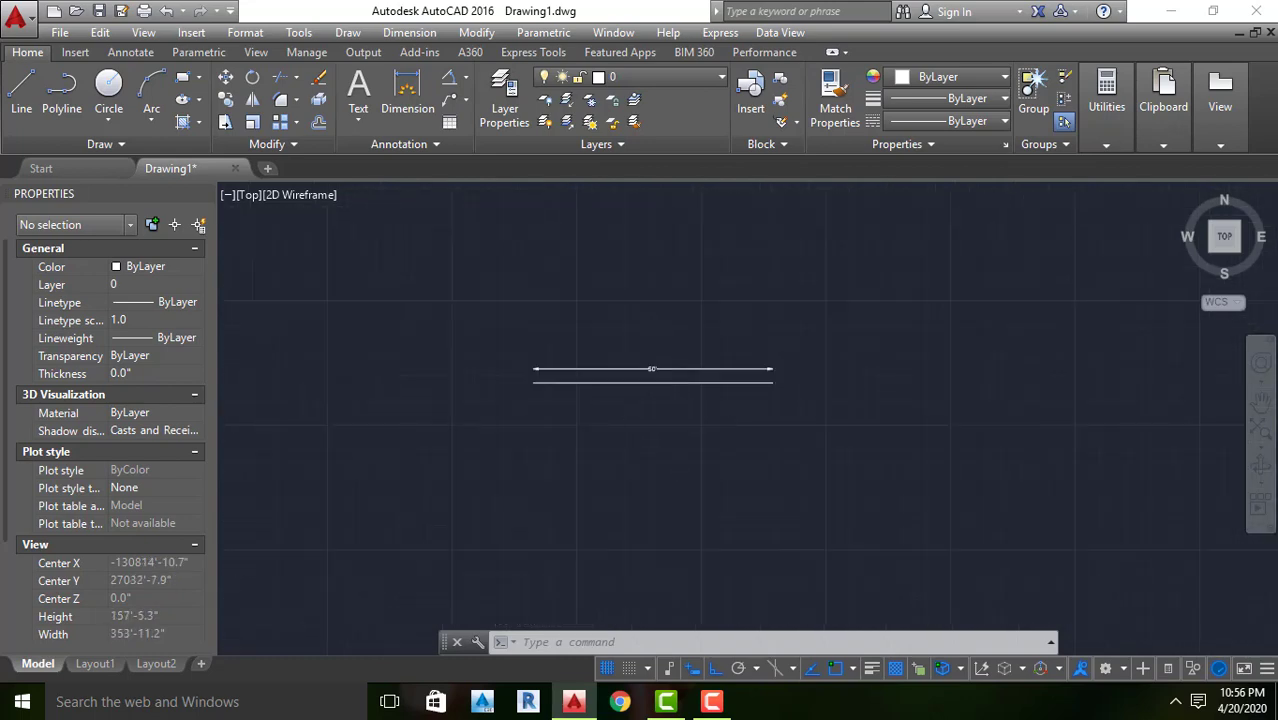
pyautogui.scroll(2, 676, 416)
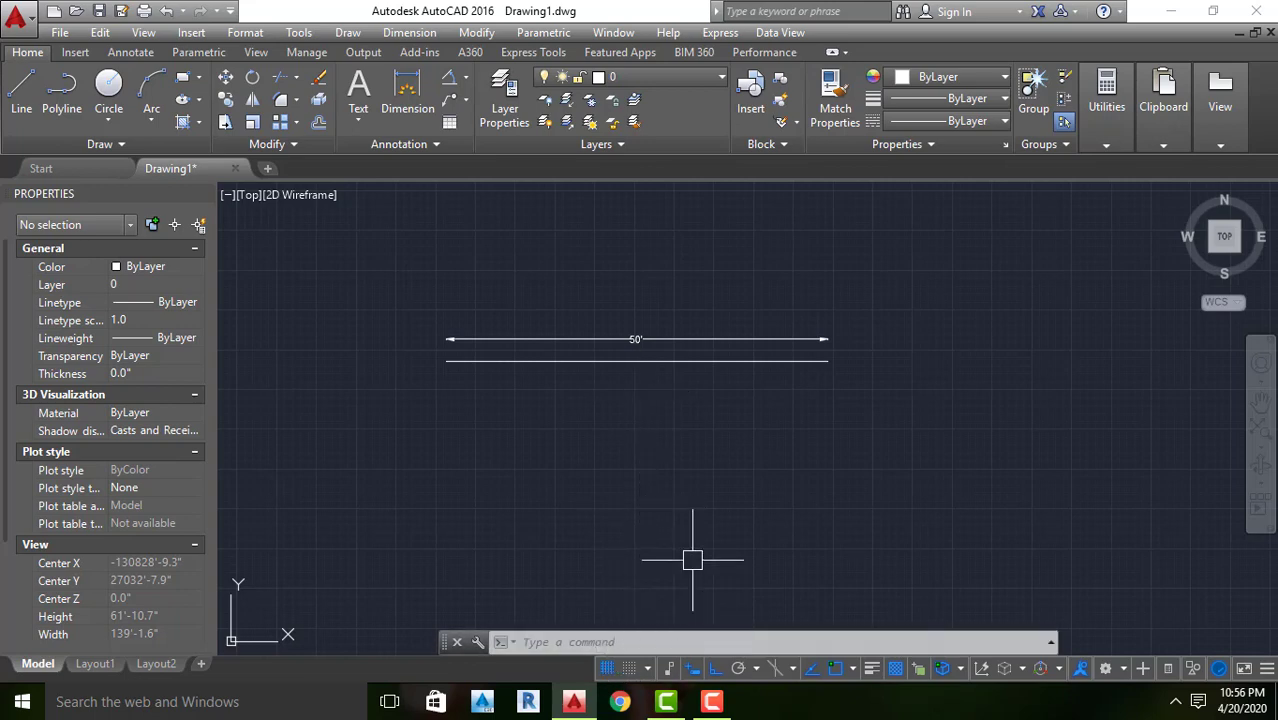
pyautogui.click(607, 669)
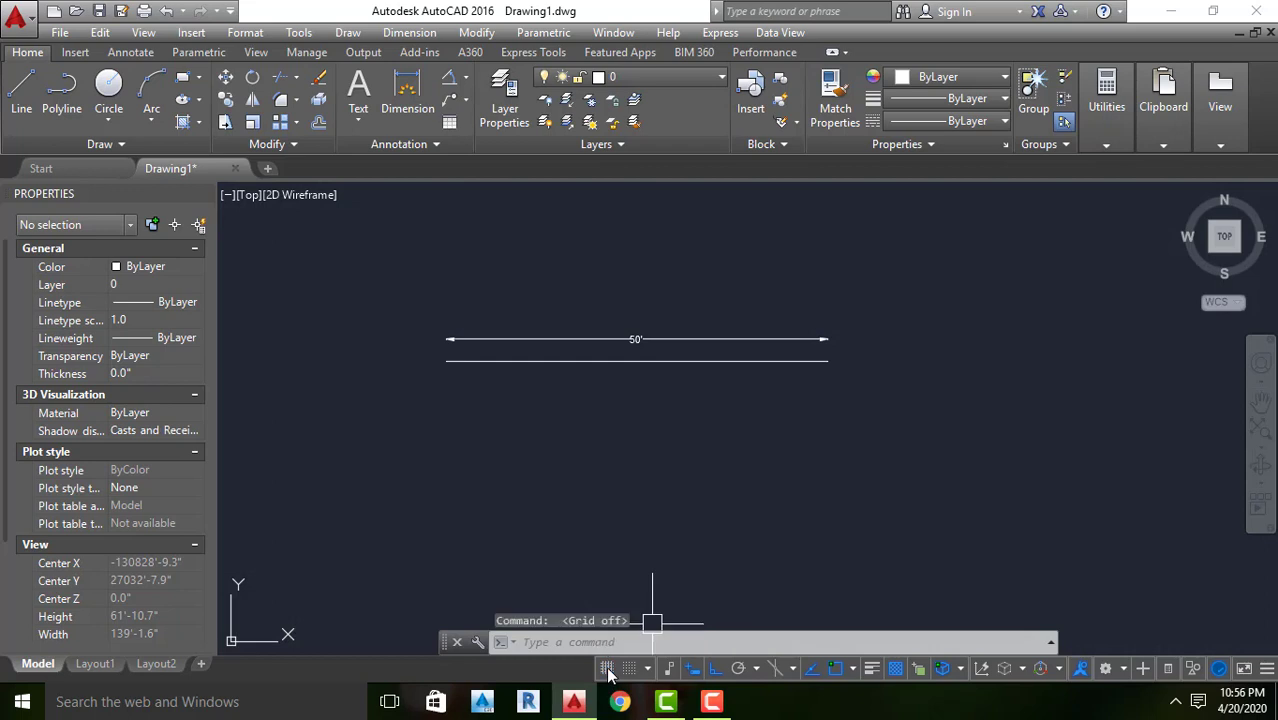
pyautogui.click(607, 669)
pyautogui.click(607, 669)
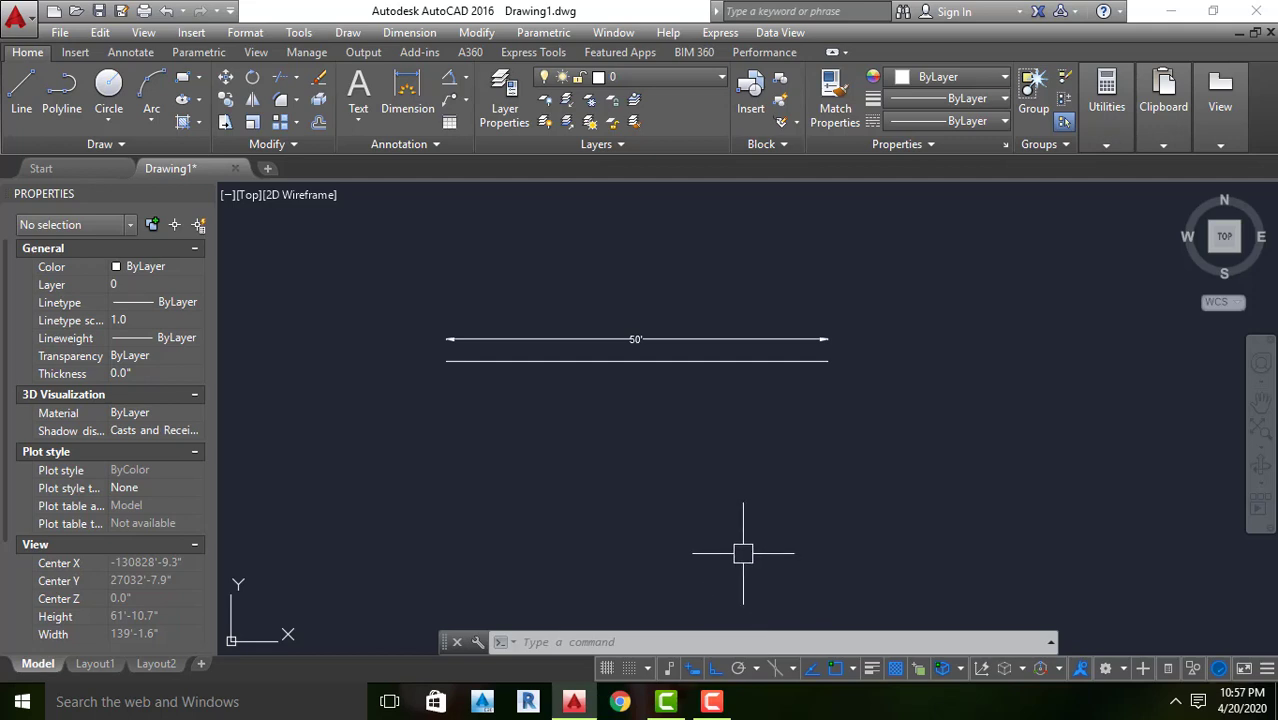
pyautogui.press('Escape')
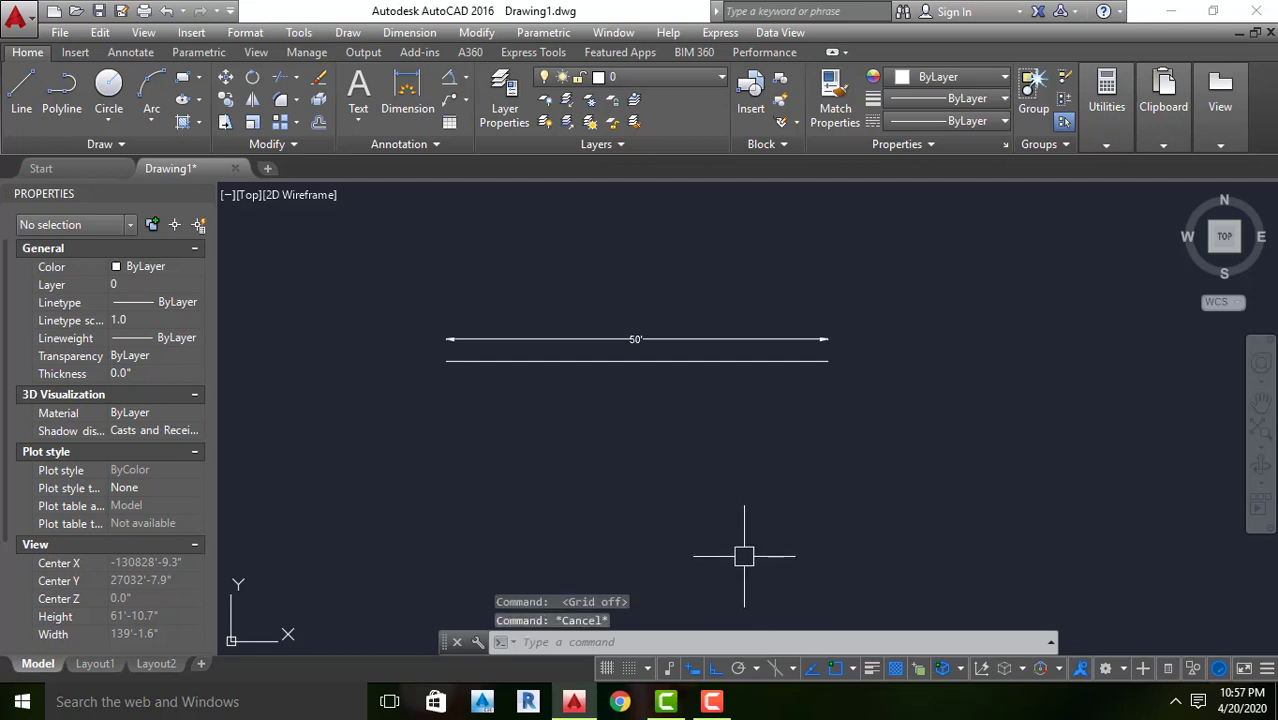
pyautogui.click(712, 703)
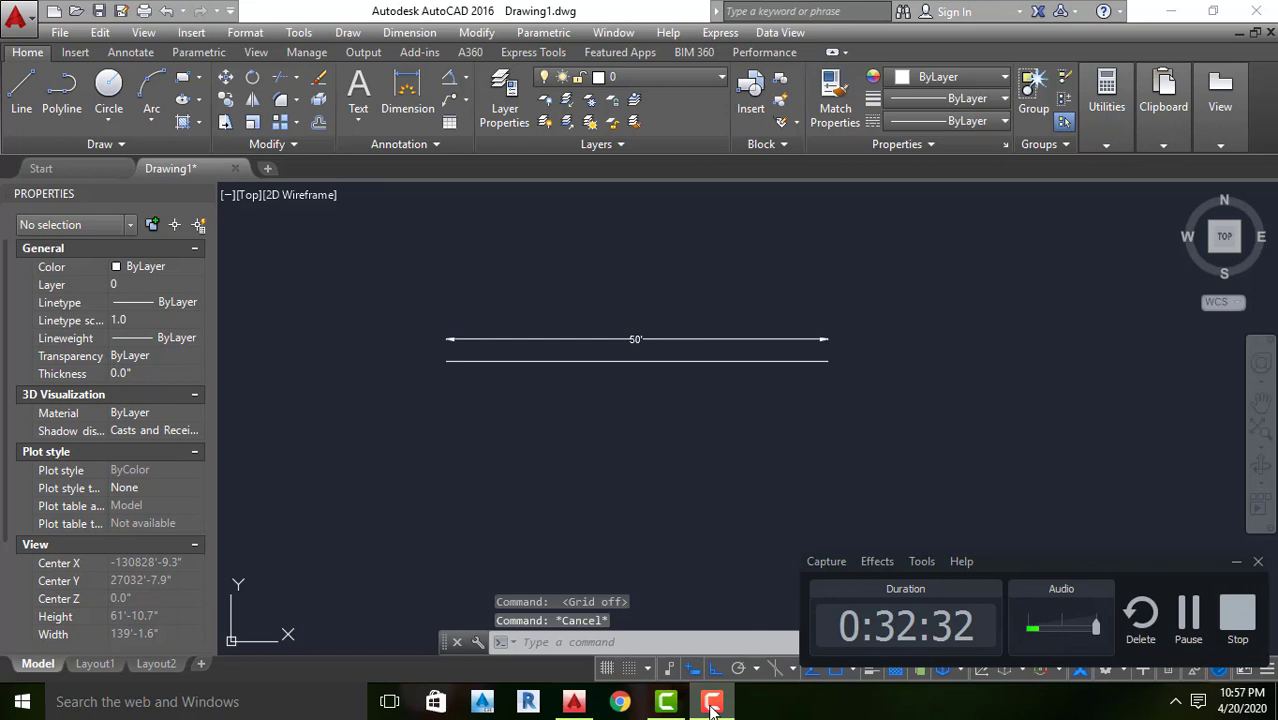
pyautogui.click(1236, 561)
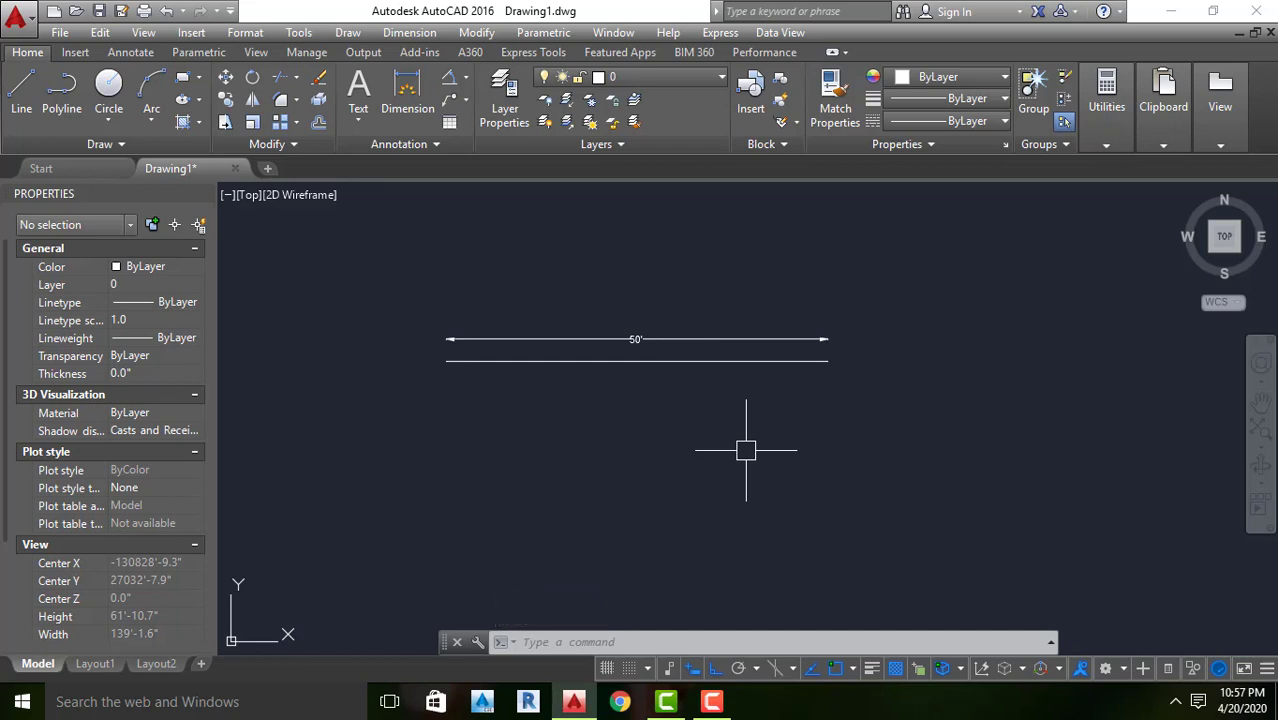
pyautogui.scroll(4, 563, 365)
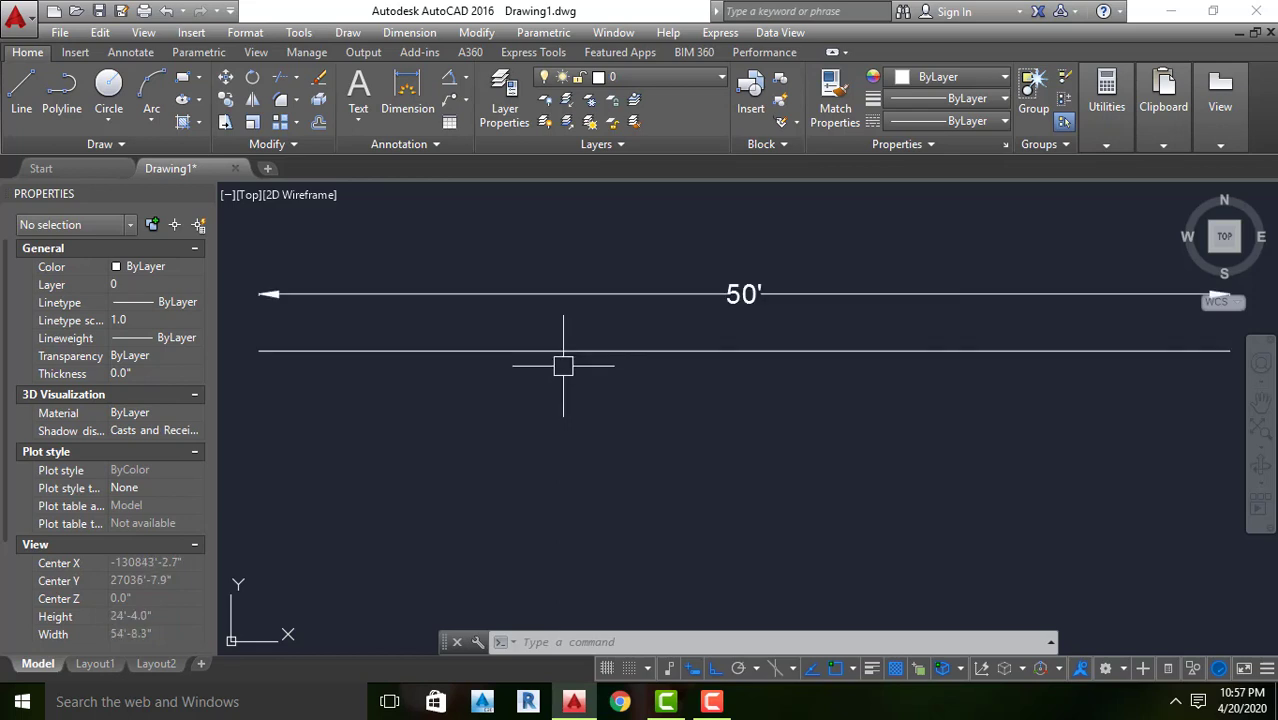
pyautogui.scroll(-2, 565, 365)
pyautogui.scroll(1, 578, 350)
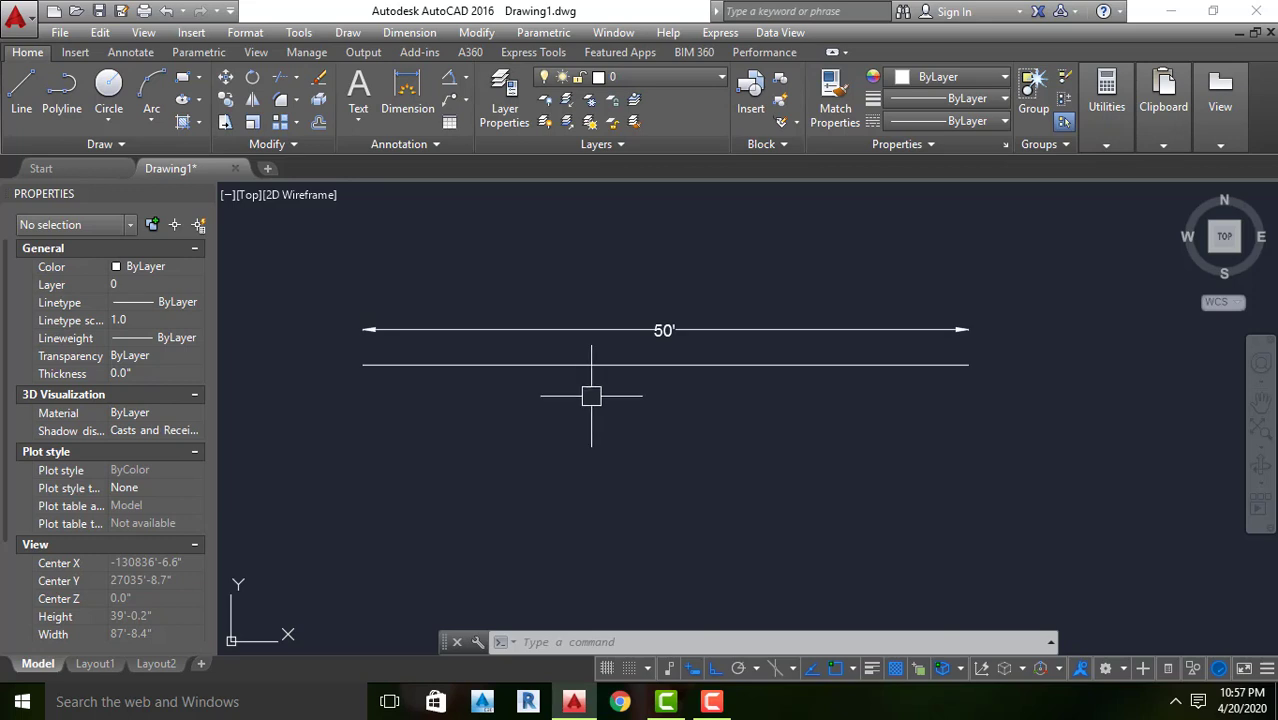
pyautogui.click(712, 701)
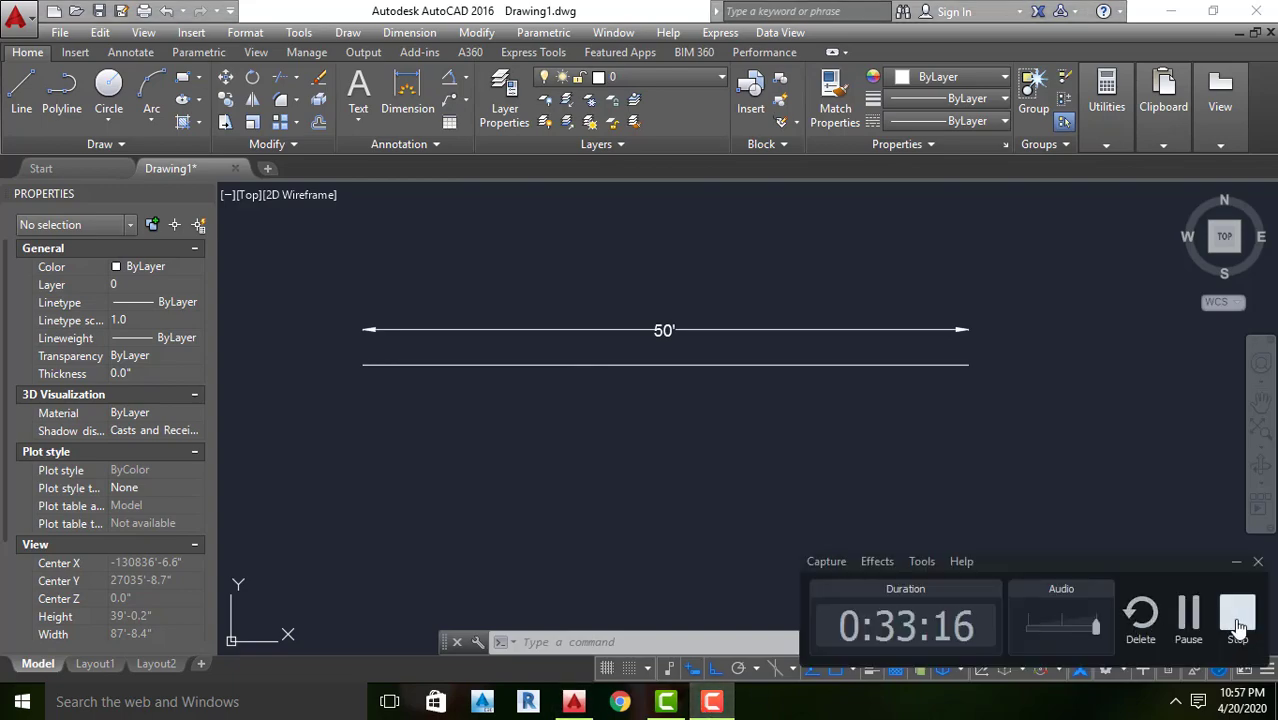